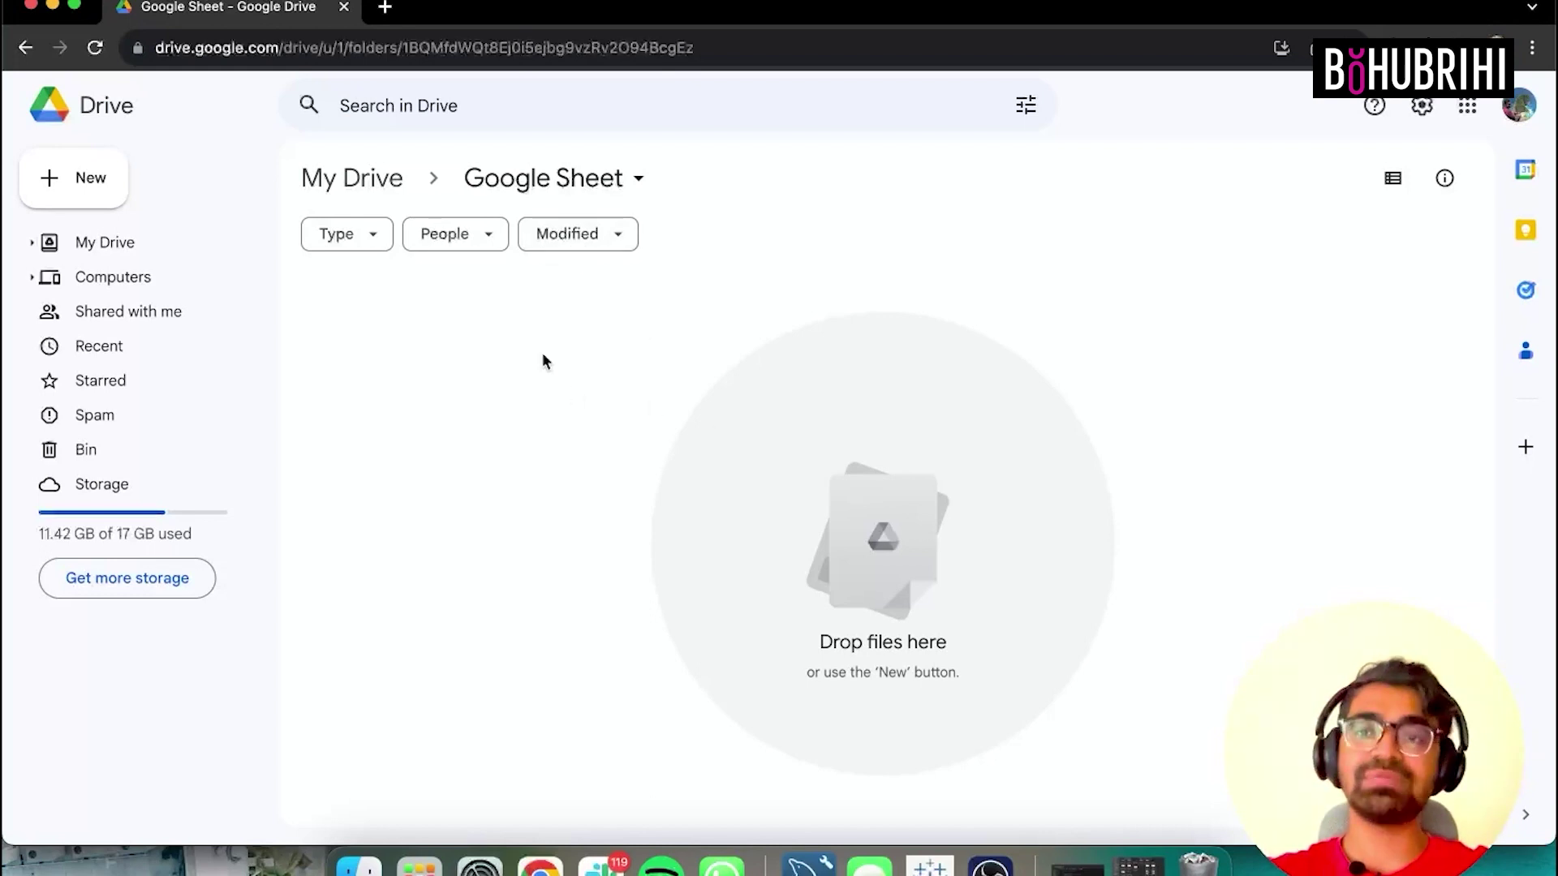
# Create a new blank Google Sheets spreadsheet in the Google Sheet folder.
pyautogui.click(95, 177)
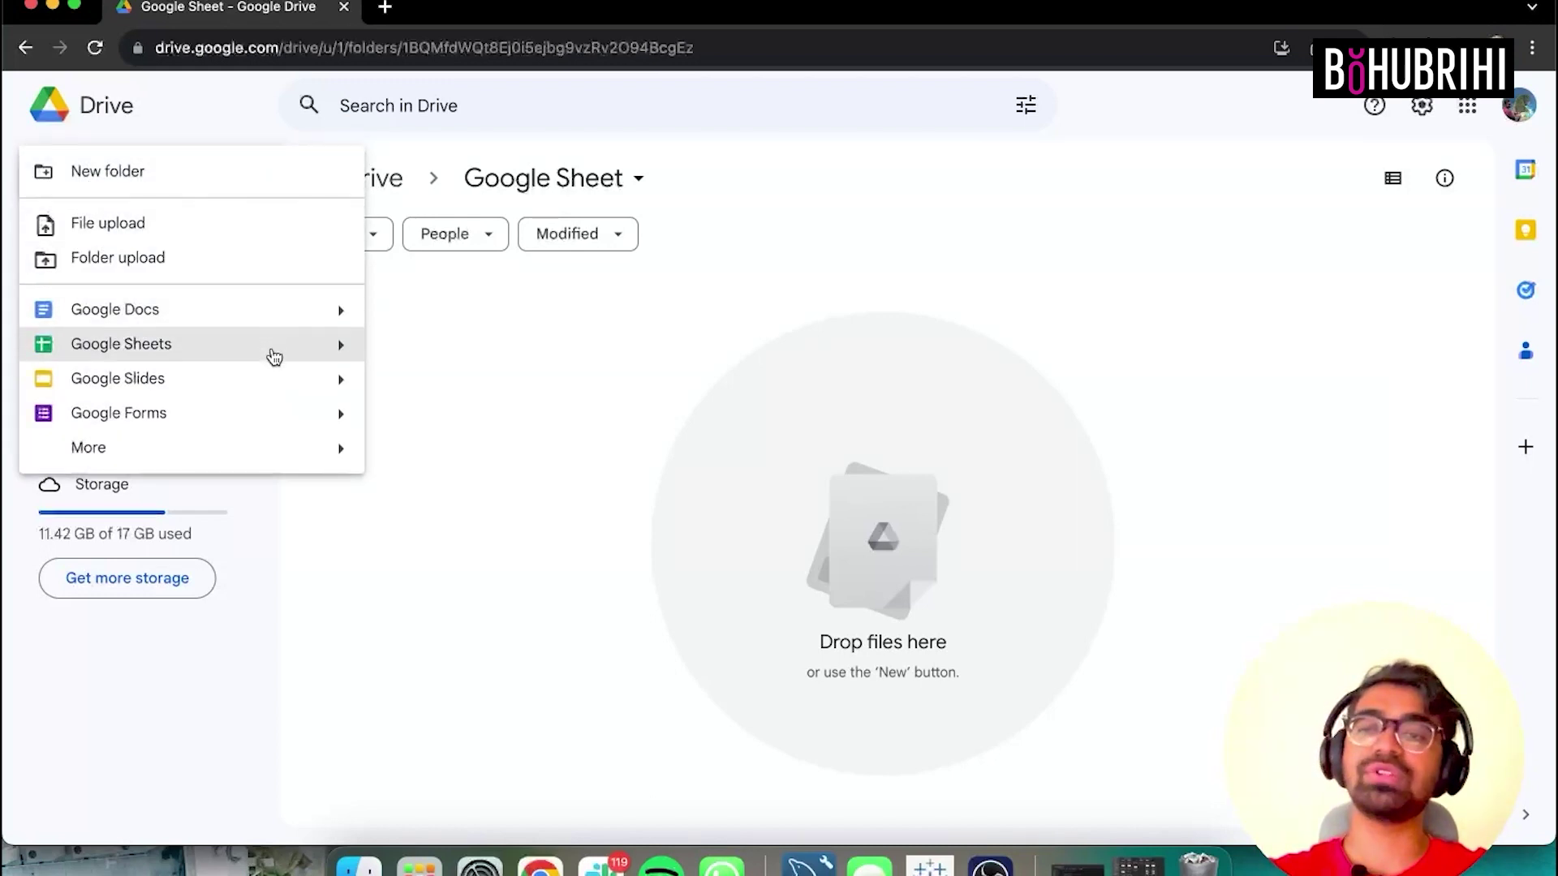
pyautogui.click(554, 354)
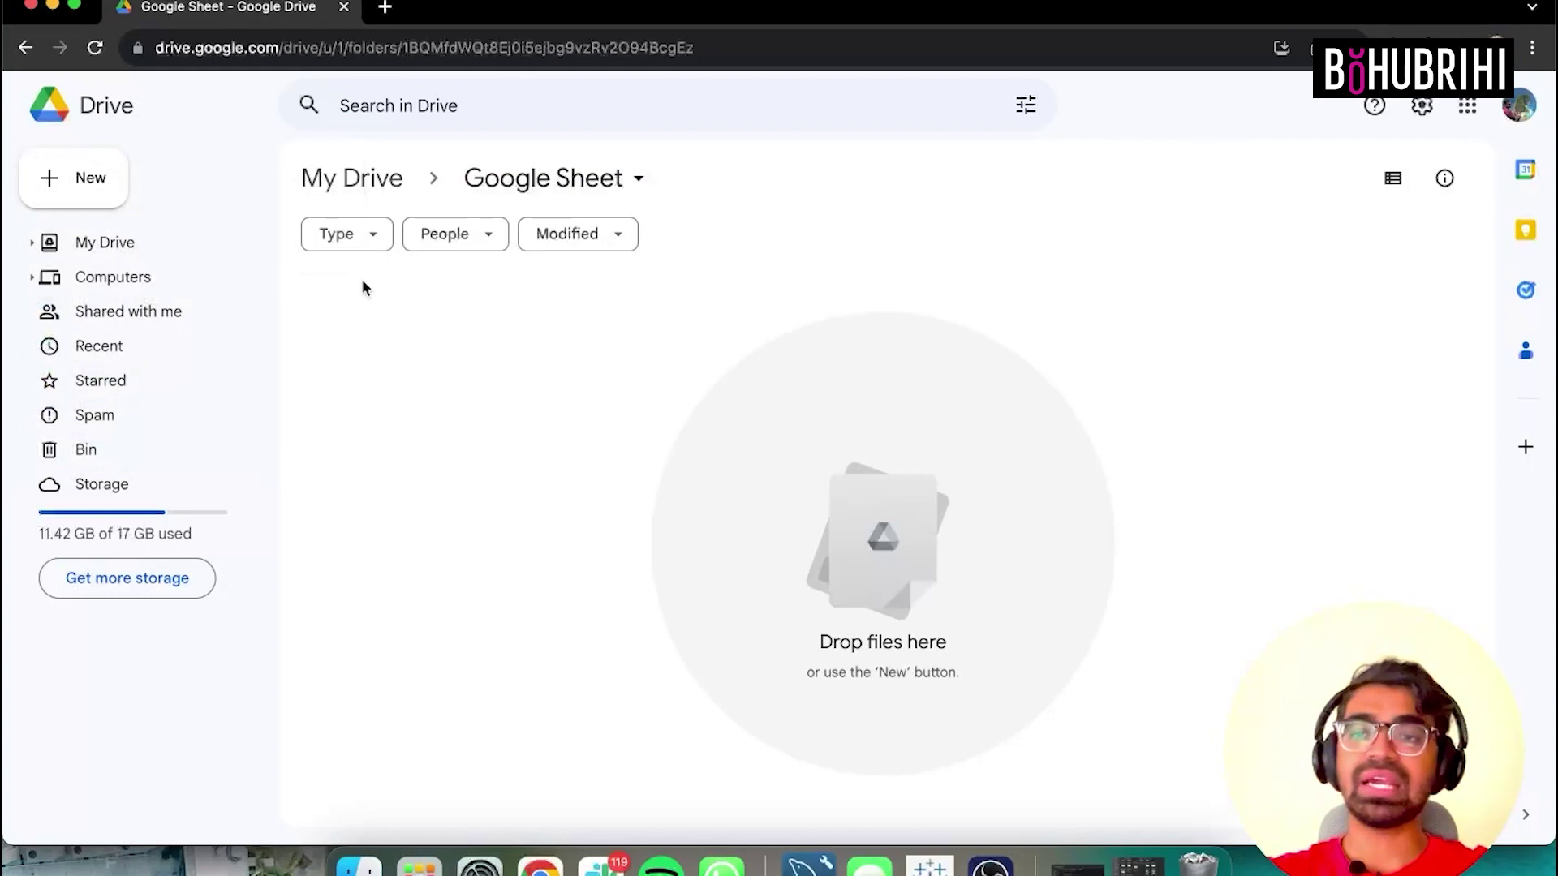
pyautogui.click(119, 187)
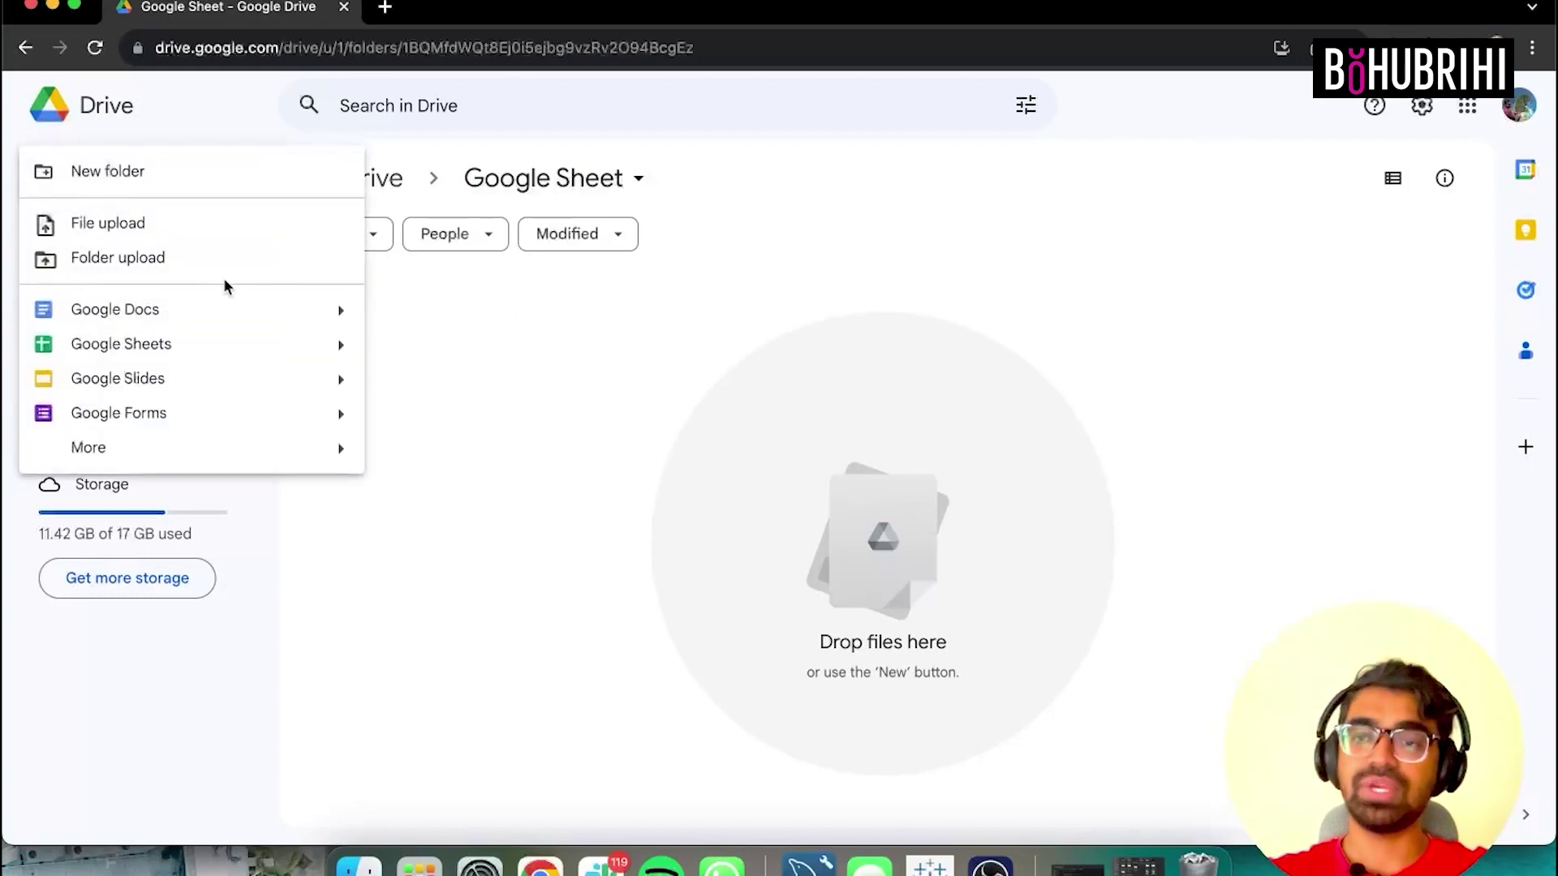
pyautogui.click(231, 354)
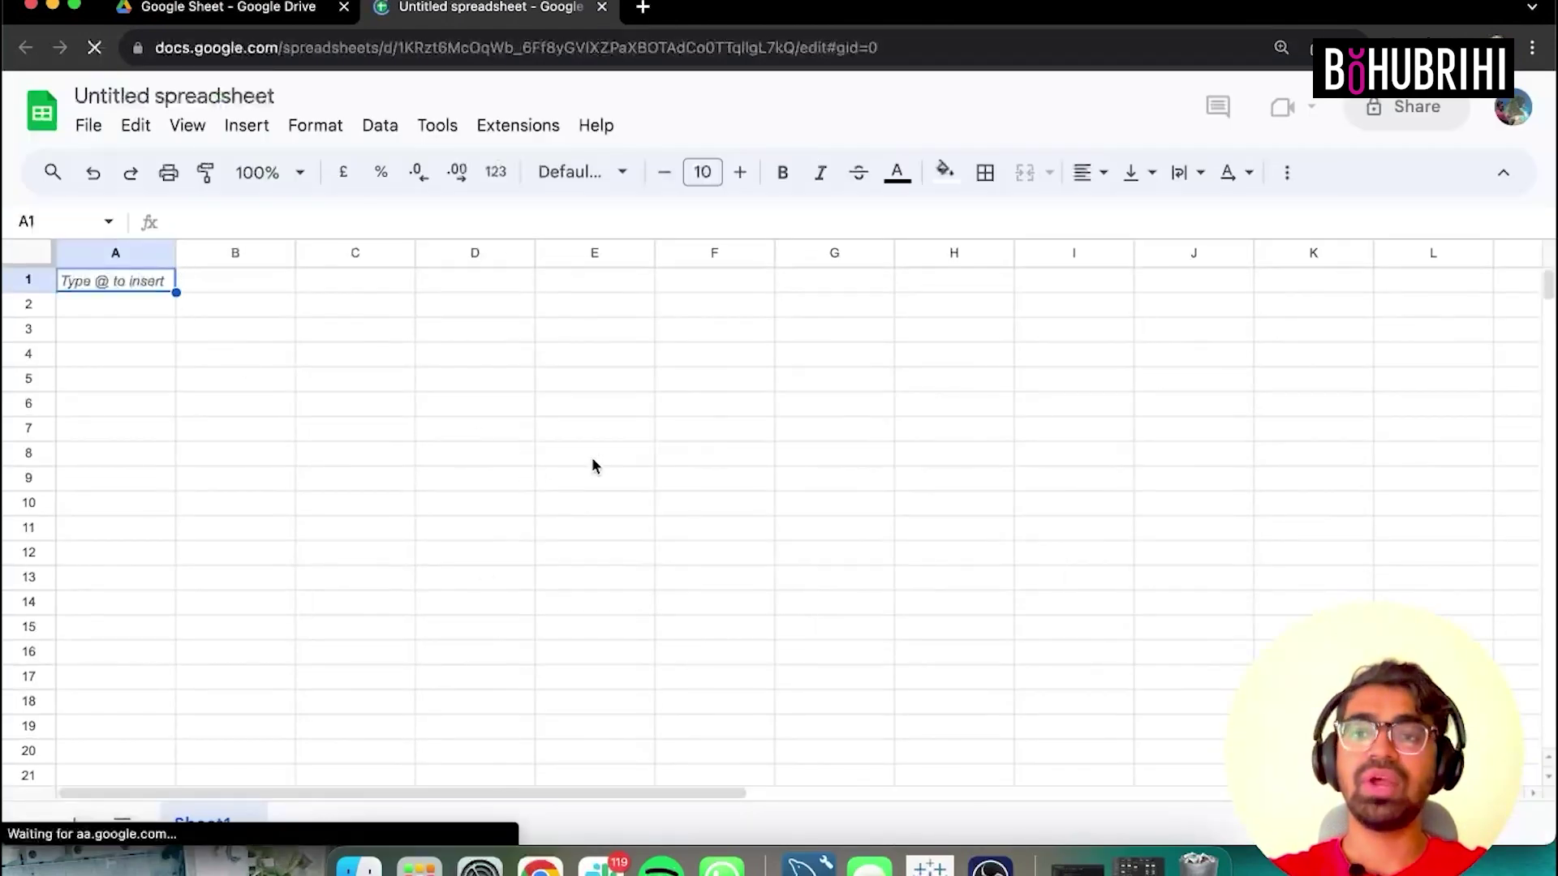
# Rename the untitled spreadsheet as "Google Sheet - Part 1".
pyautogui.click(183, 90)
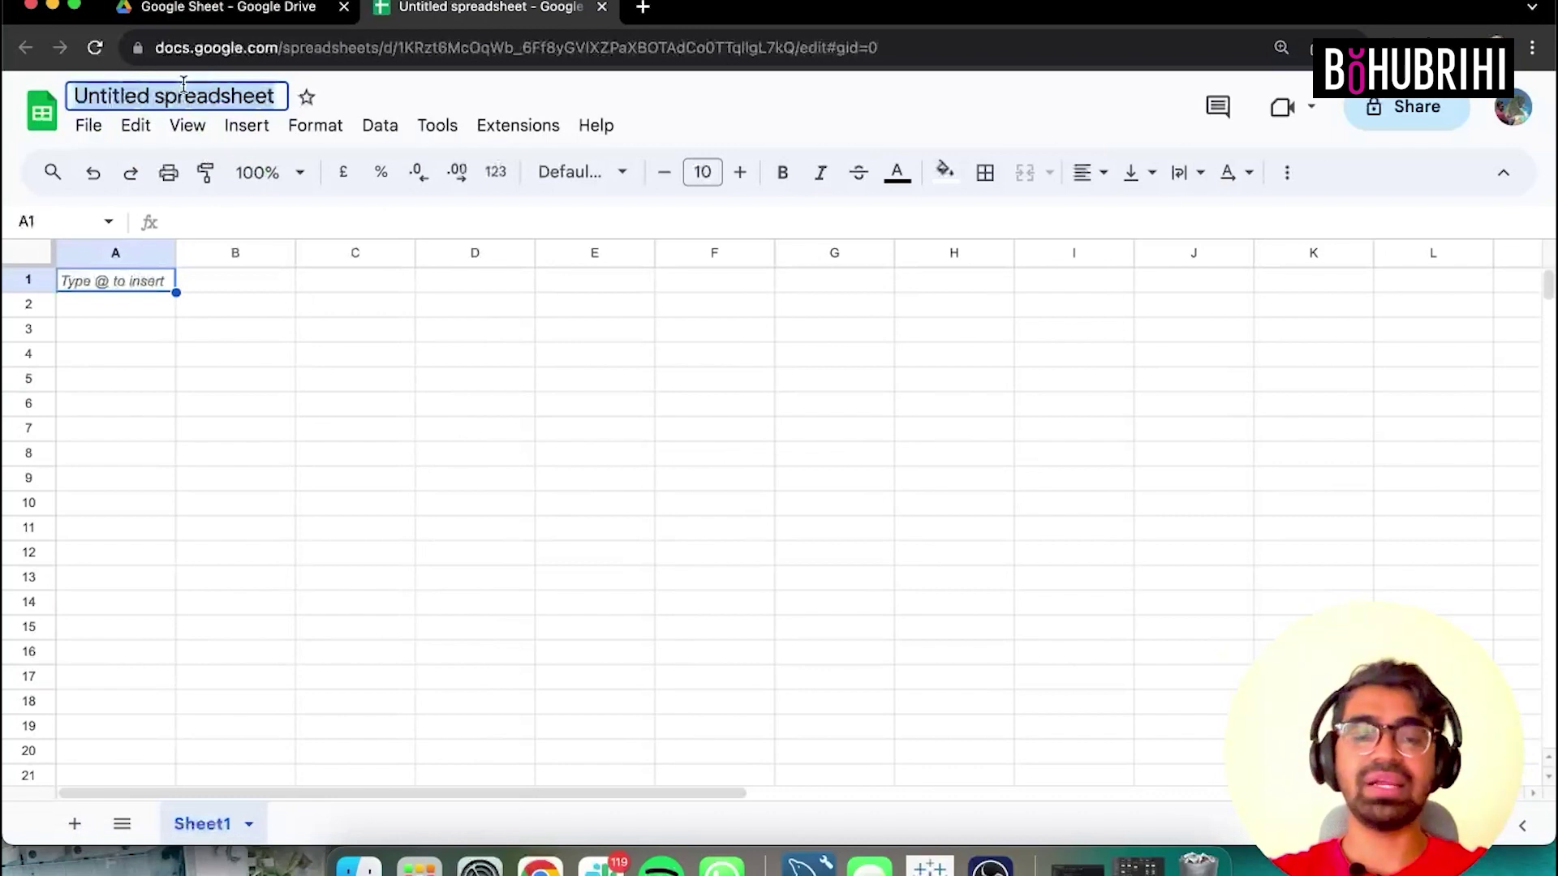
pyautogui.write('G')
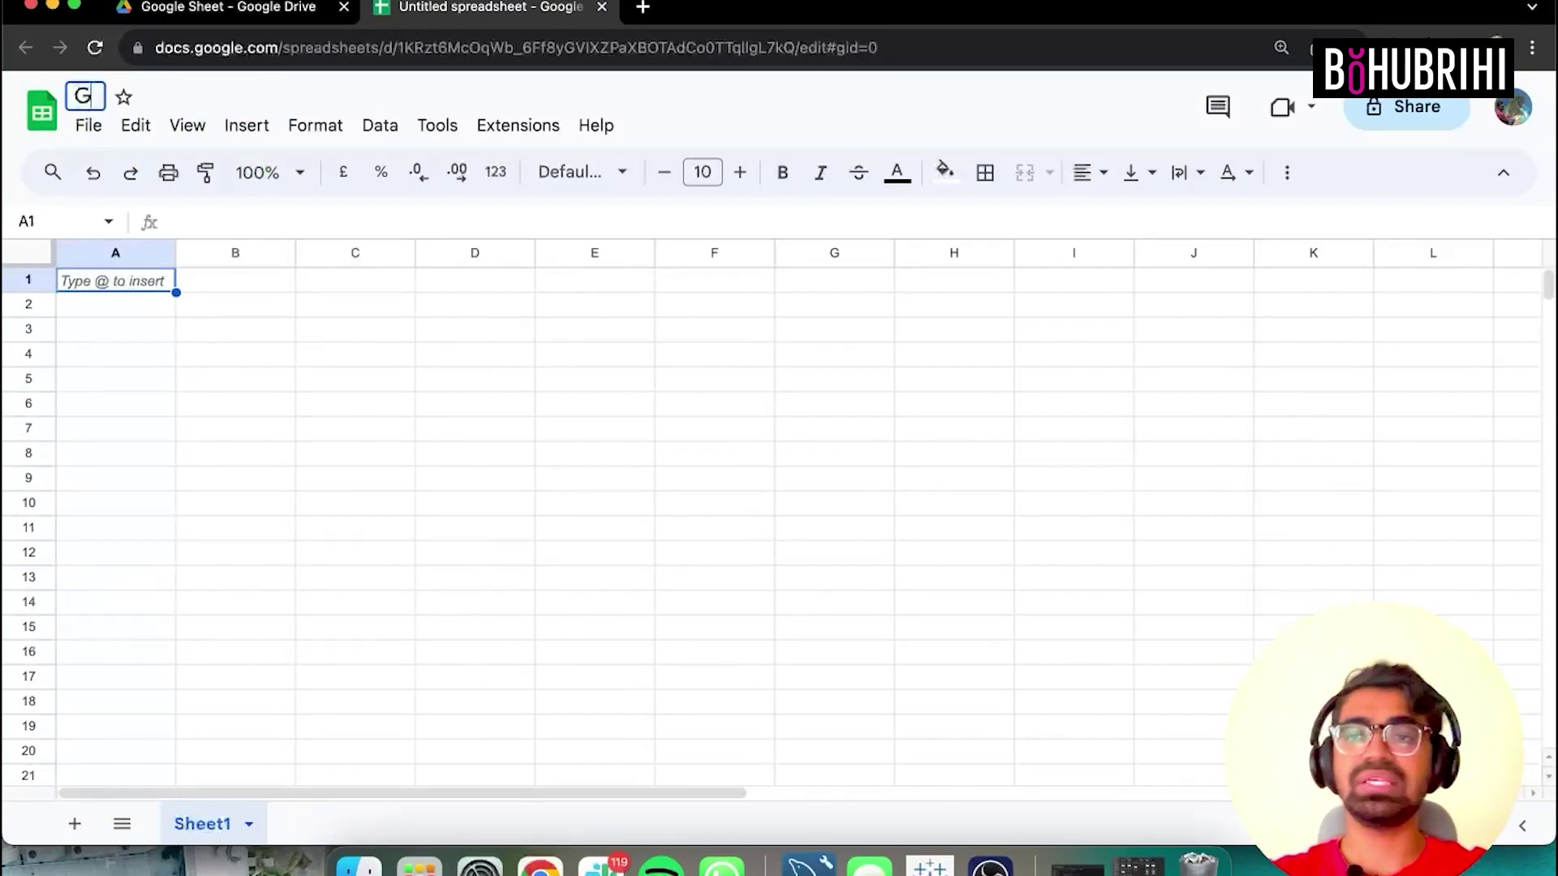
pyautogui.write('oogle Sheet - Part 1')
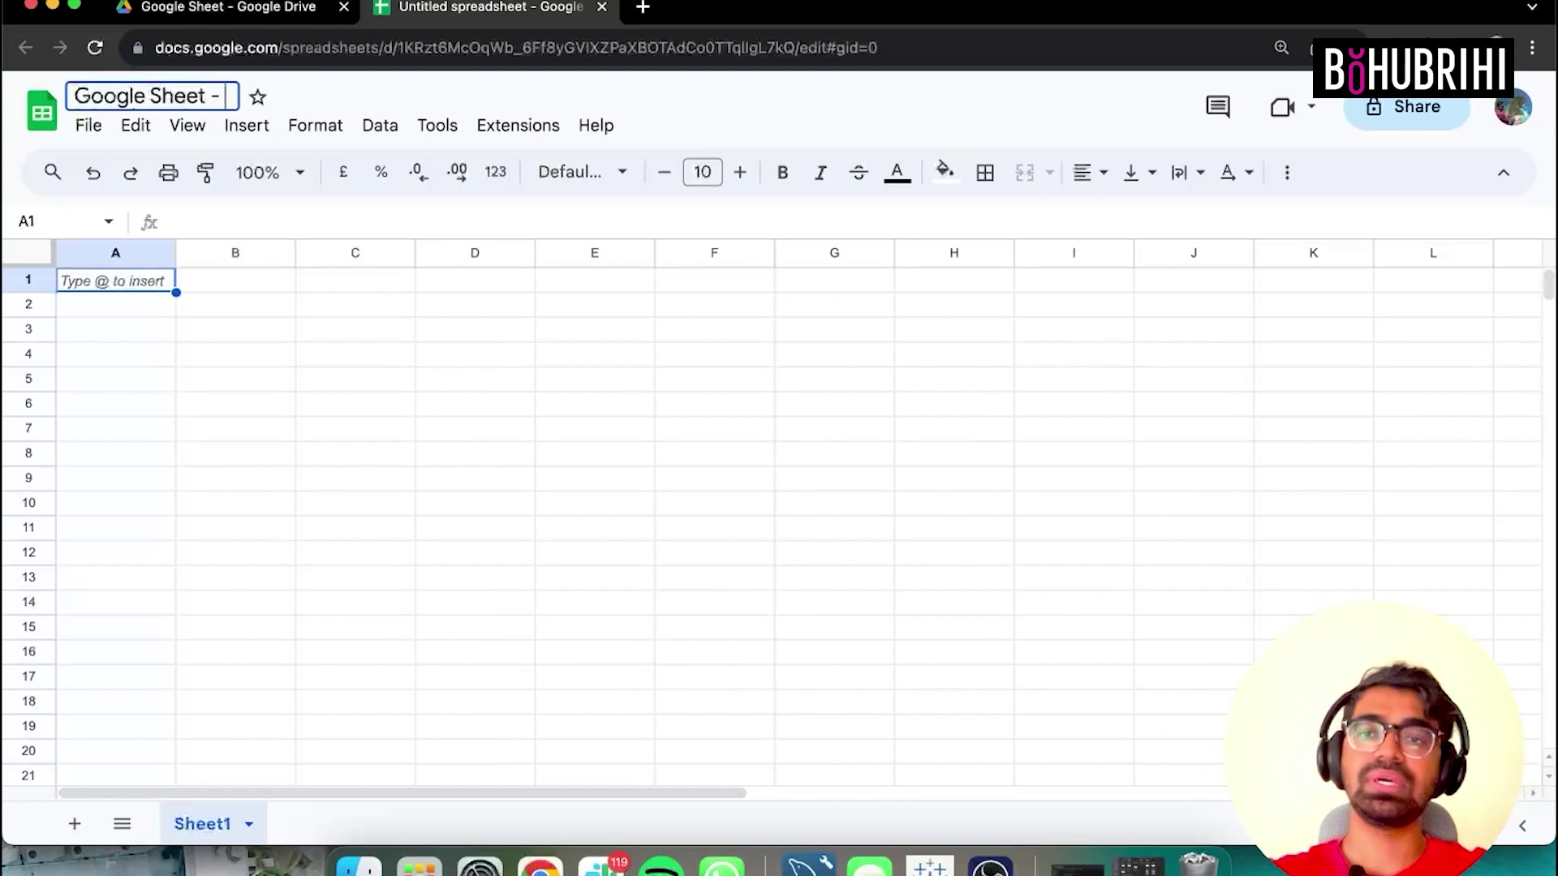
pyautogui.press('Return')
pyautogui.click(258, 528)
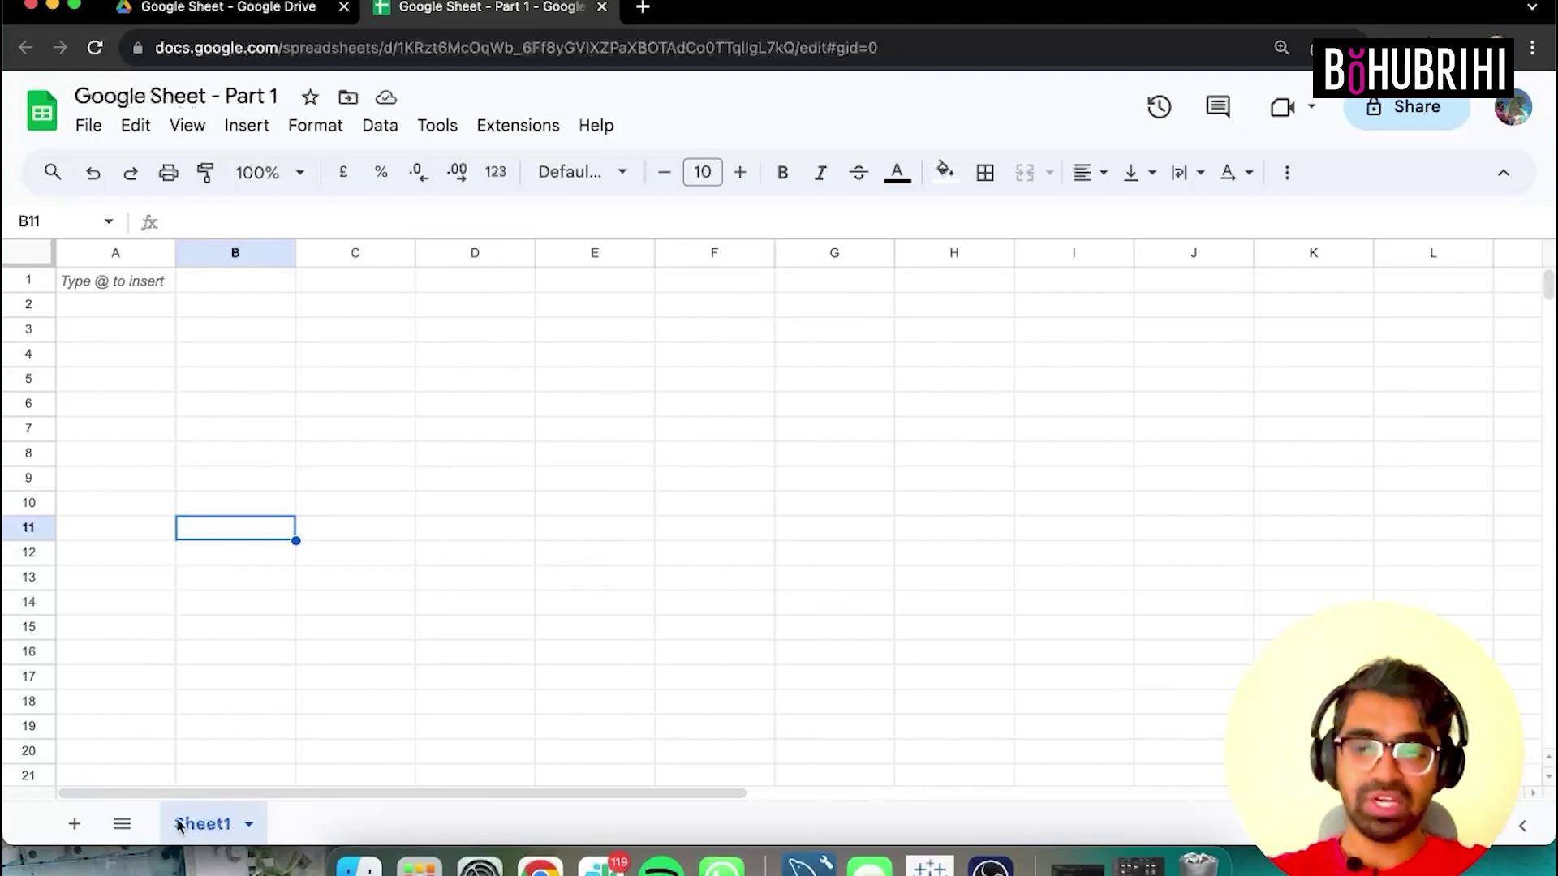
# Rename Sheet1 as "Our first sample".
pyautogui.rightClick(209, 824)
pyautogui.click(259, 523)
pyautogui.write('S')
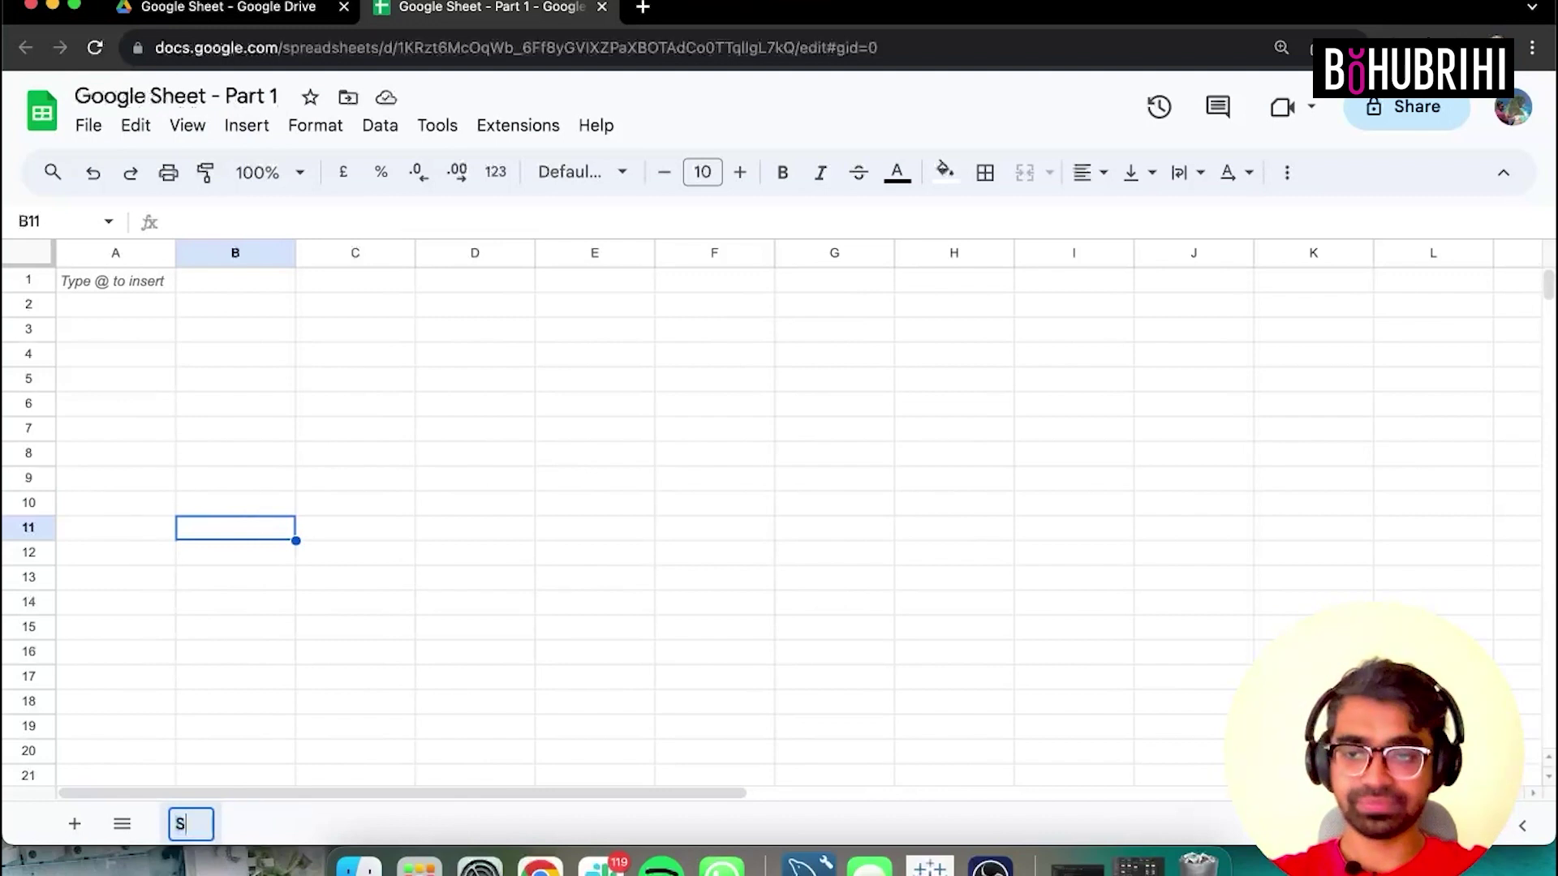
pyautogui.press('BackSpace')
pyautogui.write('Our ')
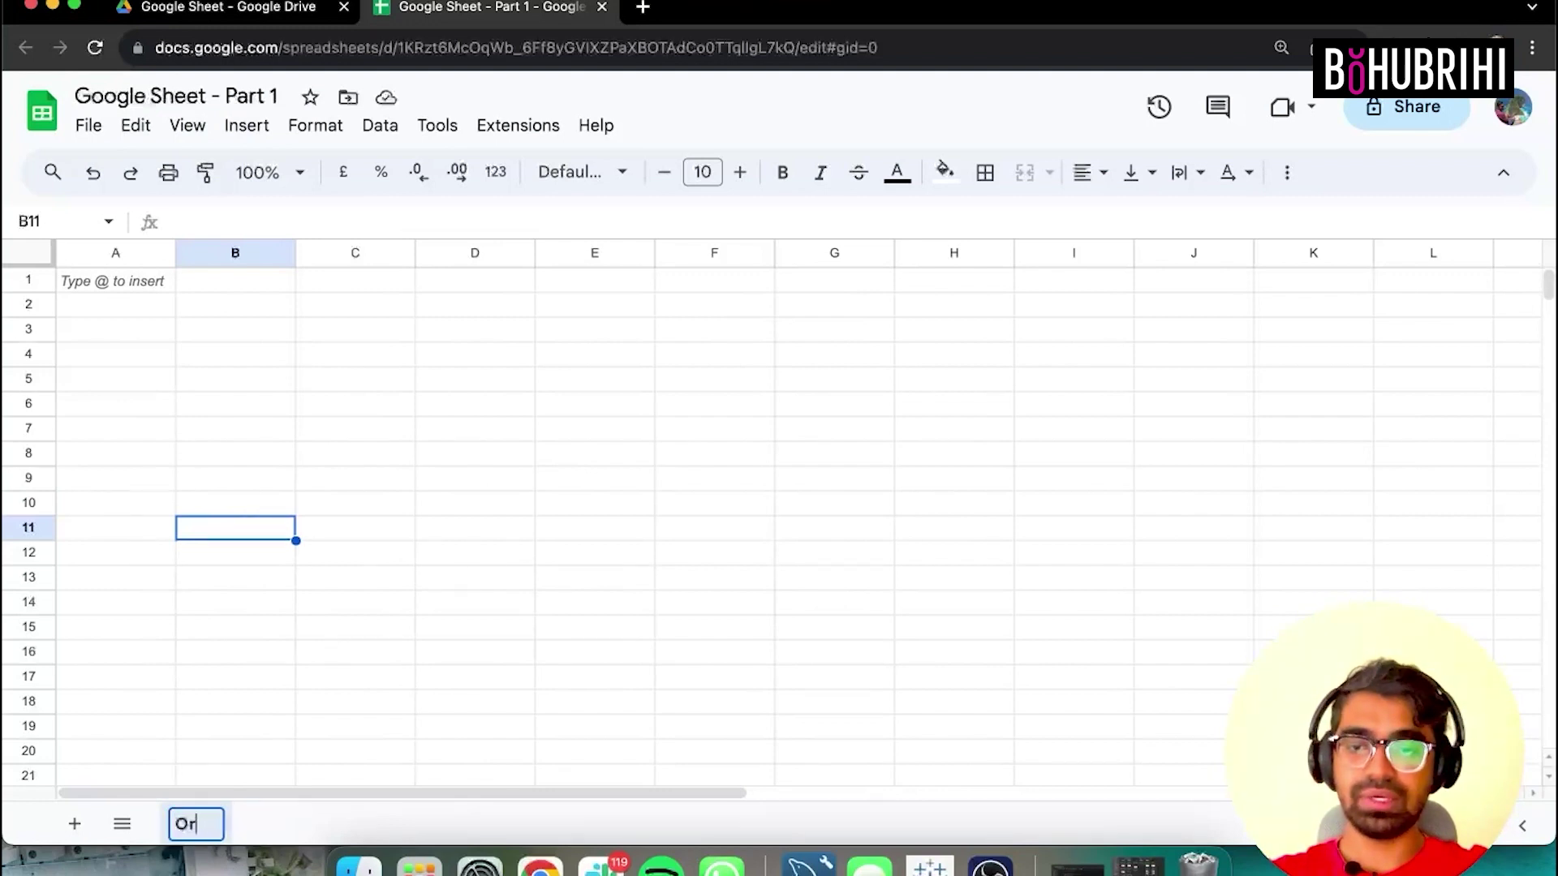
pyautogui.write('first sample')
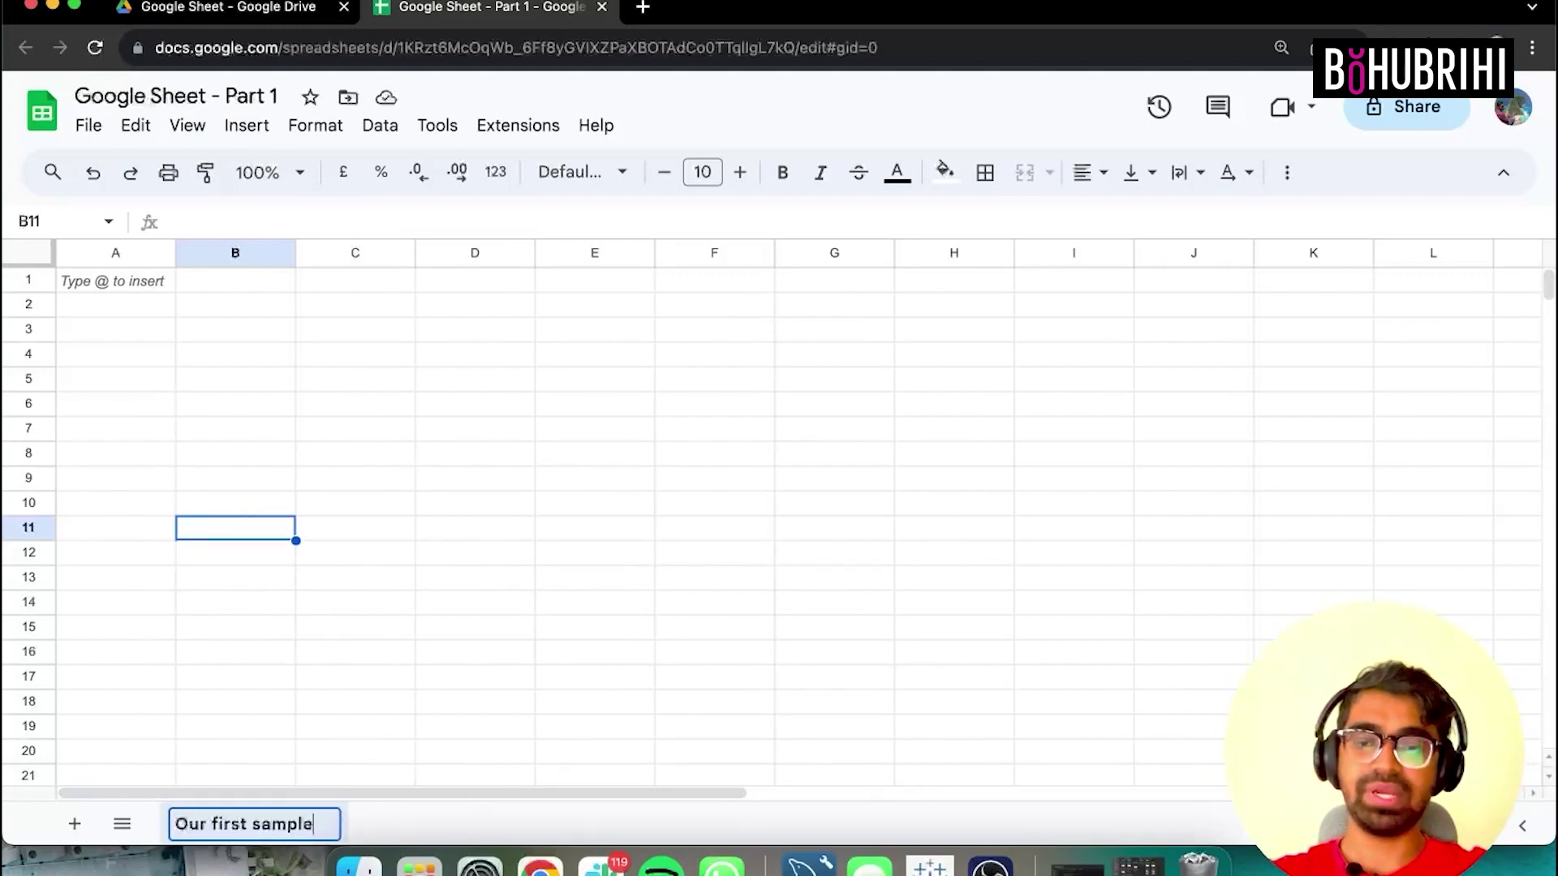
pyautogui.press('Return')
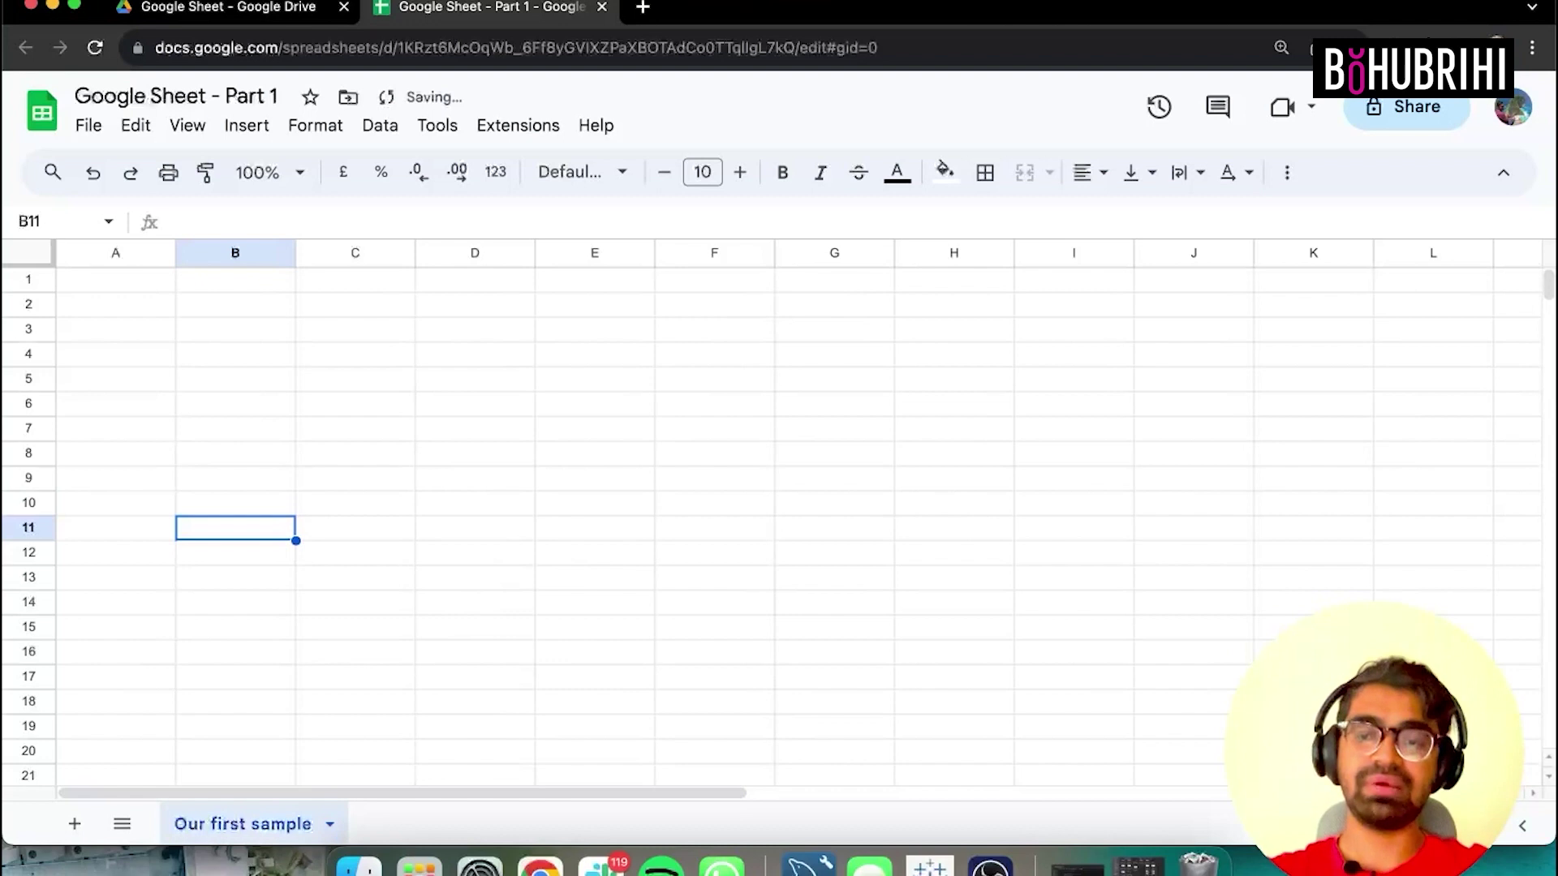
# Add two blank sheets to the spreadsheet and switch through all three sheets.
pyautogui.click(77, 825)
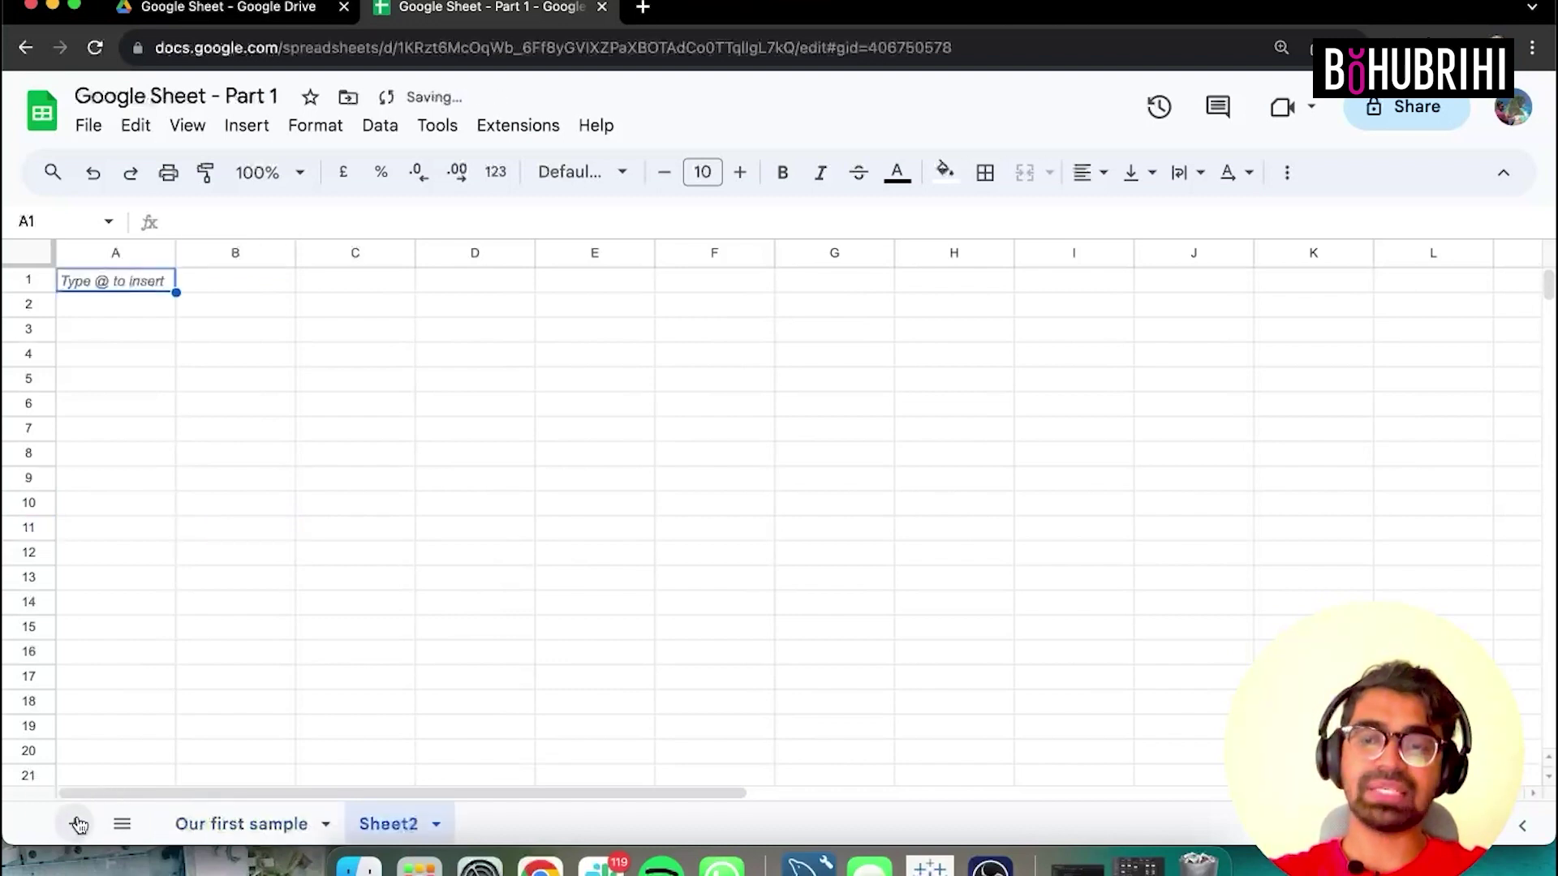
pyautogui.click(77, 825)
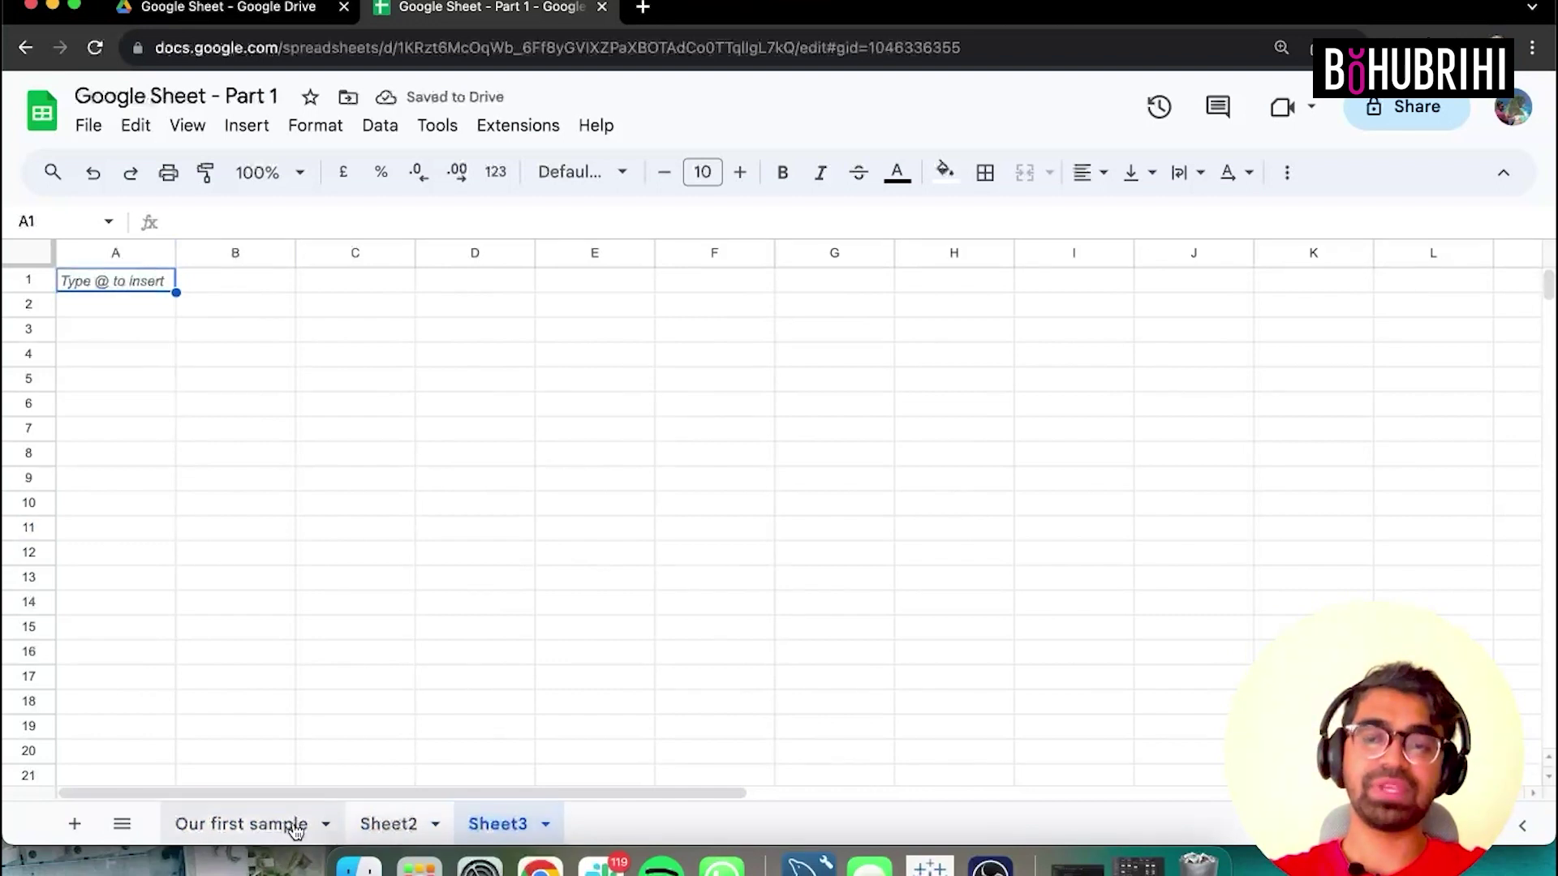
pyautogui.click(296, 825)
pyautogui.click(417, 824)
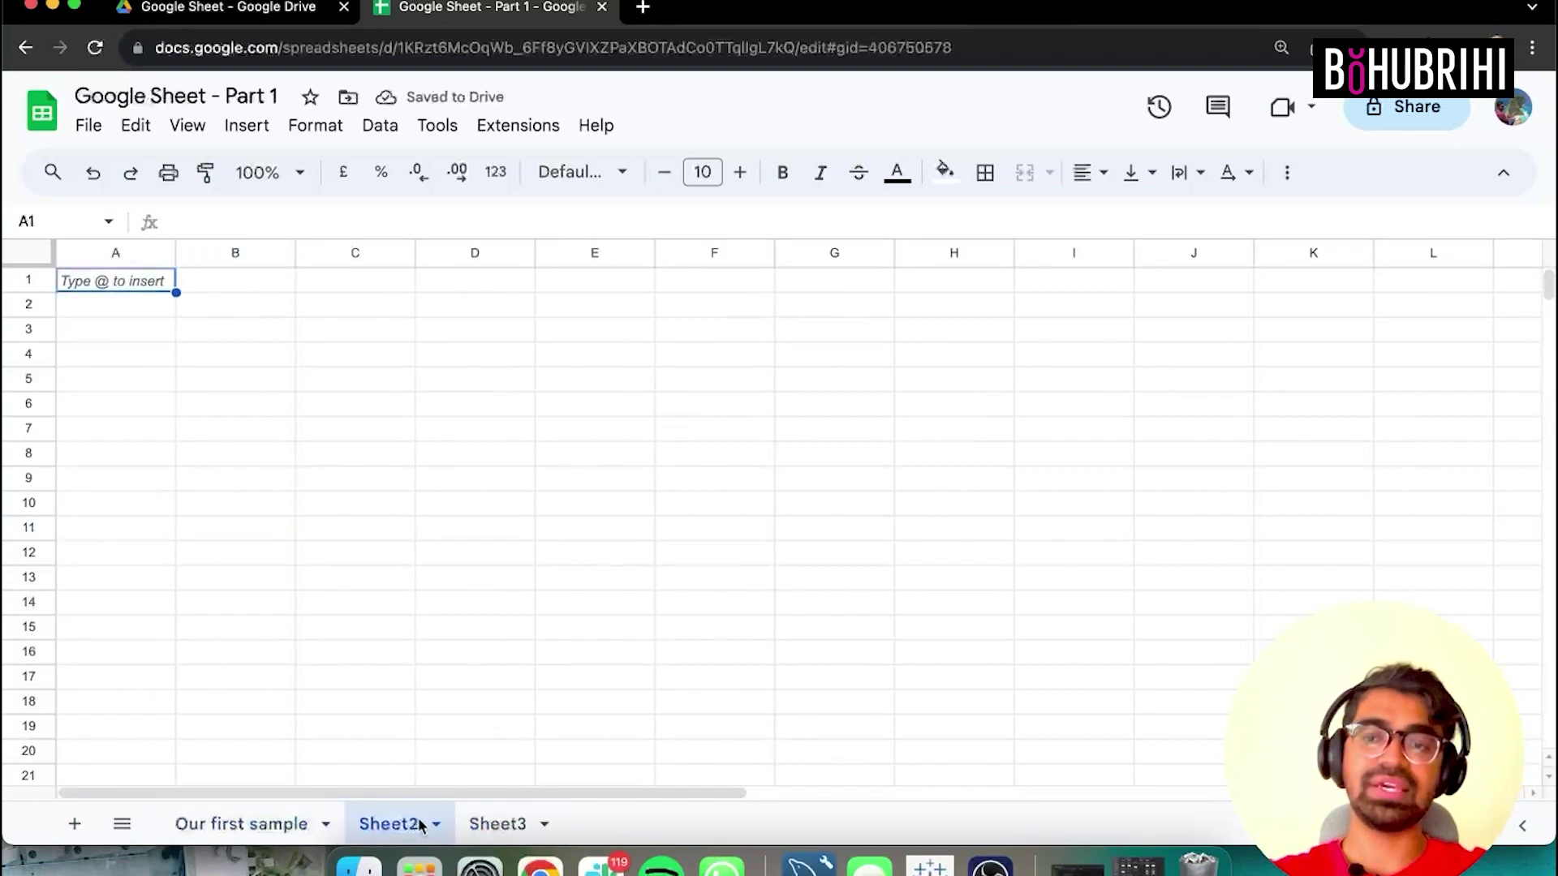
pyautogui.click(485, 826)
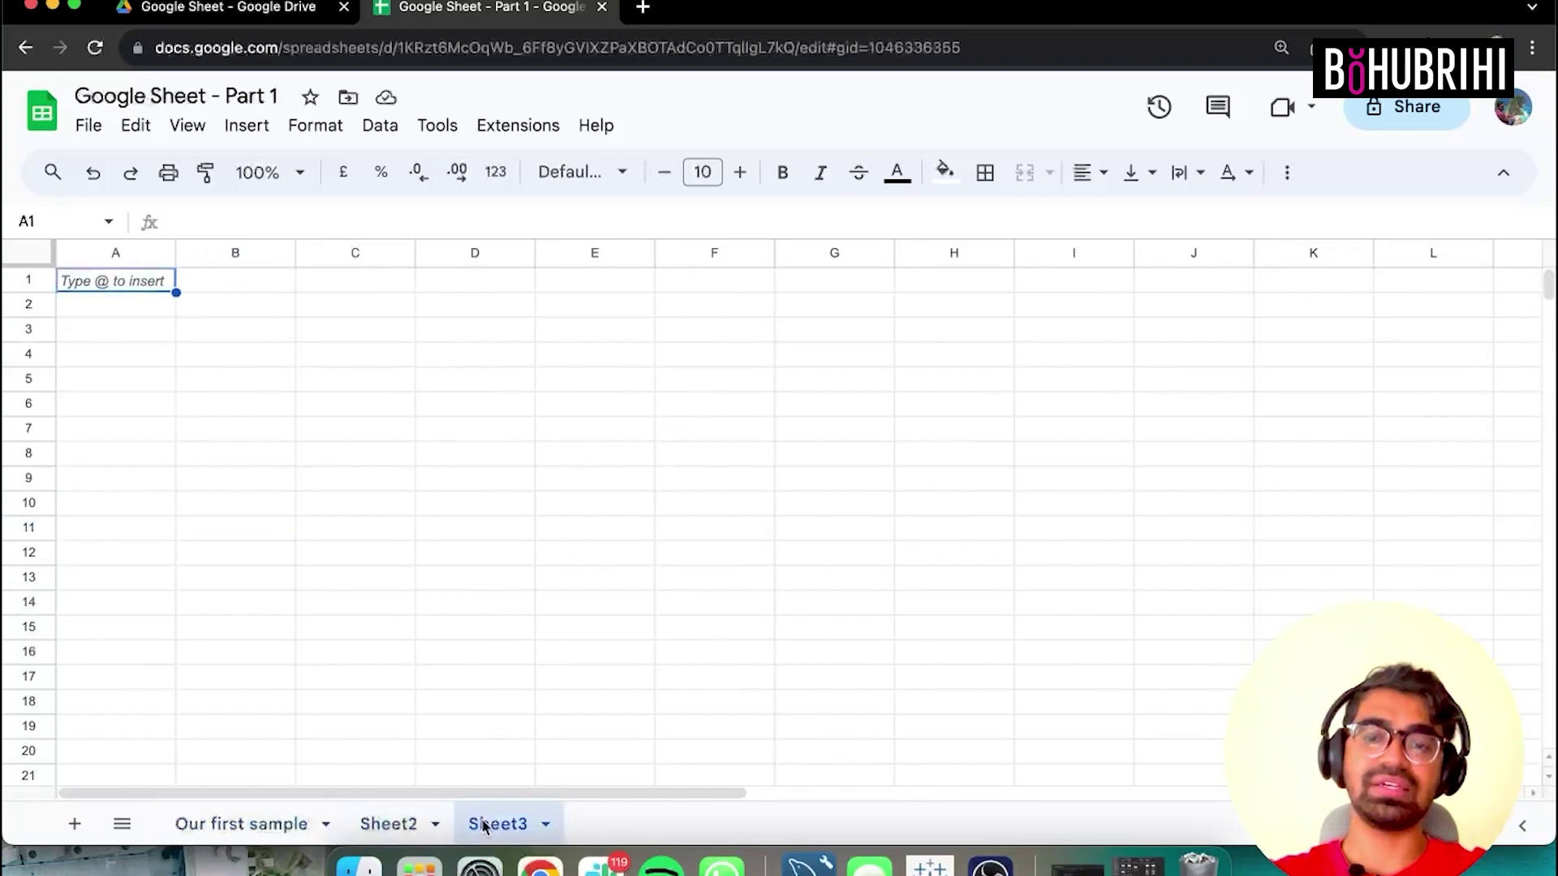
# Delete Sheet2 and Sheet3 together.
pyautogui.keyDown('shift'); pyautogui.click(390, 825); pyautogui.keyUp('shift')
pyautogui.rightClick(390, 825)
pyautogui.click(457, 431)
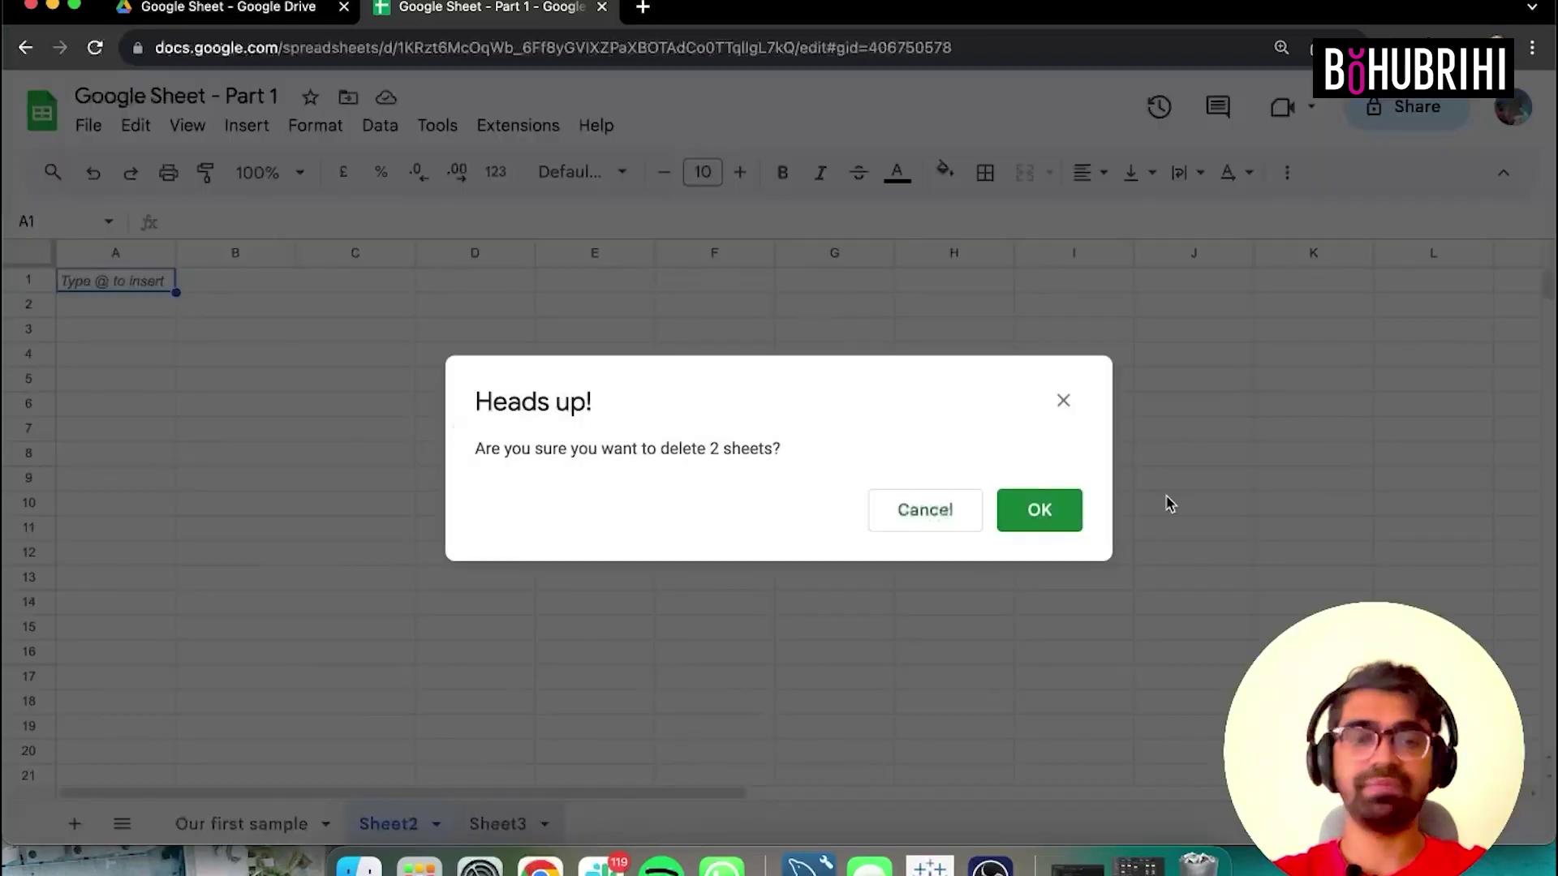
pyautogui.click(1045, 523)
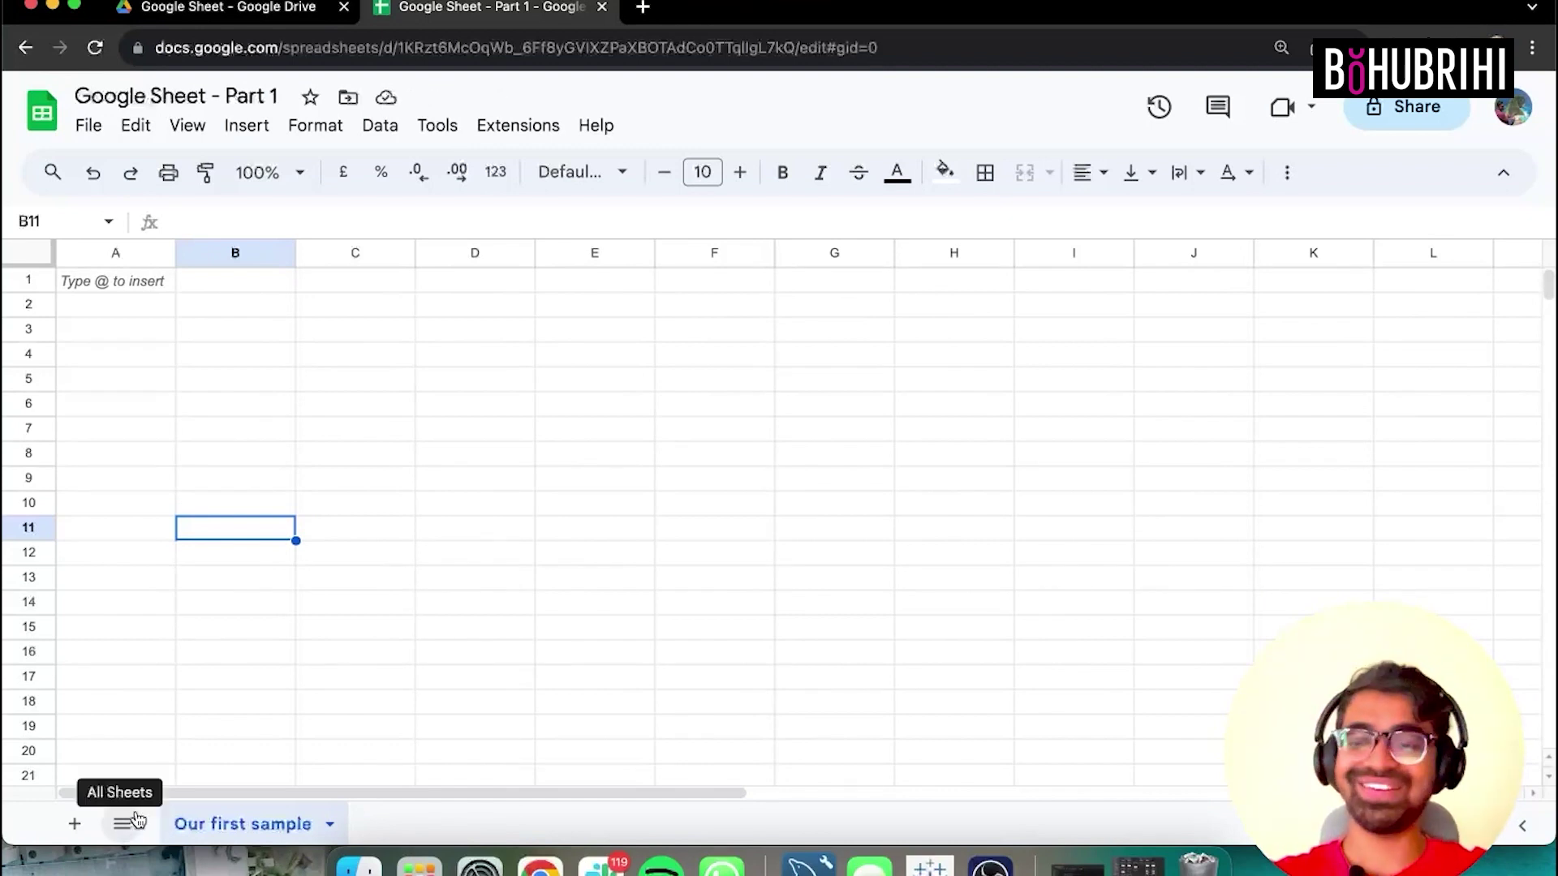
# Add two more blank sheets, list all sheets and return to the Our first sample sheet.
pyautogui.click(121, 828)
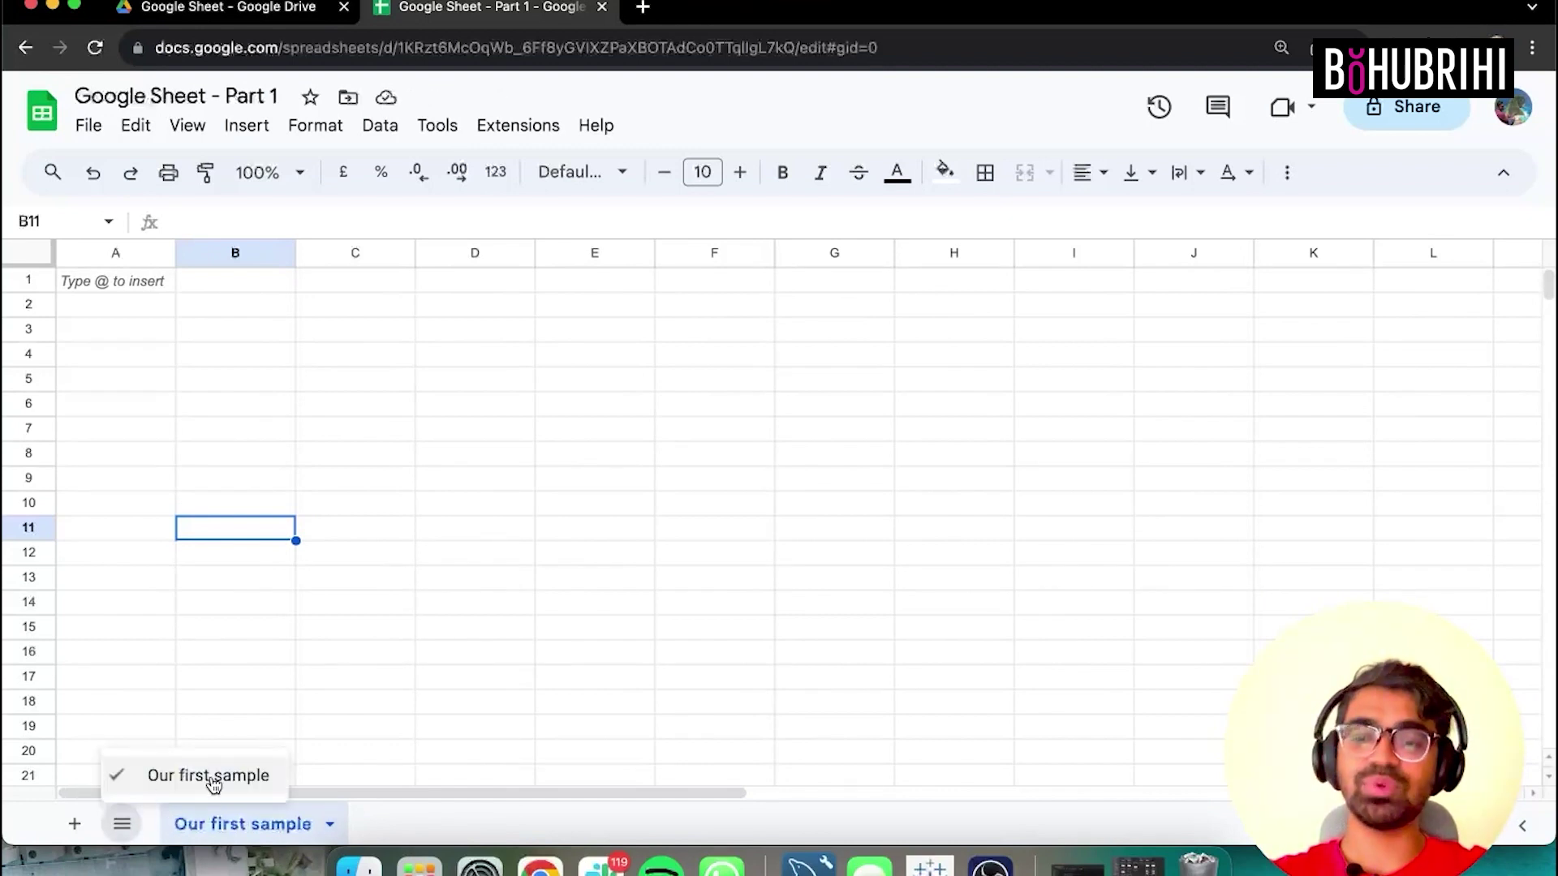
pyautogui.click(175, 822)
pyautogui.click(72, 825)
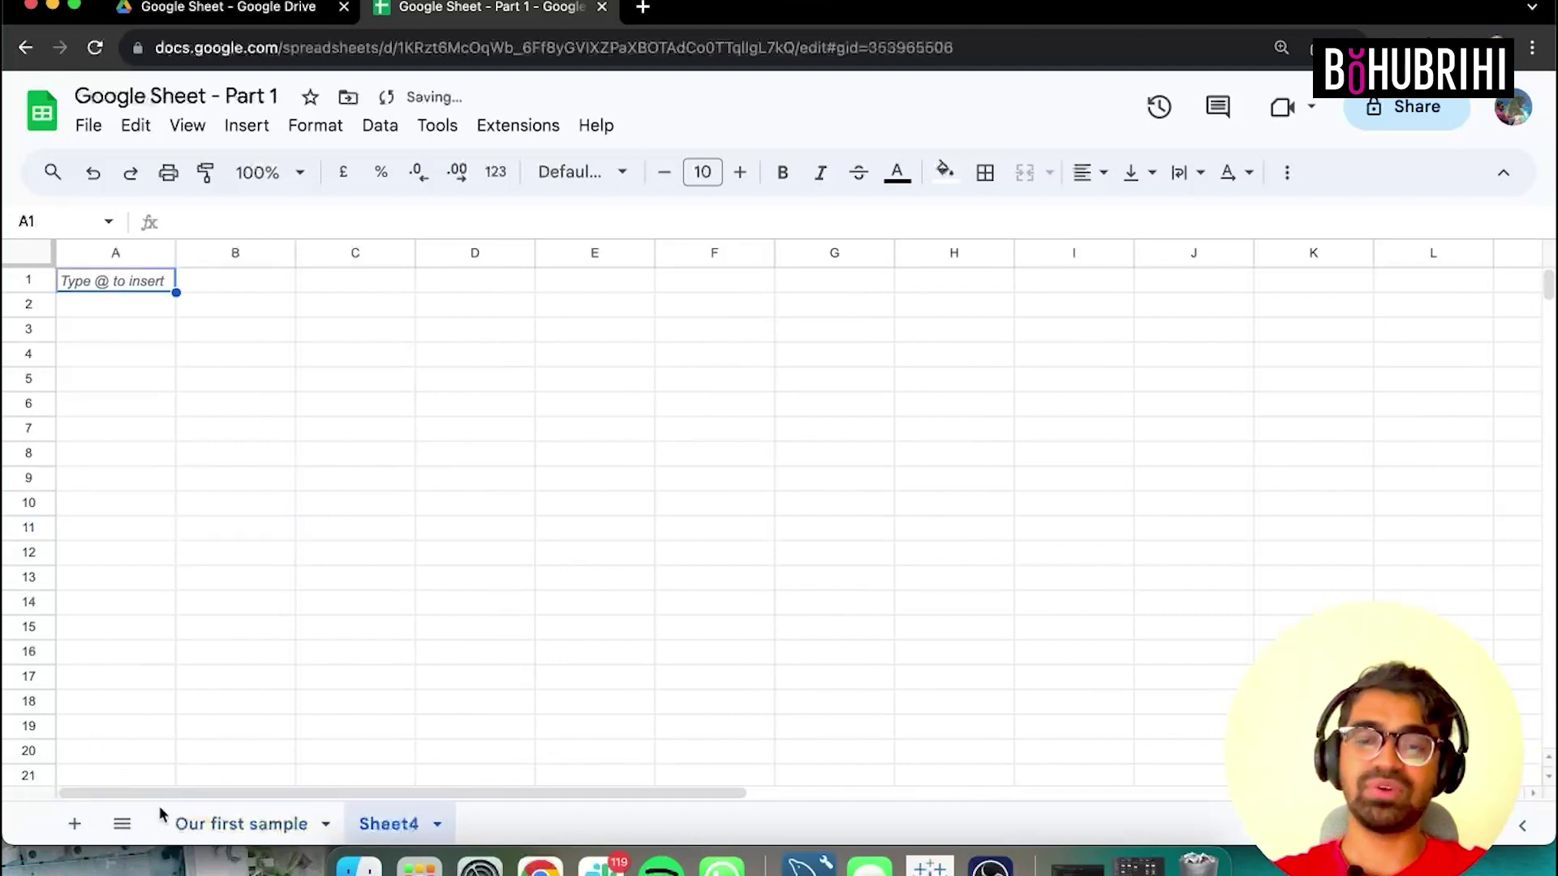
pyautogui.click(73, 825)
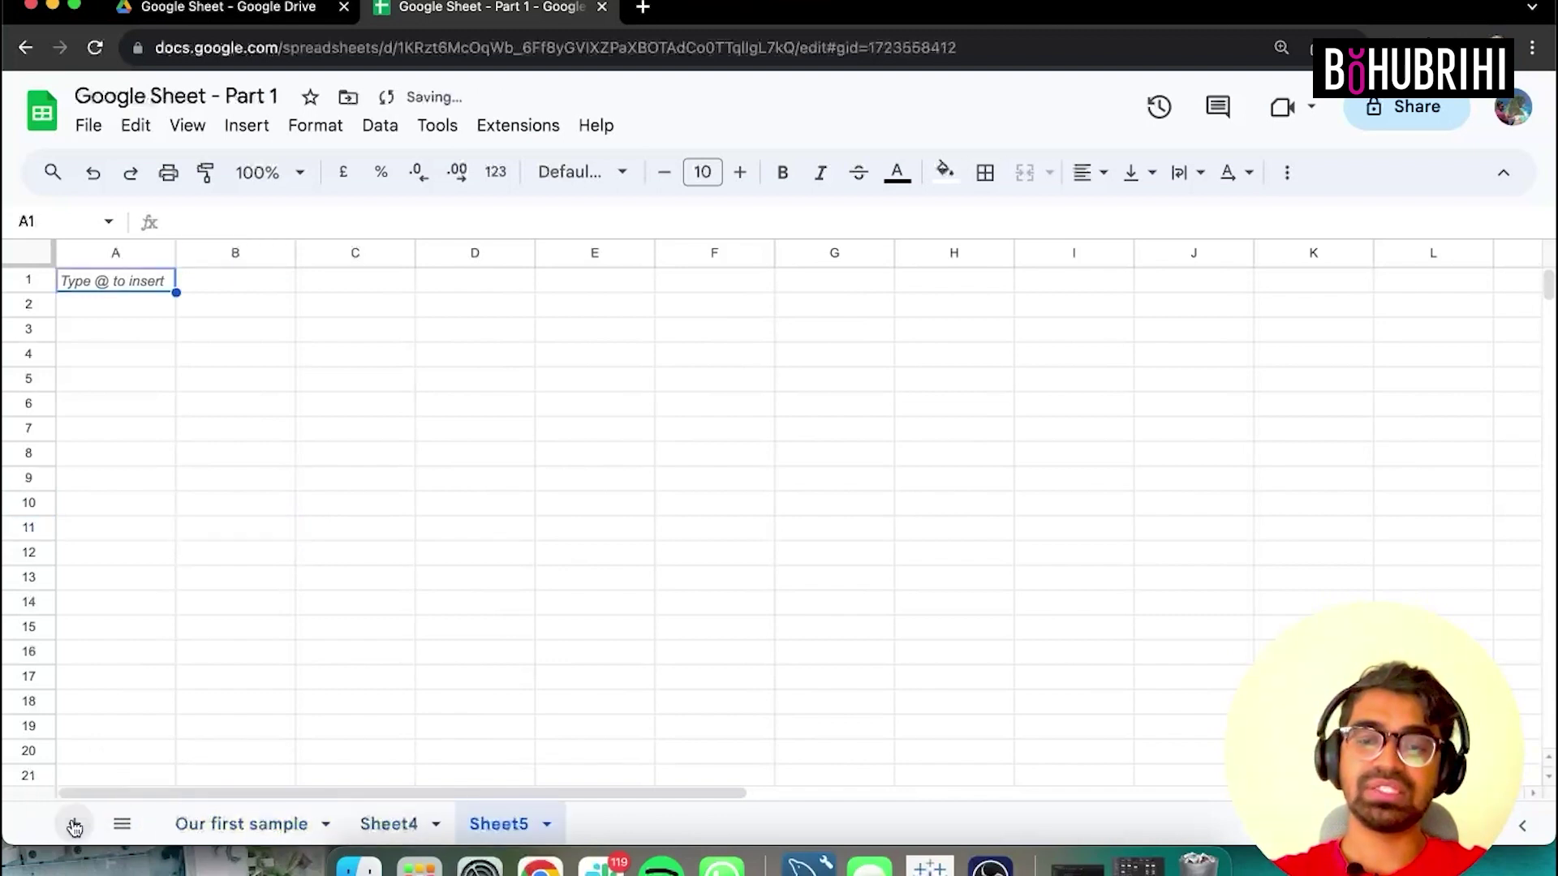
pyautogui.click(121, 824)
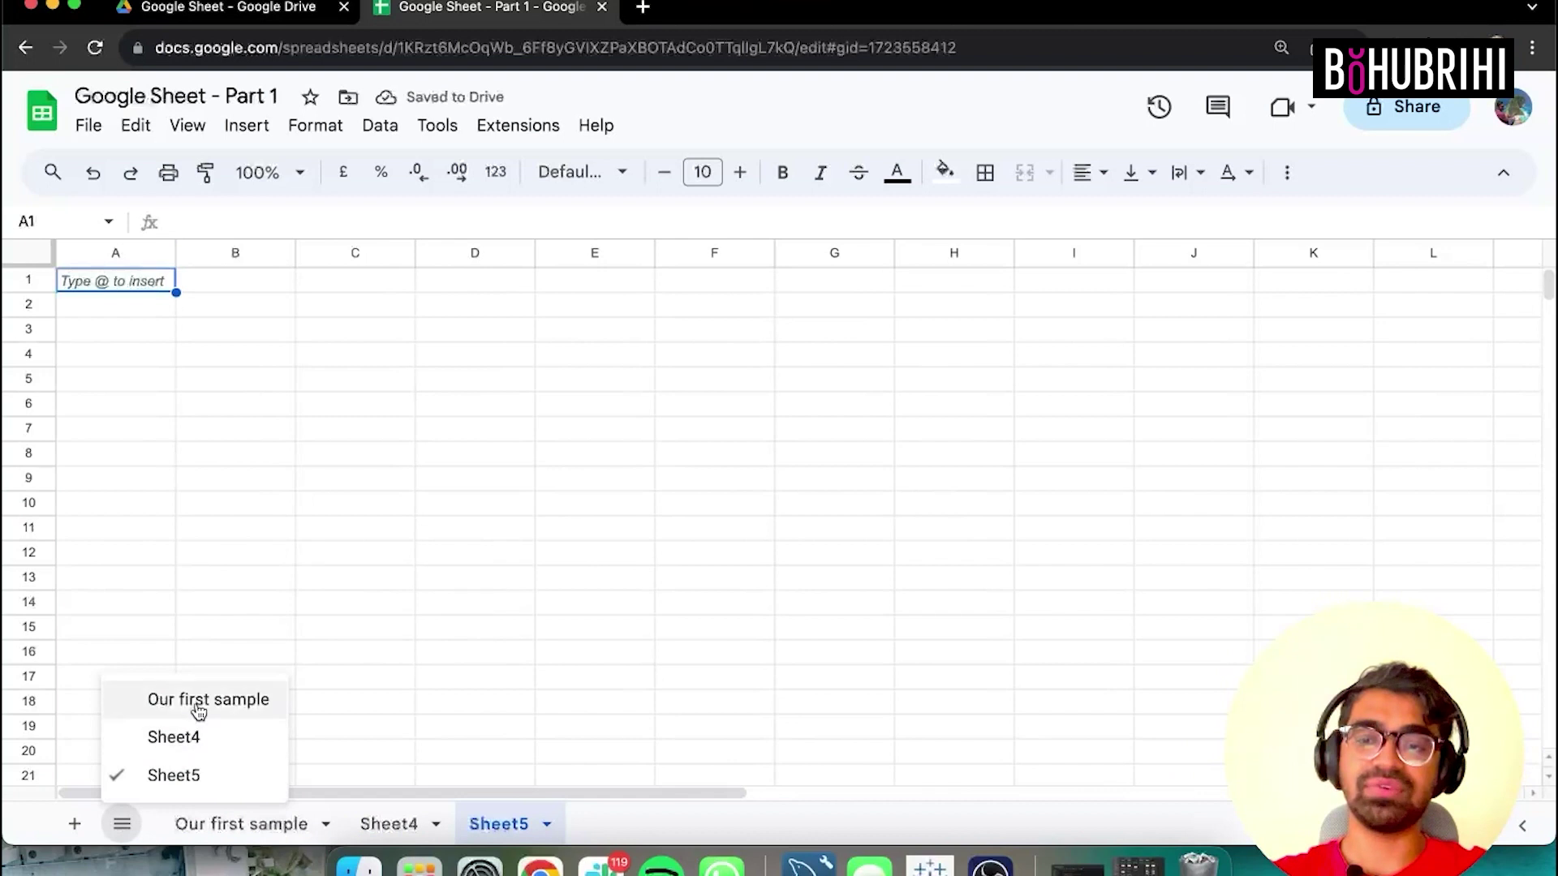
pyautogui.click(282, 827)
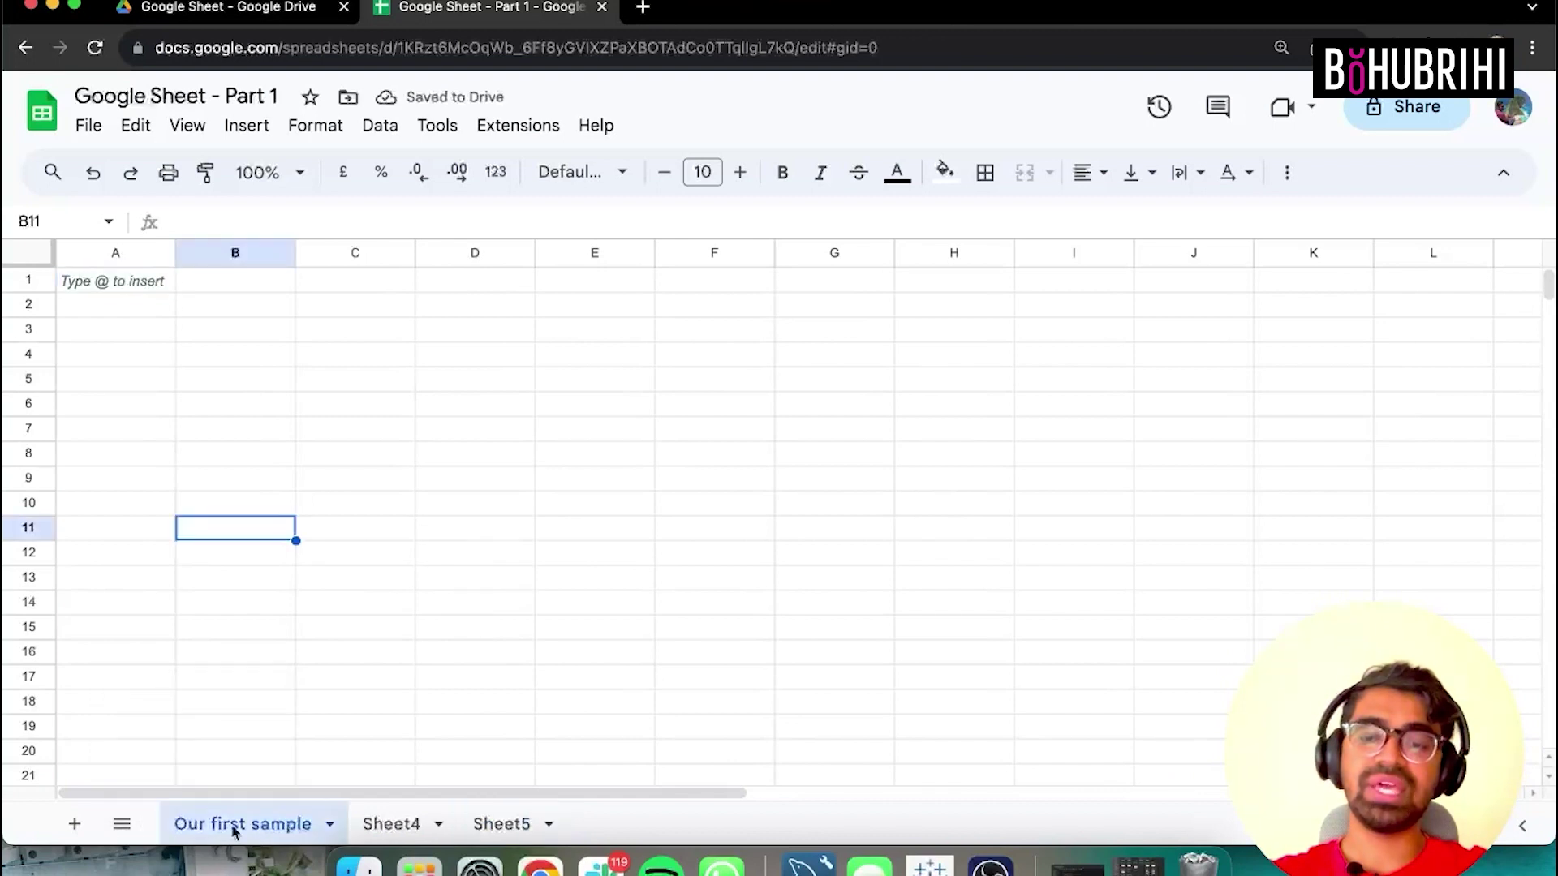
# Rename Sheet4 as "Variables".
pyautogui.click(389, 825)
pyautogui.rightClick(406, 827)
pyautogui.click(471, 523)
pyautogui.write('Variables')
pyautogui.press('Return')
# Delete Sheet5 from the spreadsheet.
pyautogui.click(519, 822)
pyautogui.rightClick(519, 822)
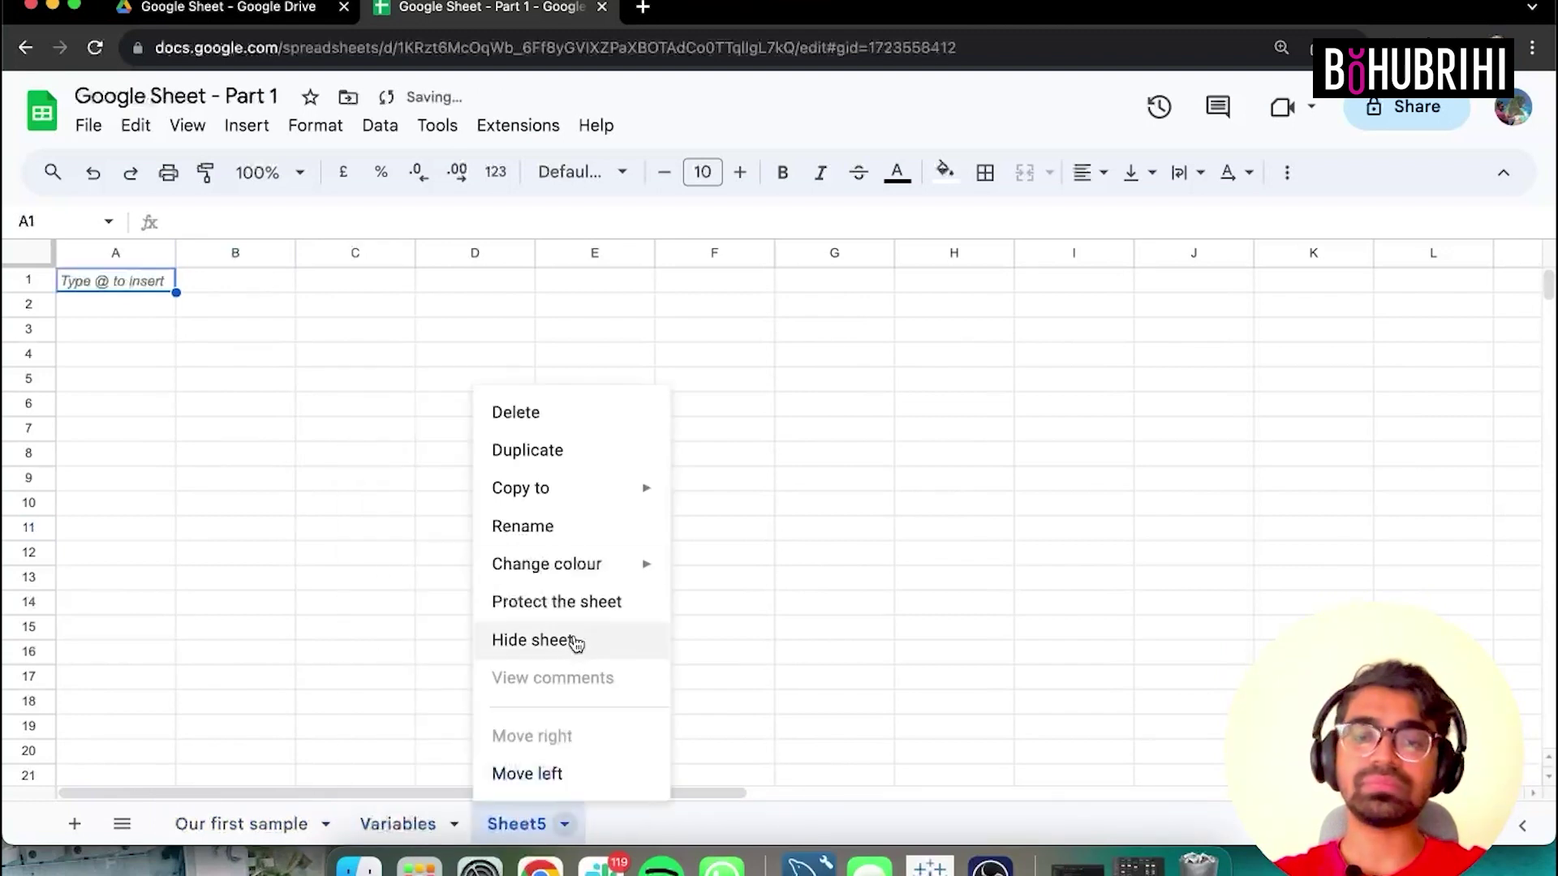
pyautogui.click(537, 408)
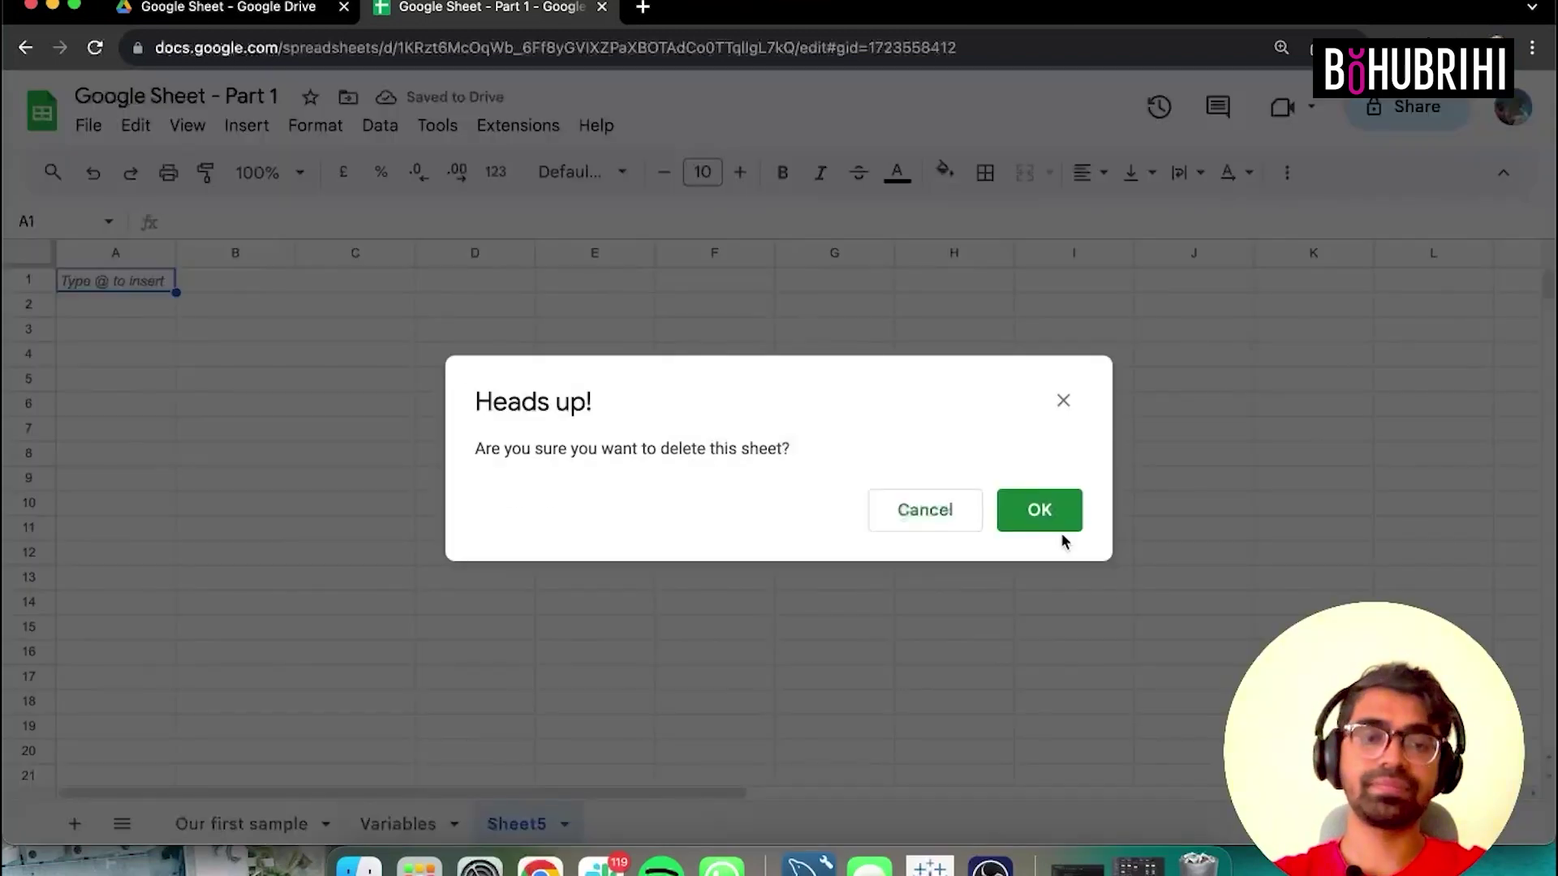
pyautogui.click(1046, 515)
# Change the tab colour of the Our first sample sheet to red.
pyautogui.click(247, 826)
pyautogui.click(399, 825)
pyautogui.click(229, 826)
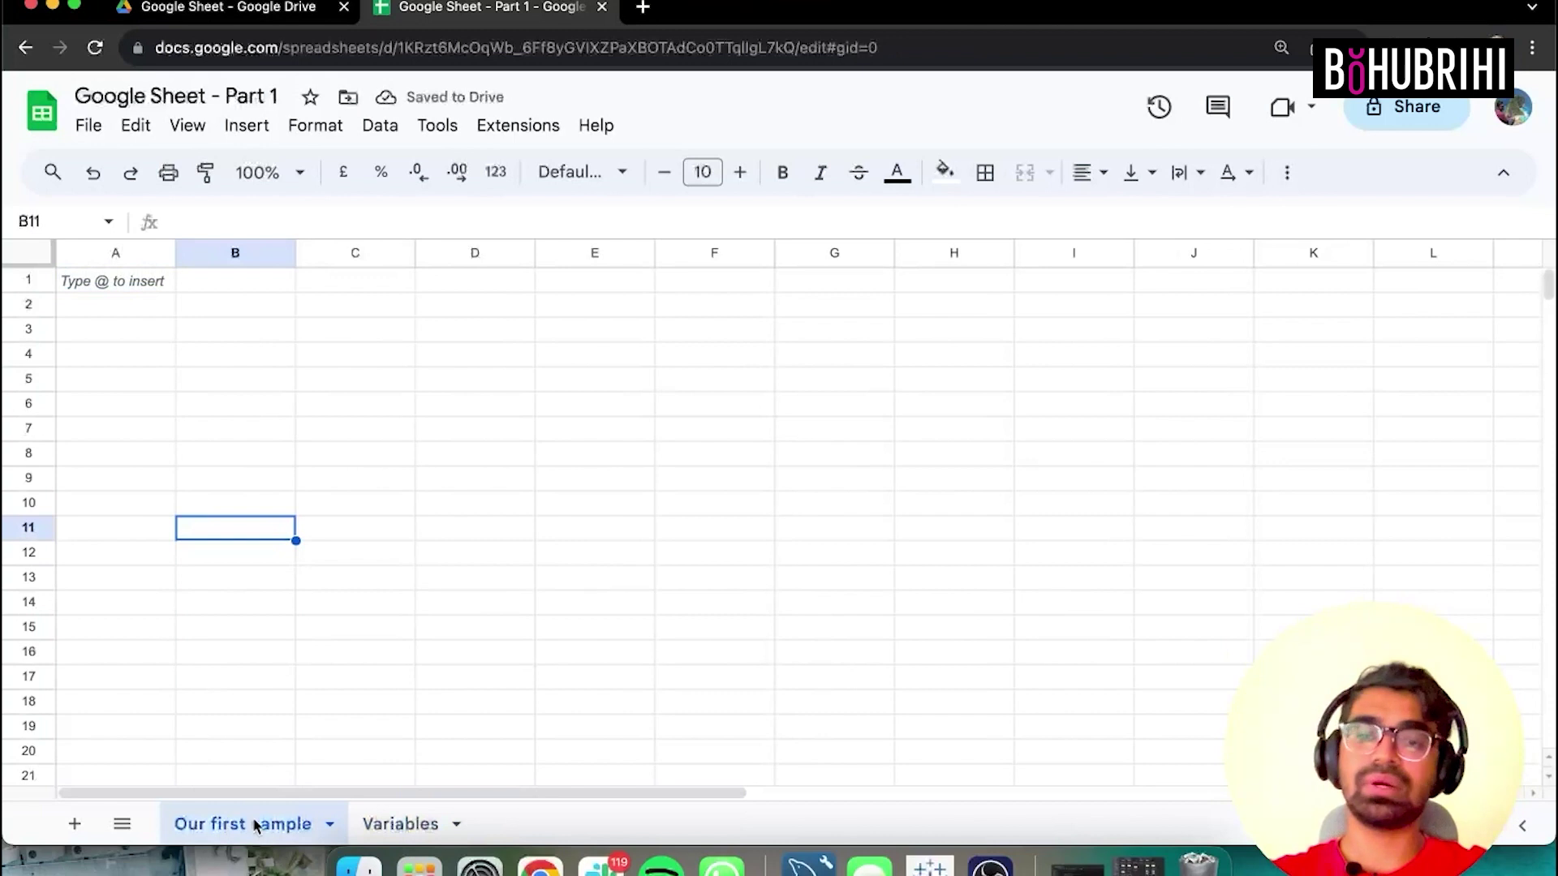
pyautogui.rightClick(254, 826)
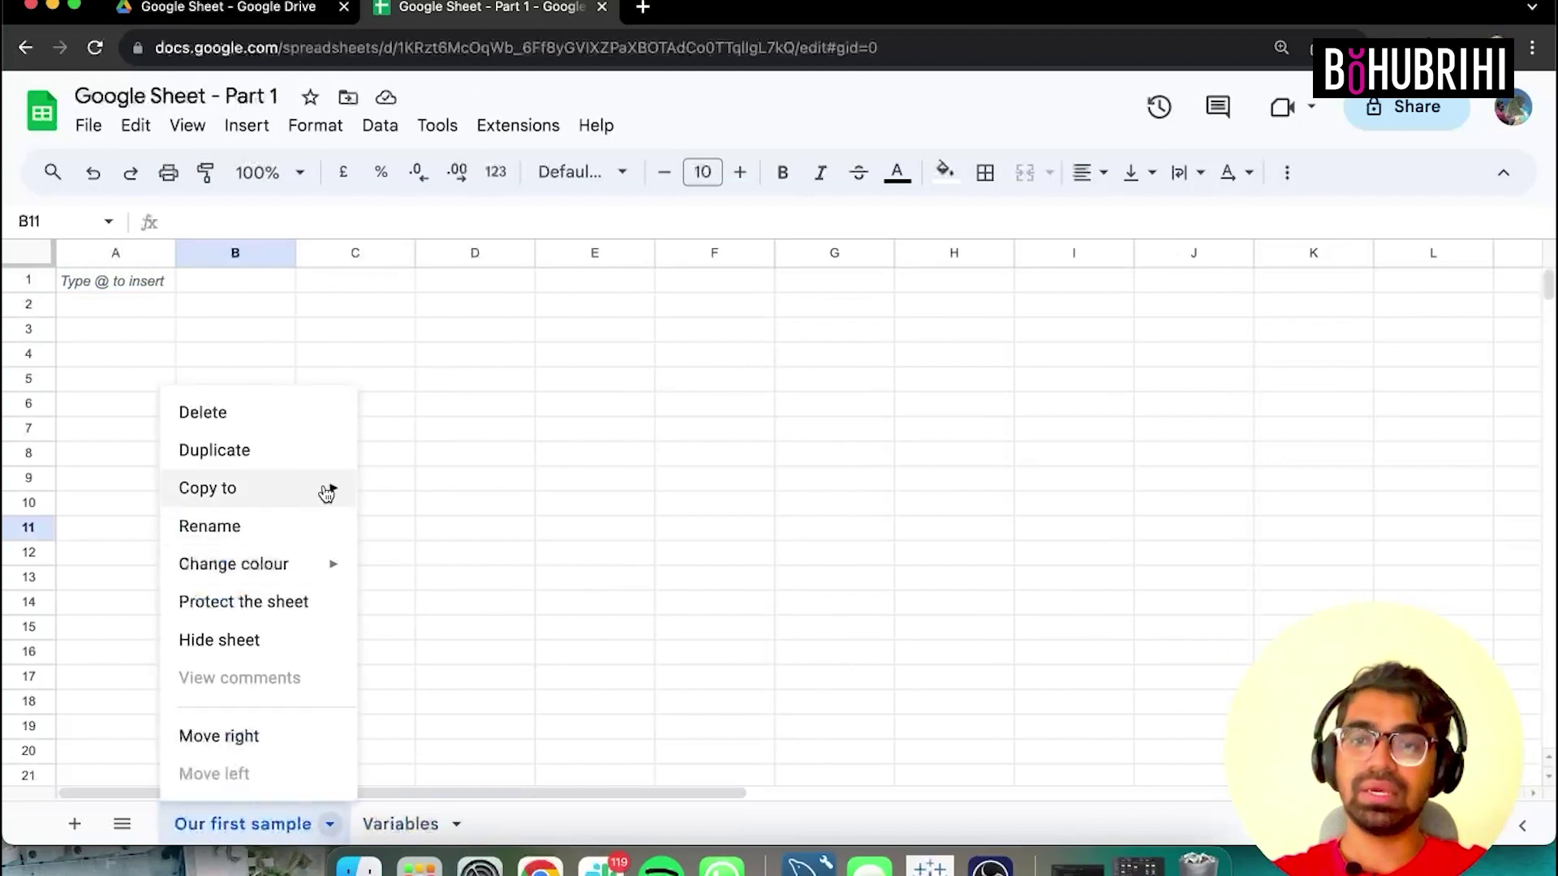
pyautogui.moveTo(327, 567)
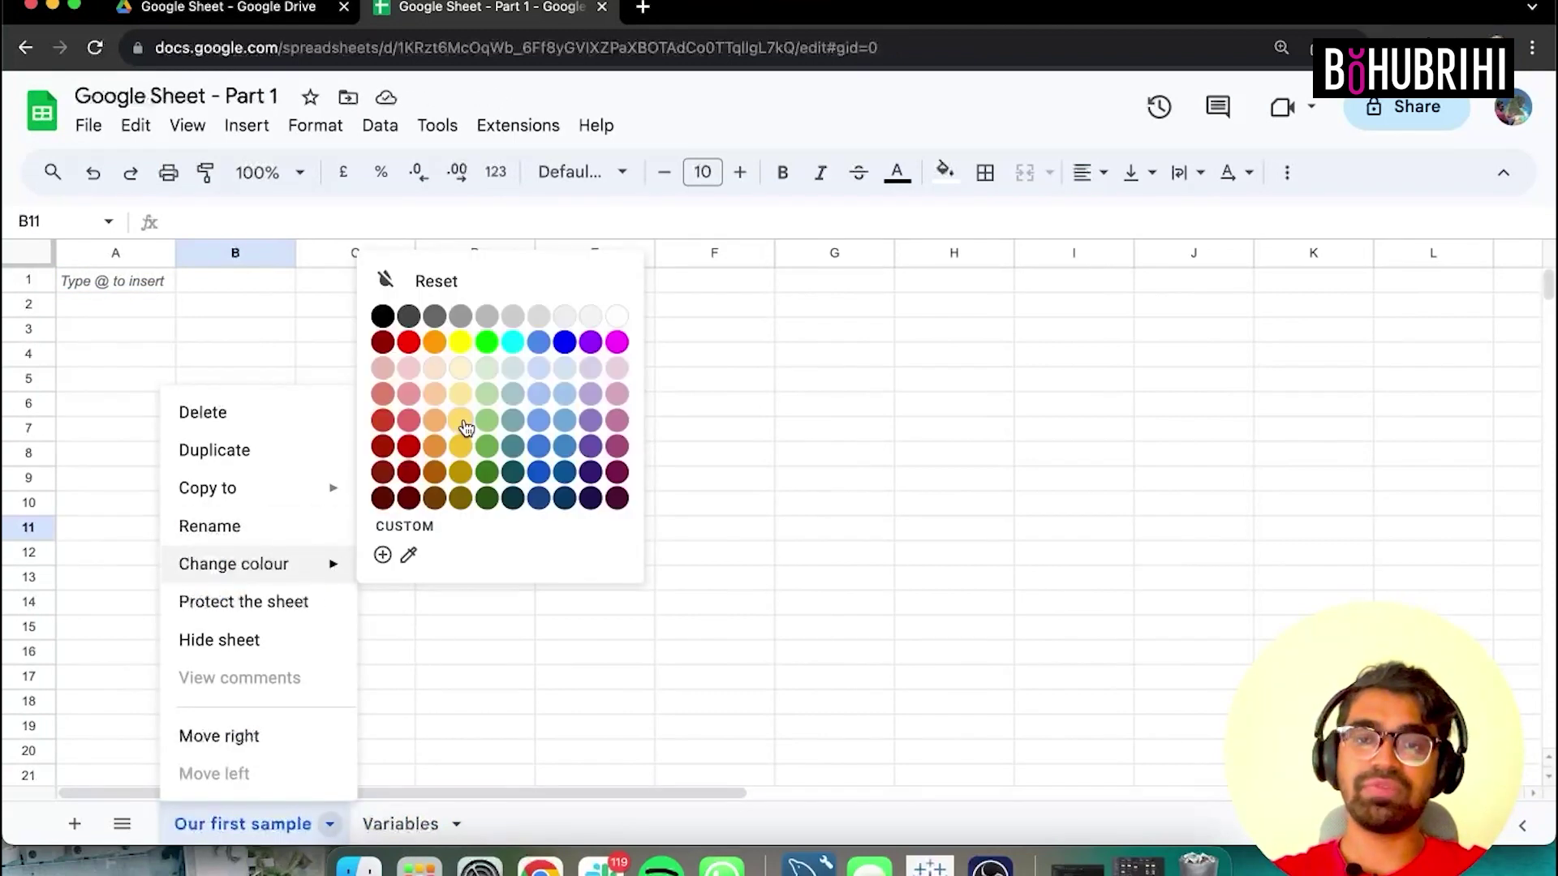
pyautogui.click(408, 342)
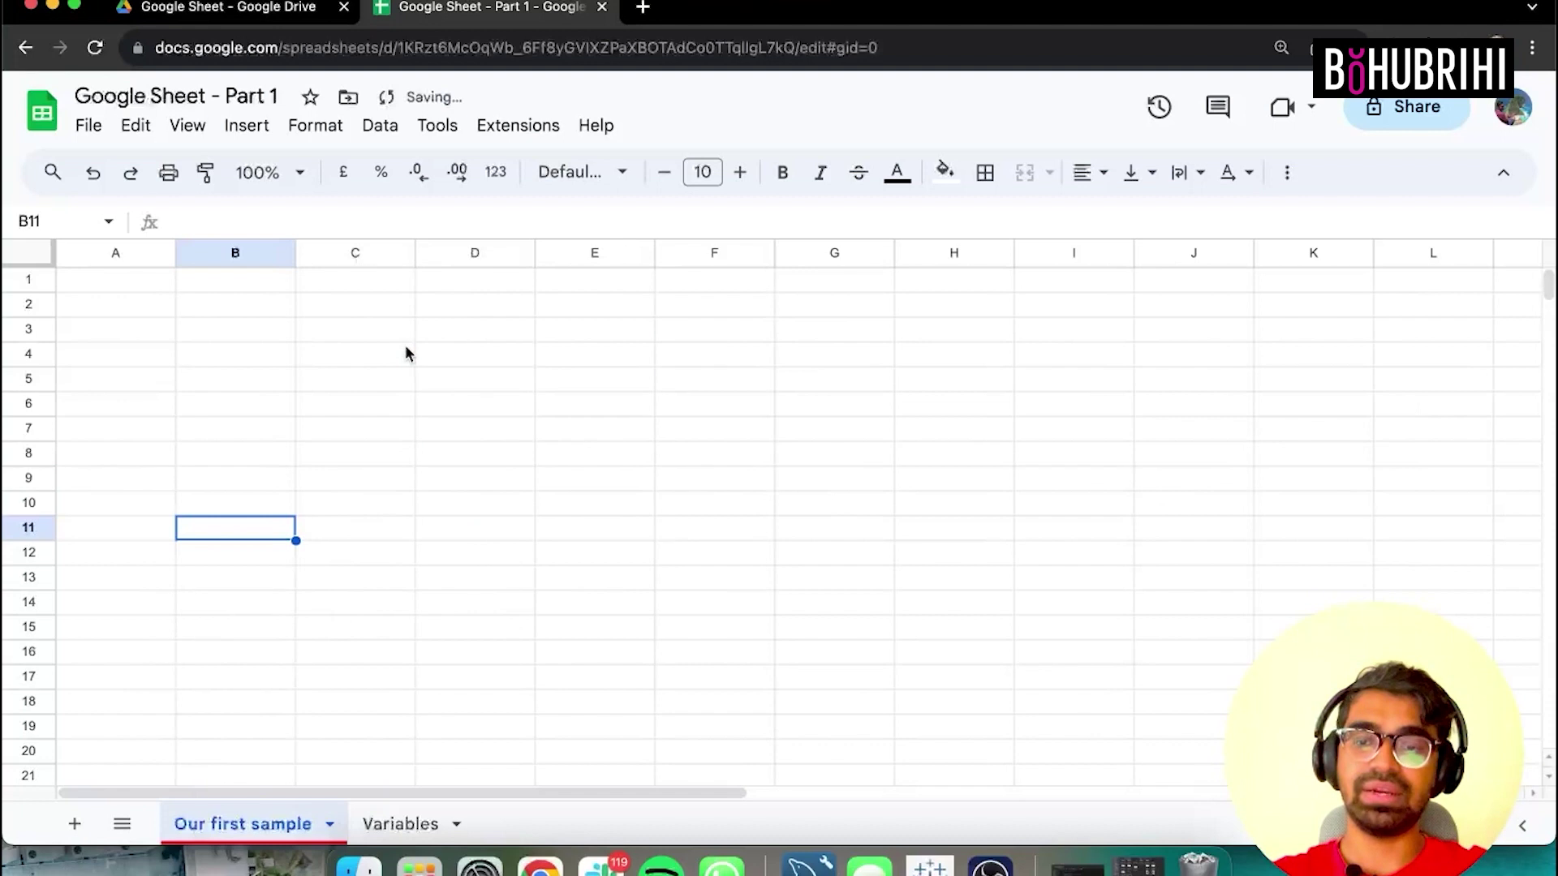
# Change the tab colour of the Variables sheet to blue and switch between the two sheets.
pyautogui.click(400, 825)
pyautogui.rightClick(400, 824)
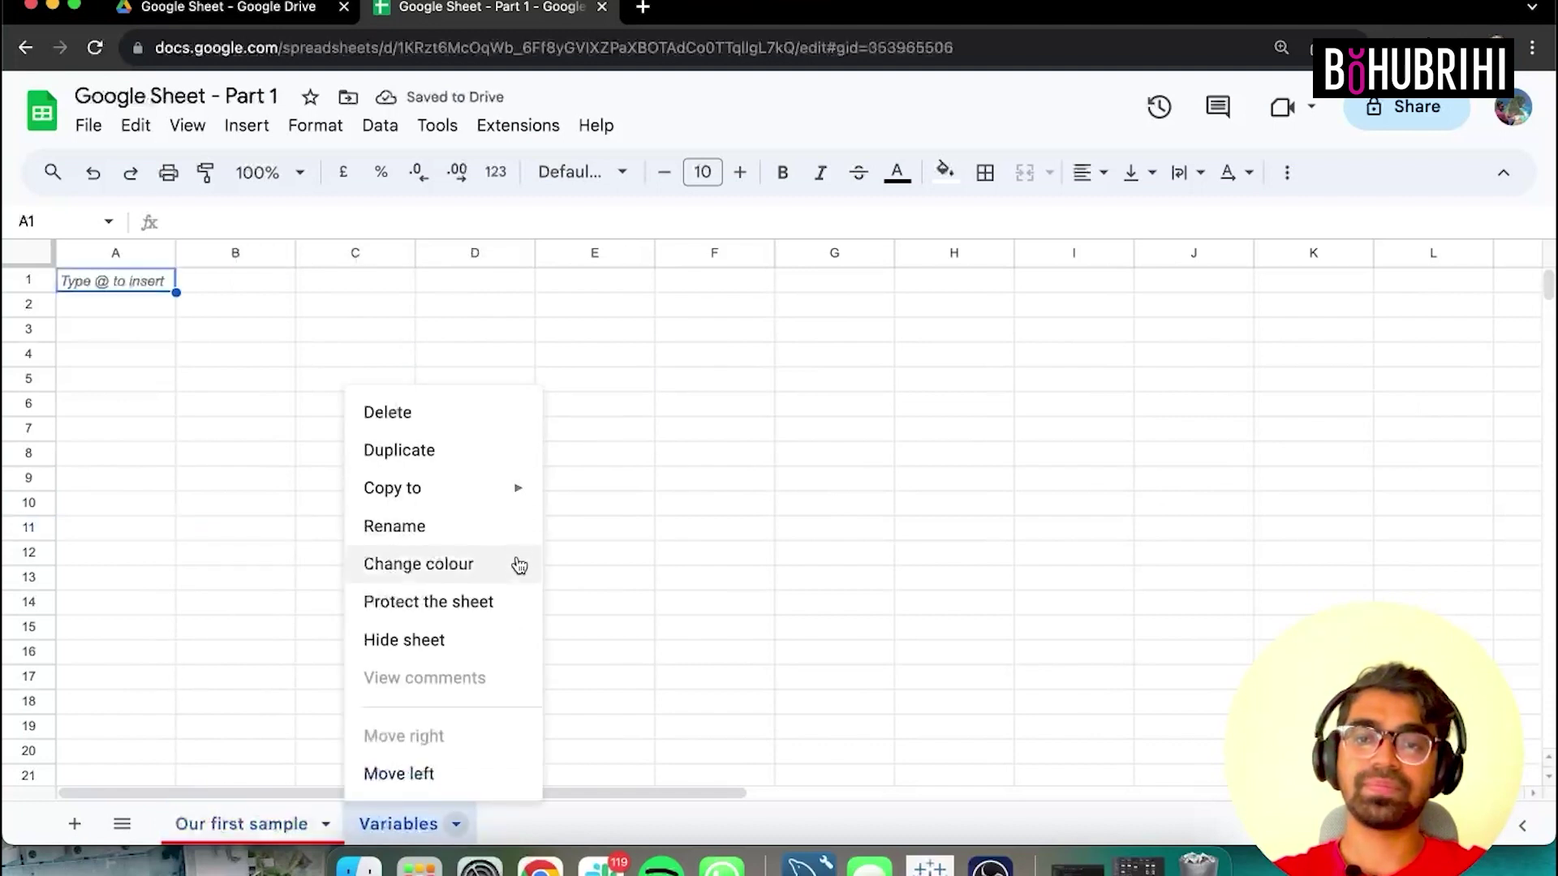
pyautogui.moveTo(517, 563)
pyautogui.click(726, 349)
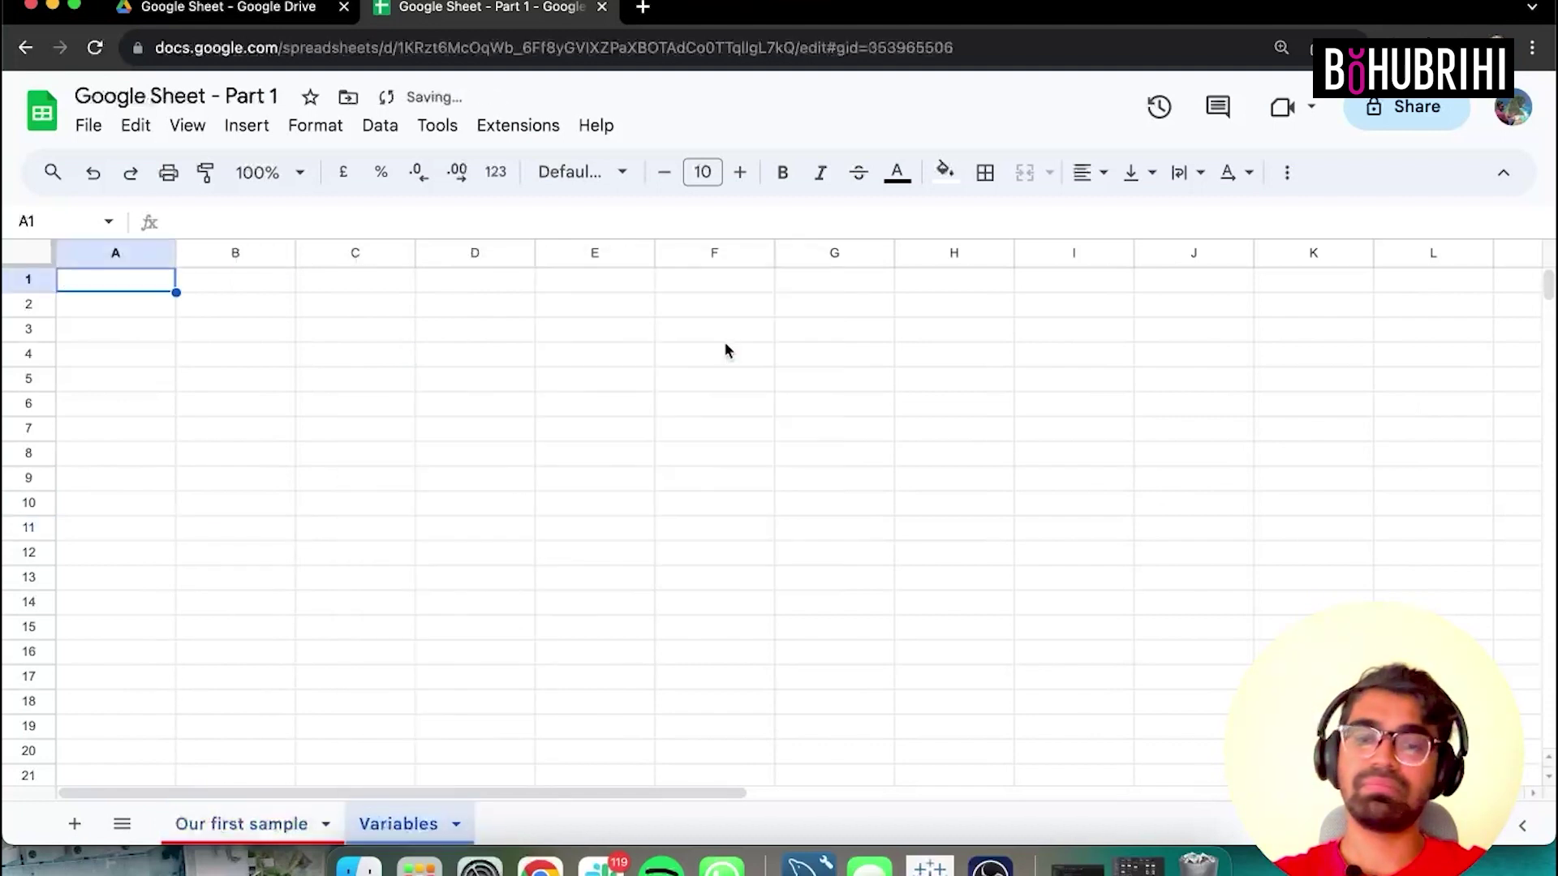
pyautogui.click(264, 832)
pyautogui.click(410, 824)
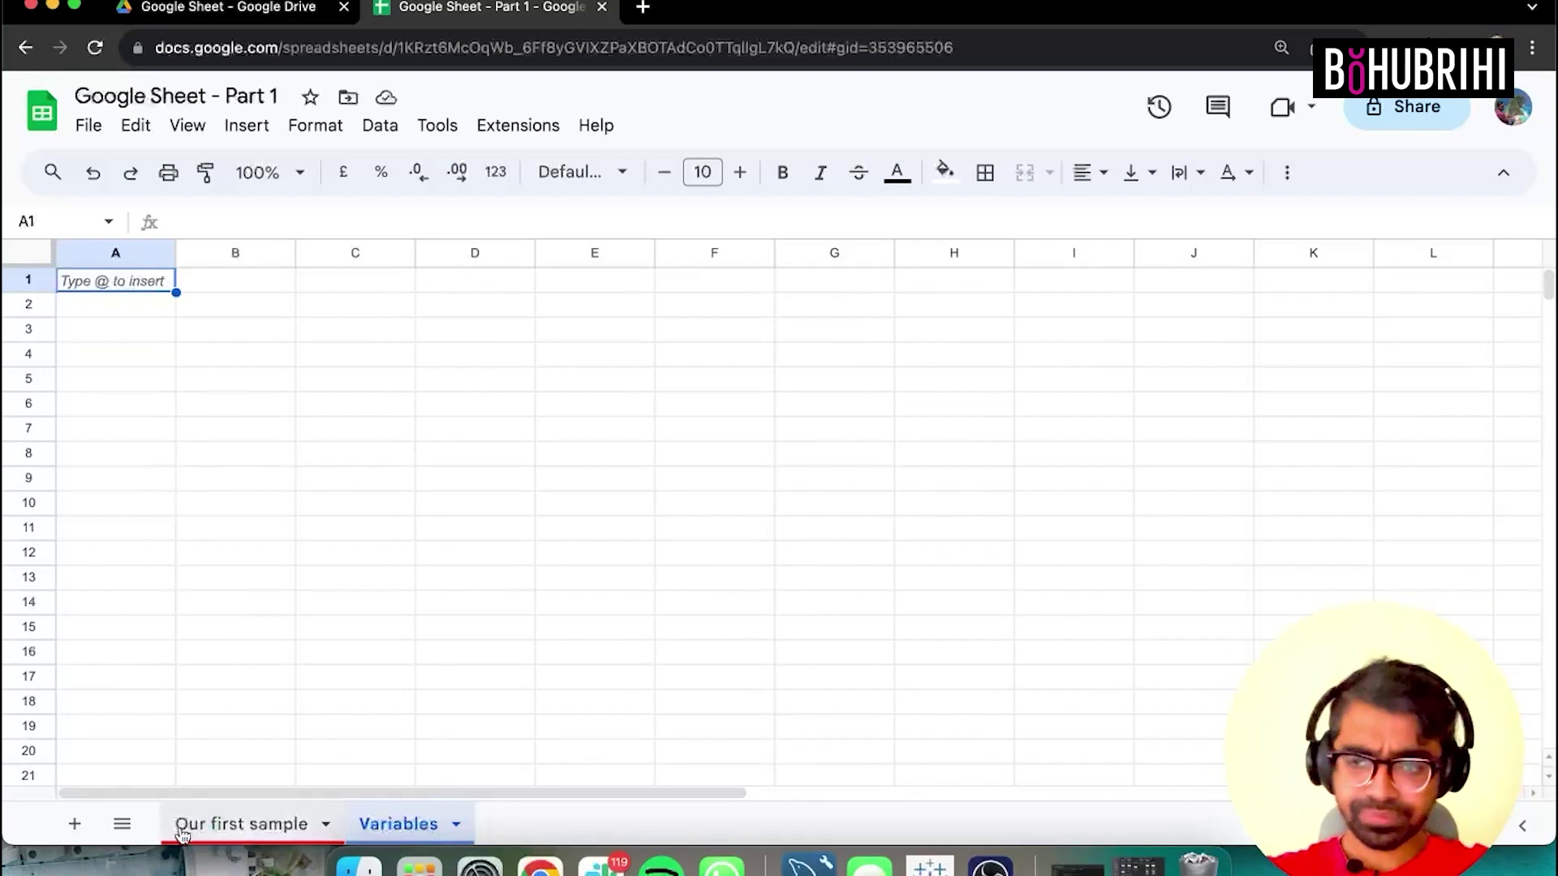
# Hide the Variables sheet.
pyautogui.click(217, 829)
pyautogui.click(377, 829)
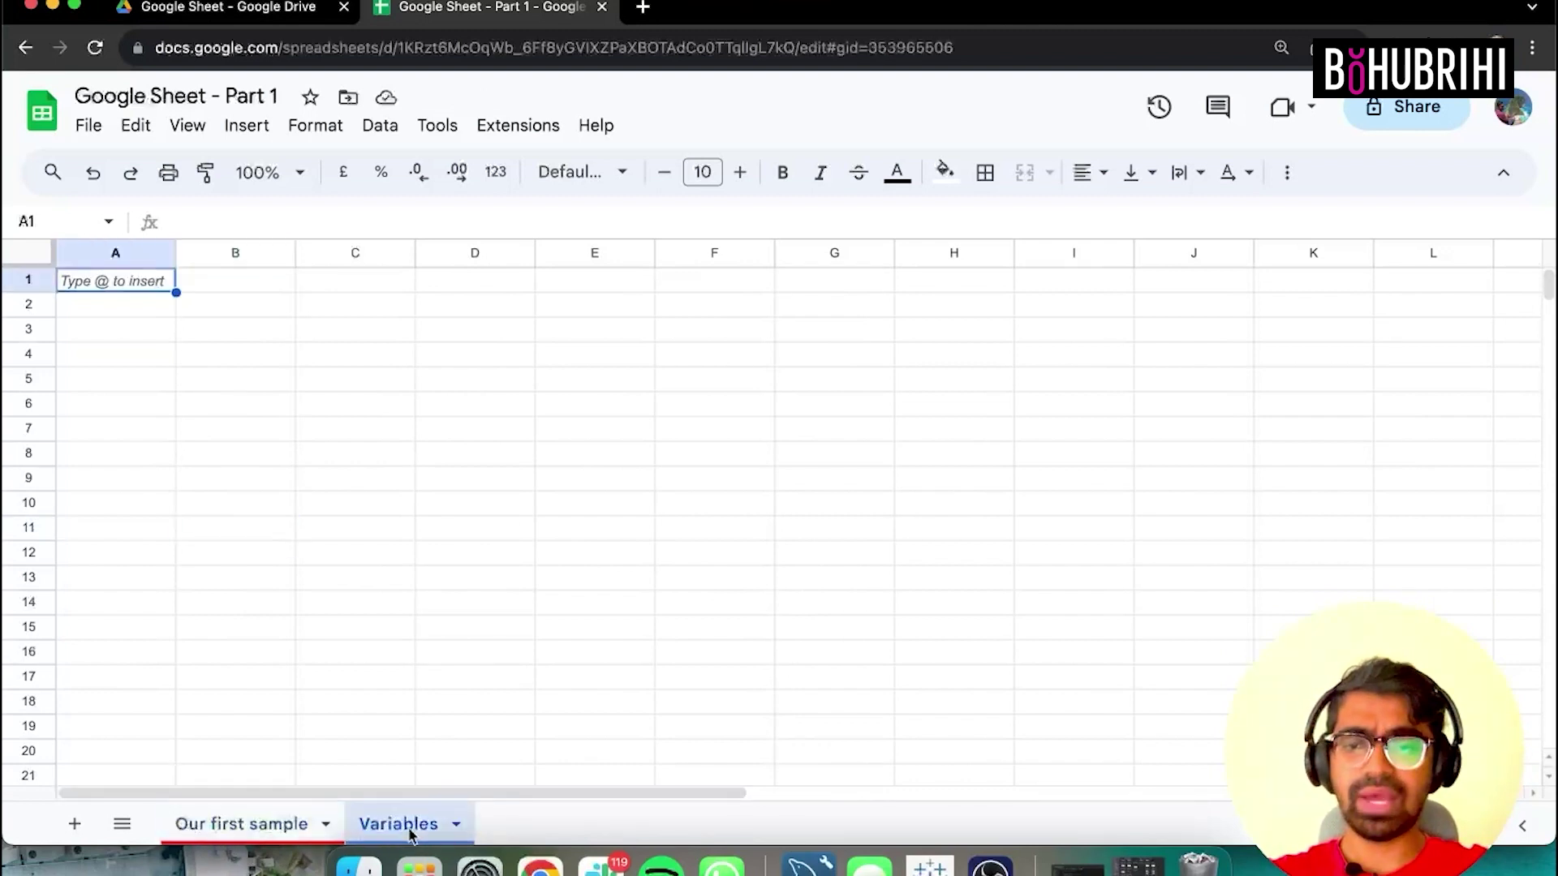
pyautogui.rightClick(409, 826)
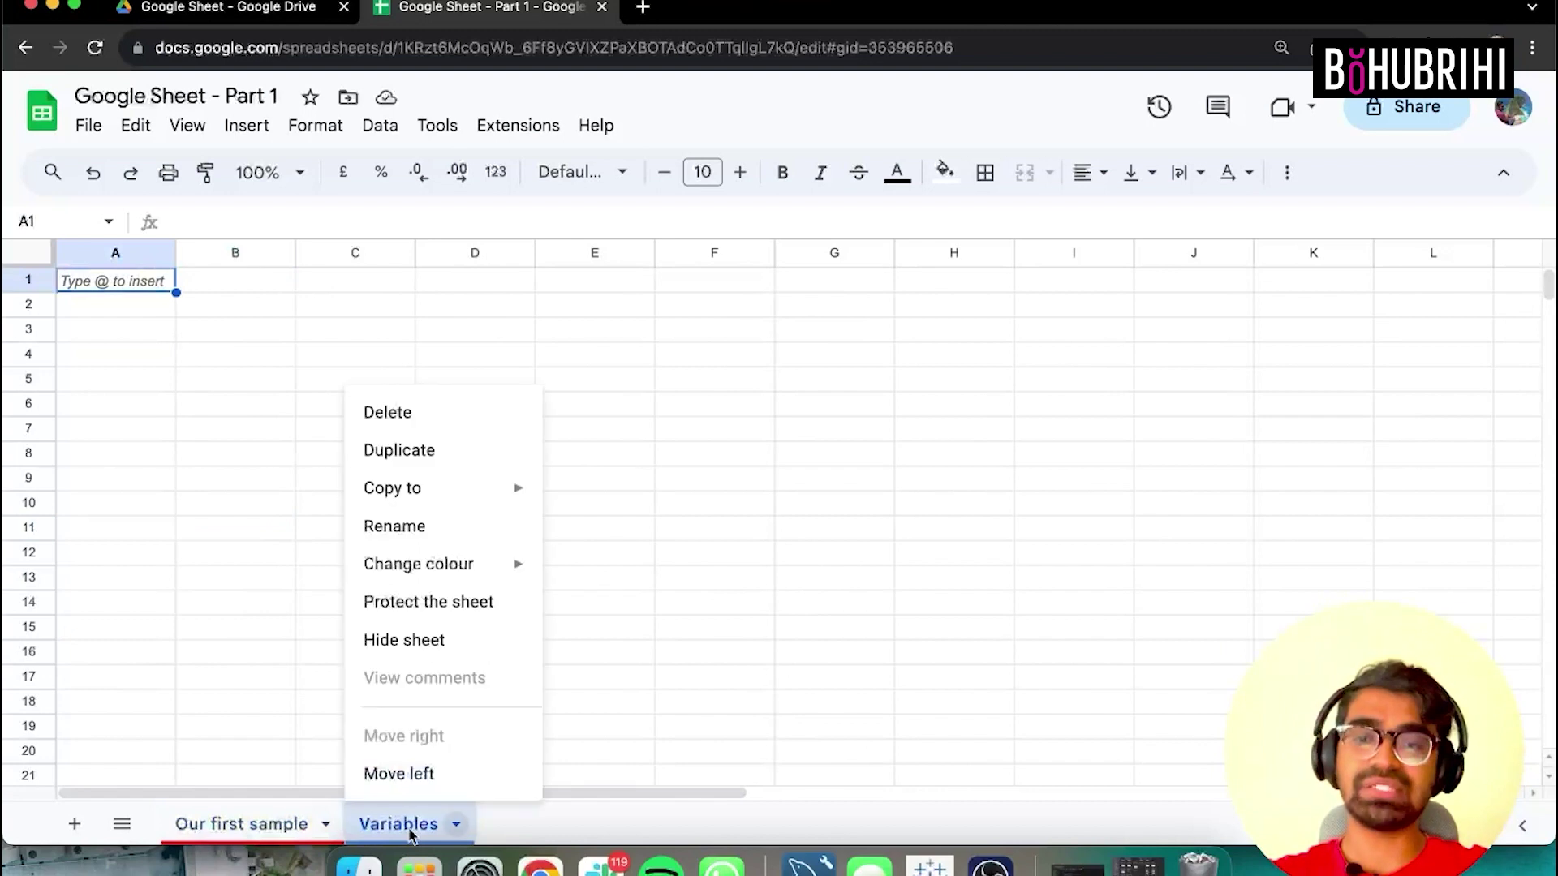
pyautogui.click(448, 639)
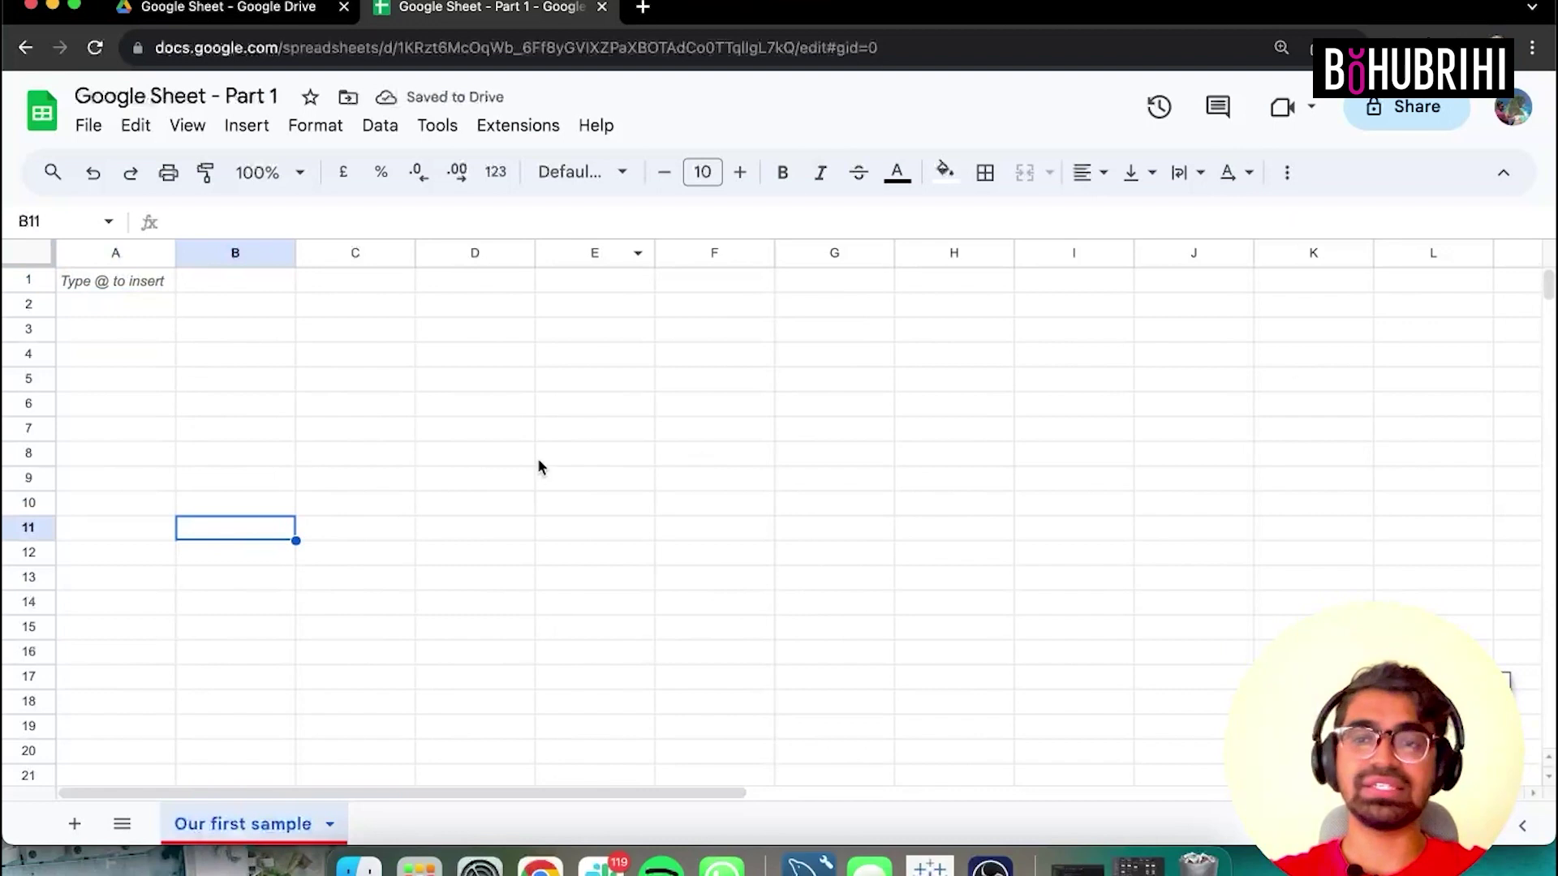
# Unhide the Variables sheet and return to the Our first sample sheet.
pyautogui.click(122, 824)
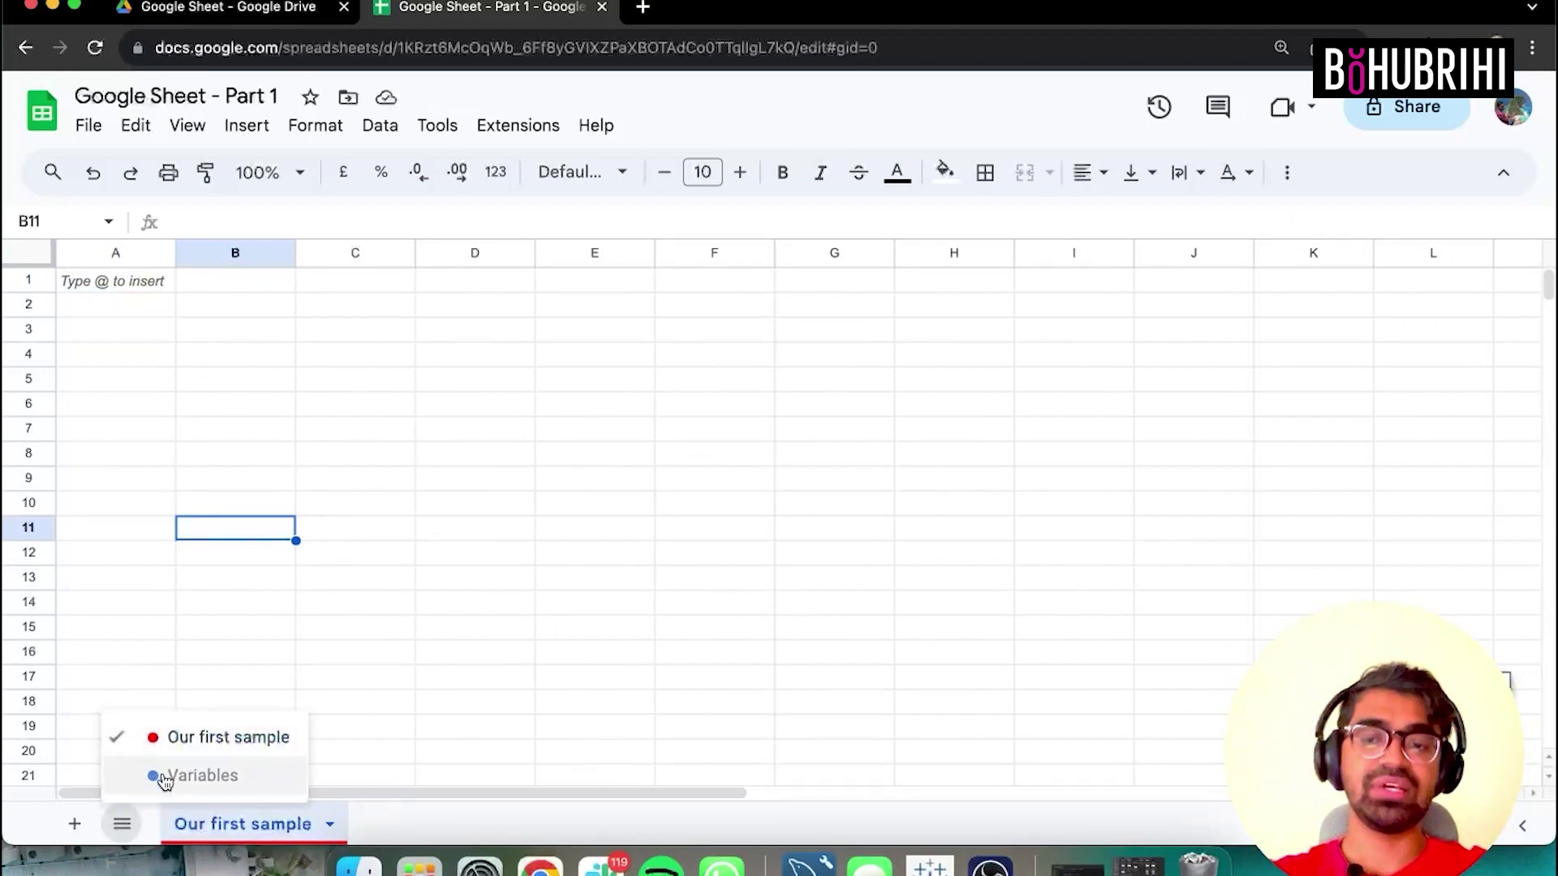
pyautogui.click(162, 777)
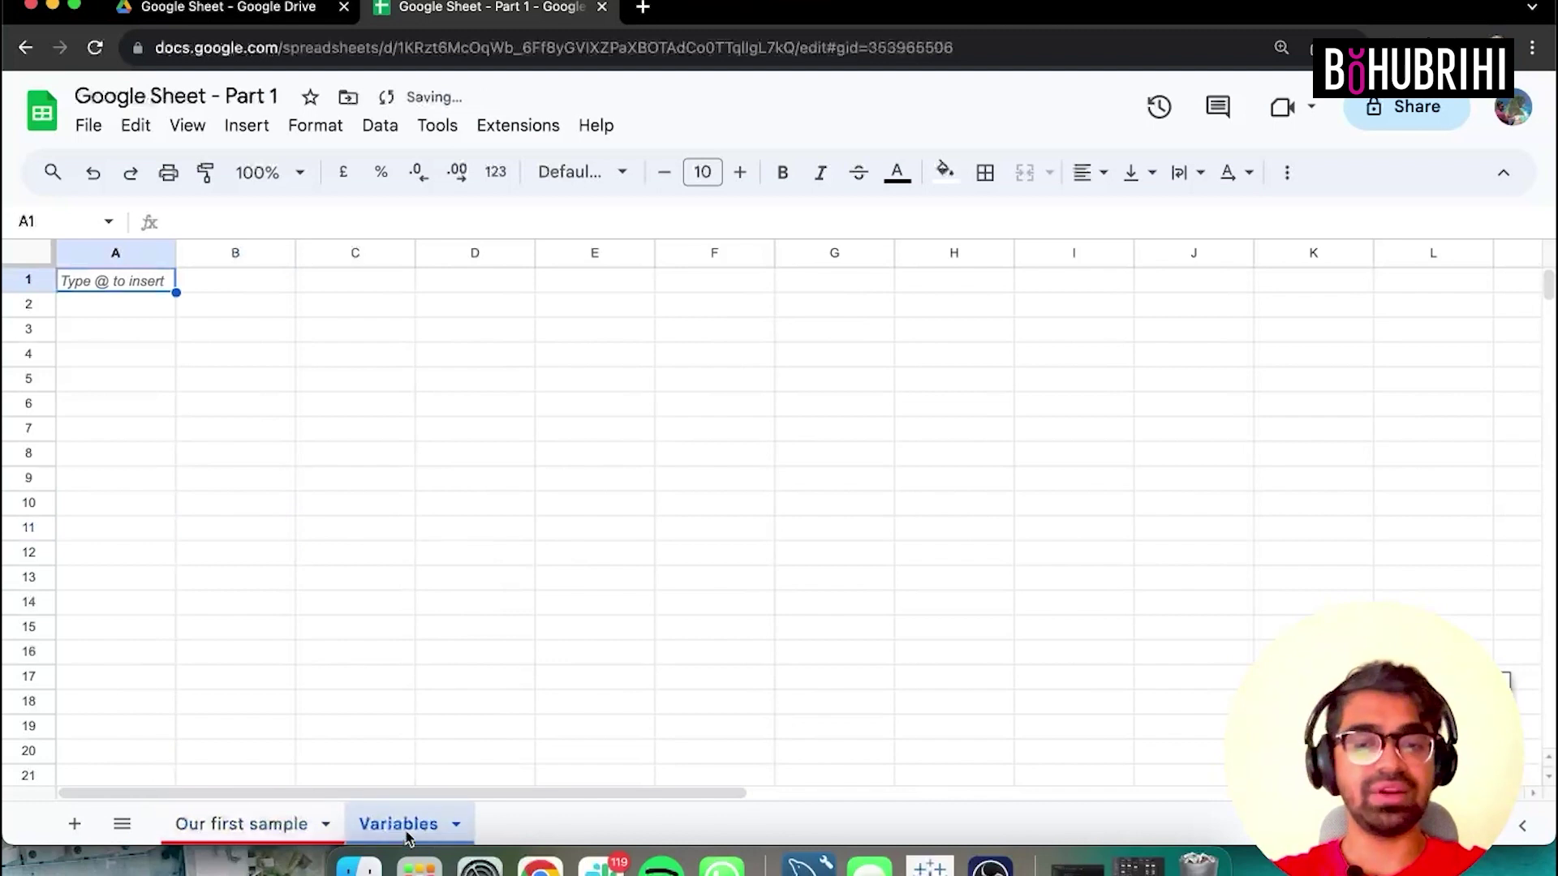
pyautogui.click(247, 829)
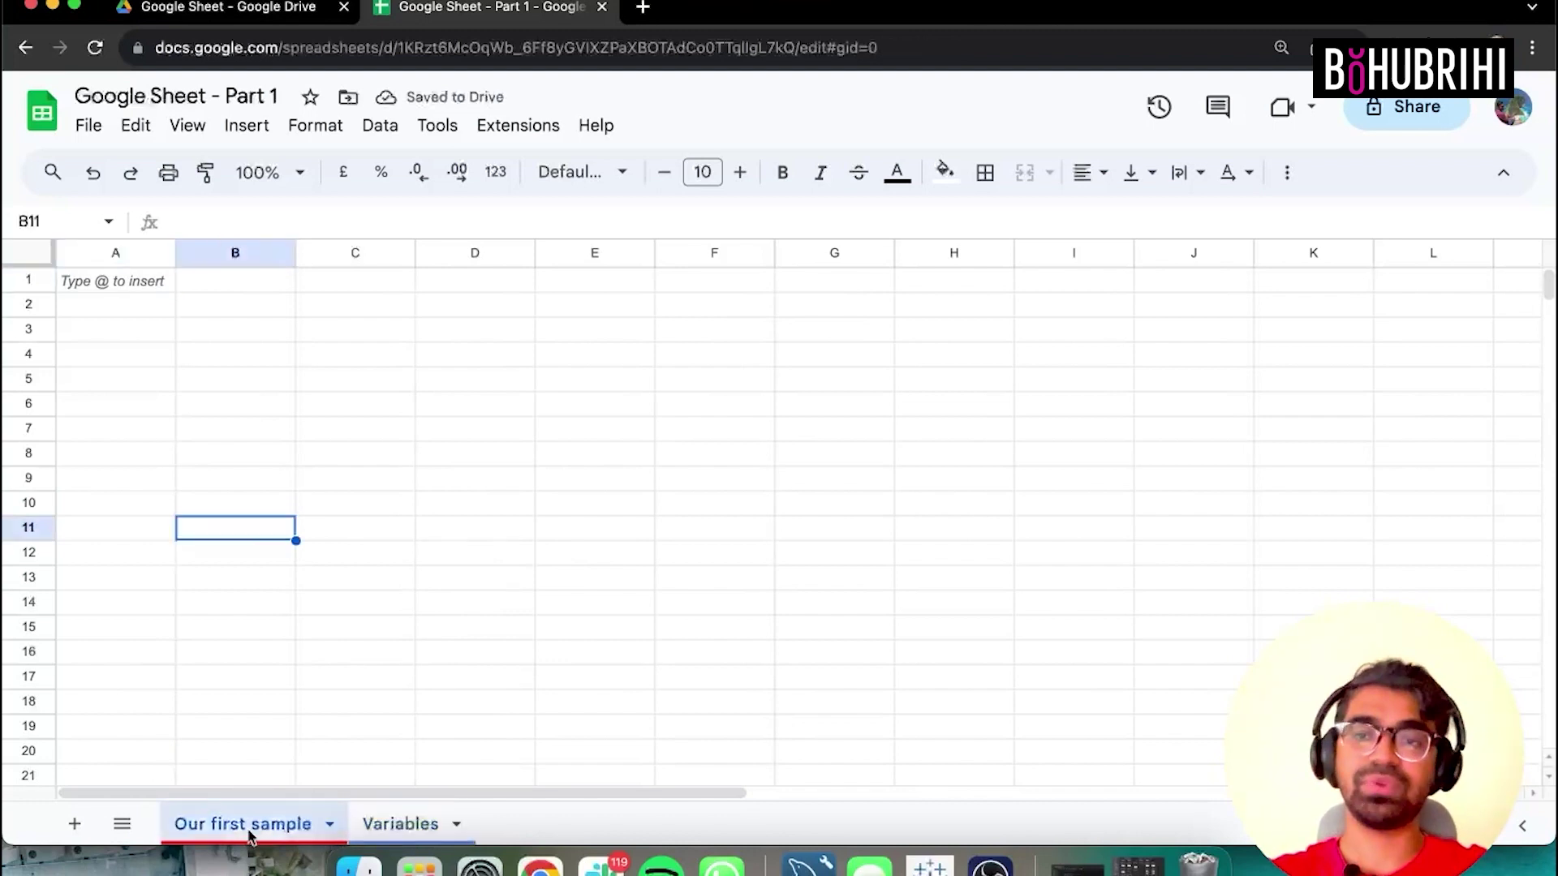
pyautogui.click(187, 483)
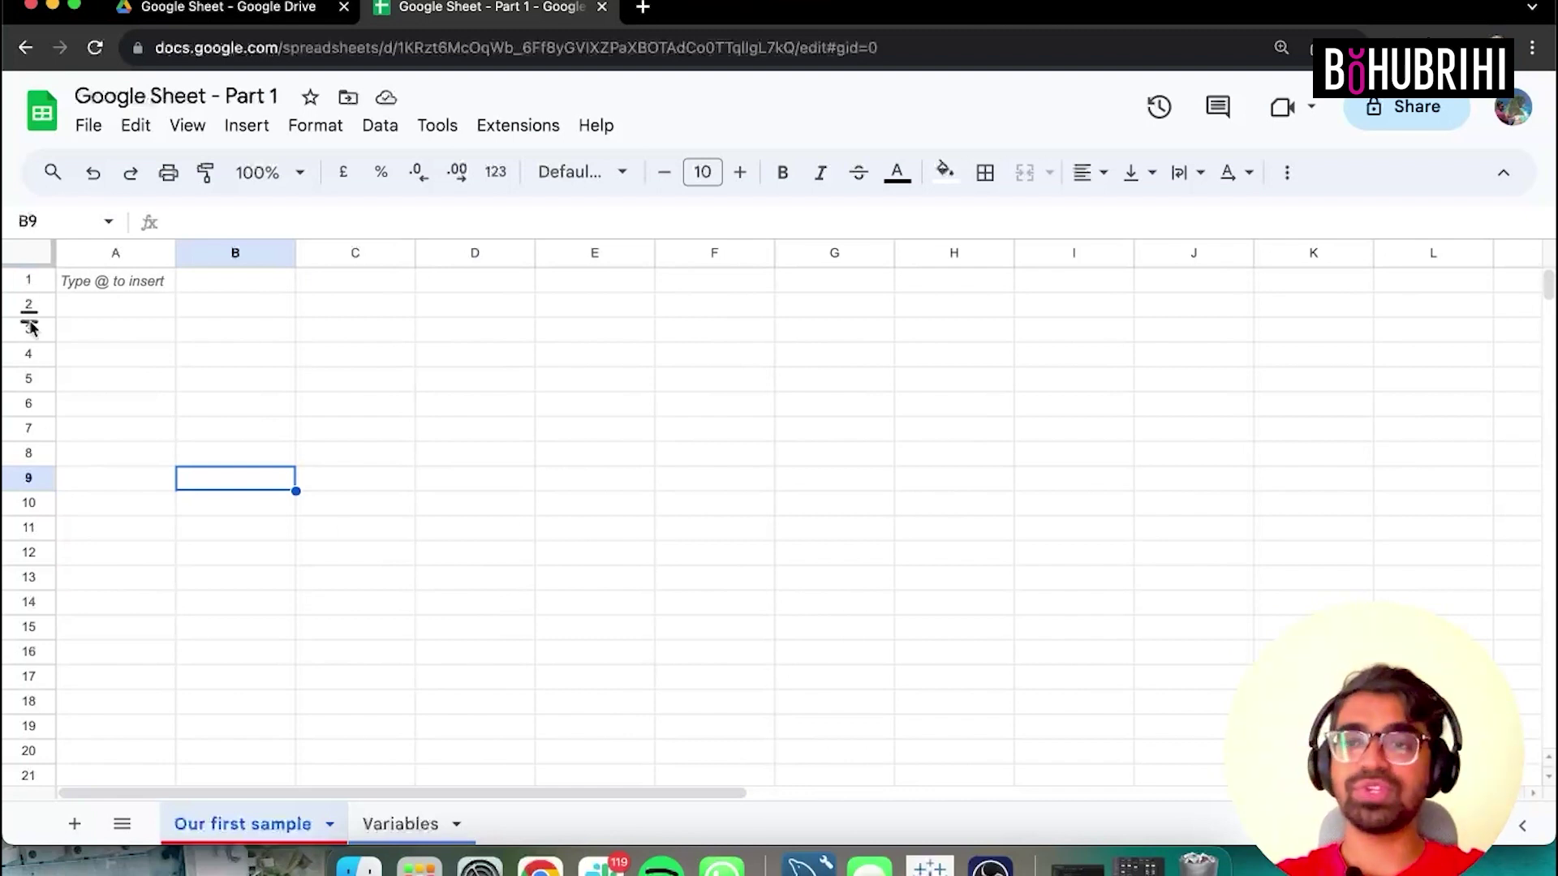
pyautogui.moveTo(122, 284); pyautogui.dragTo(256, 287)
pyautogui.click(378, 281)
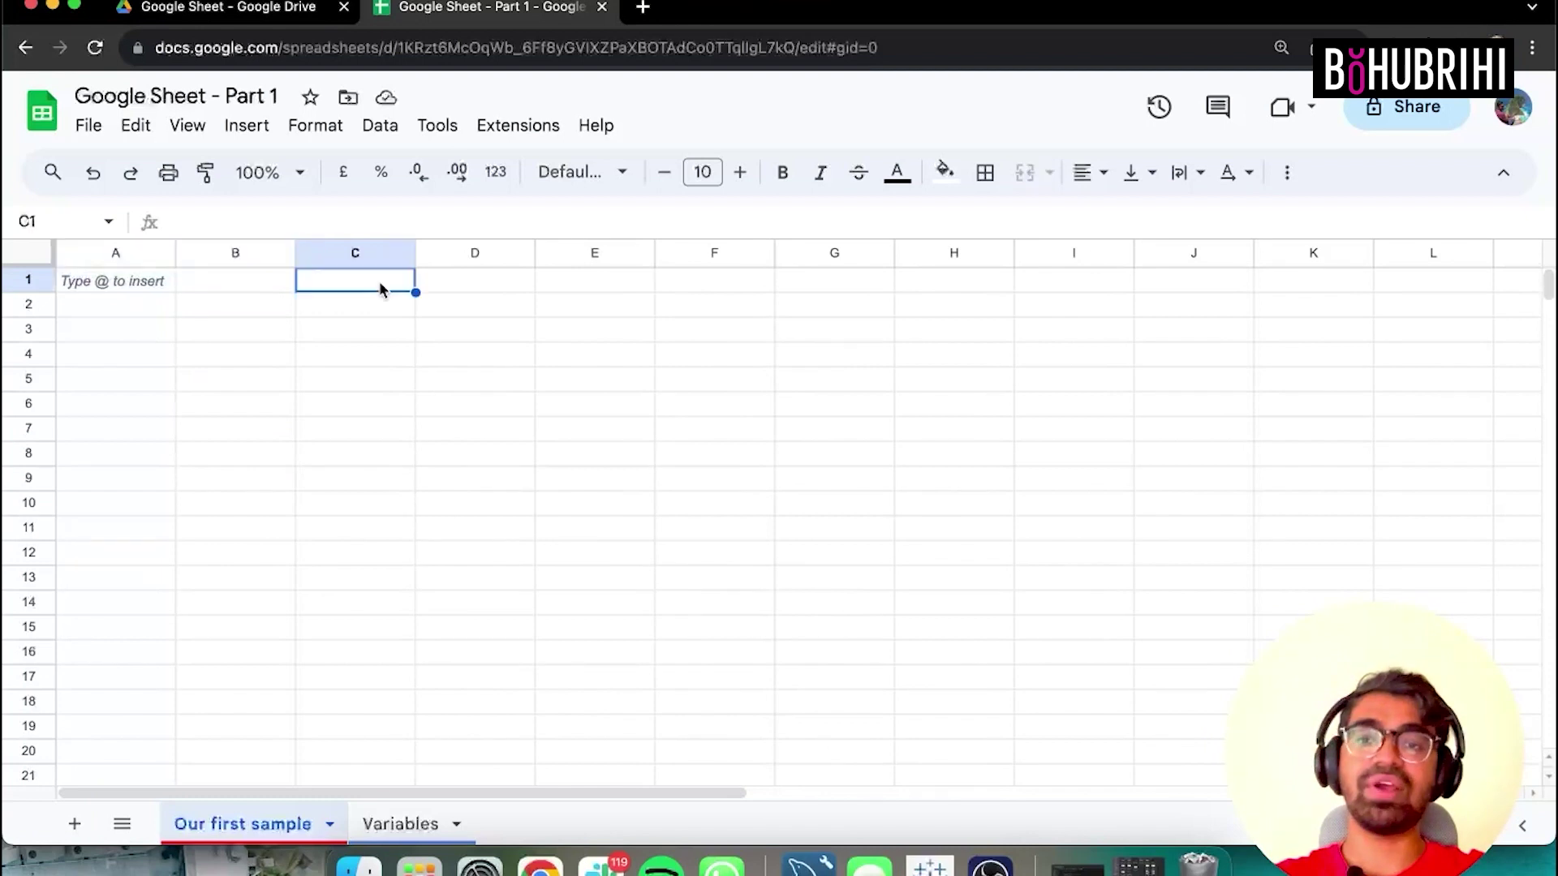
pyautogui.click(488, 284)
pyautogui.click(503, 354)
pyautogui.click(115, 388)
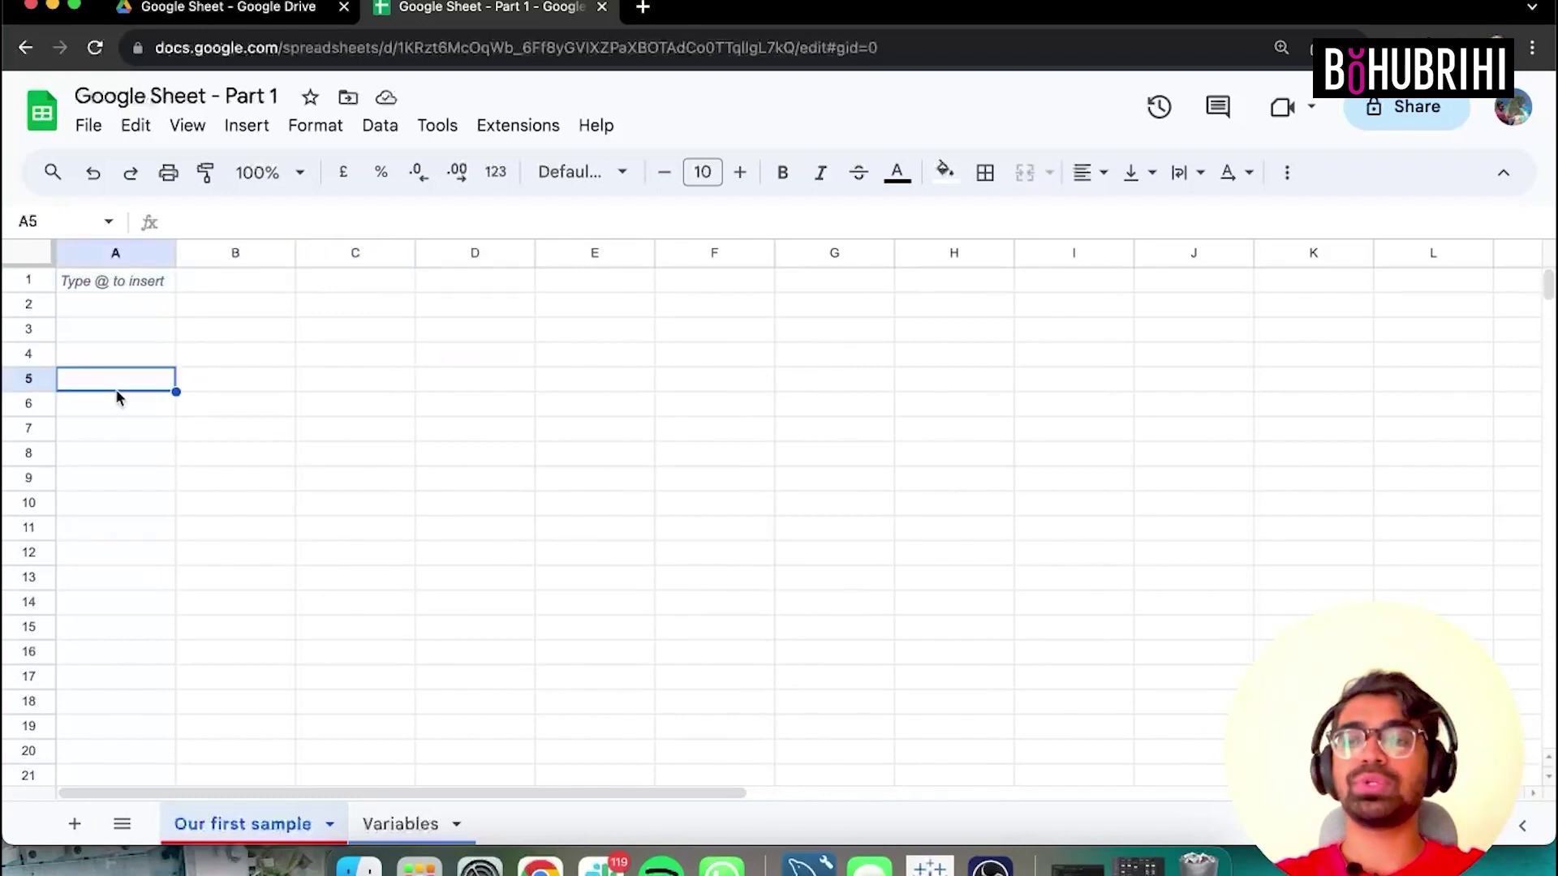
# Enter the column headers Employee No., First Name and Last Name in cells A1 to C1.
pyautogui.click(156, 285)
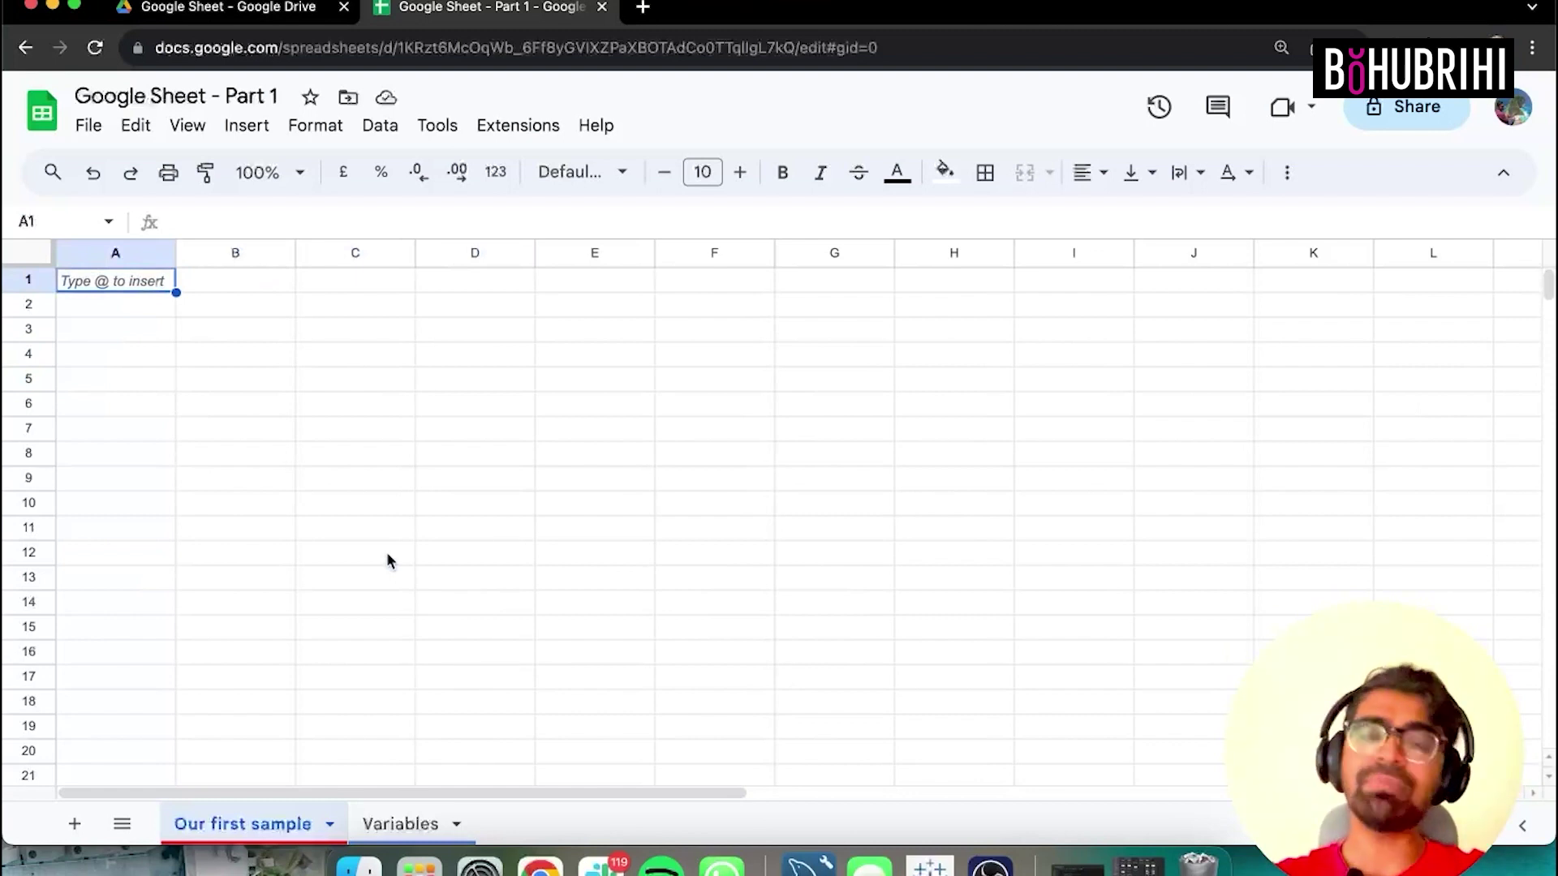
pyautogui.write('Employee No.')
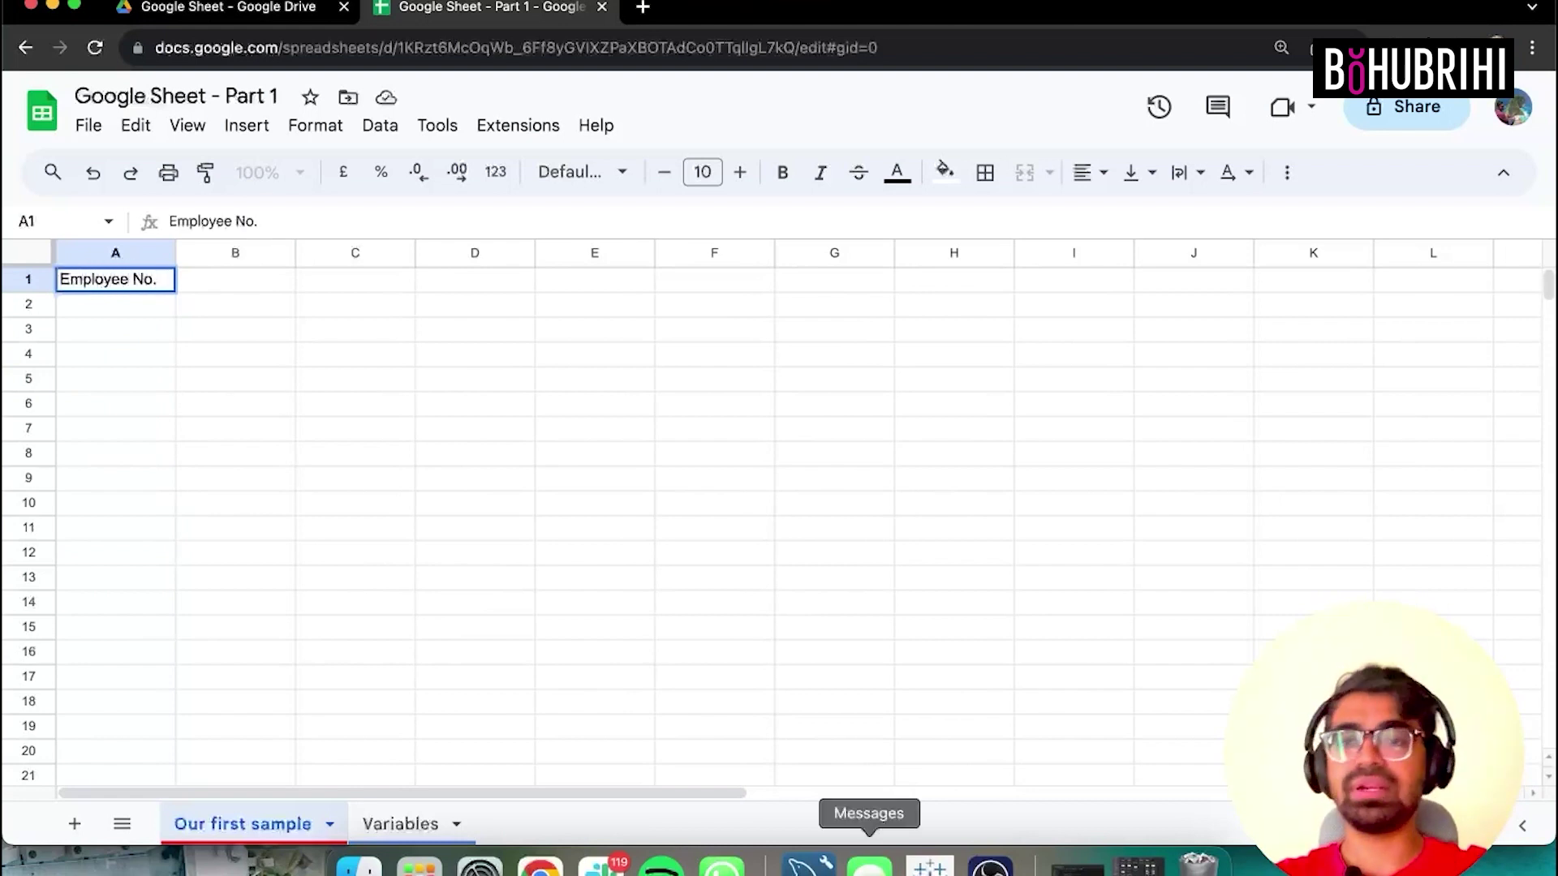
pyautogui.press('Tab')
pyautogui.write('First Name')
pyautogui.press('Return')
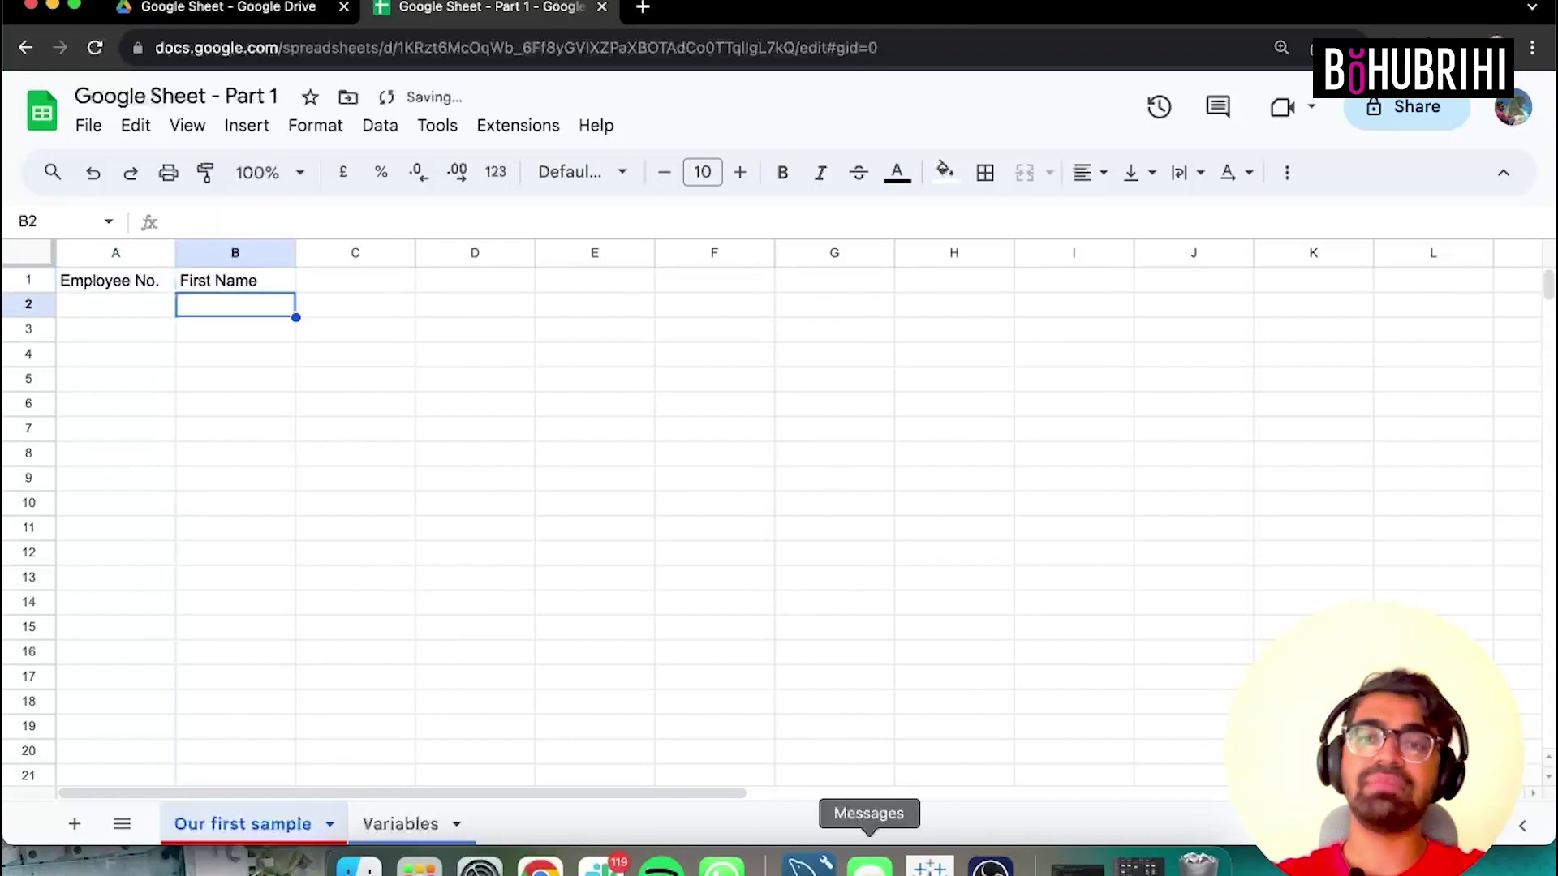
pyautogui.click(355, 280)
pyautogui.write('Las')
pyautogui.press('BackSpace')
pyautogui.press('BackSpace')
pyautogui.press('BackSpace')
pyautogui.write('Las')
pyautogui.press('Tab')
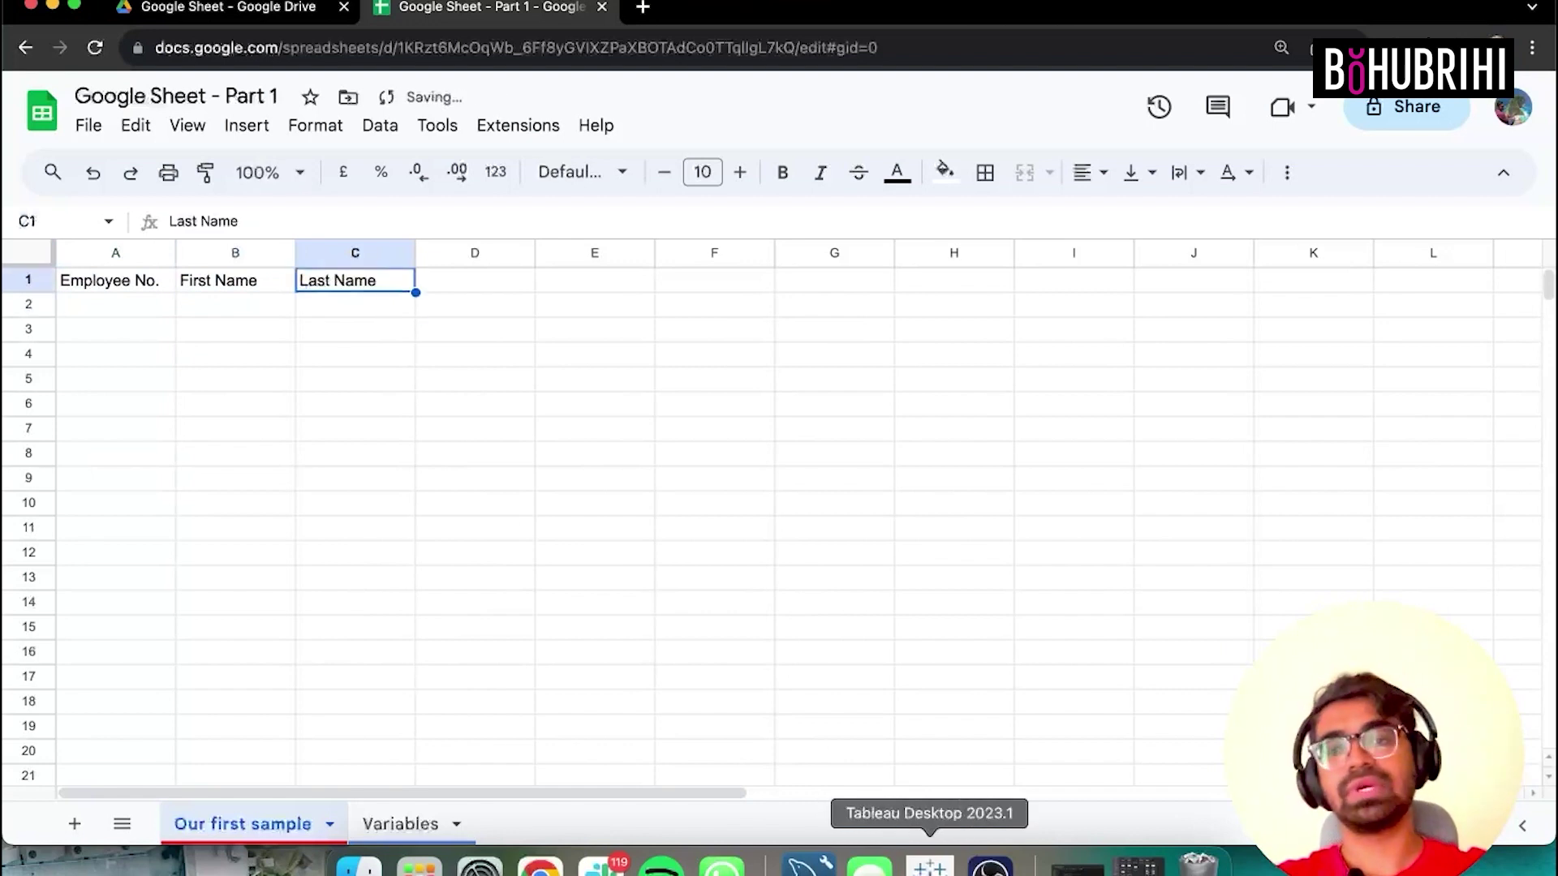
# Add the column headers DOJ and DOB in cells D1 and E1.
pyautogui.write('Dat')
pyautogui.write('OJ')
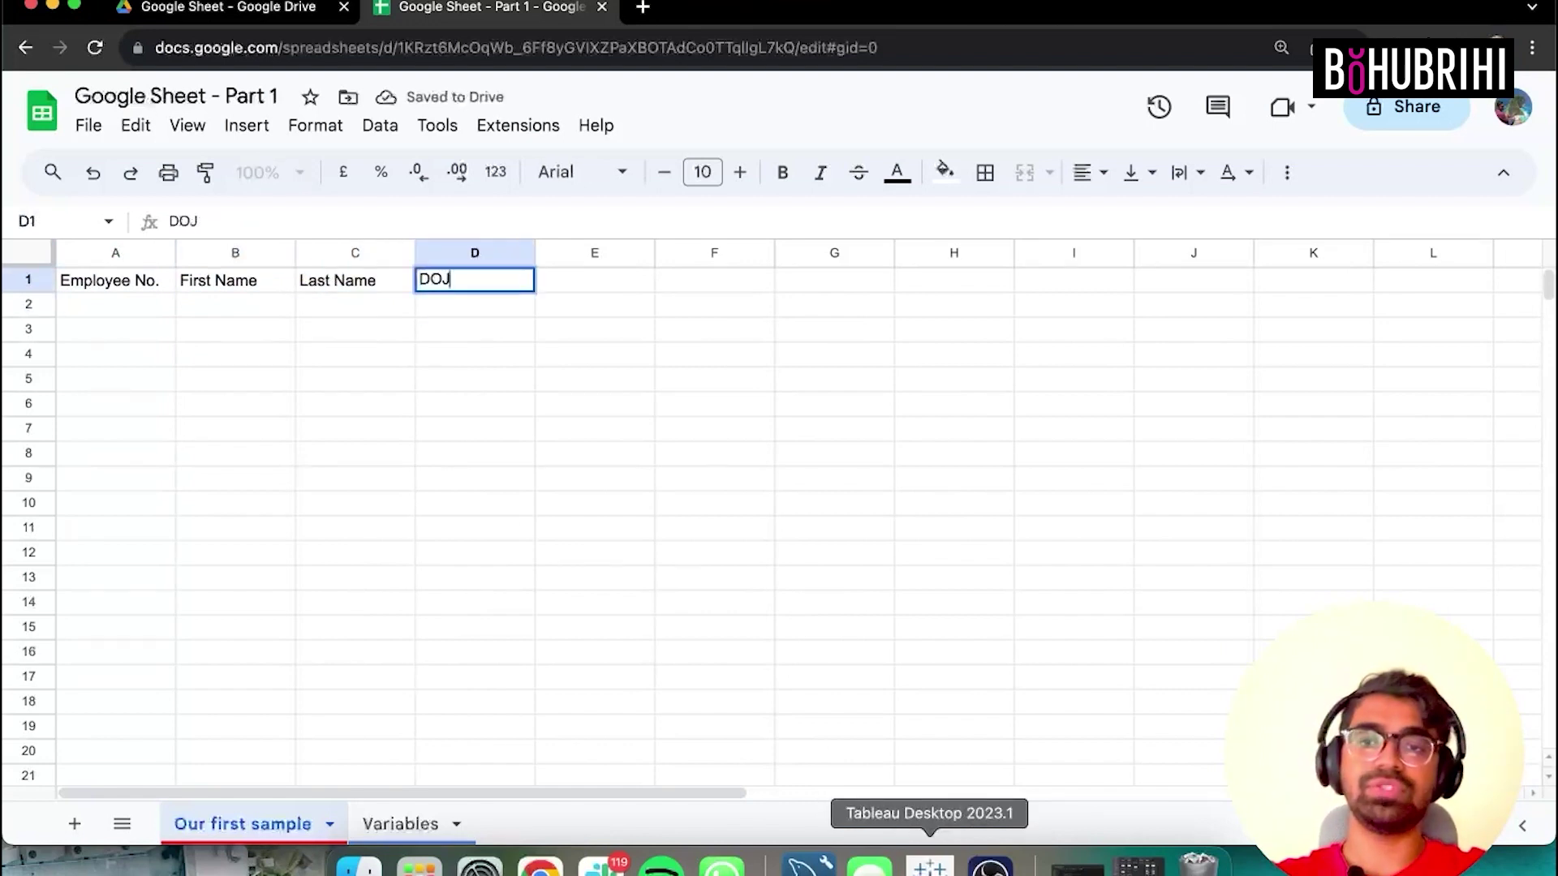
pyautogui.press('Return')
pyautogui.press('Up')
pyautogui.press('Right')
pyautogui.write('DOB')
pyautogui.press('Tab')
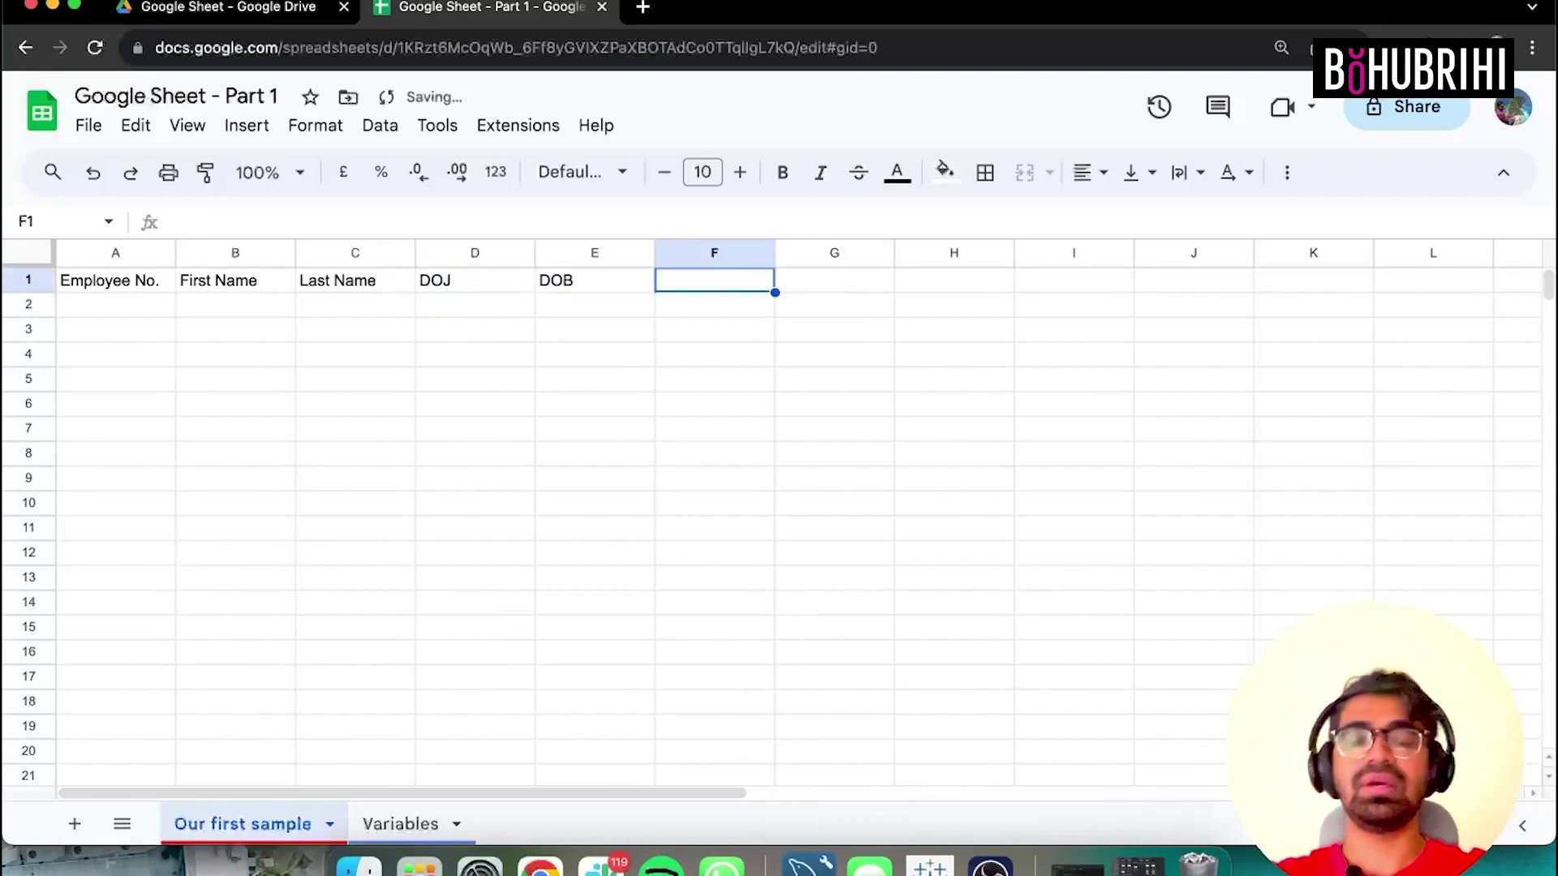
# Add the column headers Salary and Department in cells F1 and G1.
pyautogui.write('Salary')
pyautogui.press('Return')
pyautogui.press('Up')
pyautogui.press('Right')
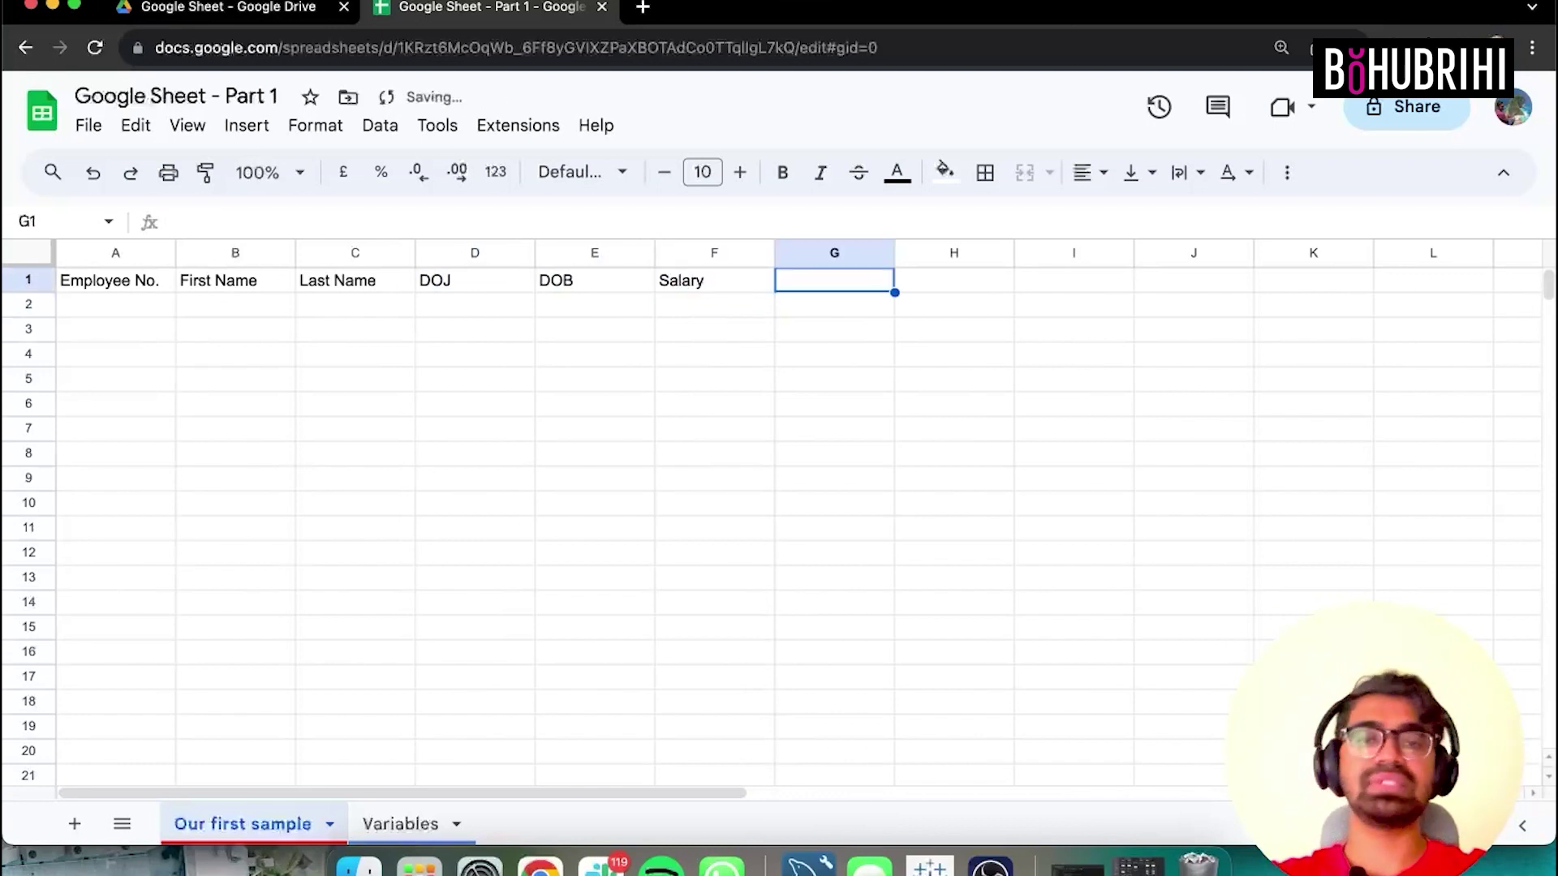
pyautogui.write('Department')
pyautogui.press('Return')
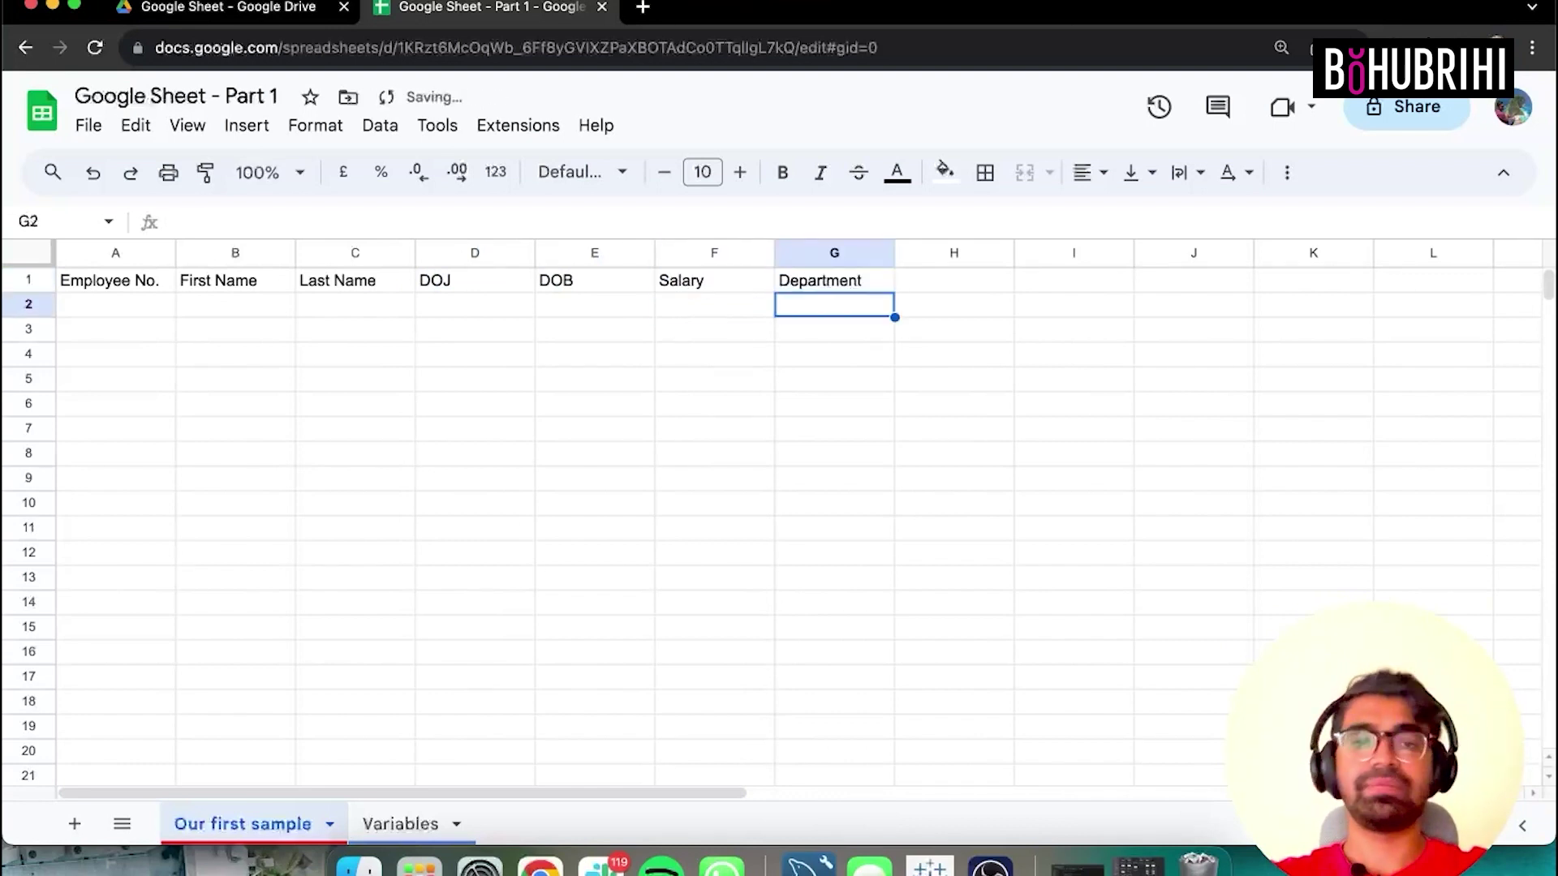
# Start the first employee record in row 2 with number 1, first name Elon and last name Musk.
pyautogui.press('Down')
pyautogui.press('Down')
pyautogui.press('Down')
pyautogui.press('Down')
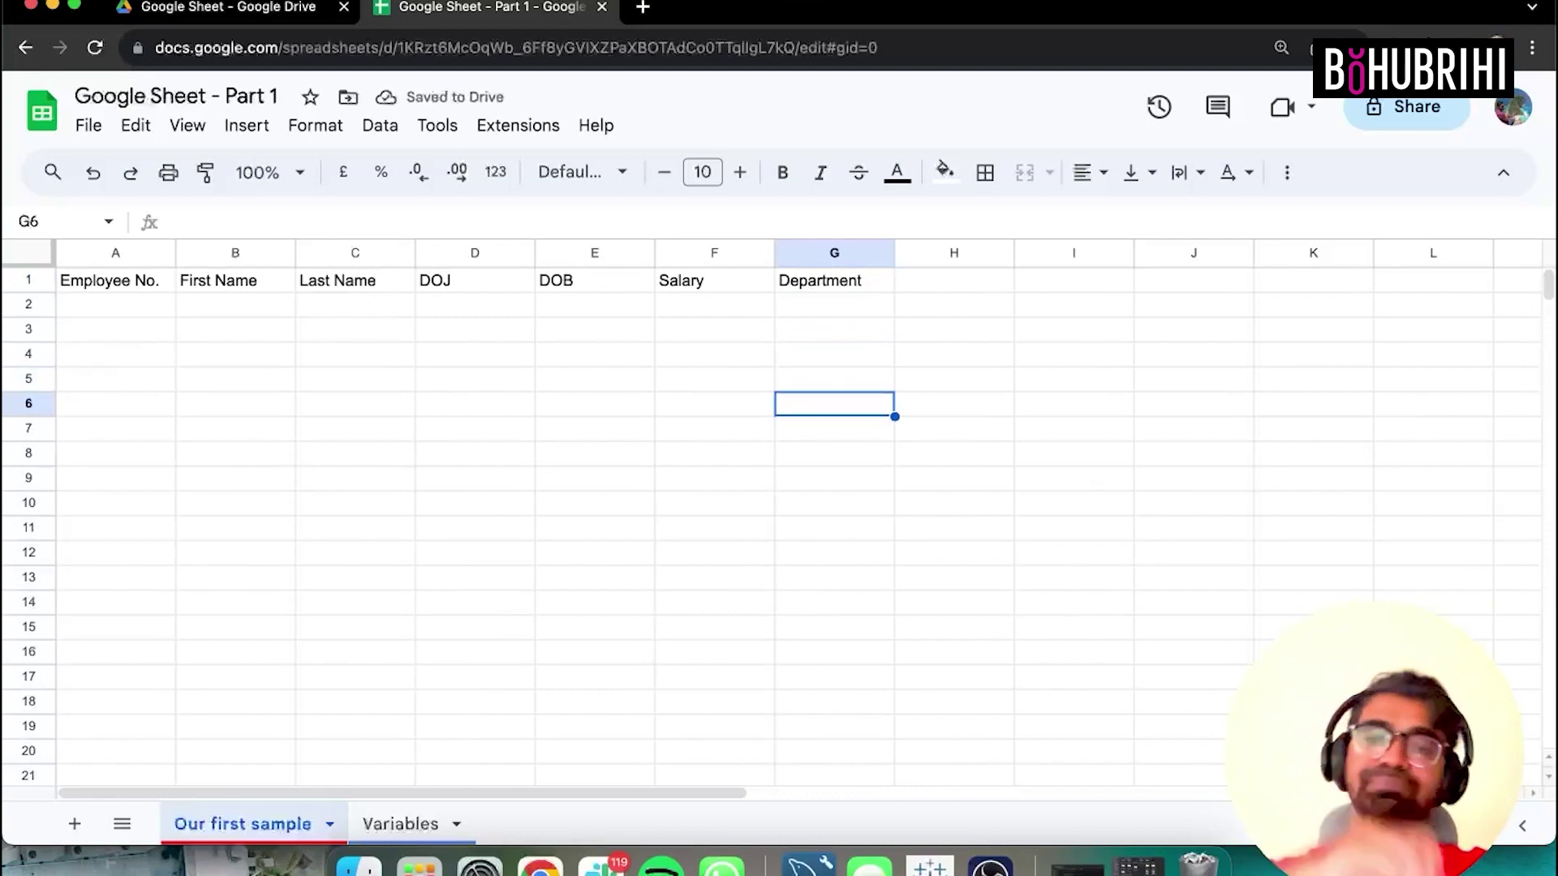
pyautogui.press('Left')
pyautogui.press('Left')
pyautogui.press('Left')
pyautogui.press('Left')
pyautogui.press('Left')
pyautogui.press('Left')
pyautogui.press('Up')
pyautogui.press('Up')
pyautogui.press('Up')
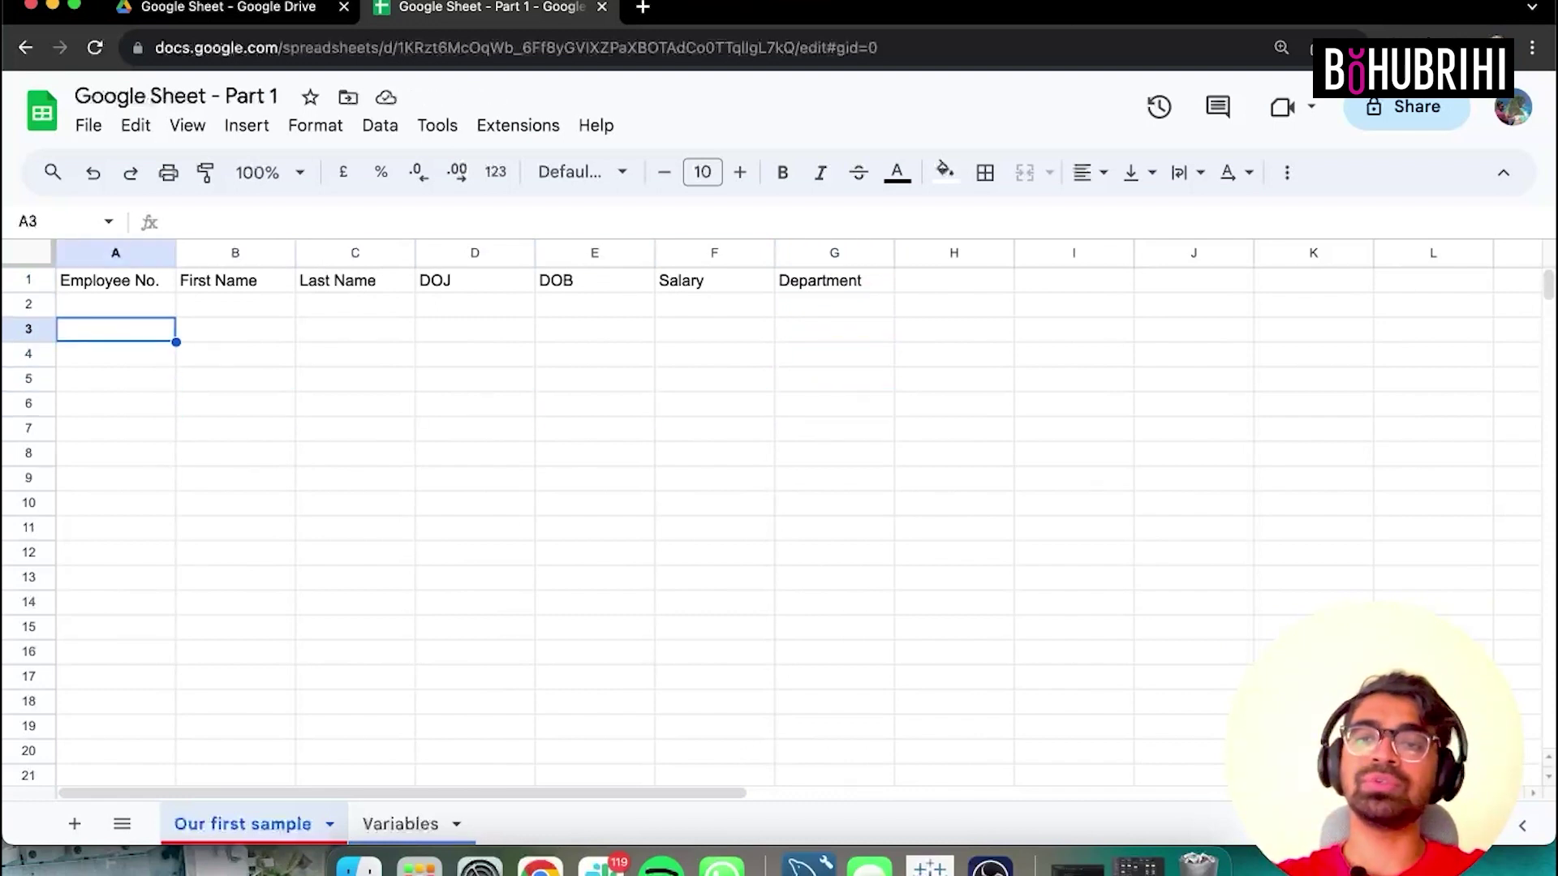
pyautogui.press('Up')
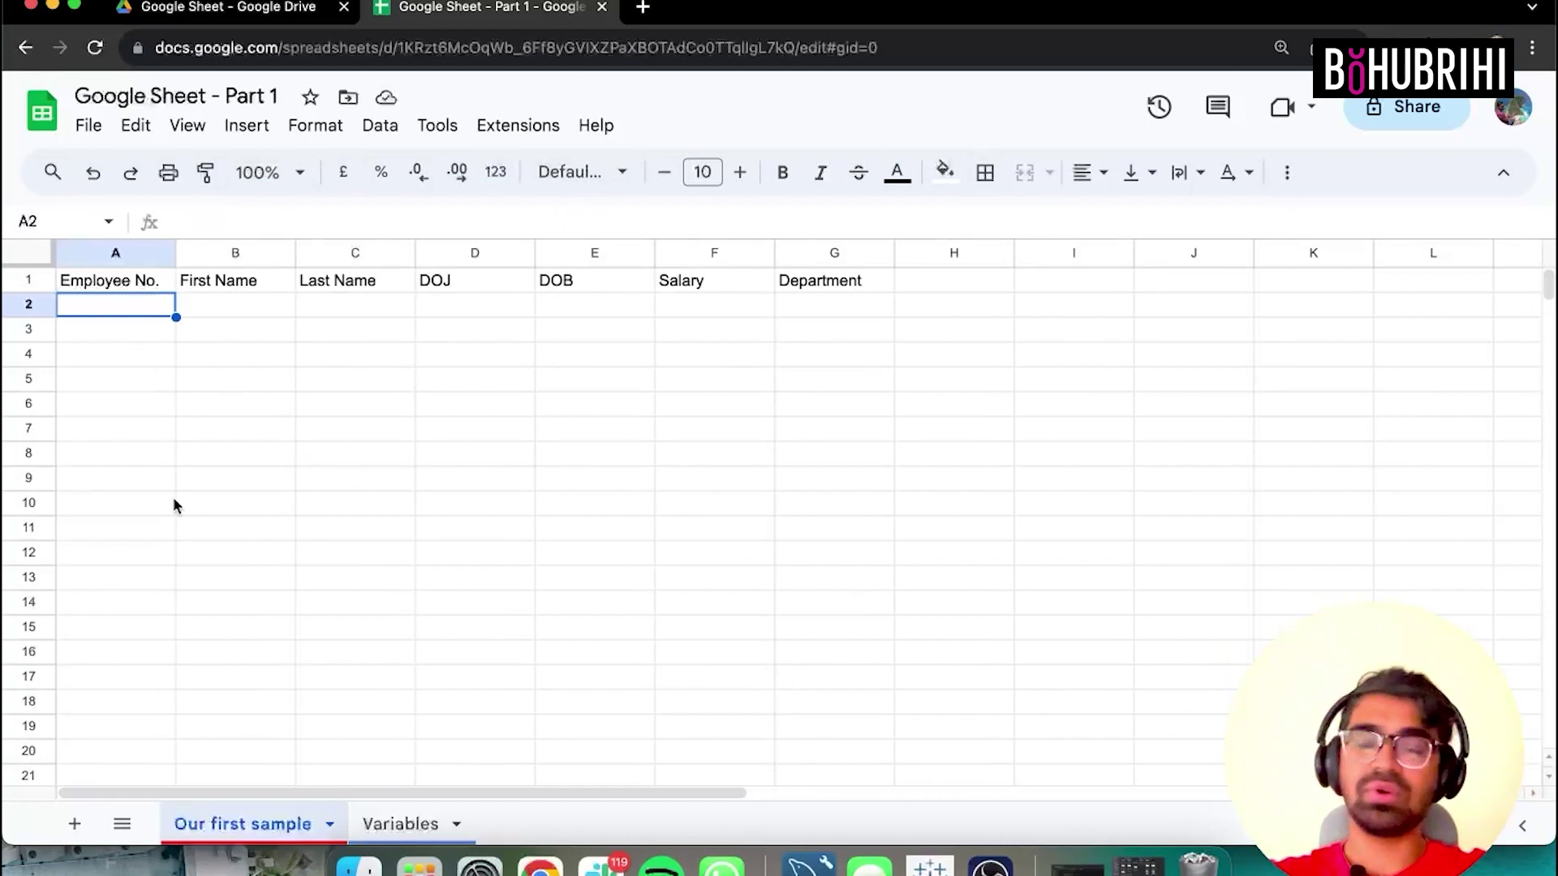
pyautogui.write('1')
pyautogui.press('Tab')
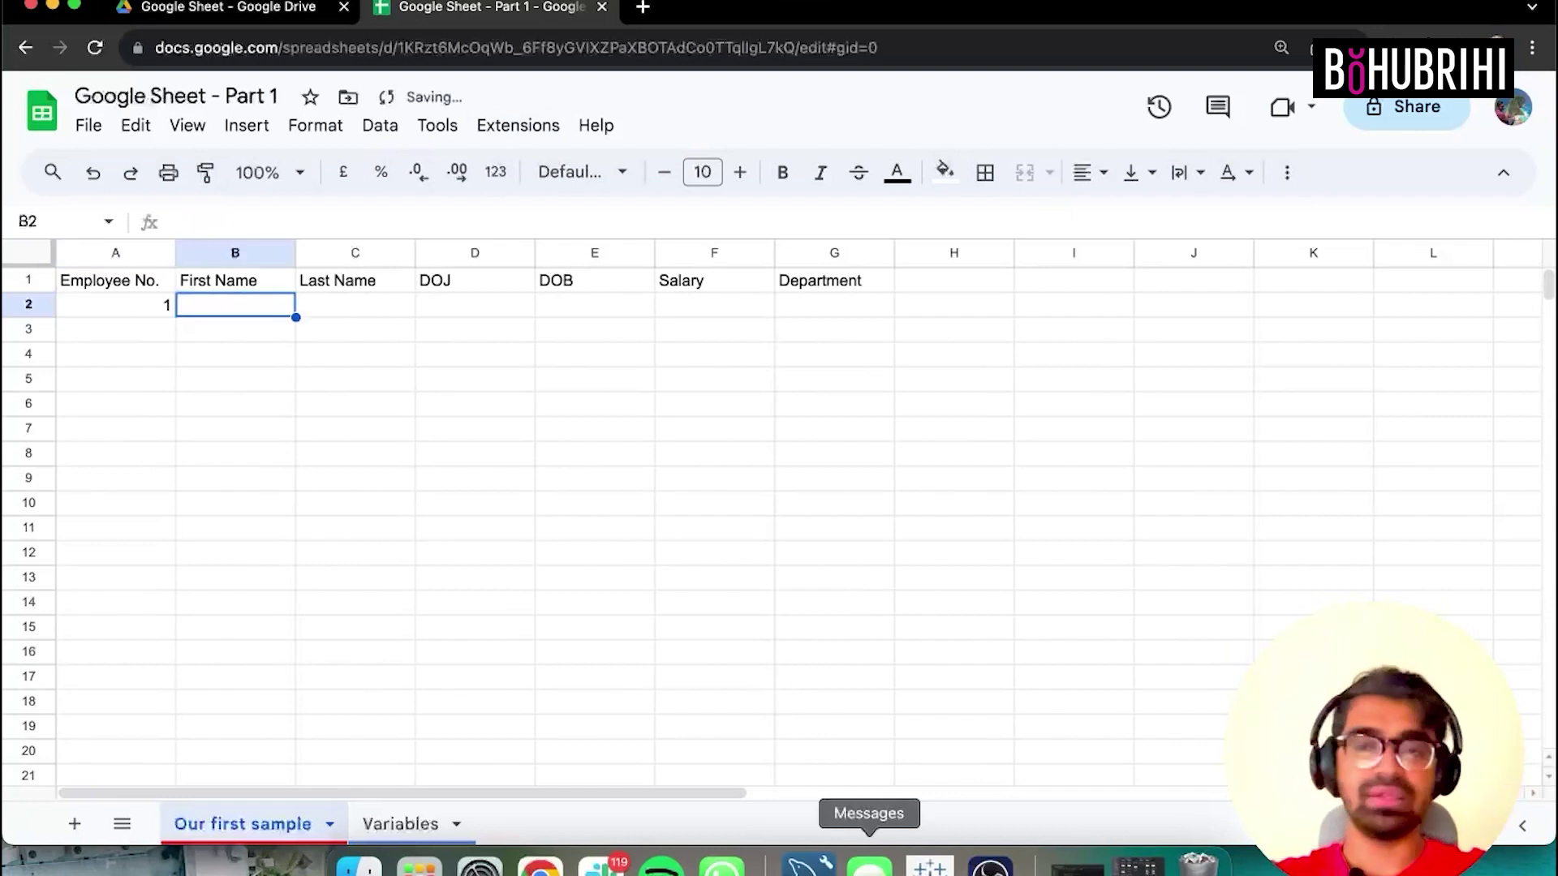
pyautogui.write('Elon')
pyautogui.press('Tab')
pyautogui.write('Musk')
pyautogui.click(235, 329)
pyautogui.click(354, 305)
# Enter the joining date 20-07-2005 in D2 and the employee's date of birth in E2.
pyautogui.click(475, 305)
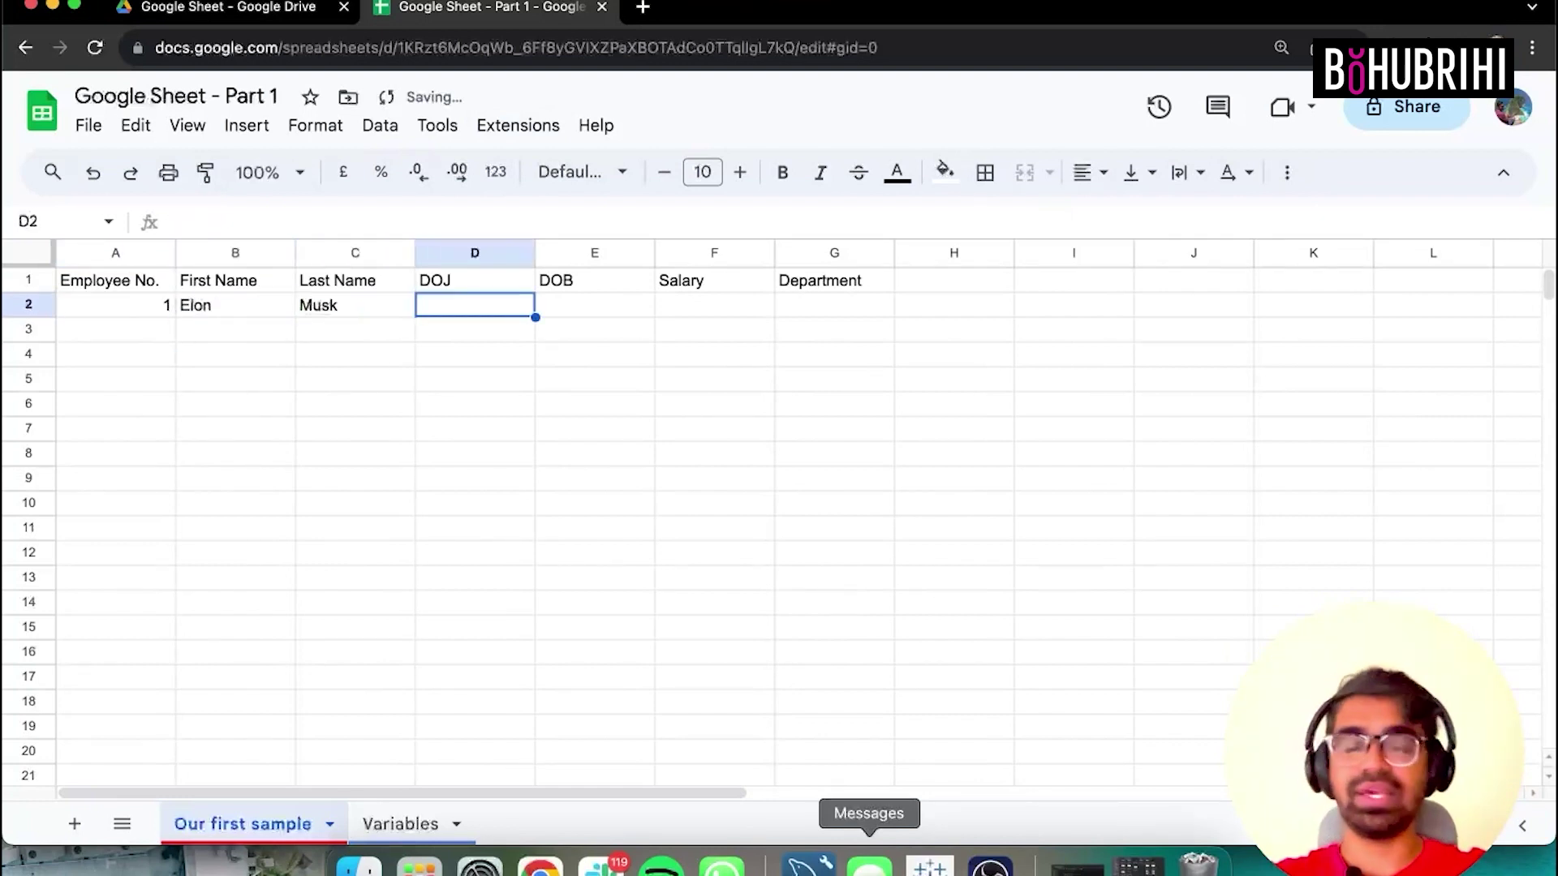
pyautogui.write('20-07-2005')
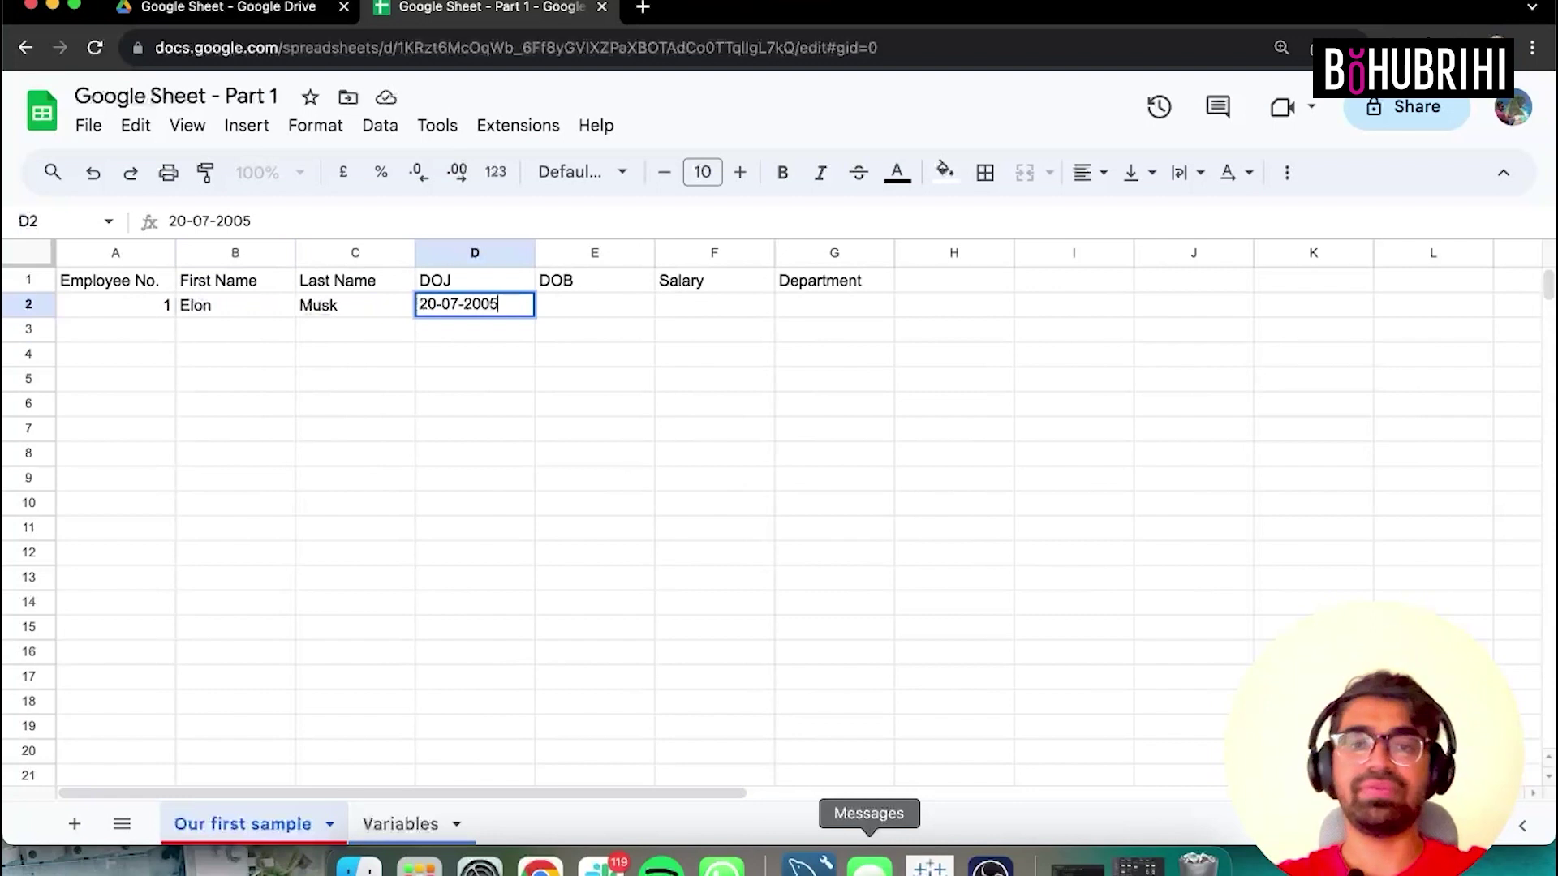
pyautogui.press('Return')
pyautogui.press('Up')
pyautogui.press('Right')
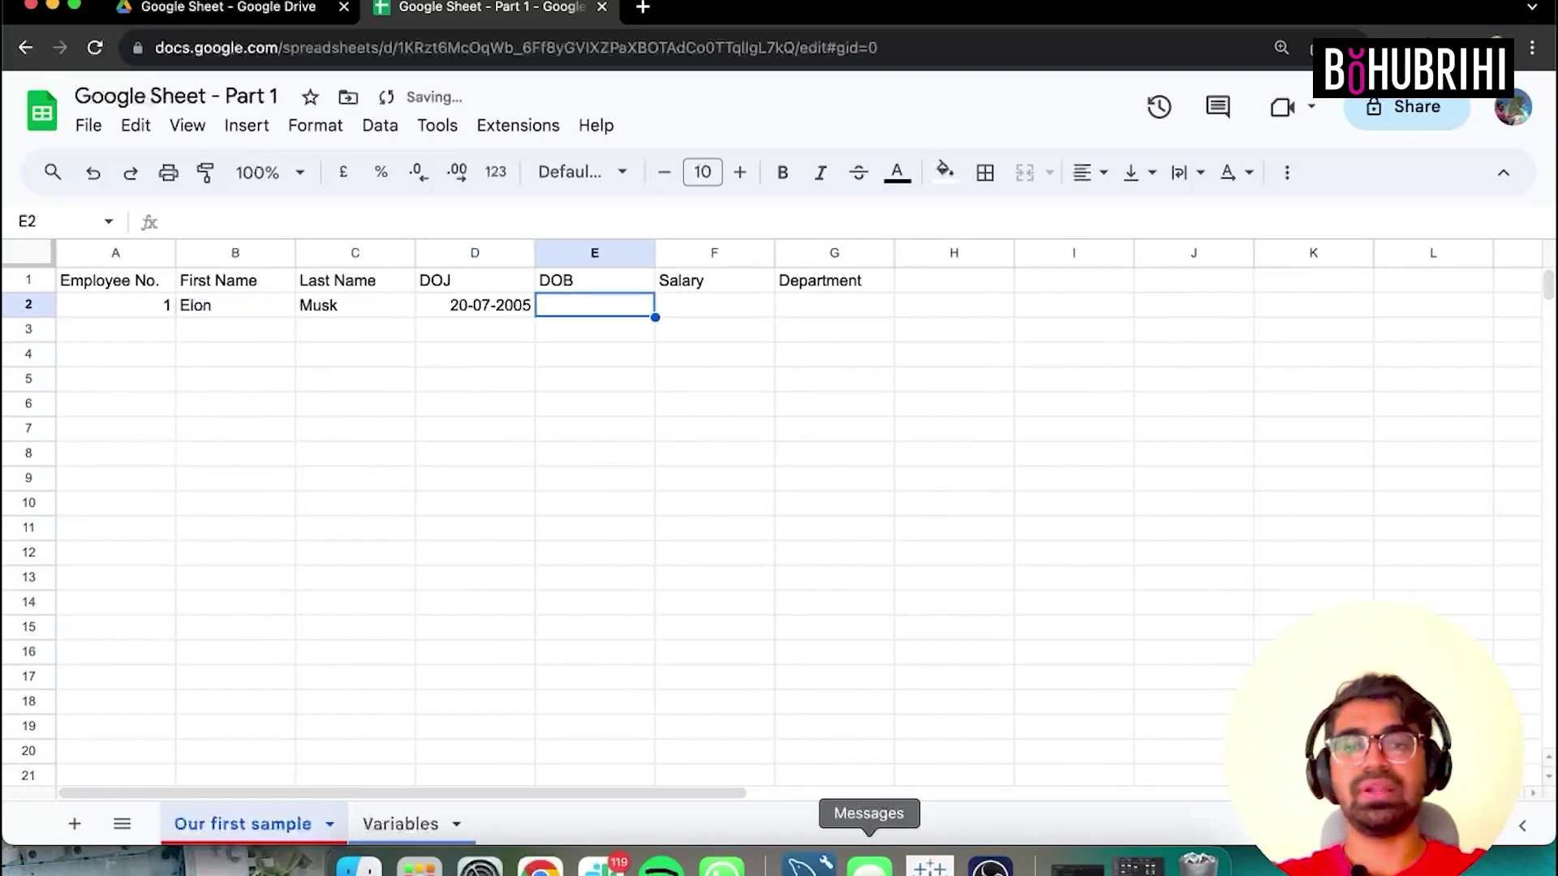
pyautogui.write('12-')
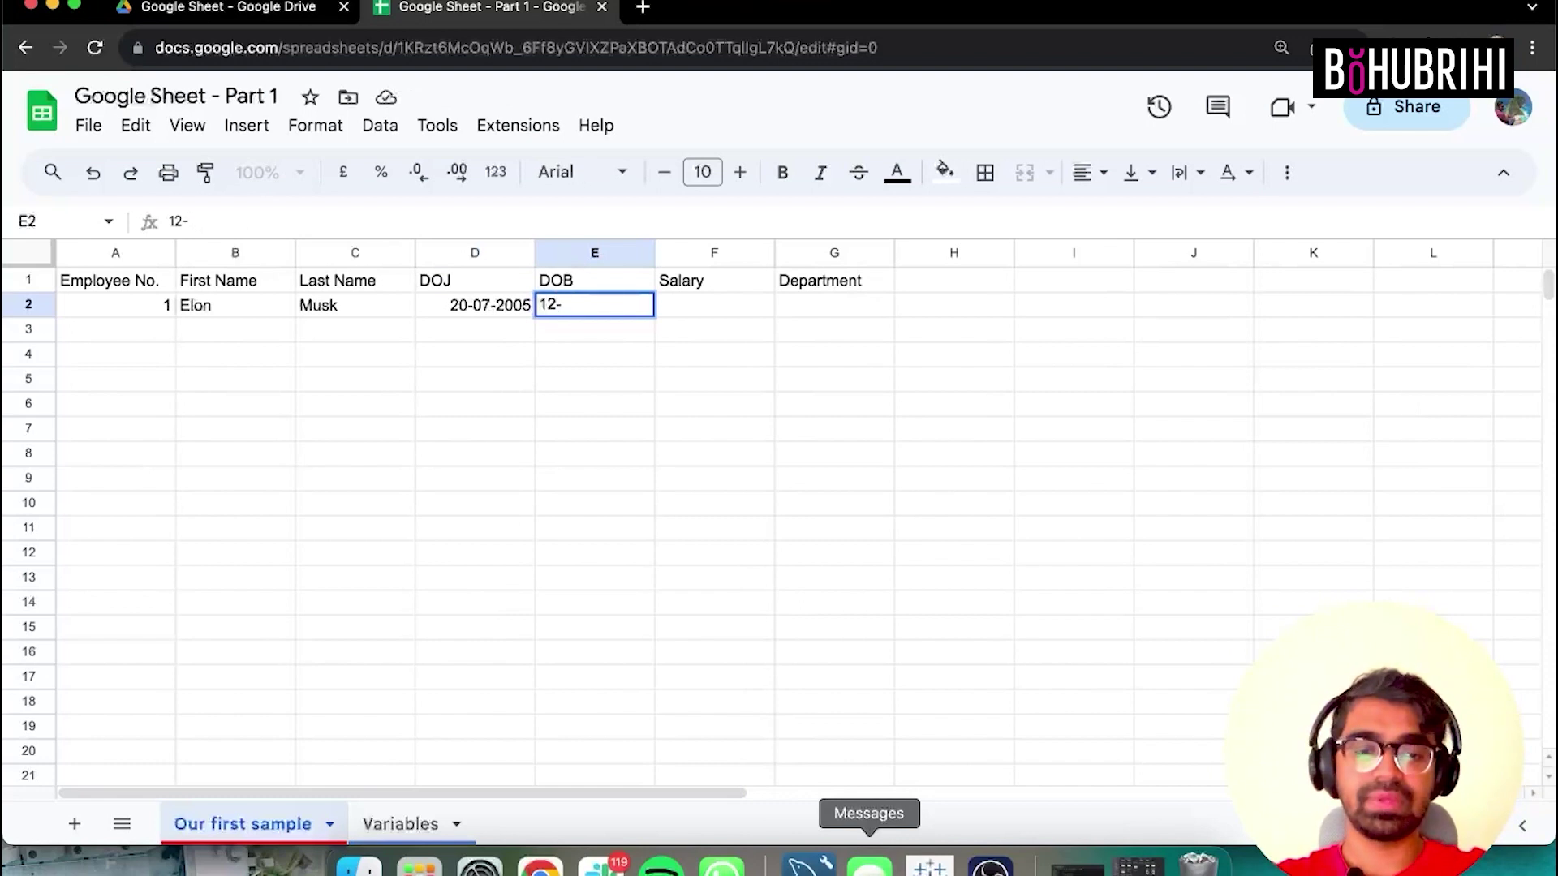
pyautogui.write('-06-2')
pyautogui.write('99')
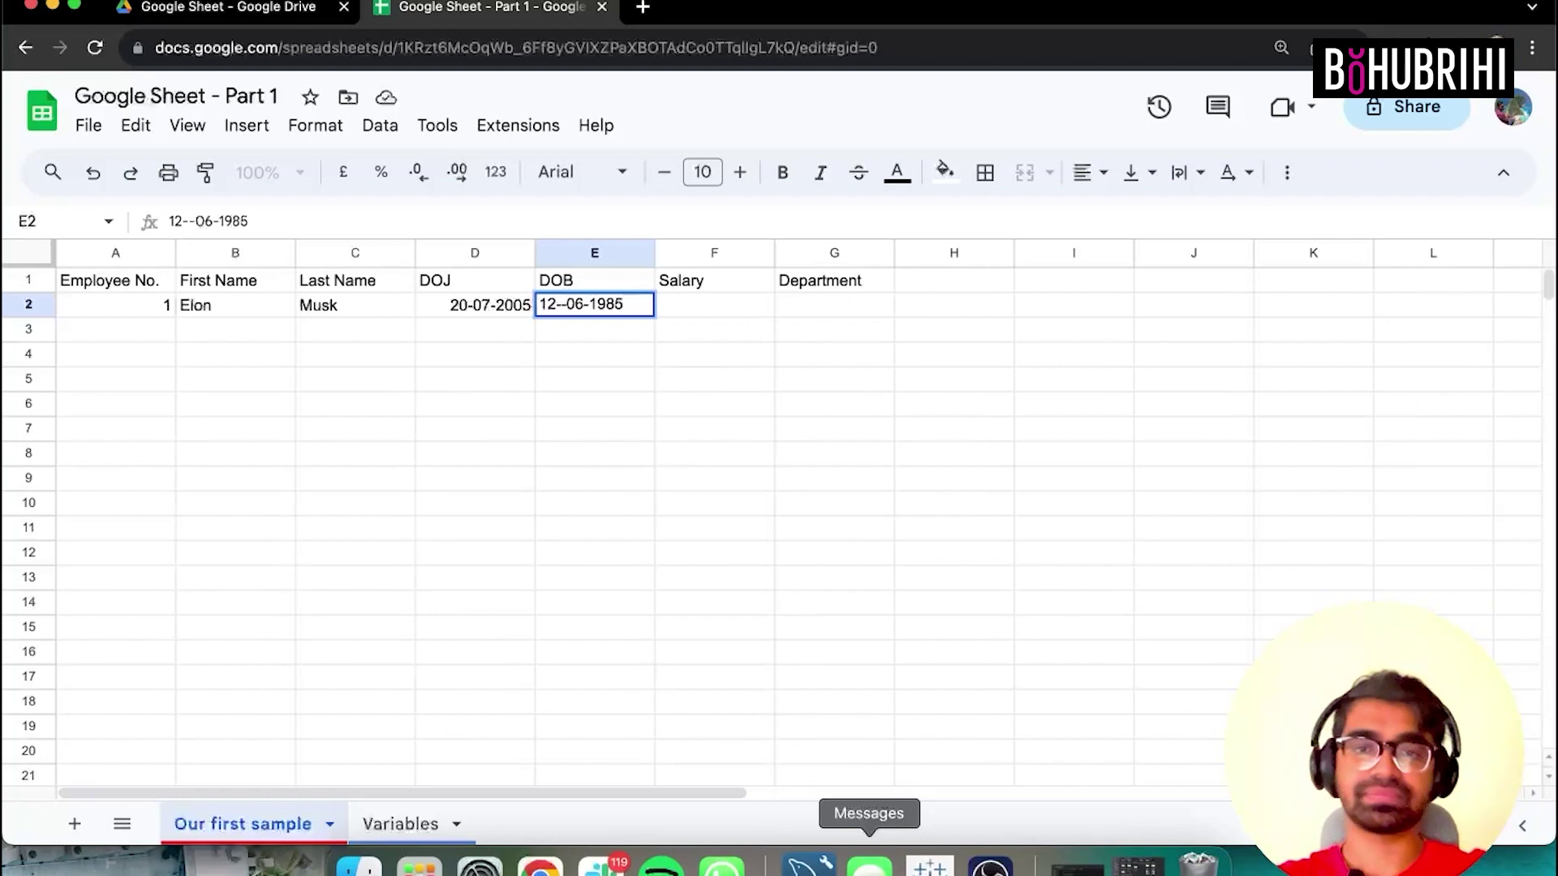
pyautogui.click(475, 551)
# Enter the salary 70000 in F2 and the department Tech in G2.
pyautogui.click(663, 304)
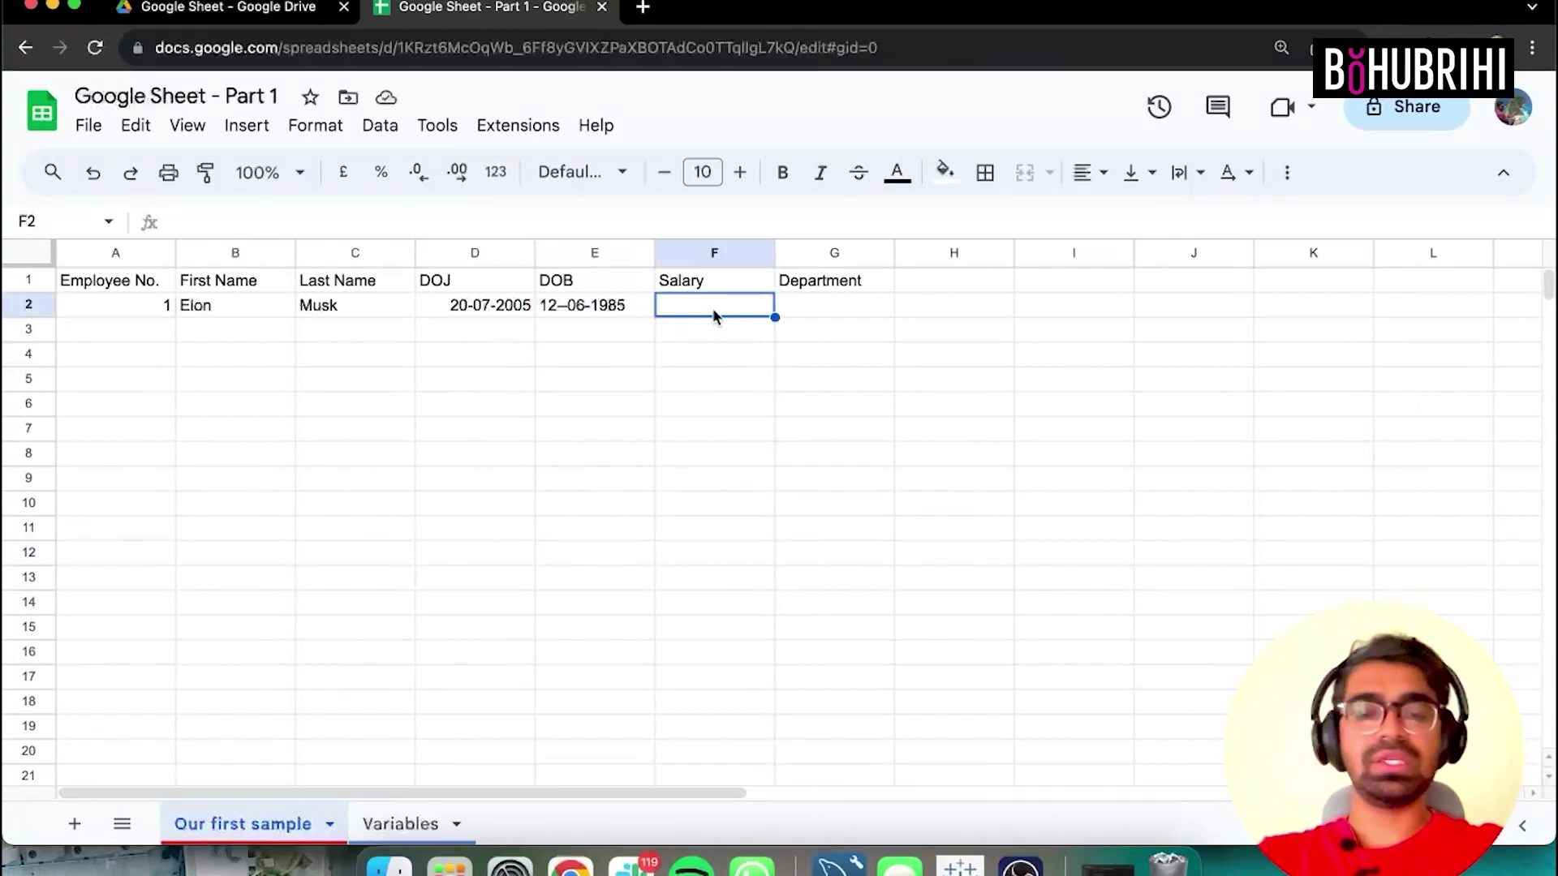
pyautogui.write('70000')
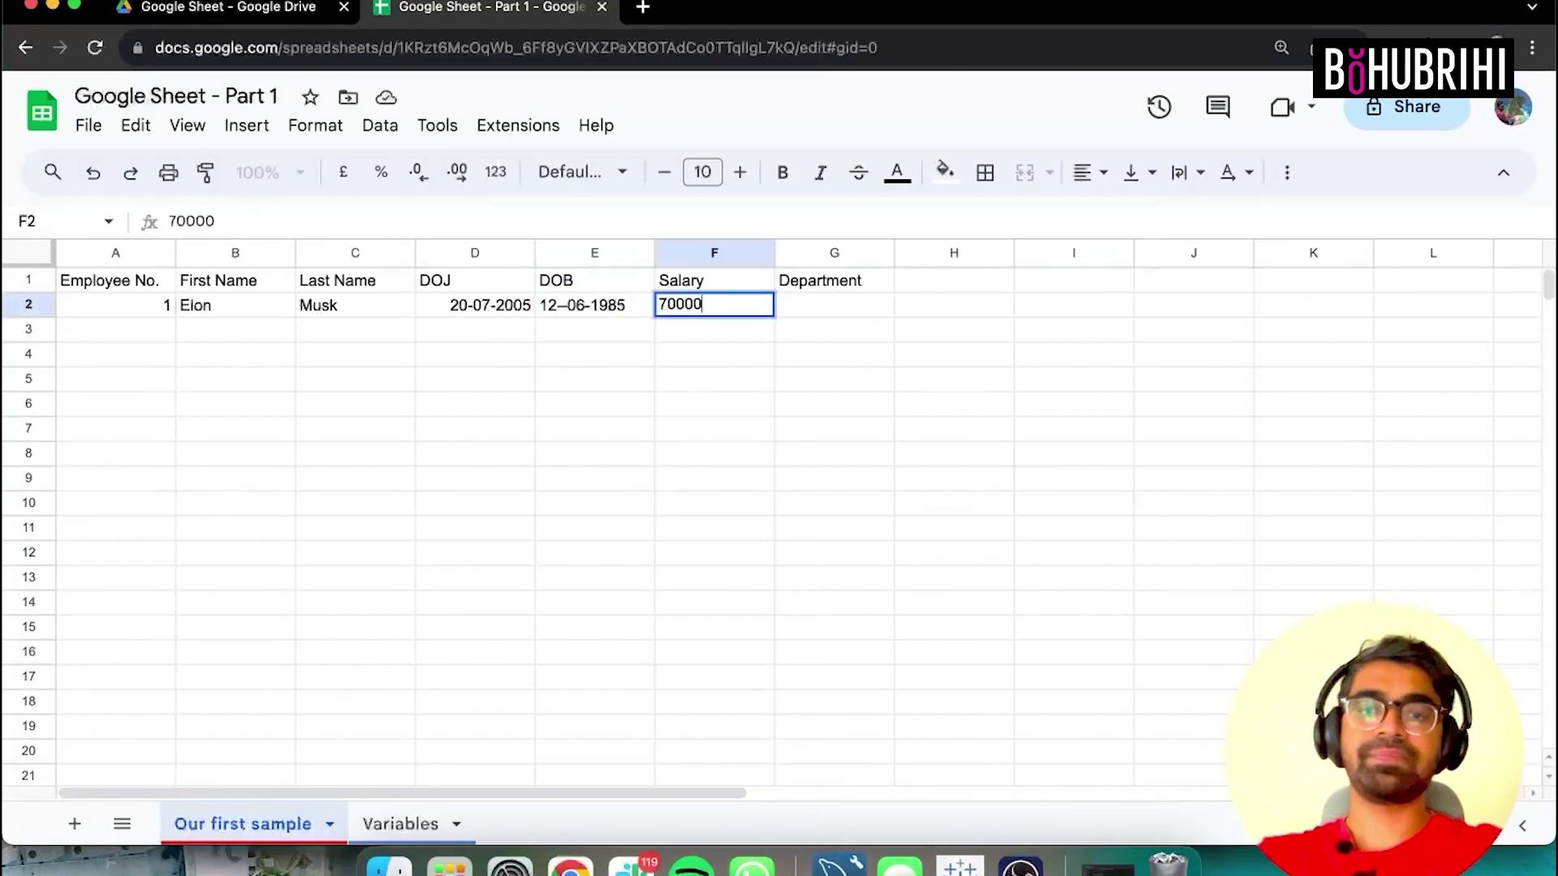
pyautogui.press('Return')
pyautogui.click(834, 305)
pyautogui.write('Tech')
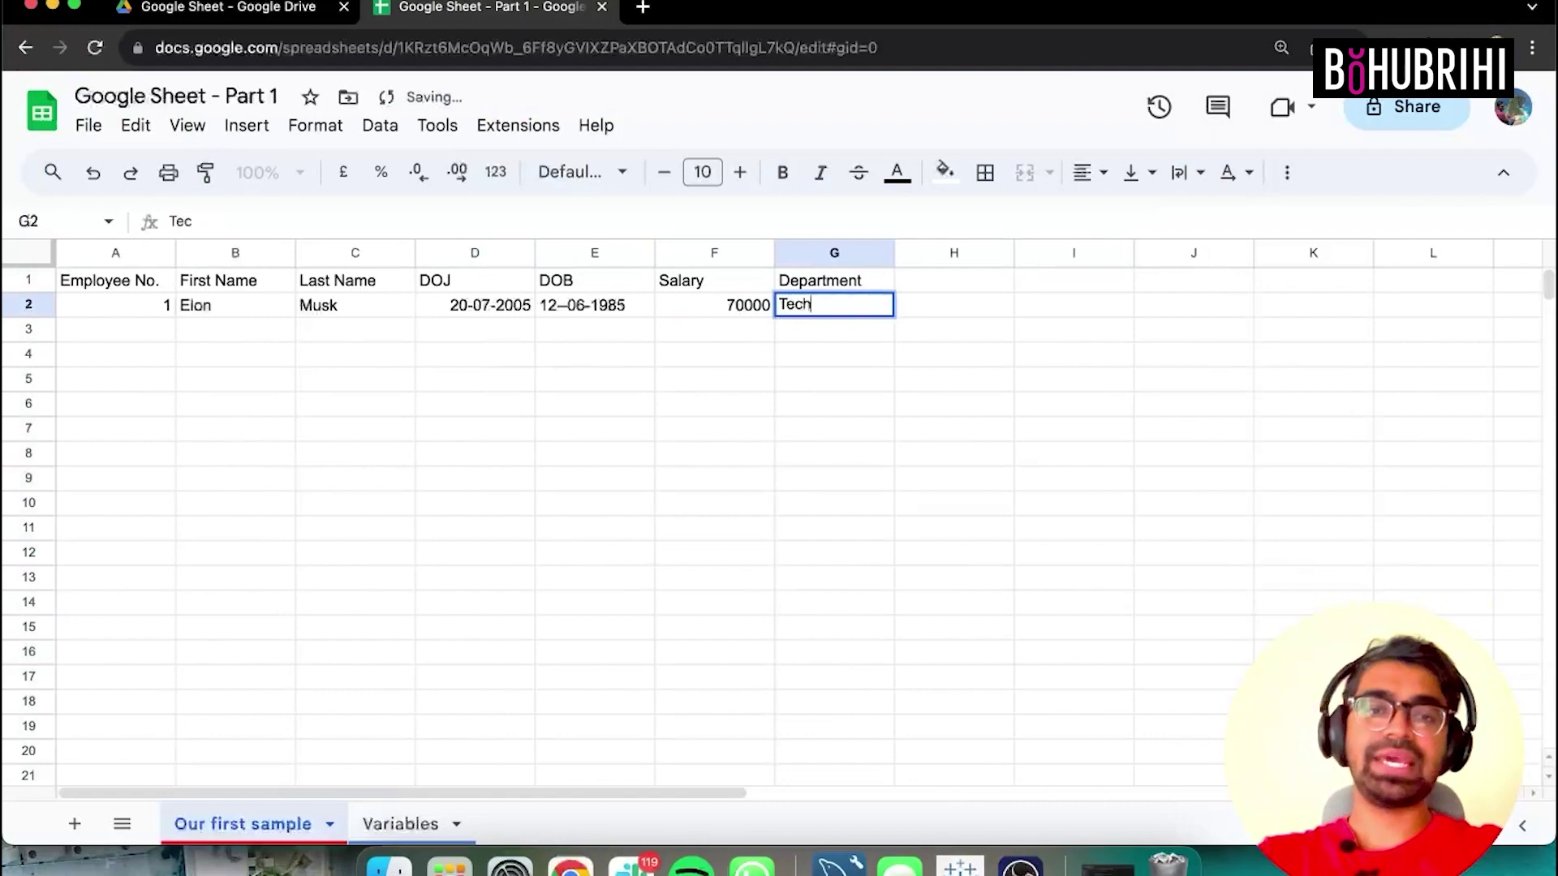
pyautogui.press('Return')
# Paste the copied records for Jeff Bezos and Bill Gates into the table starting at cell B3.
pyautogui.press('Left')
pyautogui.press('Left')
pyautogui.press('Left')
pyautogui.press('Left')
pyautogui.press('Left')
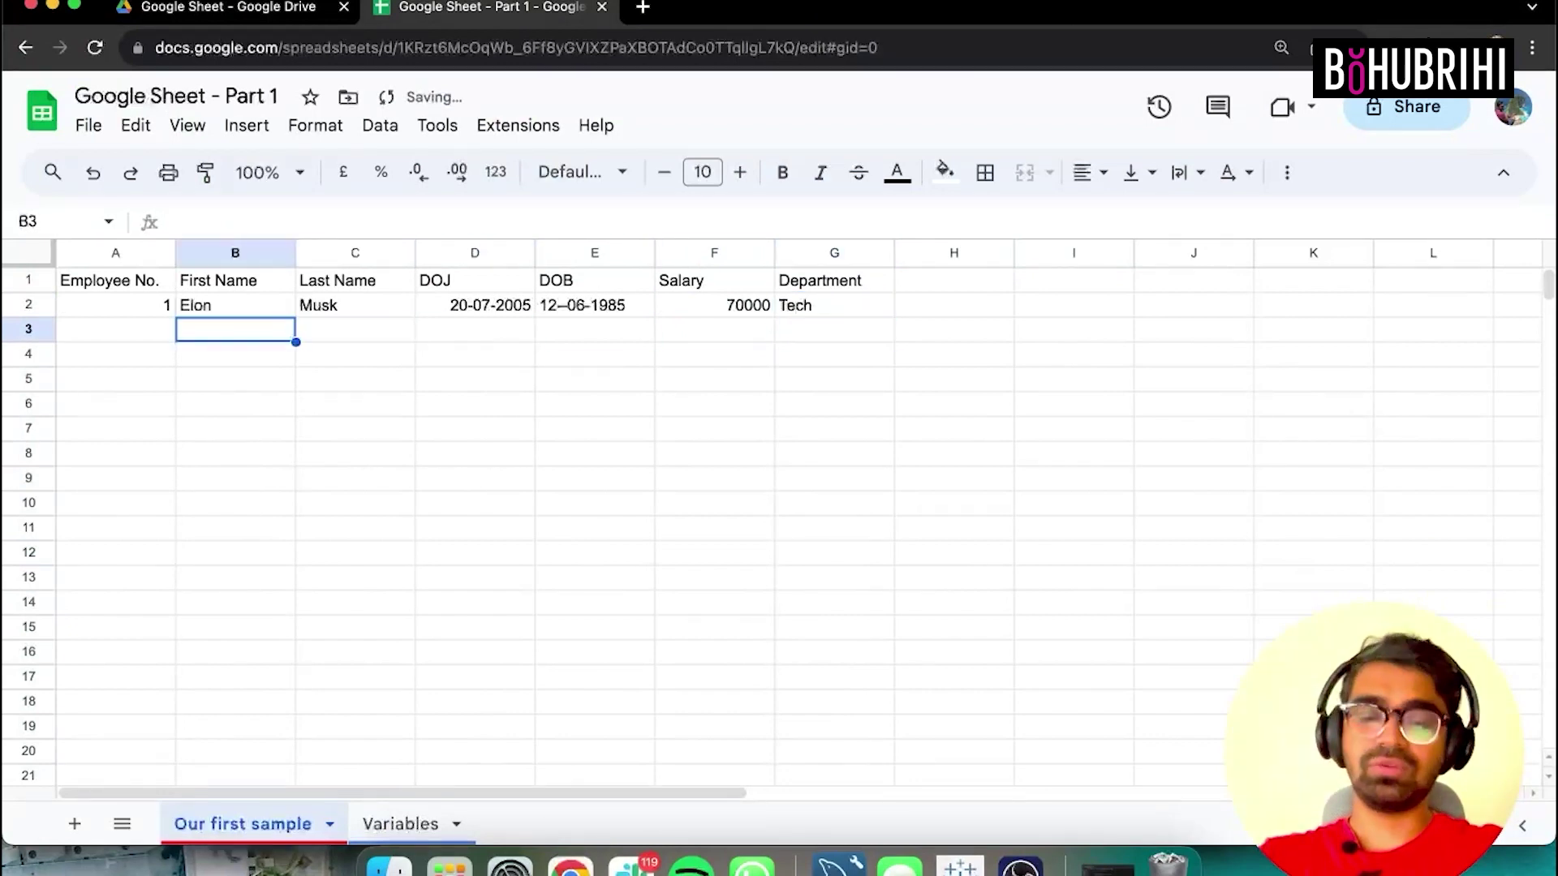
pyautogui.press('super+v')
pyautogui.click(653, 455)
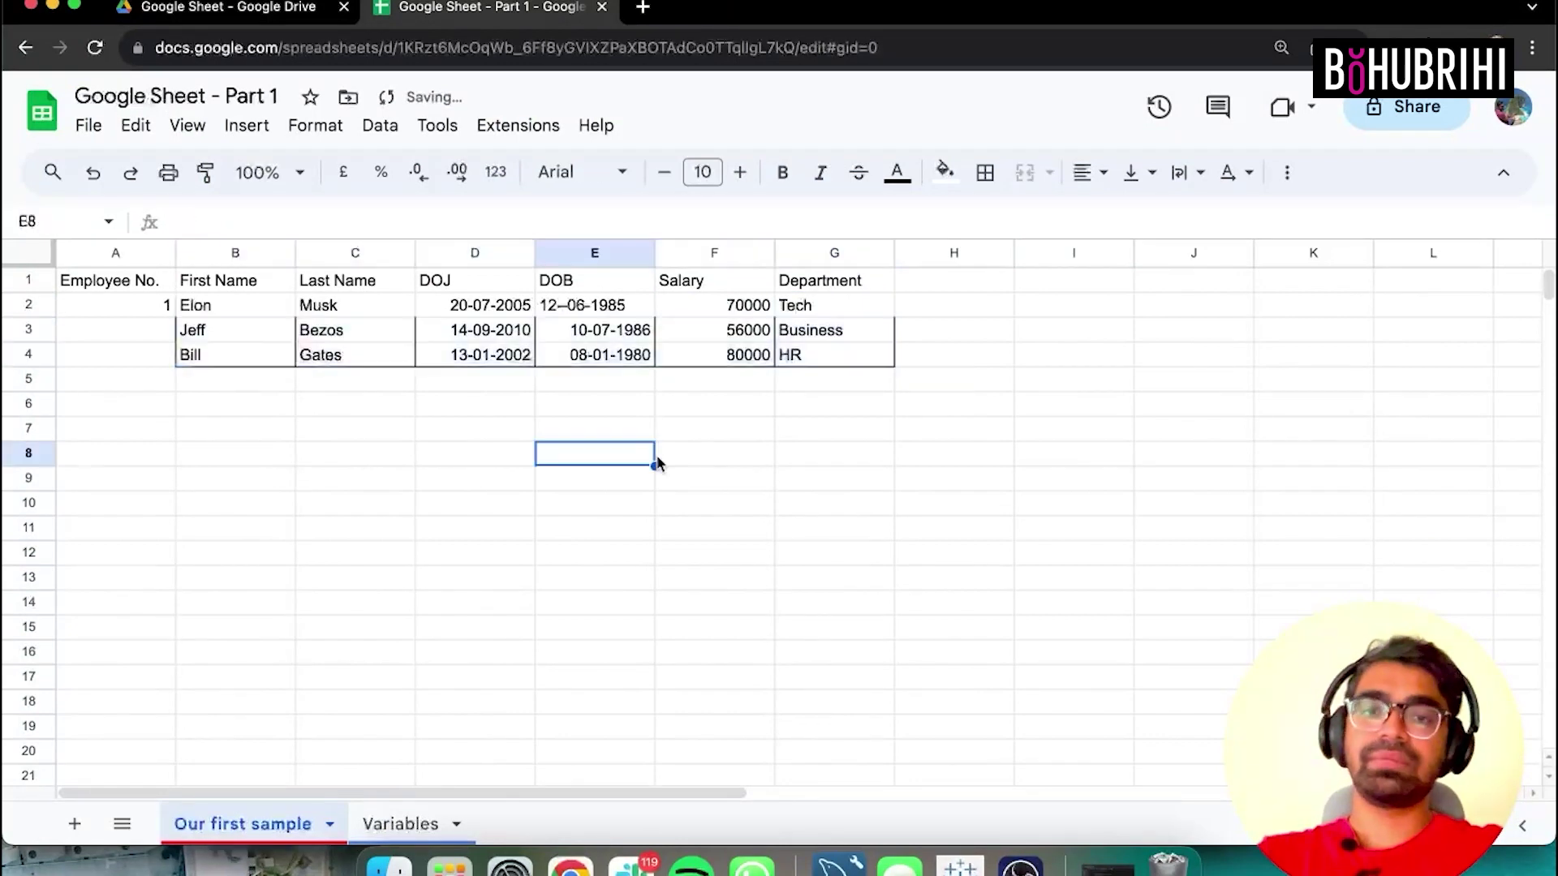
# Enter employee number 2 in A3 and fill the number series from A2:A3 down to A15.
pyautogui.click(144, 333)
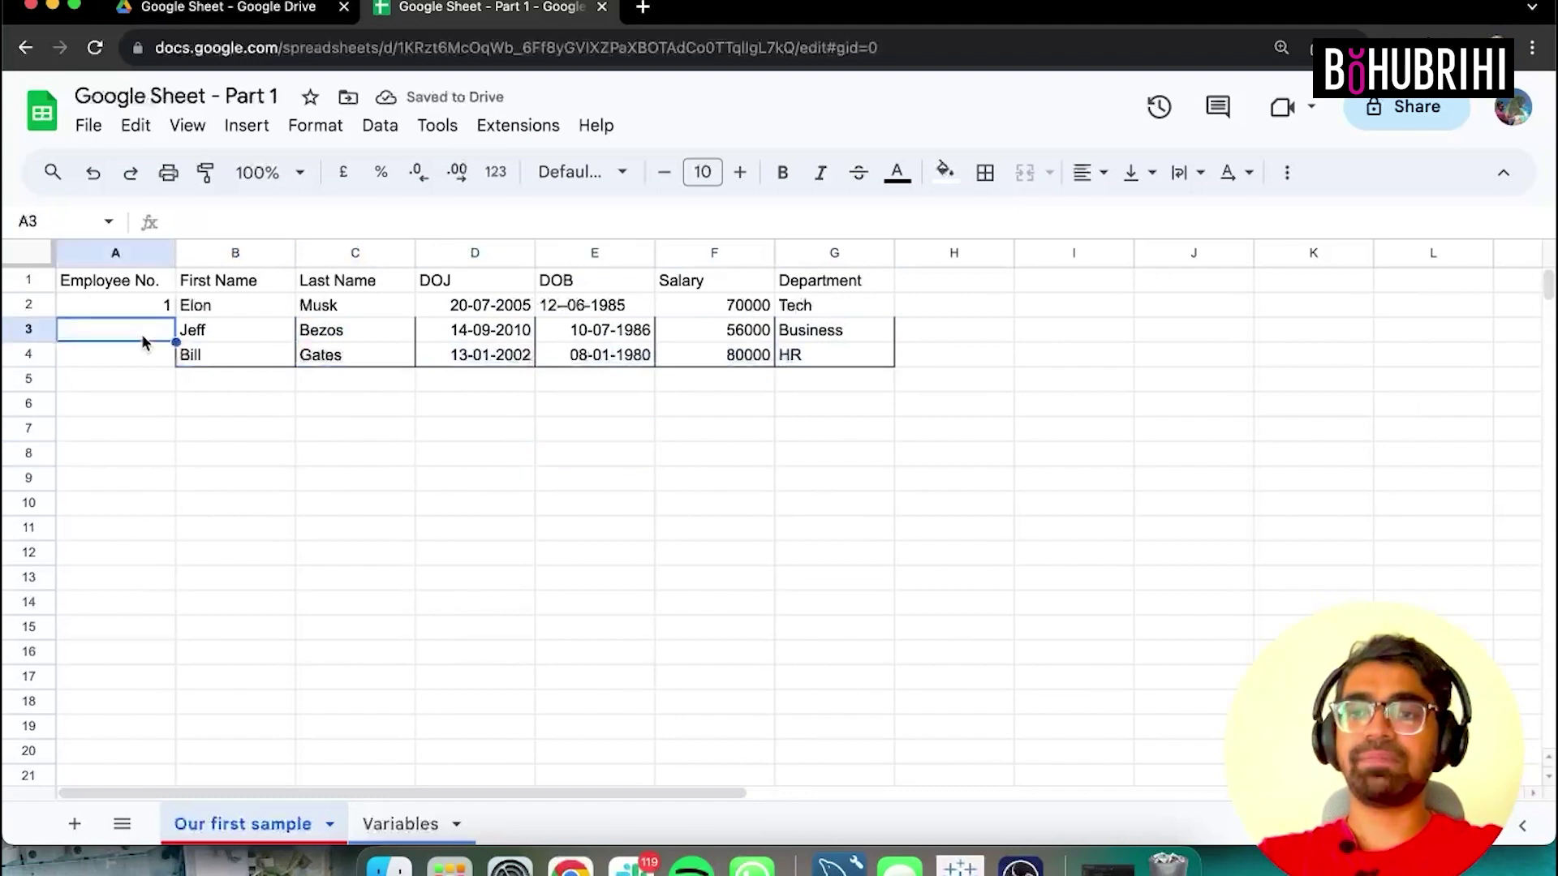
pyautogui.click(149, 309)
pyautogui.click(141, 330)
pyautogui.write('2')
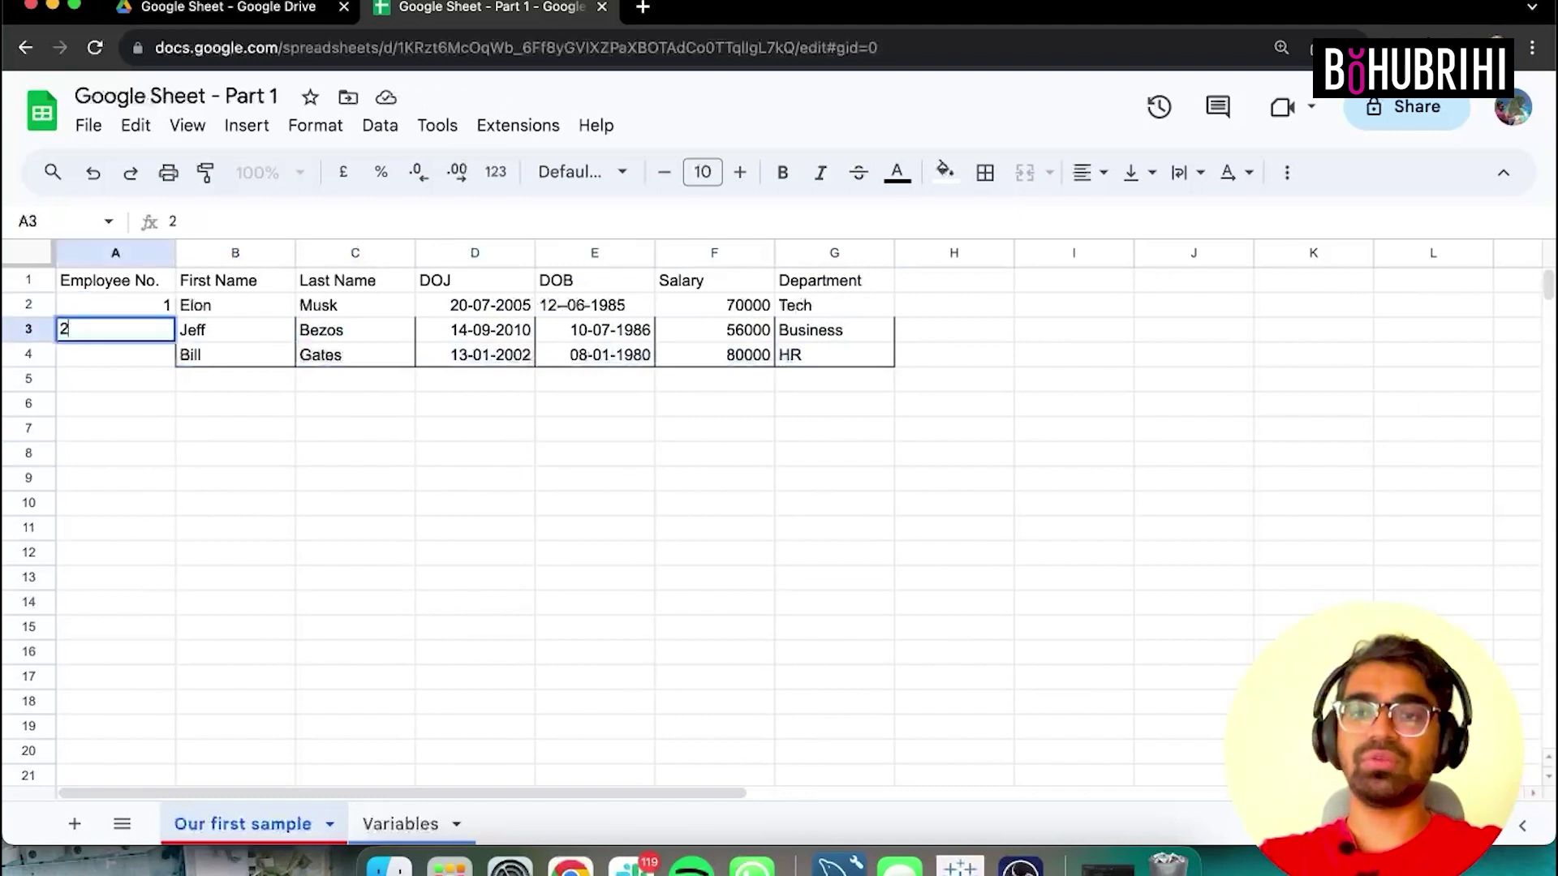
pyautogui.click(141, 375)
pyautogui.click(153, 308)
pyautogui.moveTo(152, 308); pyautogui.dragTo(161, 622)
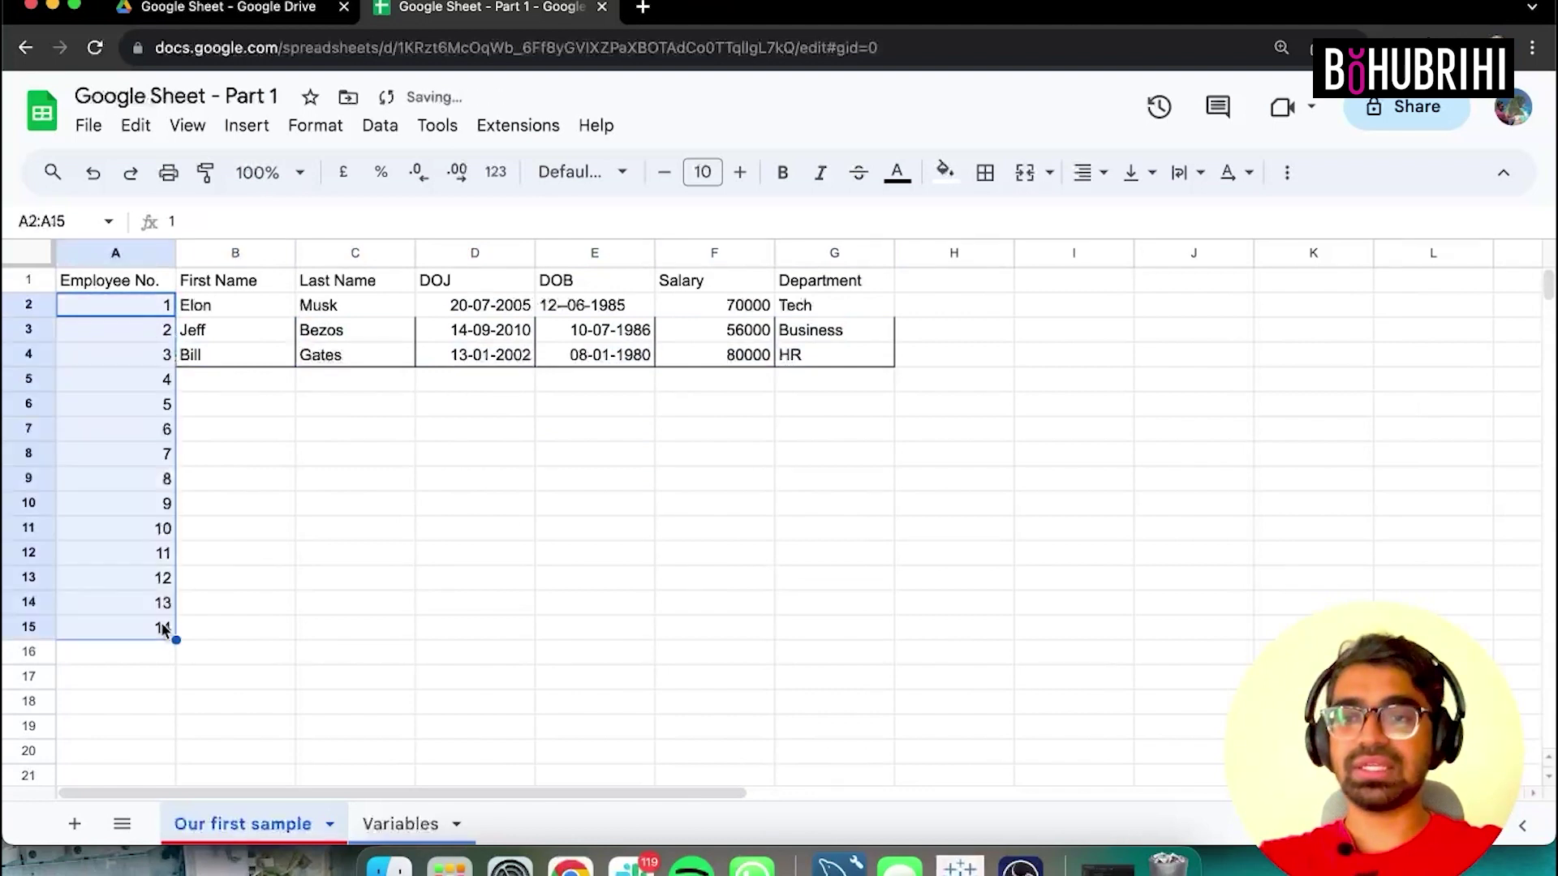
# Clear the surplus employee numbers in cells A5 to A15.
pyautogui.moveTo(146, 386); pyautogui.dragTo(146, 628)
pyautogui.press('Delete')
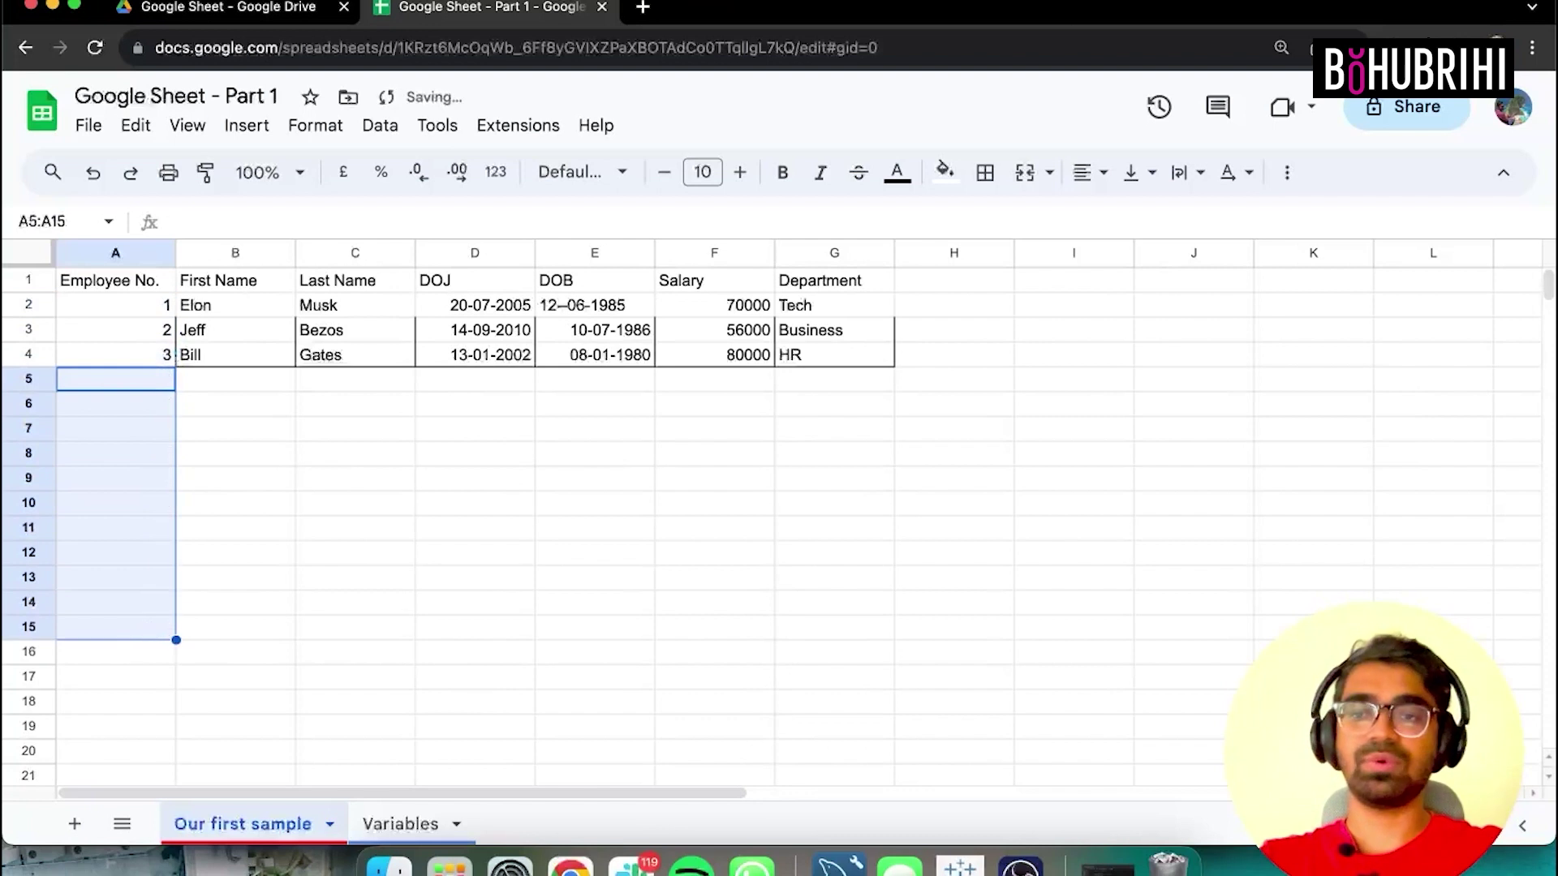
pyautogui.click(761, 629)
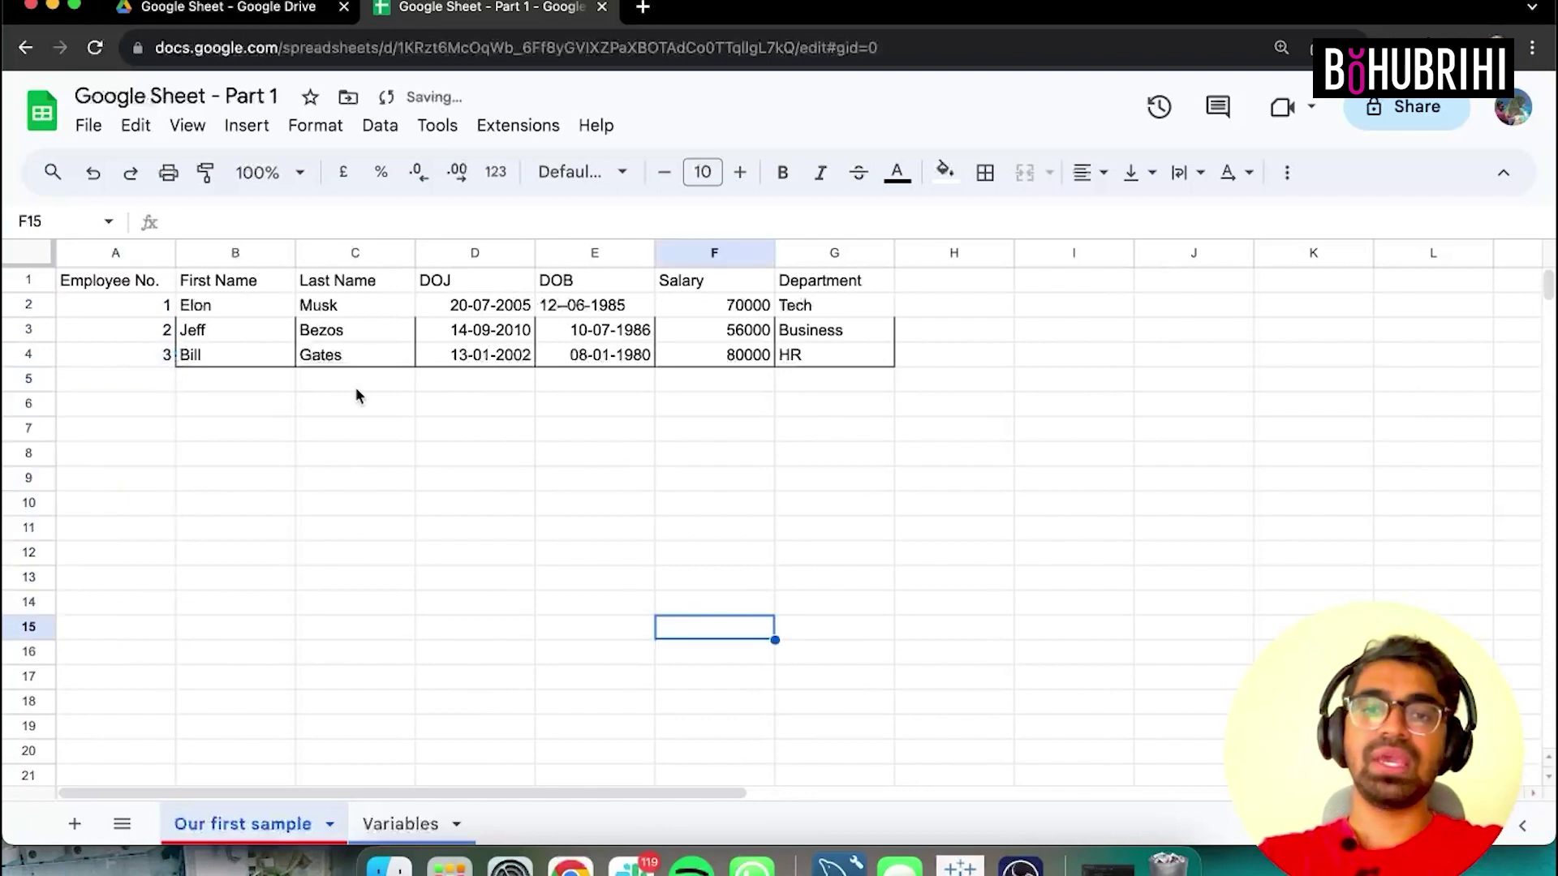
pyautogui.click(392, 527)
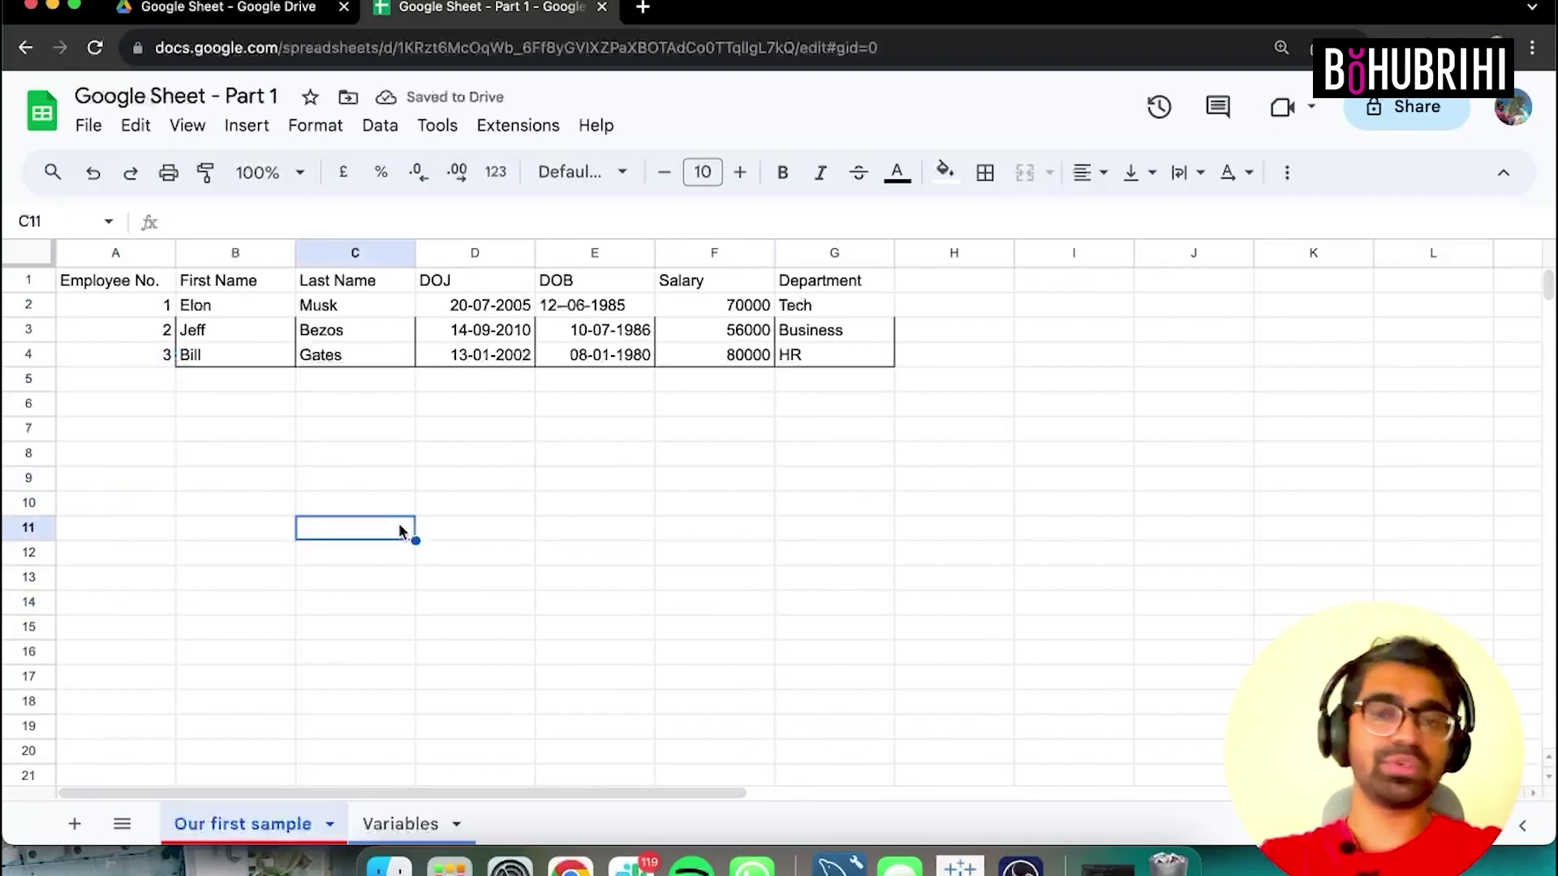
# Make the header cells A1:G1 bold.
pyautogui.click(136, 285)
pyautogui.moveTo(121, 285); pyautogui.dragTo(838, 279)
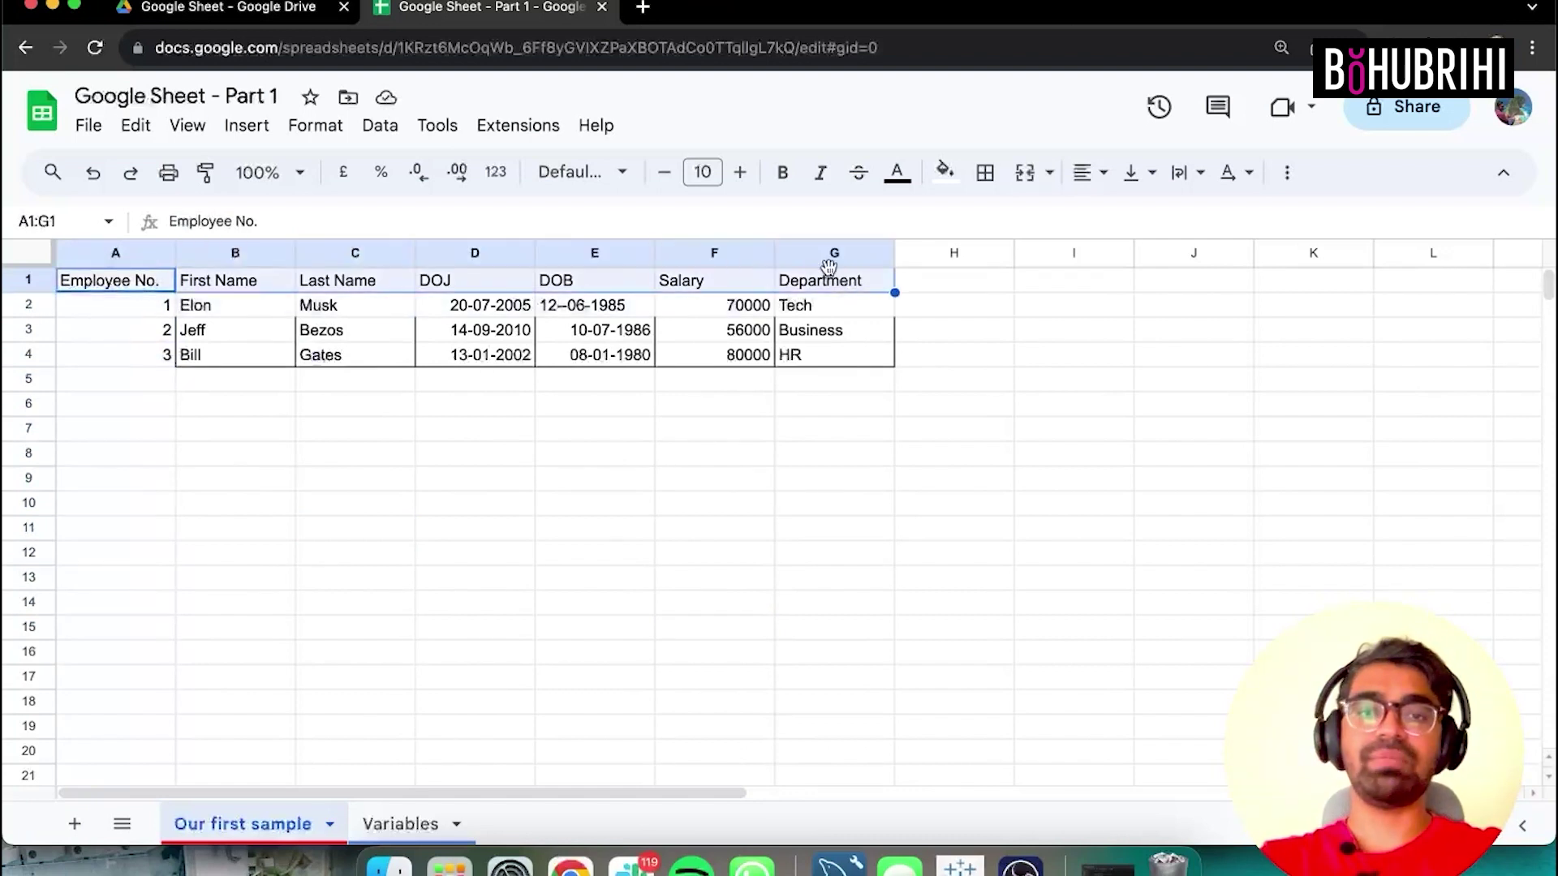
pyautogui.click(781, 174)
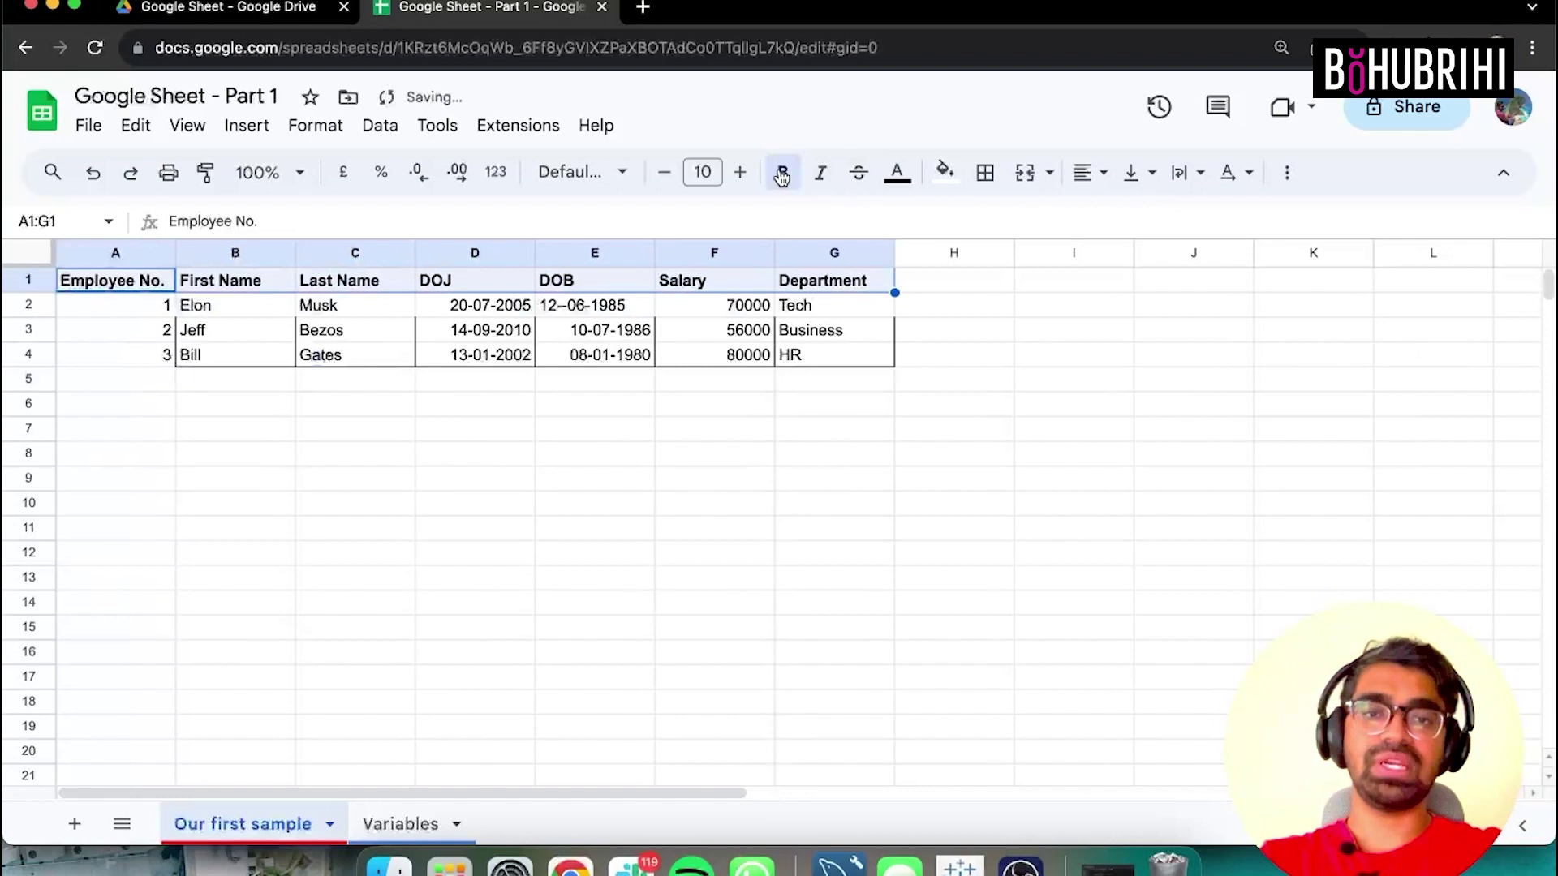
# Try italic and strikethrough on the header cells A1:G1, switching each one off again.
pyautogui.click(820, 180)
pyautogui.click(820, 180)
pyautogui.click(856, 175)
pyautogui.click(856, 176)
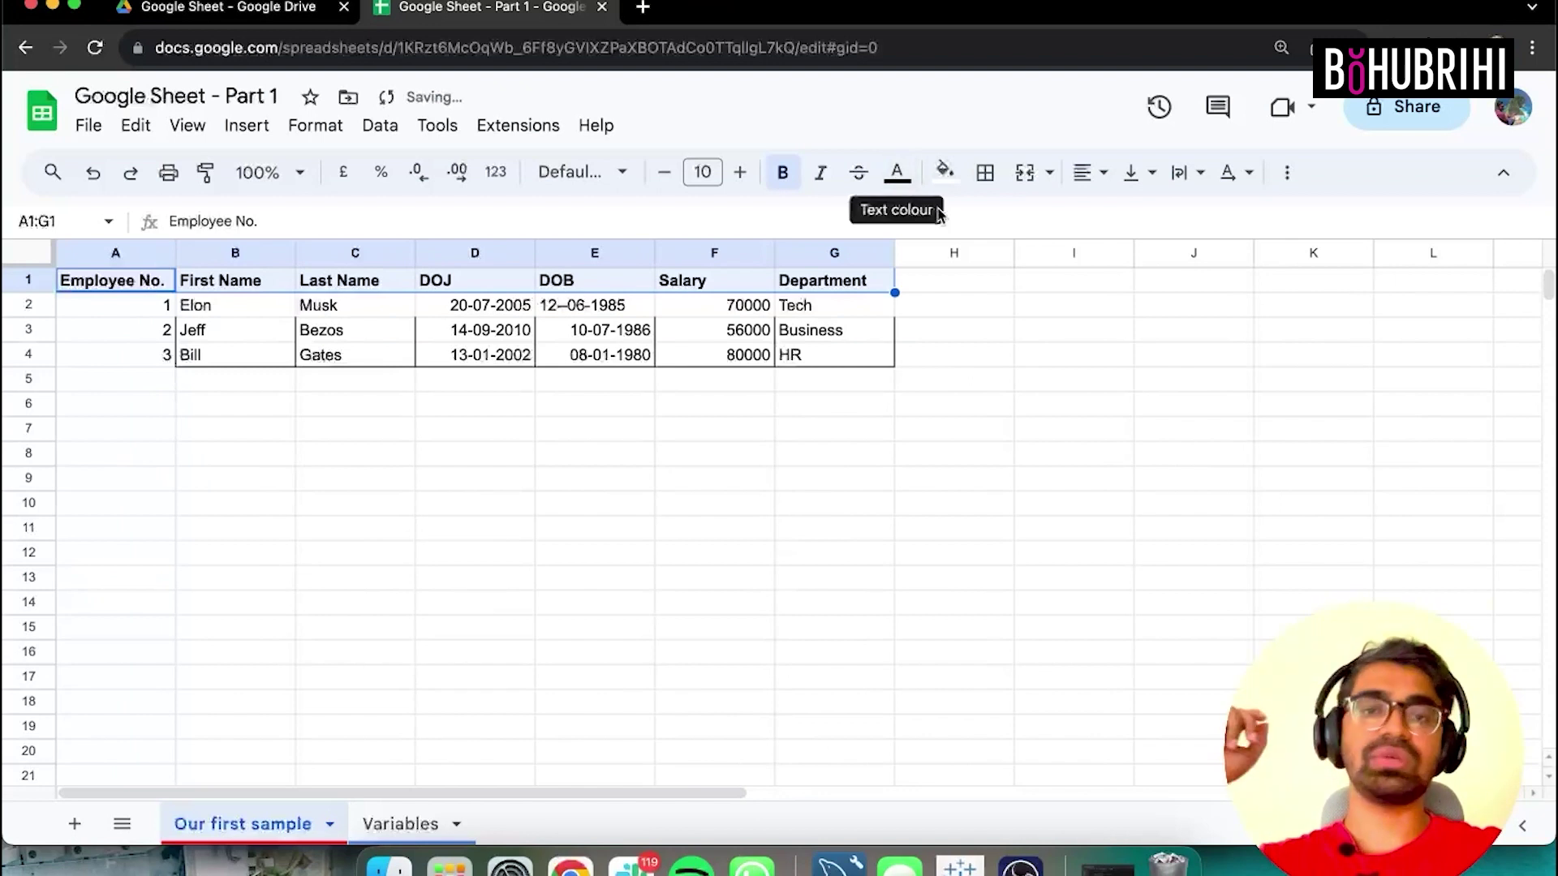
# Fill the header cells A1:G1 with light green.
pyautogui.click(943, 172)
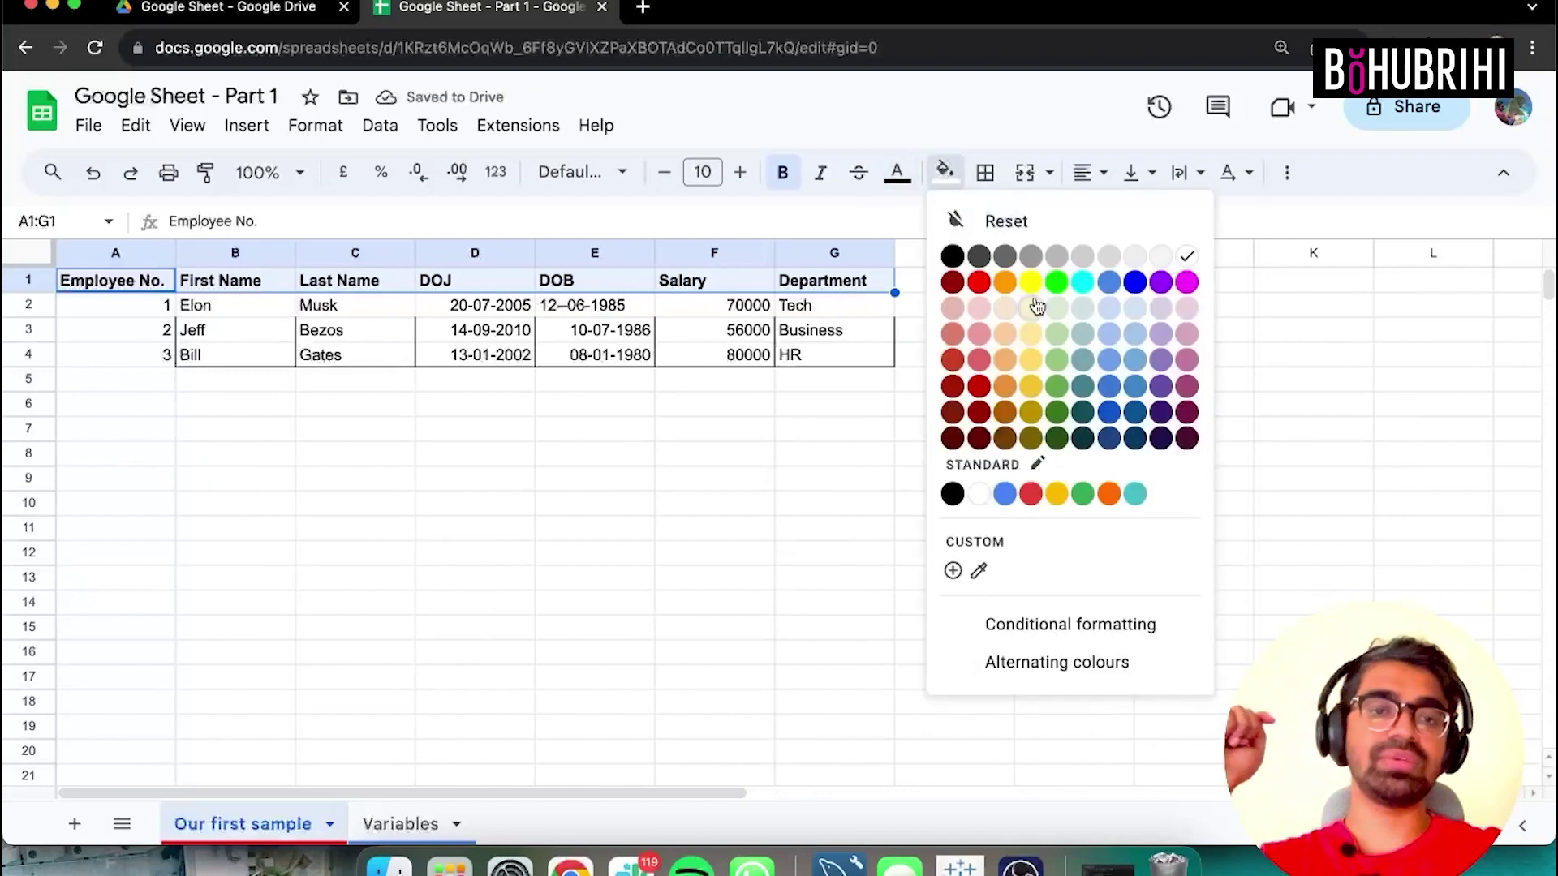
pyautogui.click(1058, 331)
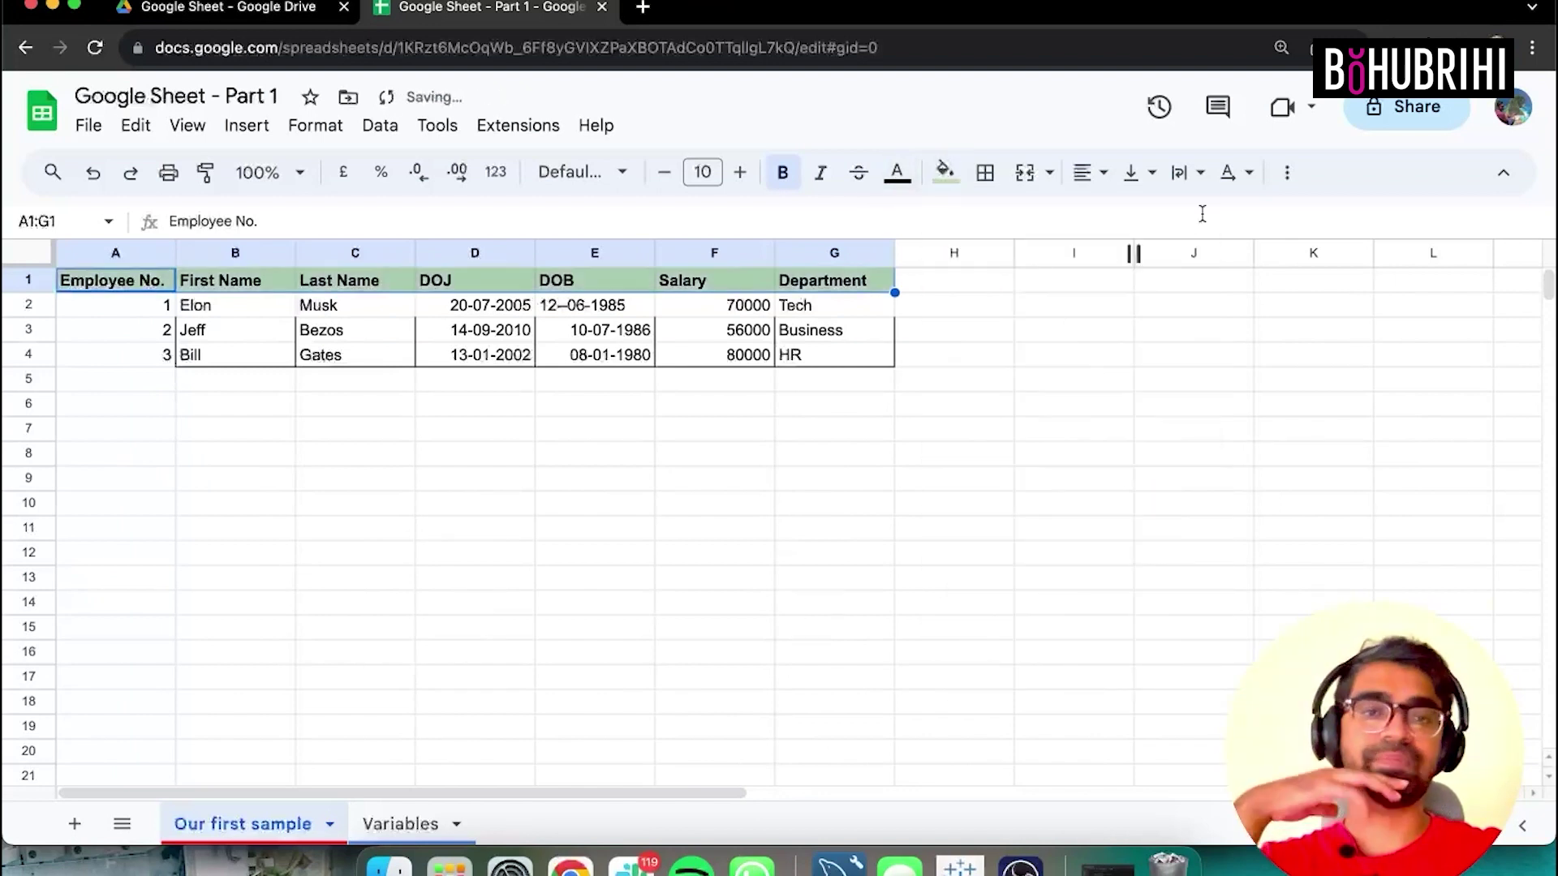
# Add outer and inner vertical borders to the table range A1:G4.
pyautogui.moveTo(138, 284); pyautogui.dragTo(844, 358)
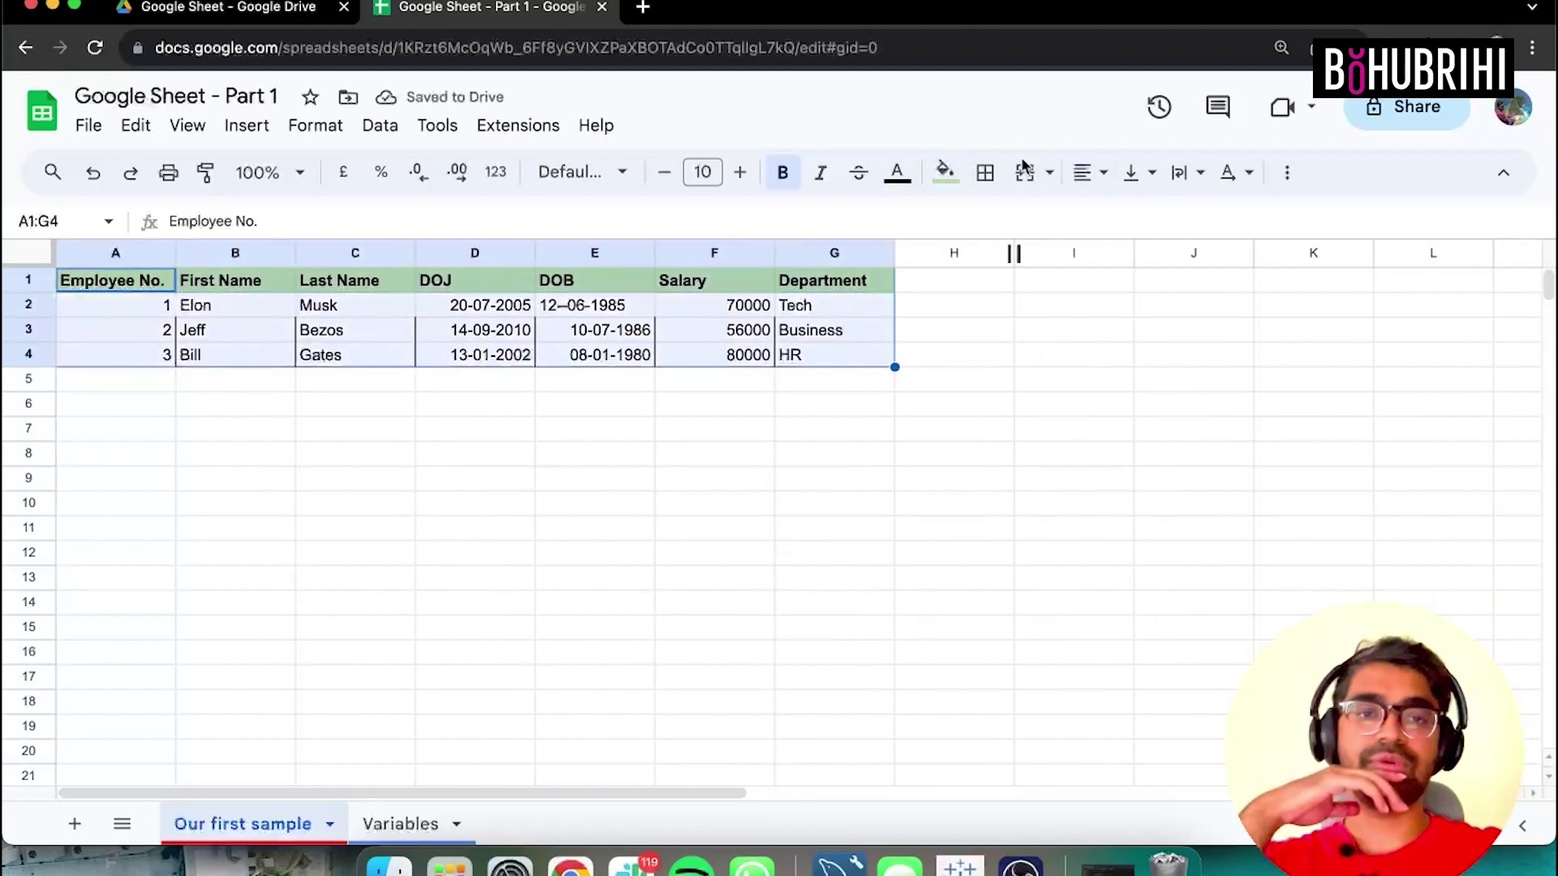
pyautogui.click(985, 172)
pyautogui.click(1158, 223)
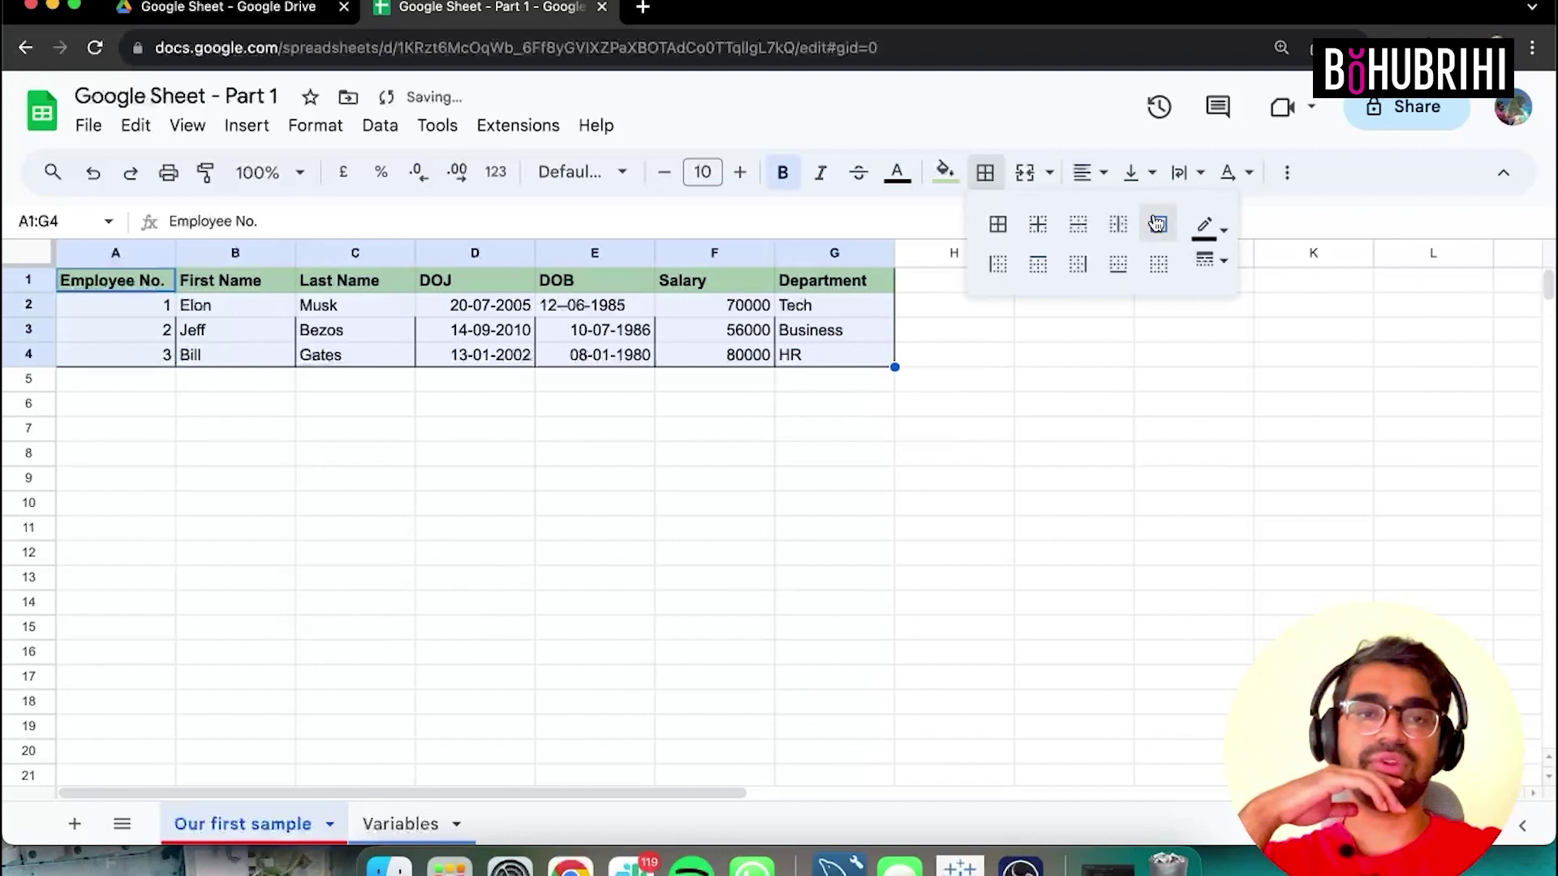
pyautogui.click(1117, 223)
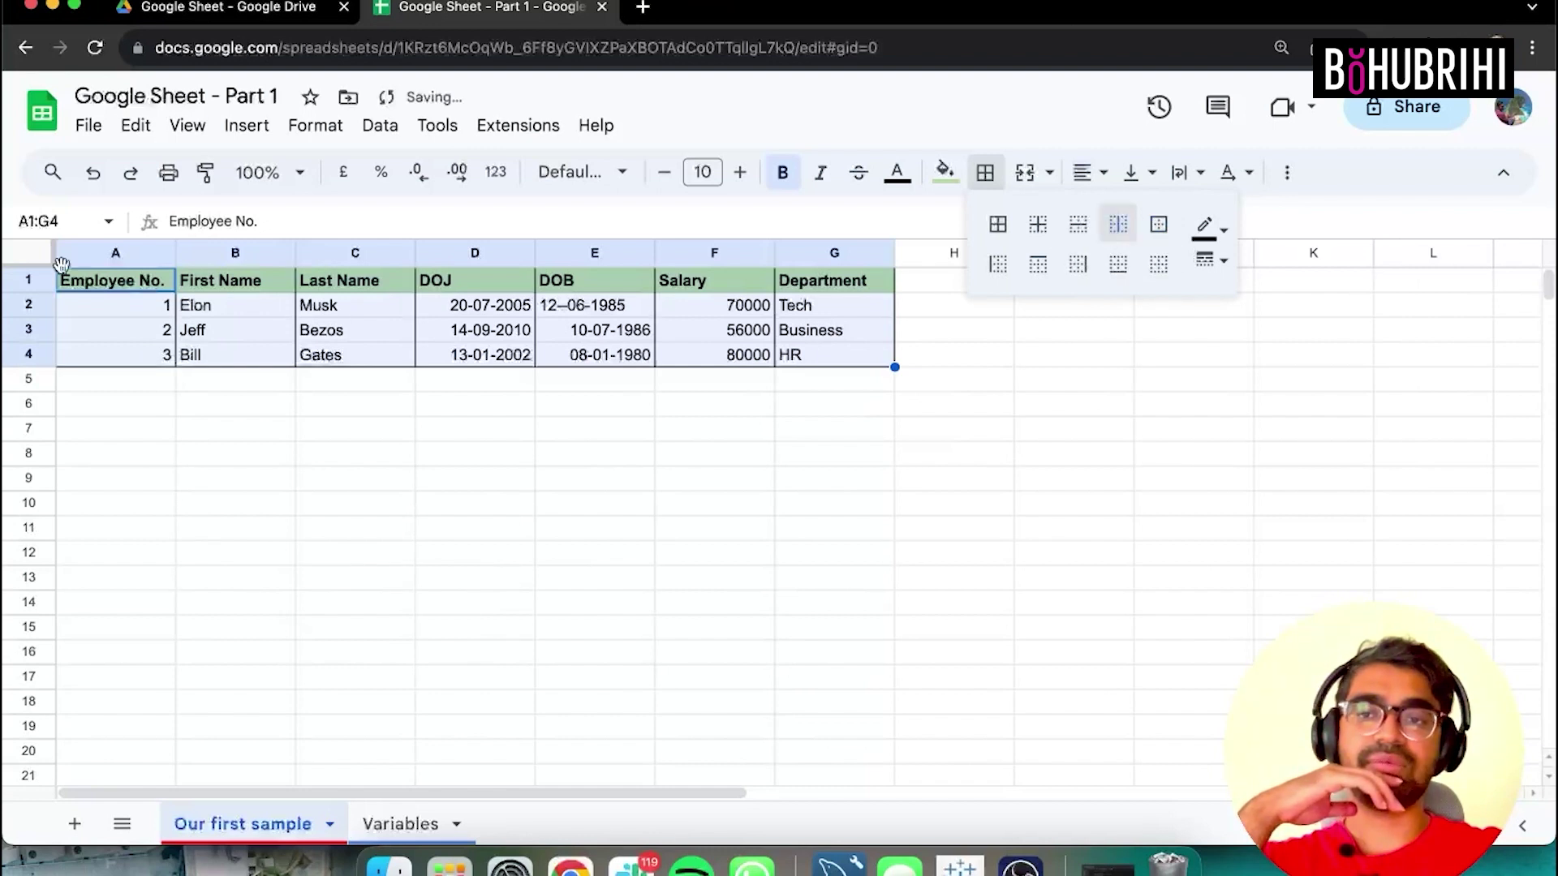
# Apply all borders to the header cells A1:G1.
pyautogui.click(103, 289)
pyautogui.moveTo(143, 285); pyautogui.dragTo(843, 281)
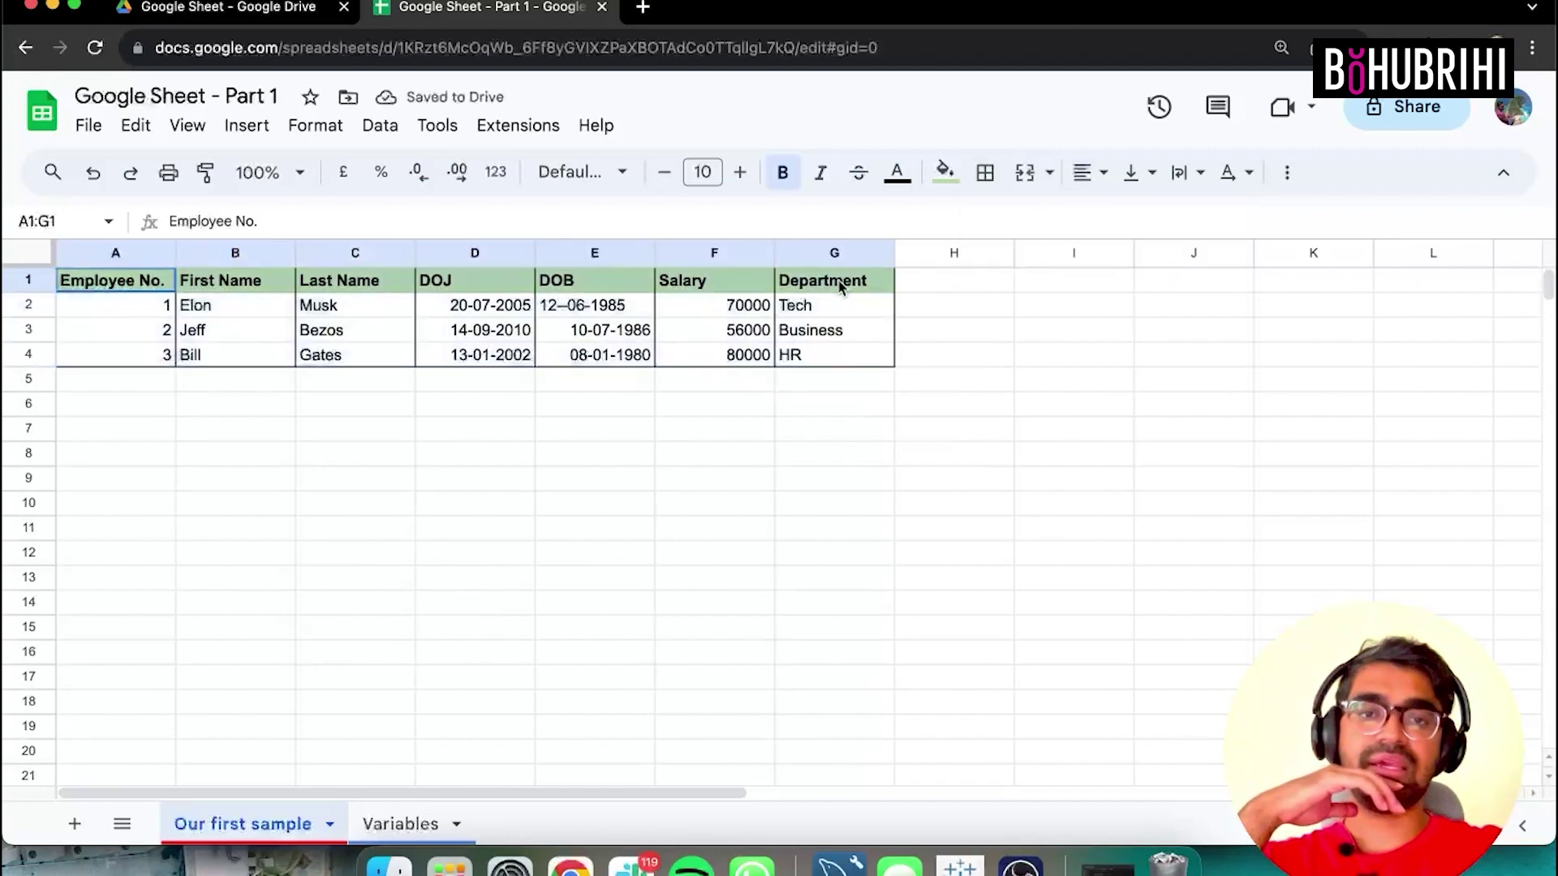
pyautogui.click(996, 178)
pyautogui.click(1002, 232)
pyautogui.click(820, 507)
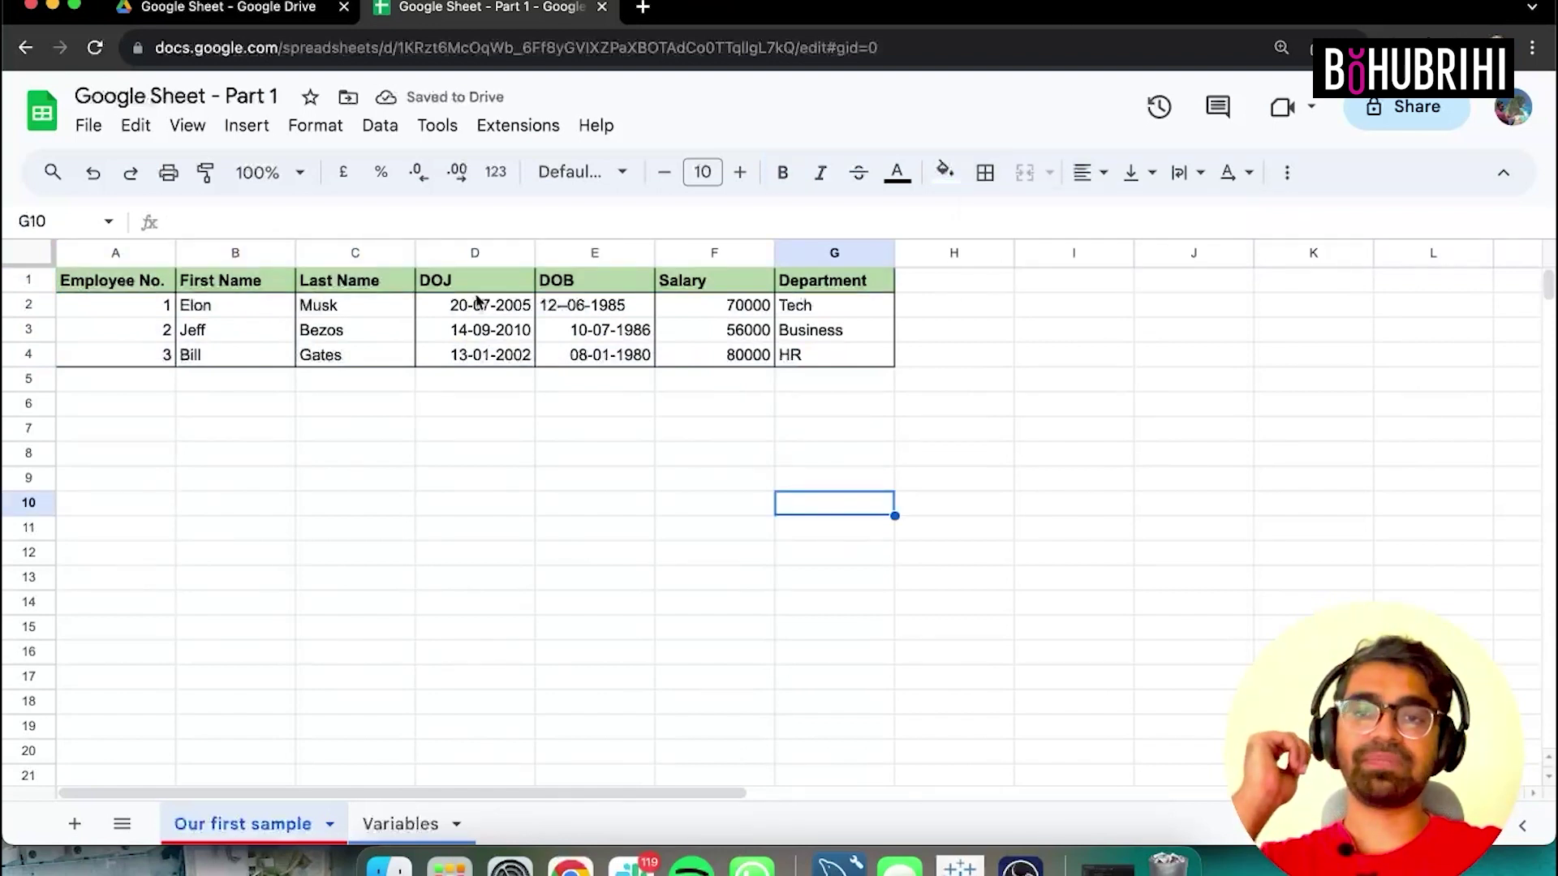
# Apply the Date number format to the DOJ values in D2:D4.
pyautogui.moveTo(482, 313); pyautogui.dragTo(489, 357)
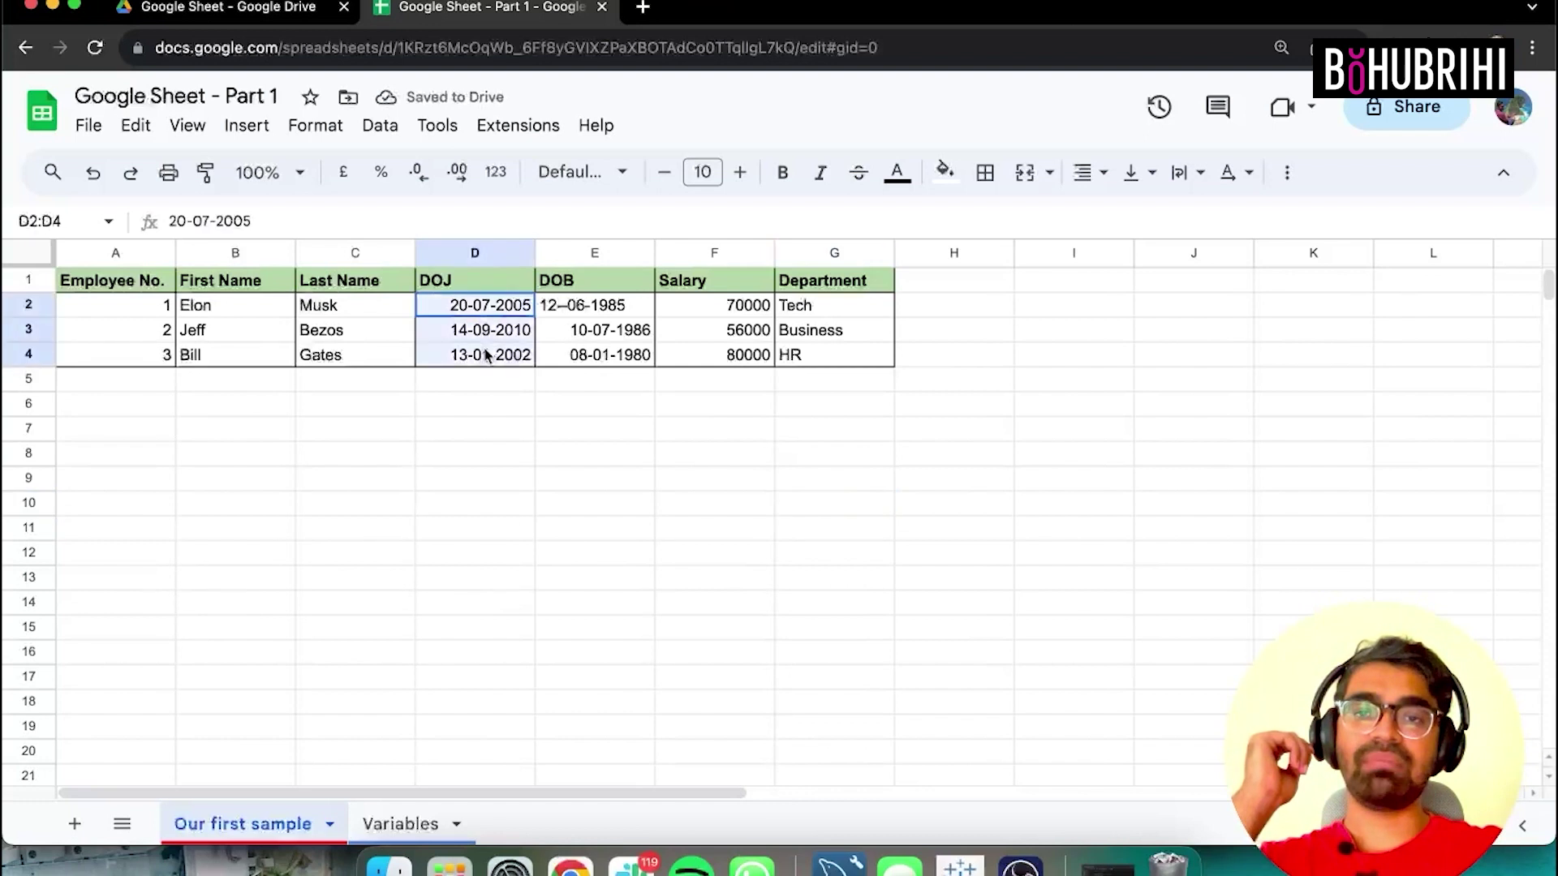
pyautogui.click(315, 126)
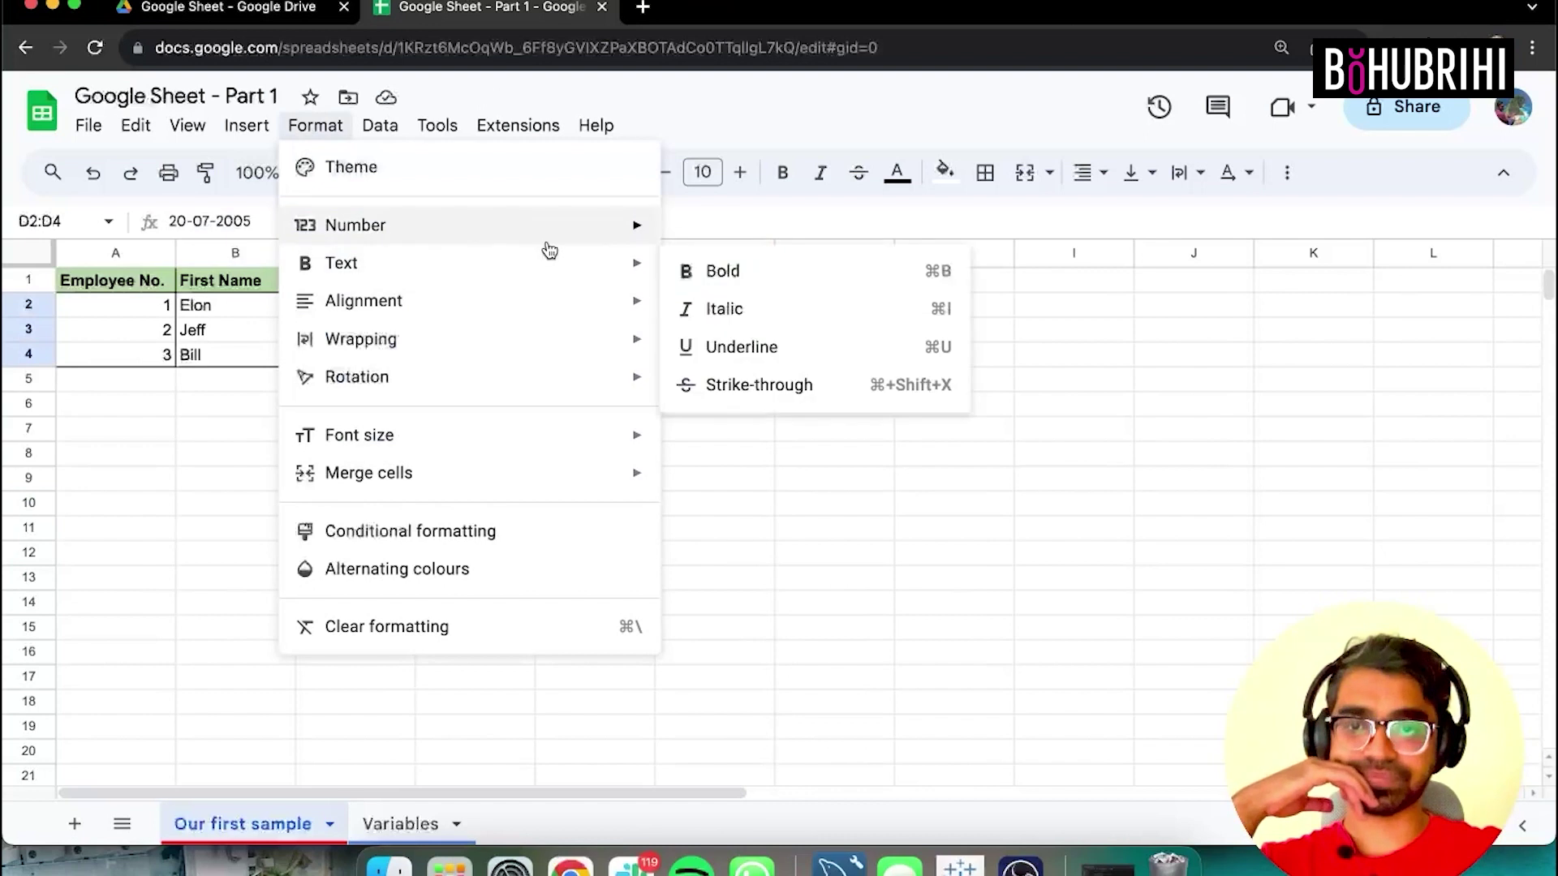
pyautogui.moveTo(589, 231)
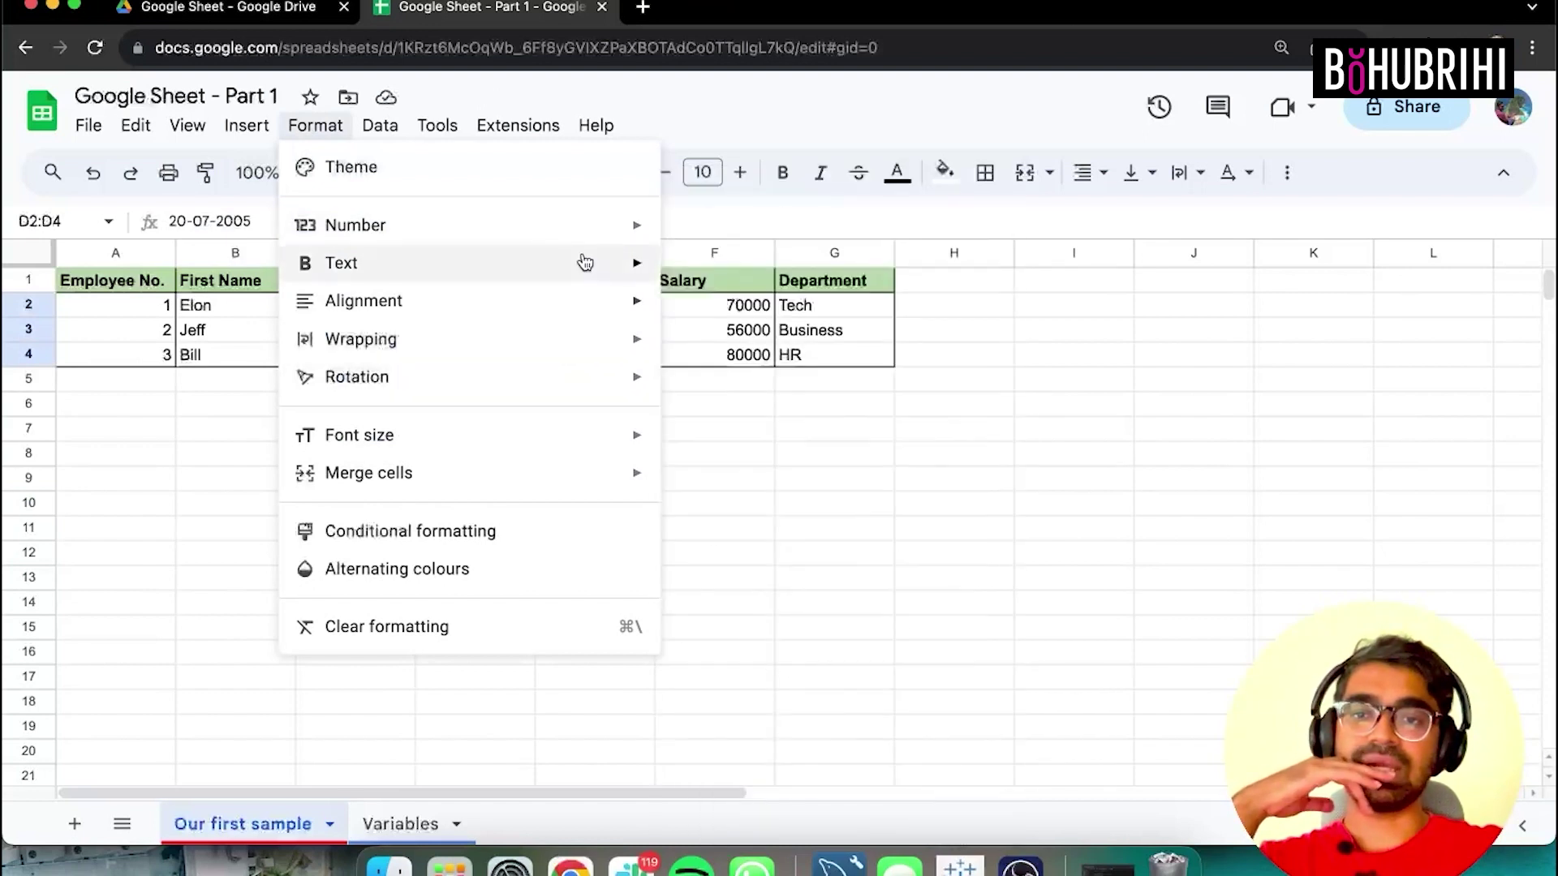
pyautogui.moveTo(585, 260)
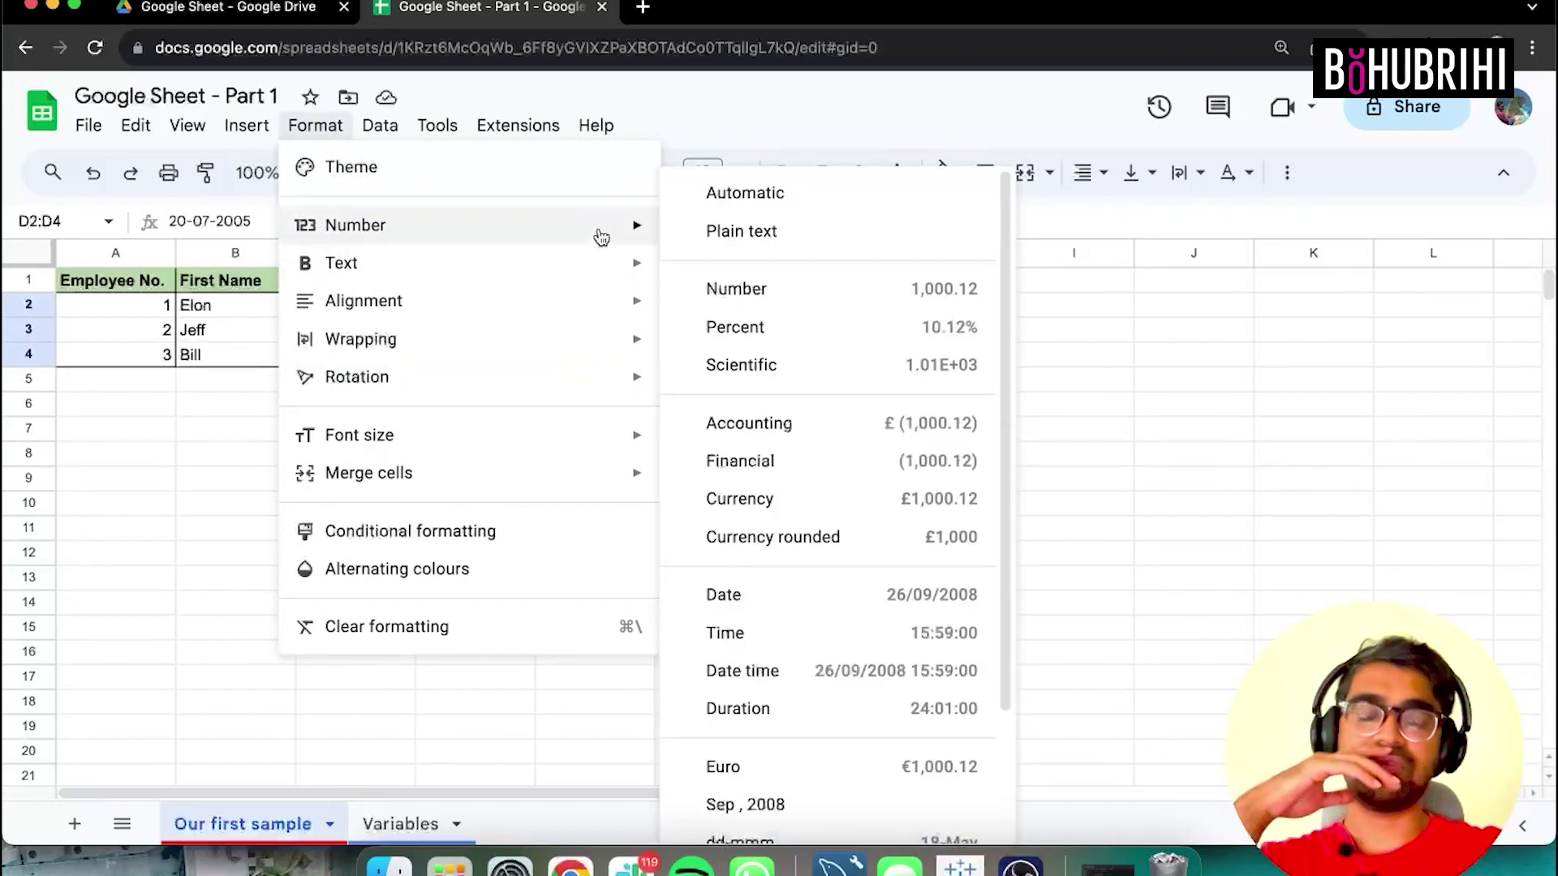
pyautogui.scroll(-2, 824, 464)
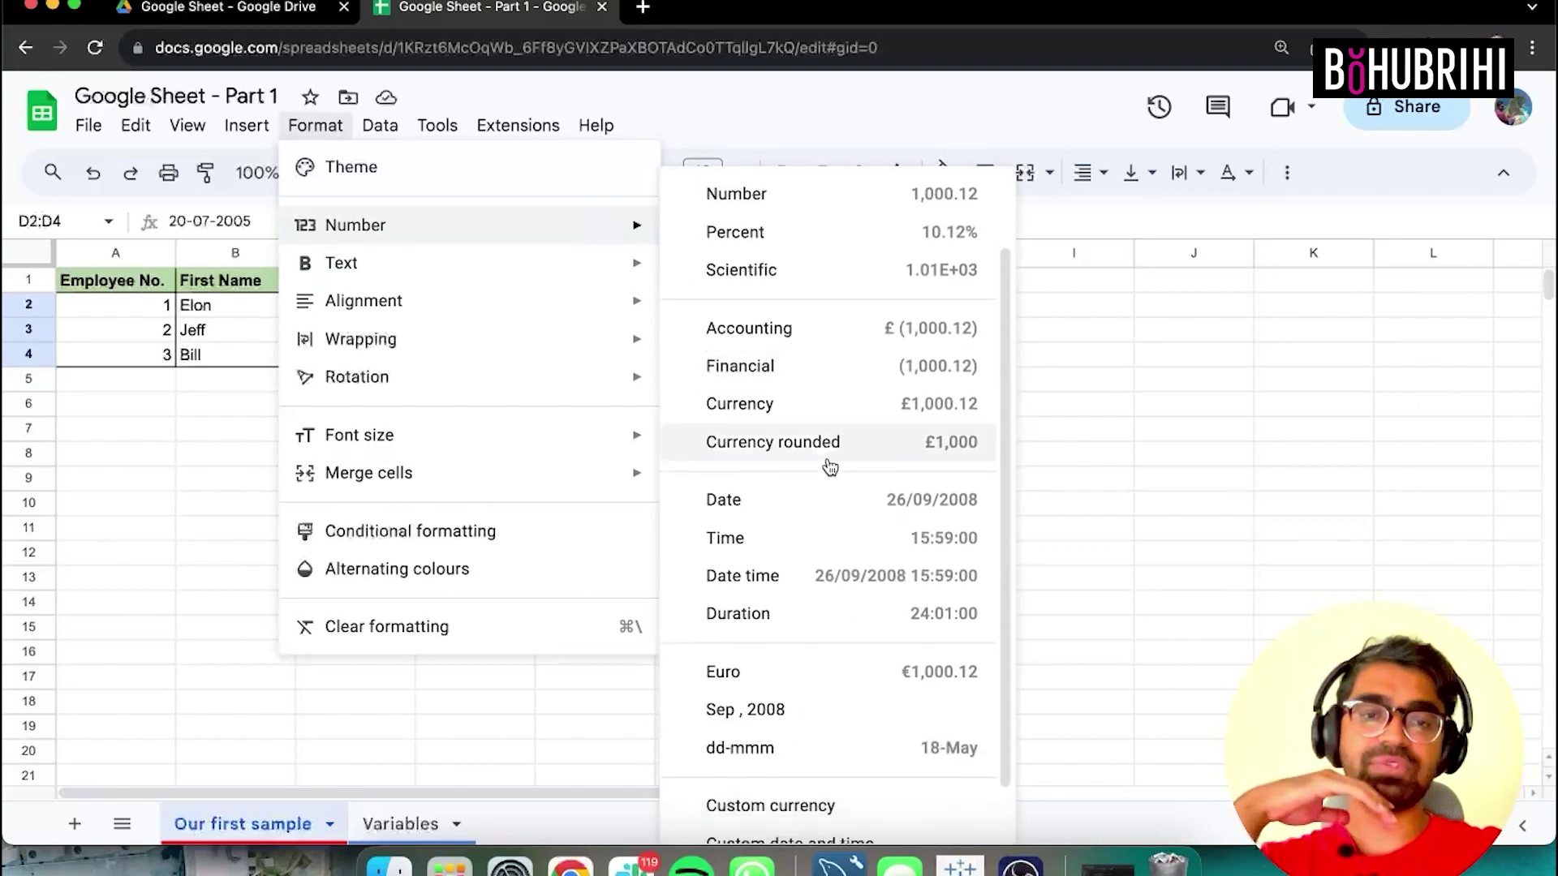
pyautogui.click(866, 521)
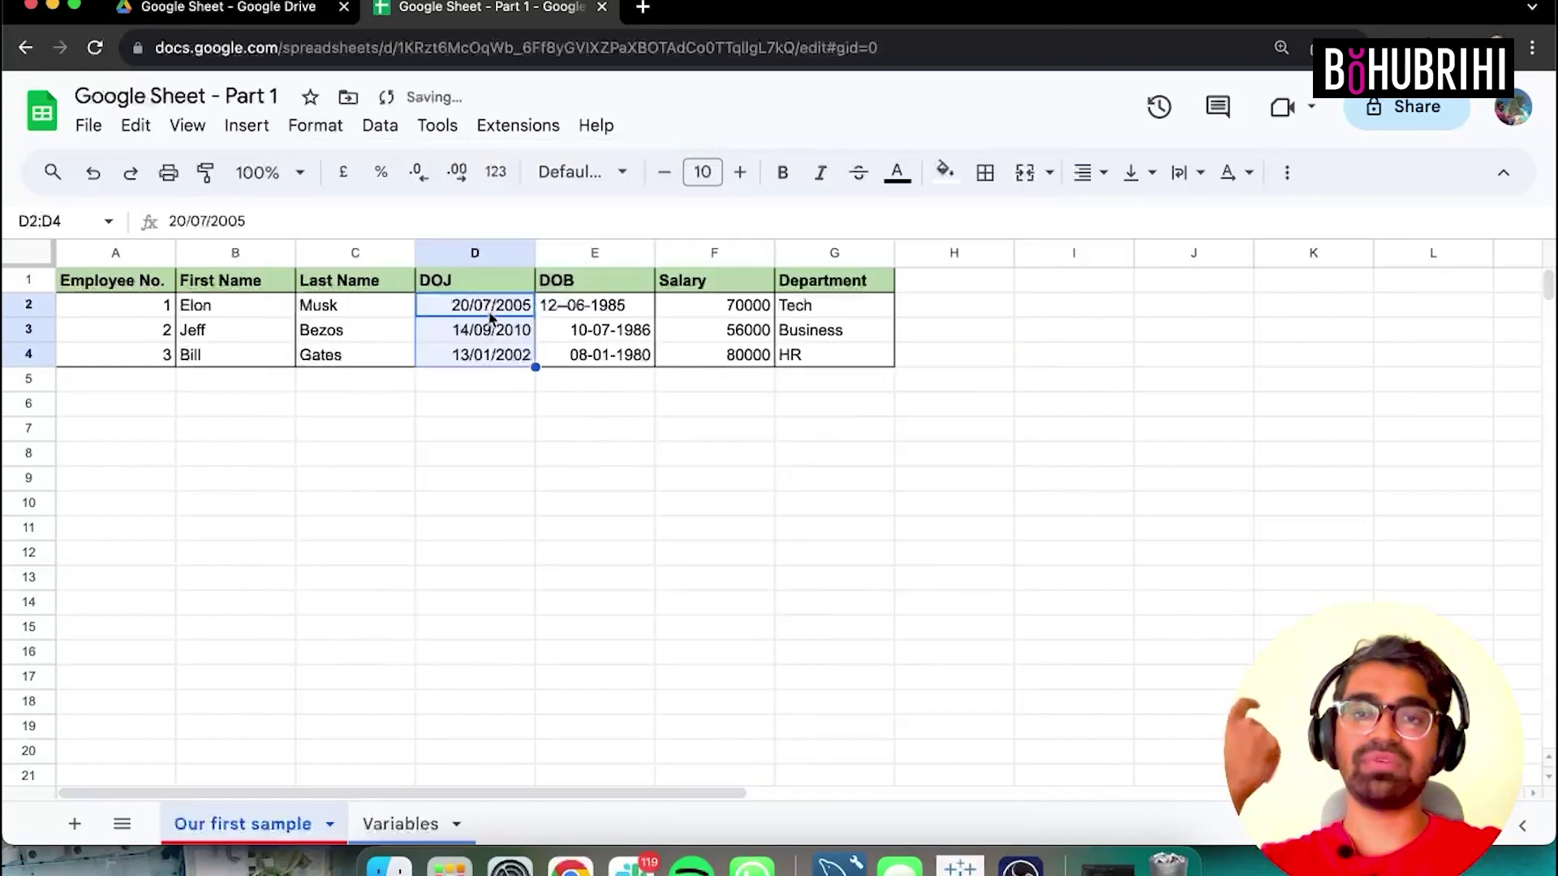
# Copy the formatting of D2:D4 onto the DOB cells E2:E4 and remove the extra hyphen from the date in E2.
pyautogui.click(207, 172)
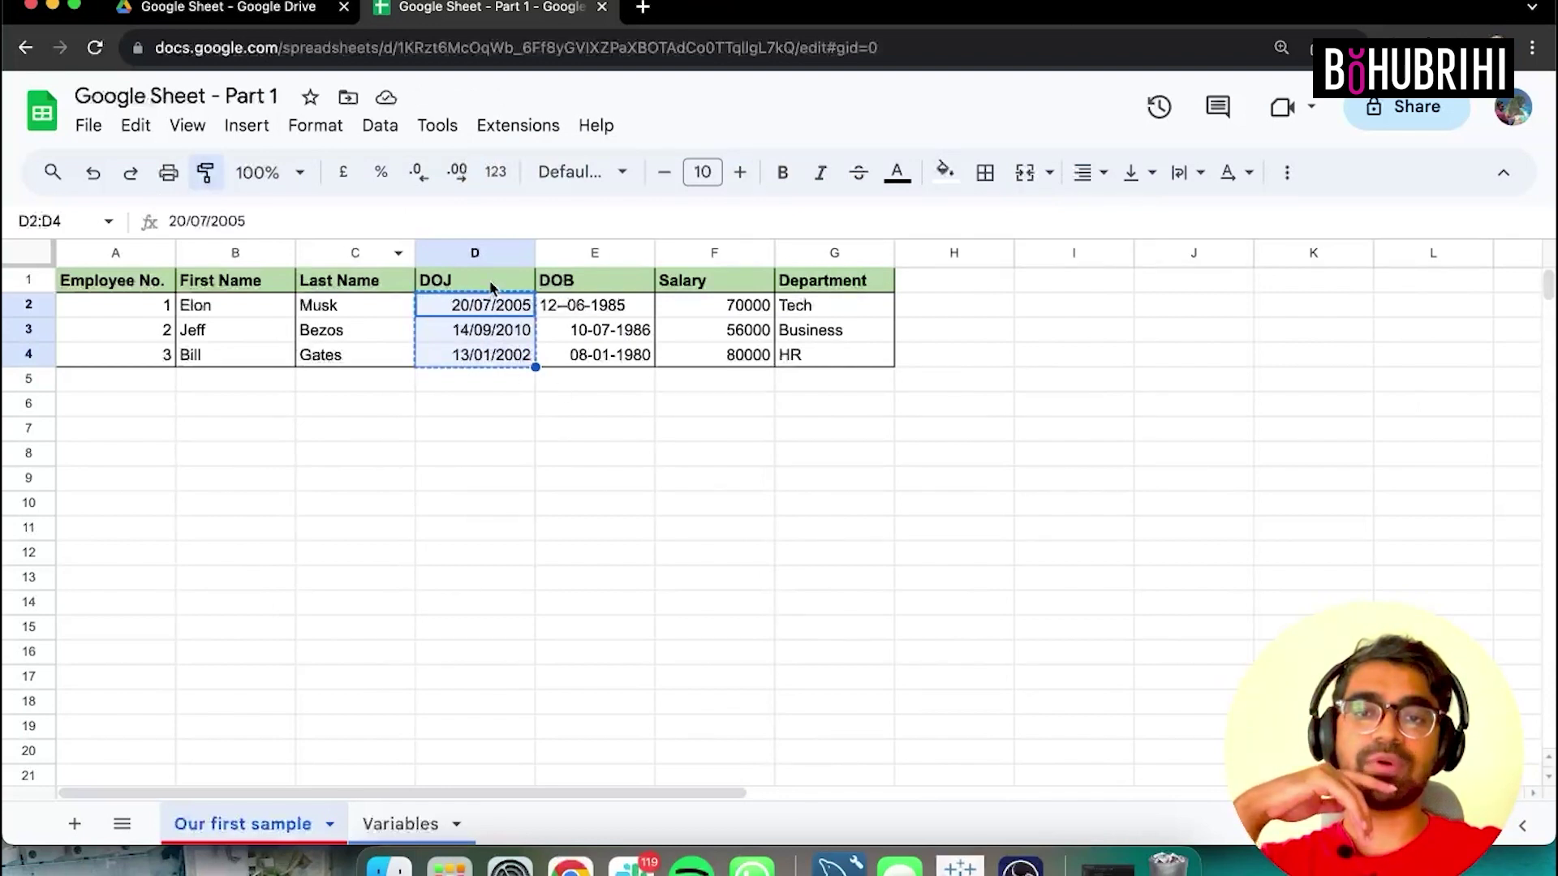
pyautogui.moveTo(577, 310); pyautogui.dragTo(581, 355)
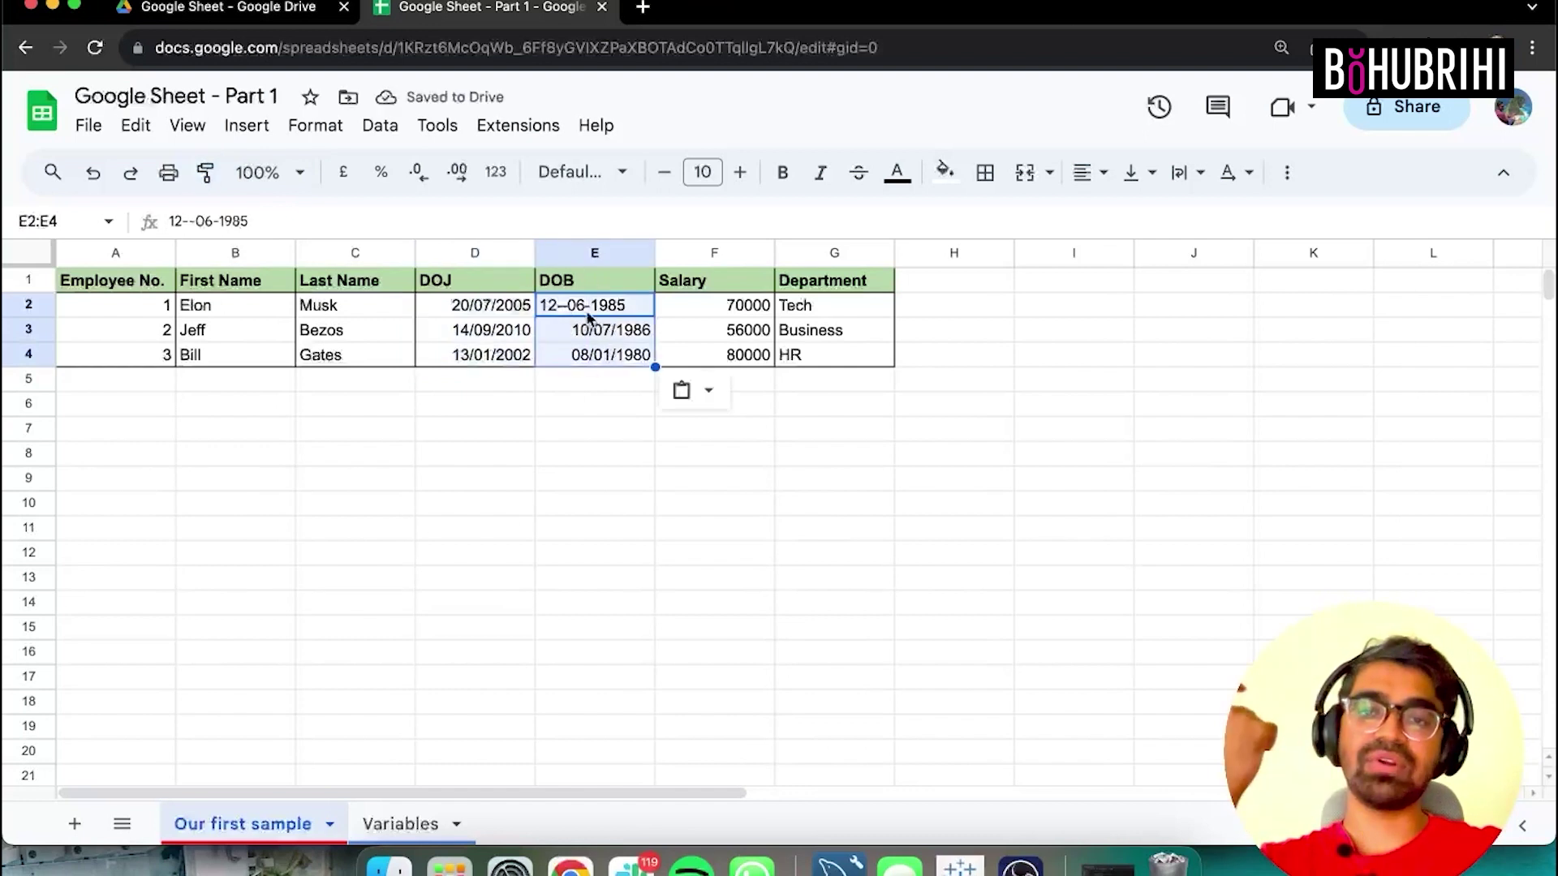
pyautogui.doubleClick(573, 306)
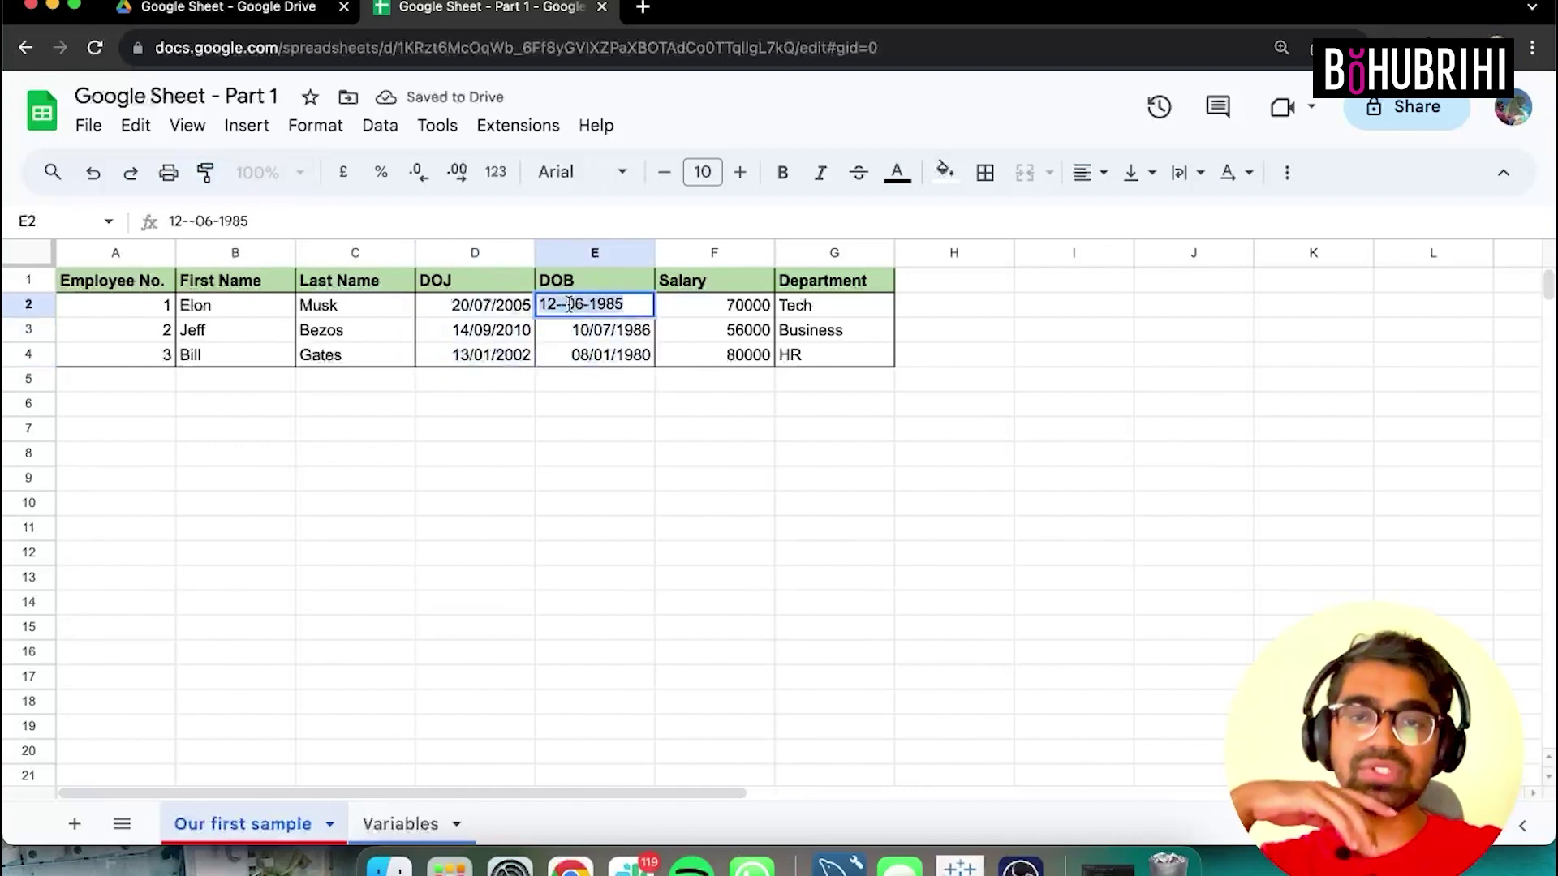
pyautogui.press('BackSpace')
pyautogui.press('Return')
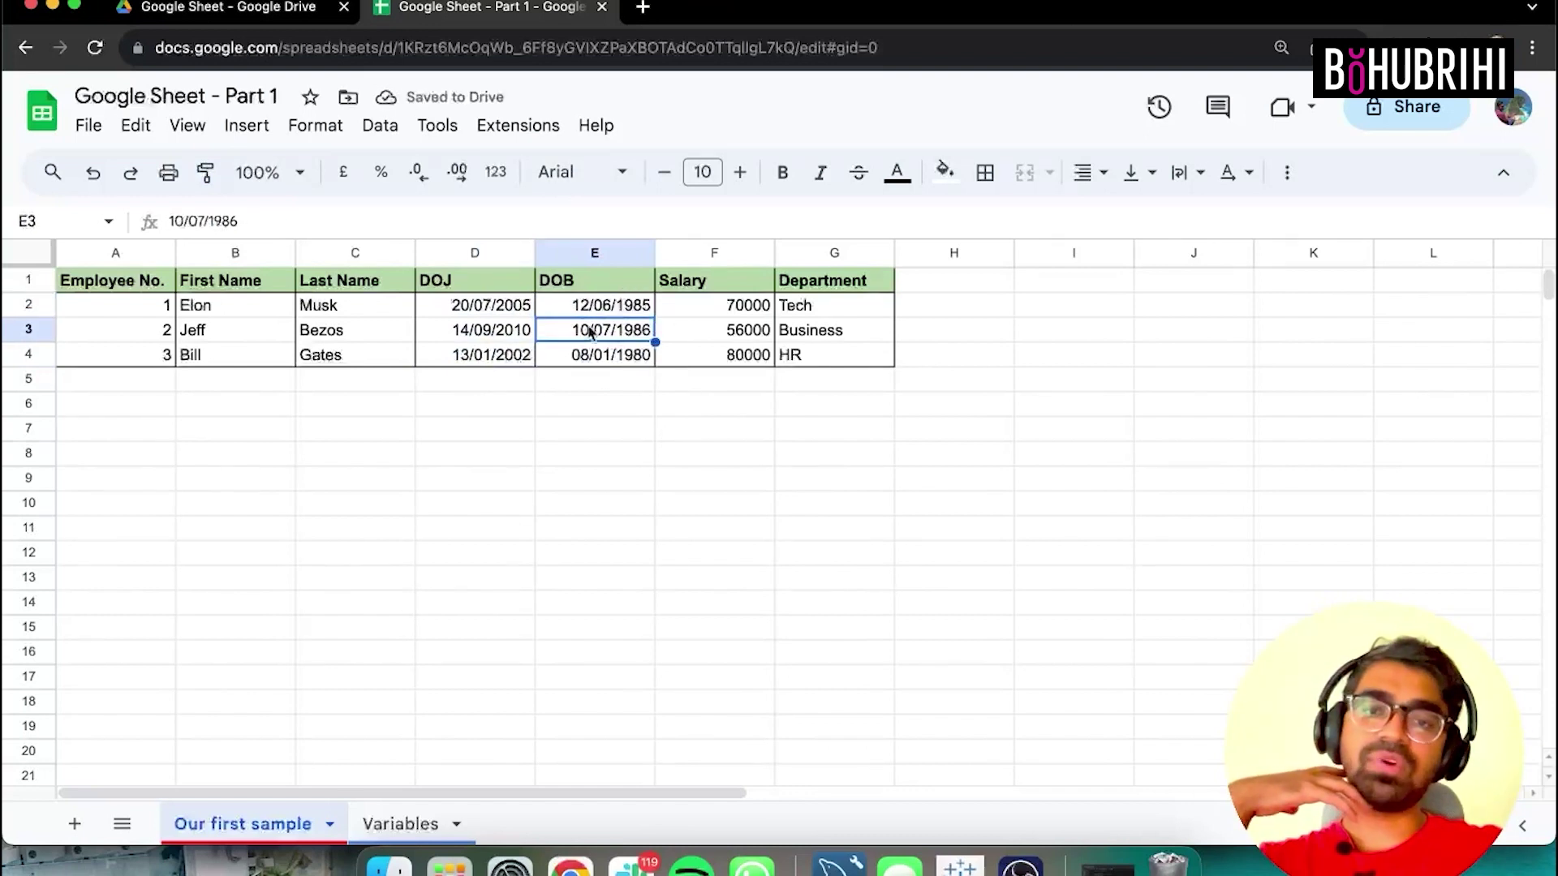
pyautogui.click(625, 555)
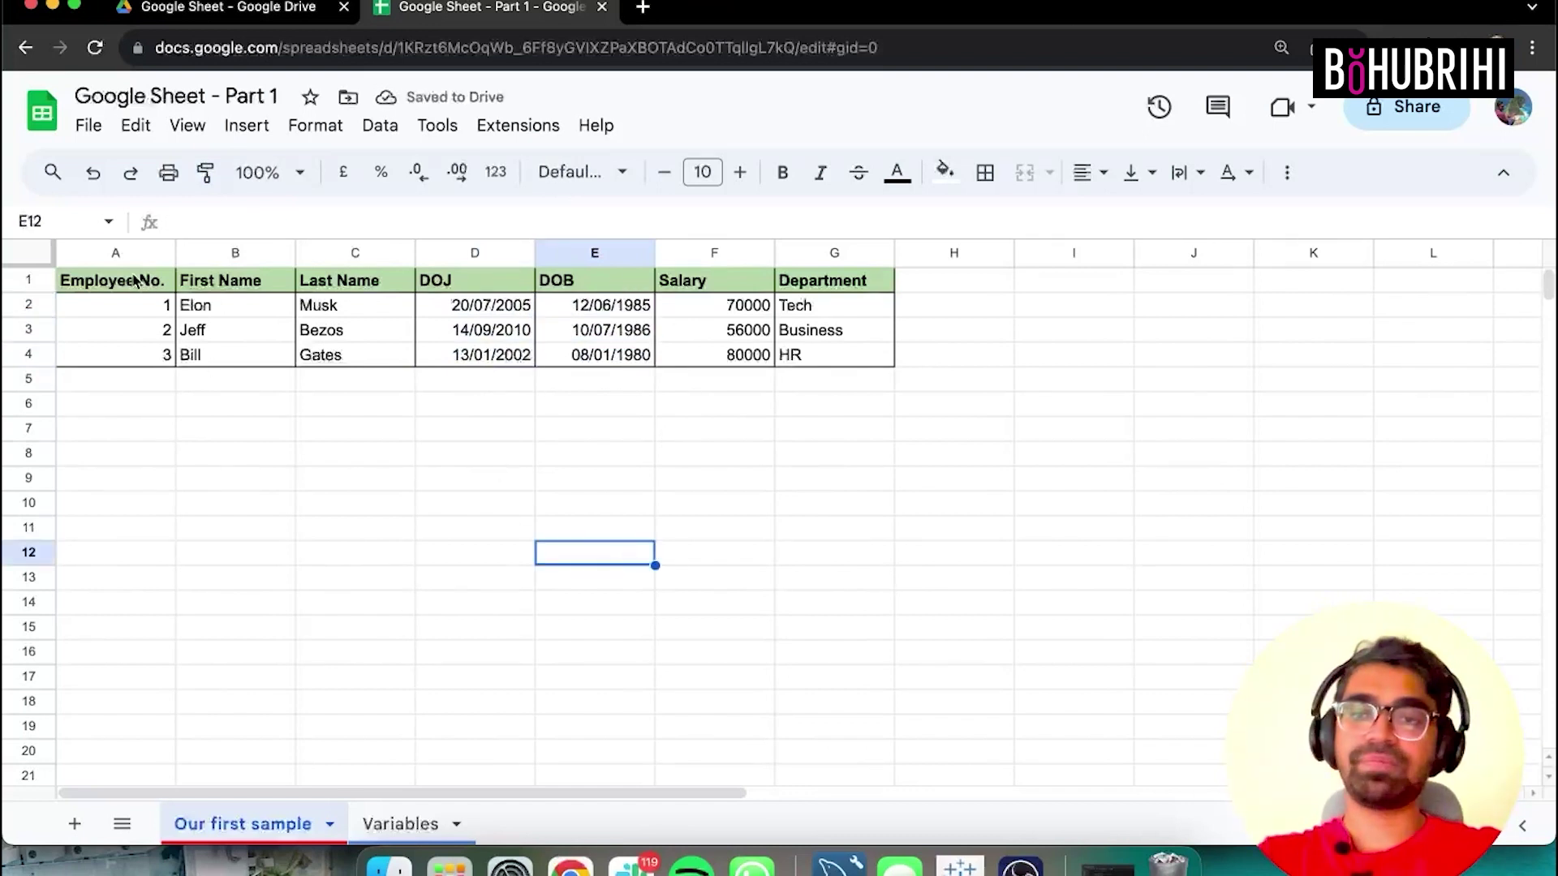
# Centre-align the header cells A1:G1.
pyautogui.moveTo(134, 280); pyautogui.dragTo(858, 285)
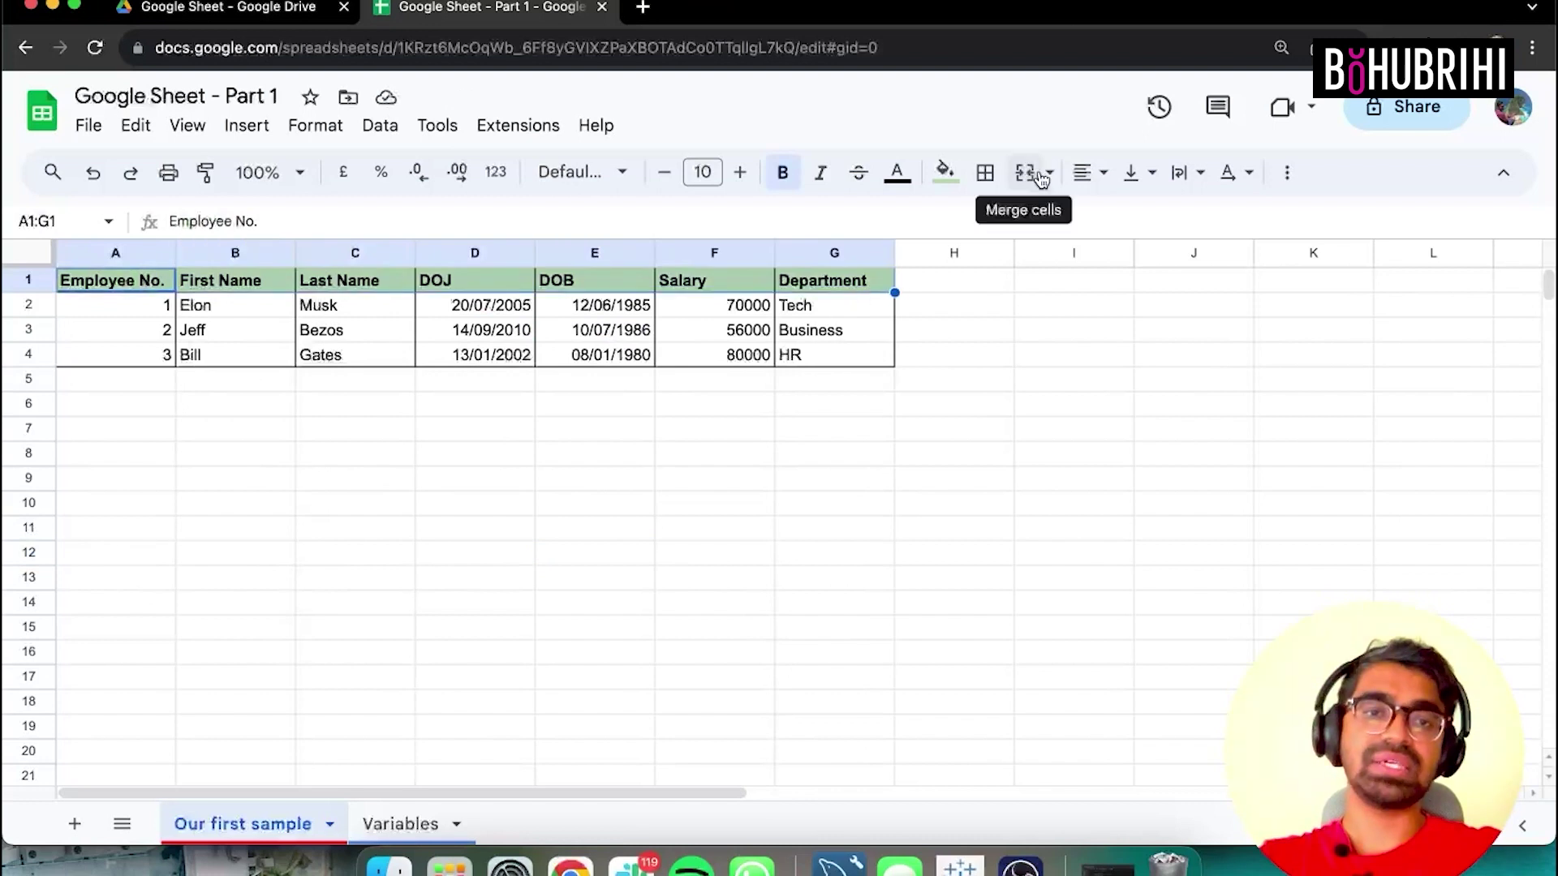
pyautogui.click(1090, 172)
pyautogui.click(1126, 215)
pyautogui.click(819, 586)
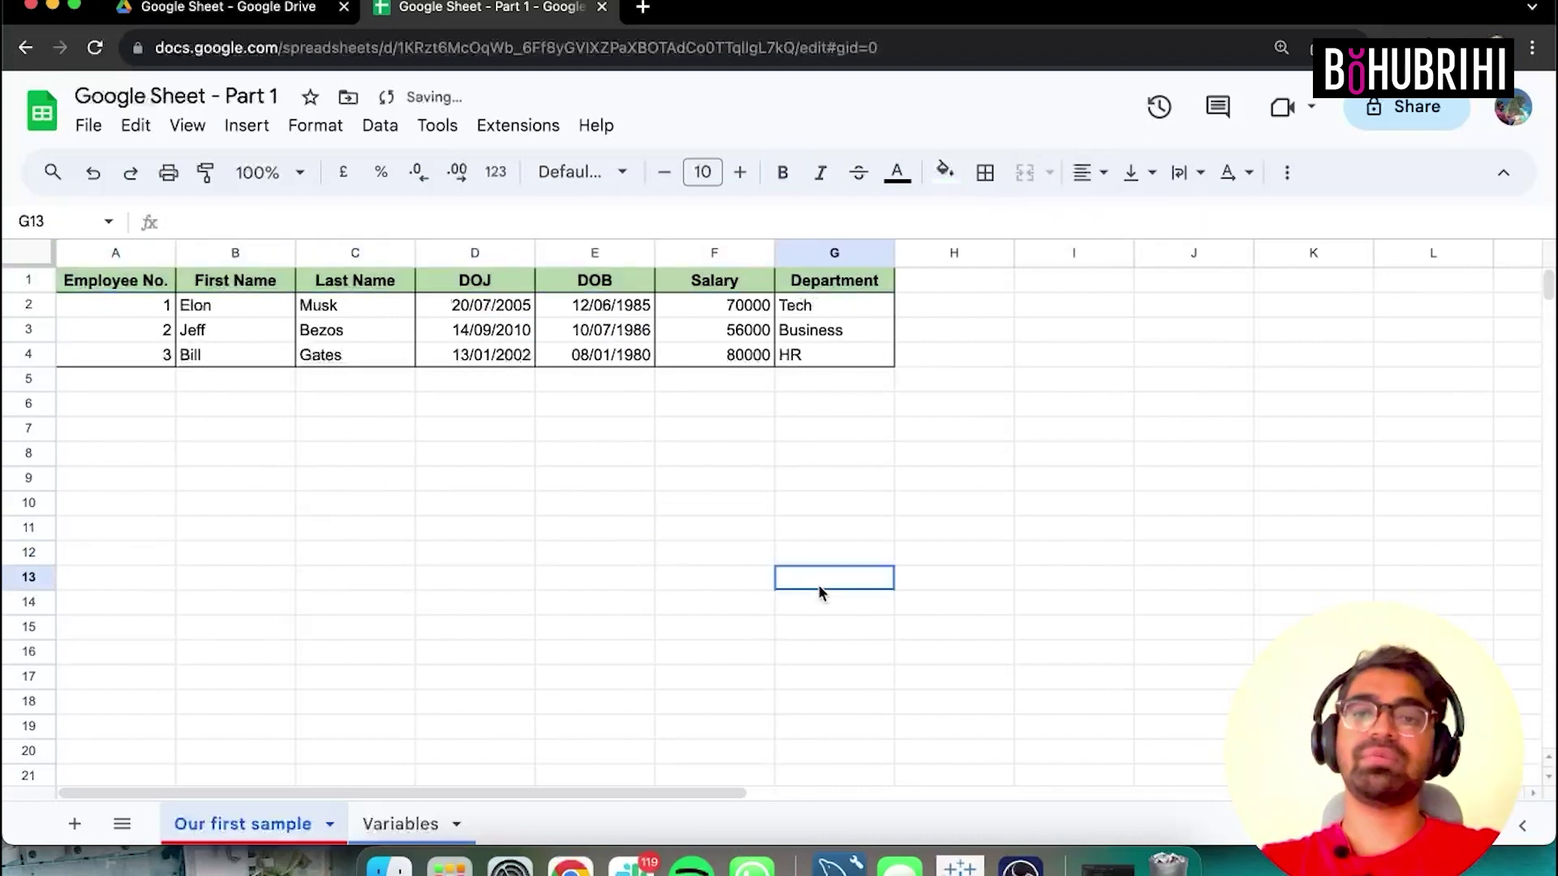
pyautogui.click(388, 630)
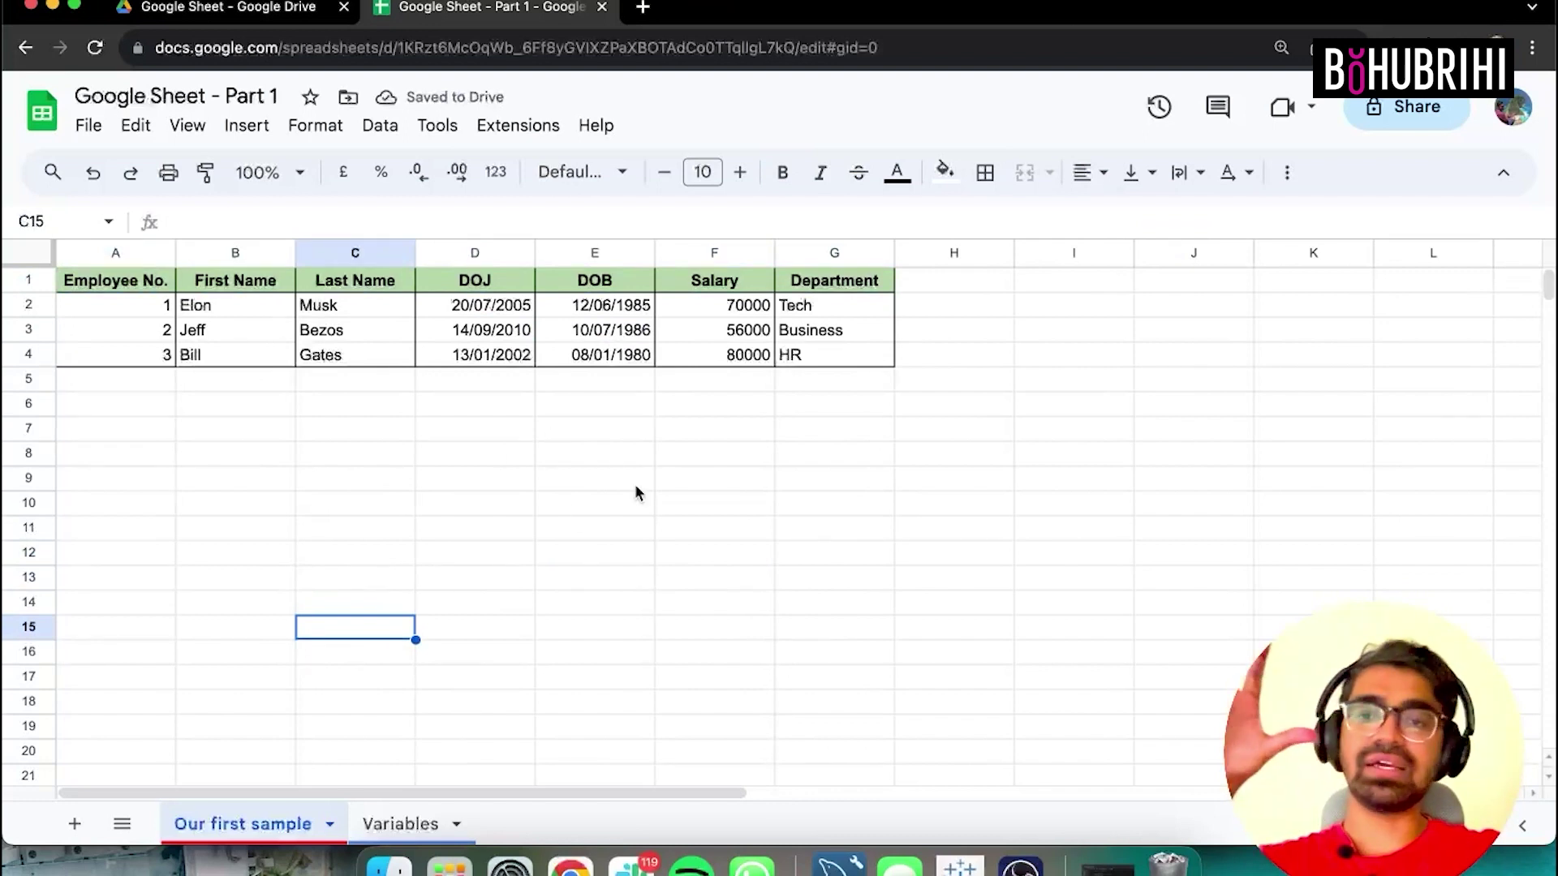
# Format the salaries in F2:F4 as Number with thousands separators and no decimal places.
pyautogui.moveTo(744, 306); pyautogui.dragTo(743, 357)
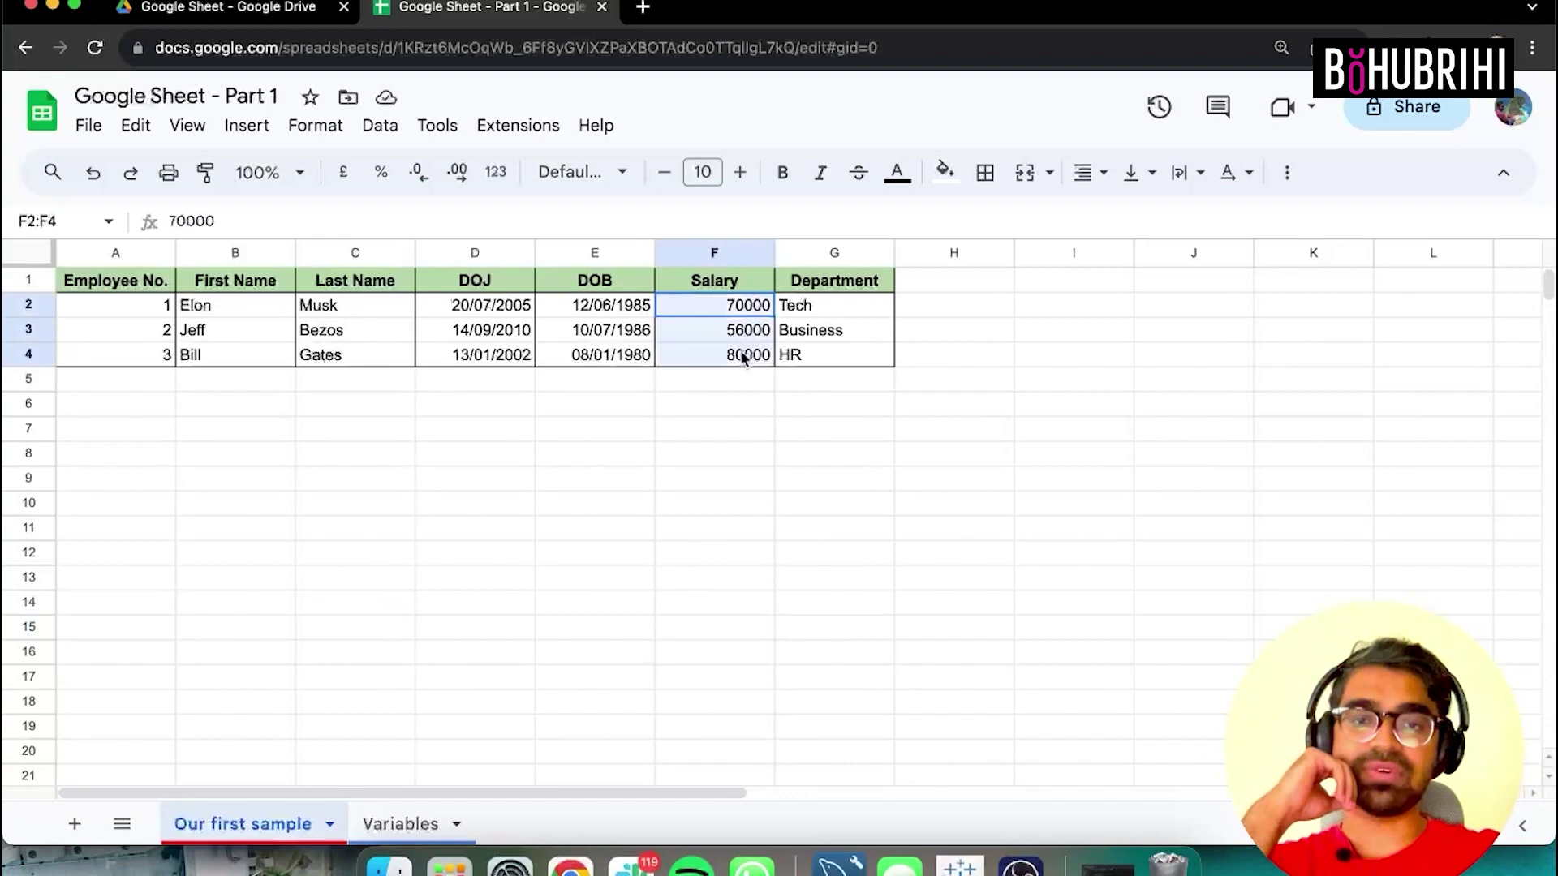
pyautogui.click(305, 130)
pyautogui.moveTo(557, 231)
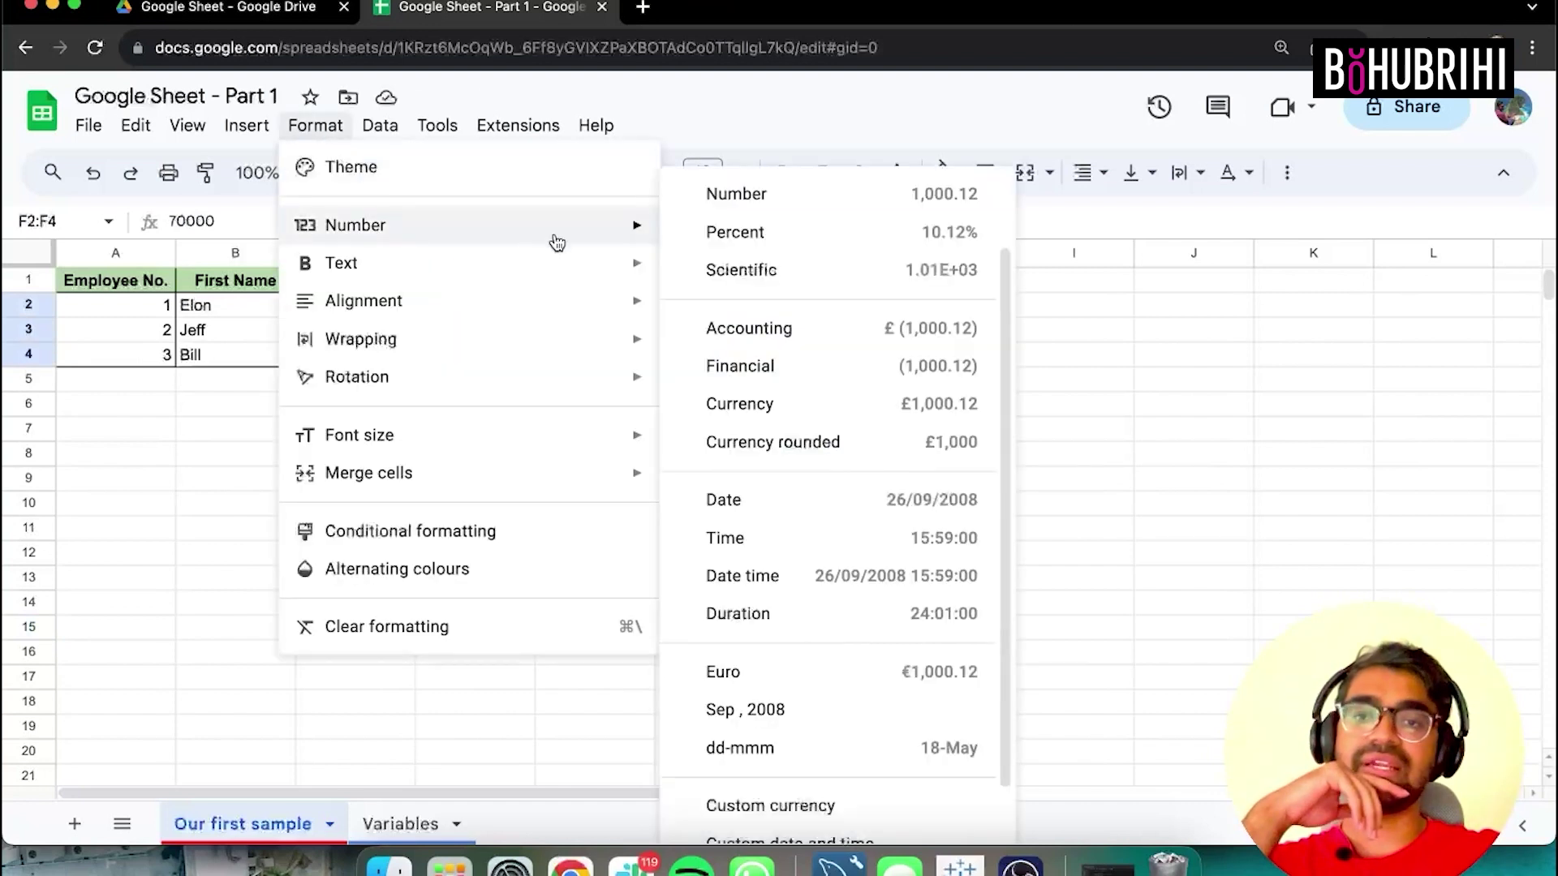
pyautogui.click(800, 208)
pyautogui.click(417, 174)
pyautogui.click(418, 175)
# Try the Currency format on the salaries in F2:F4 and undo it.
pyautogui.click(300, 136)
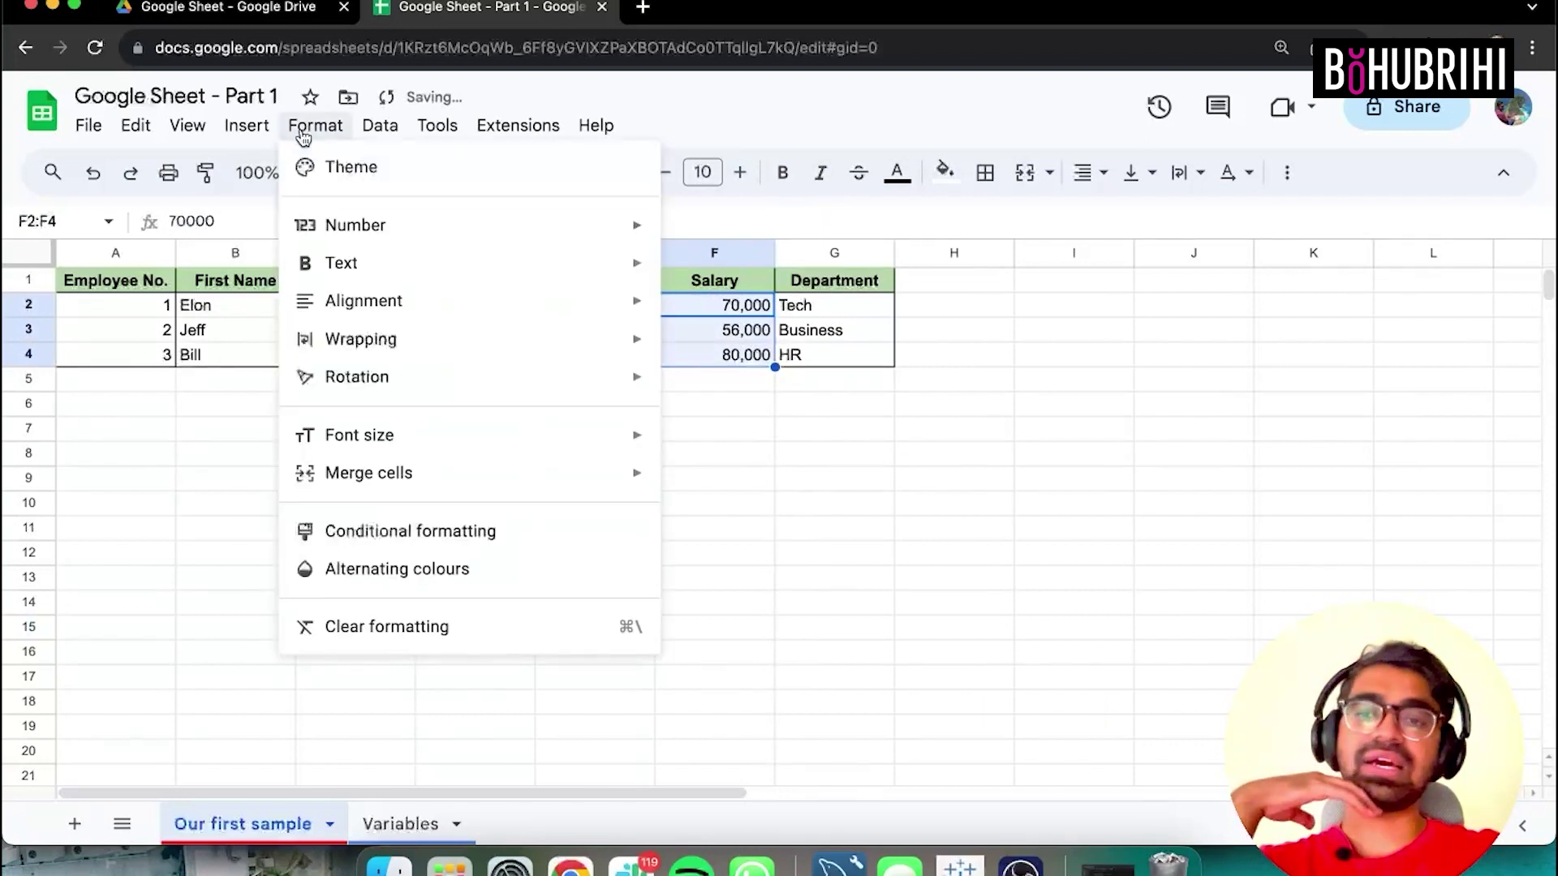
pyautogui.moveTo(570, 226)
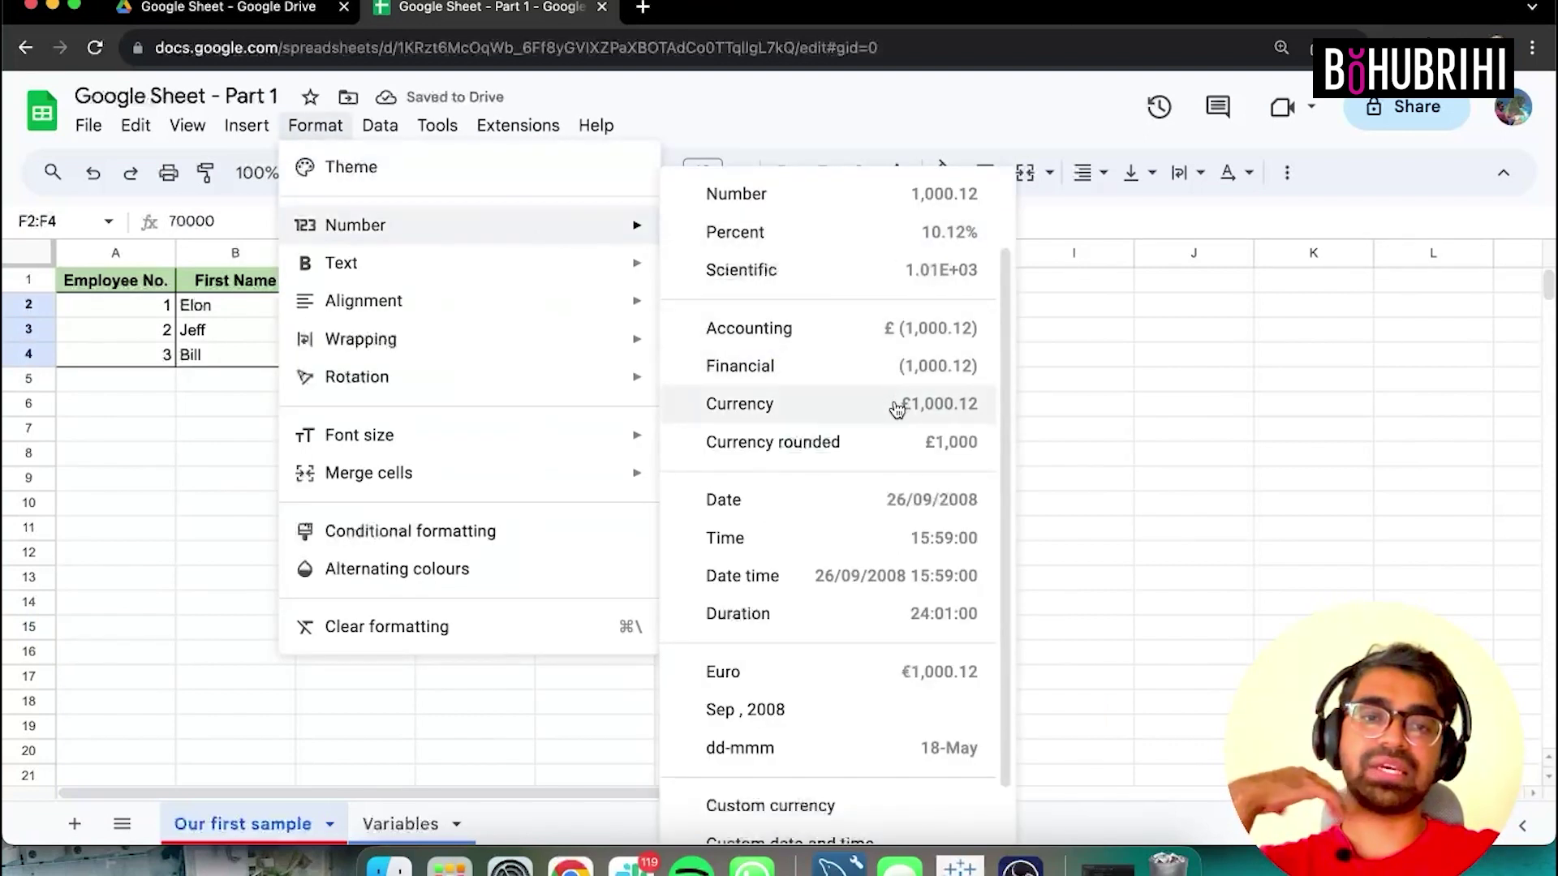
pyautogui.click(896, 404)
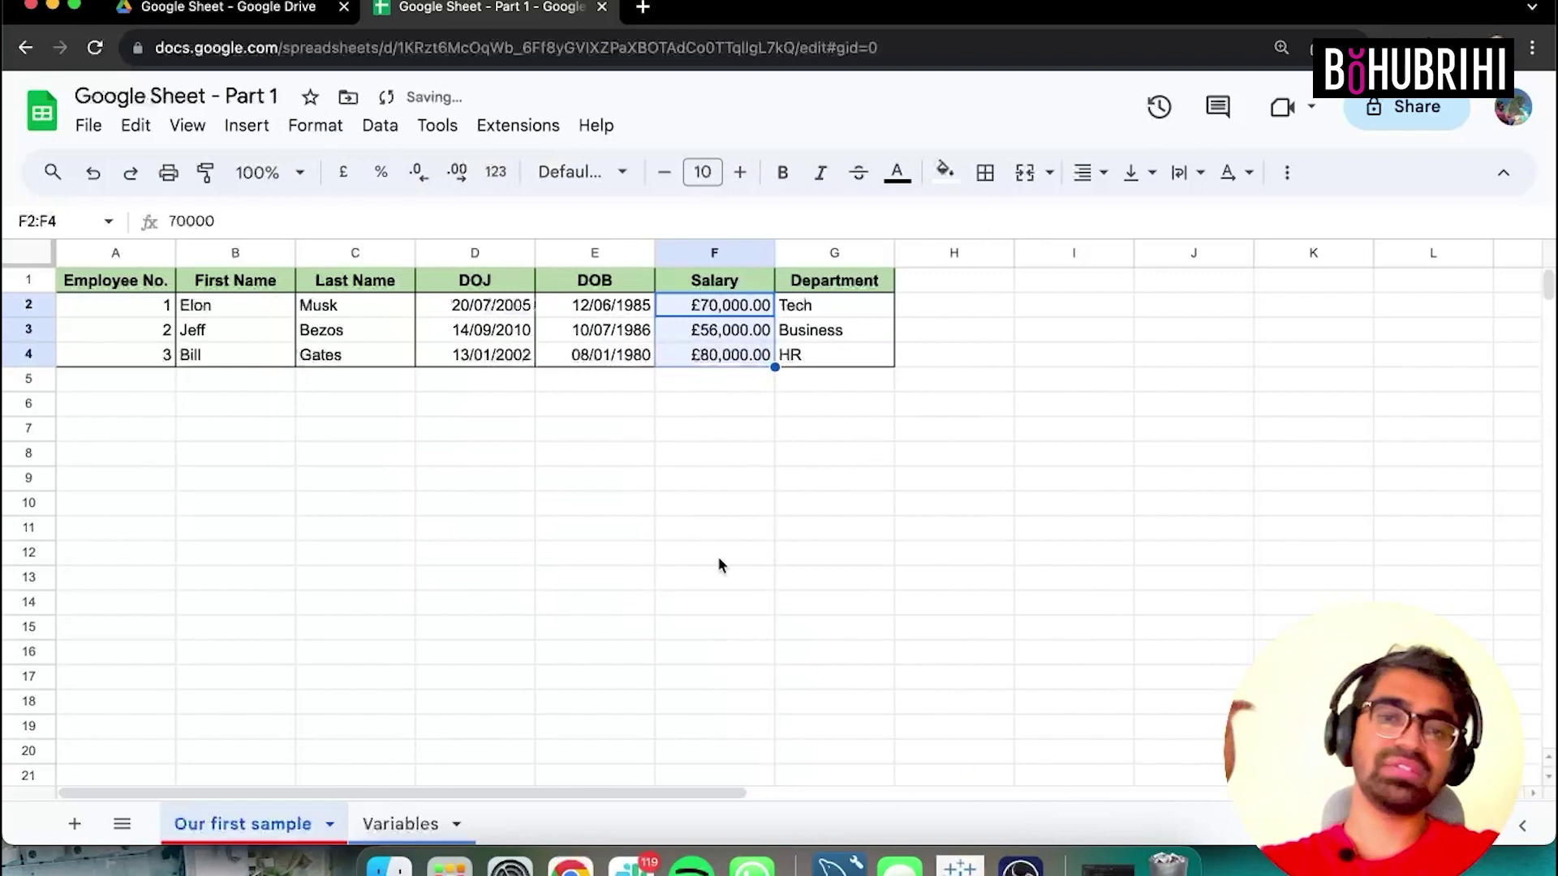
pyautogui.hotkey('ctrl', 'z')
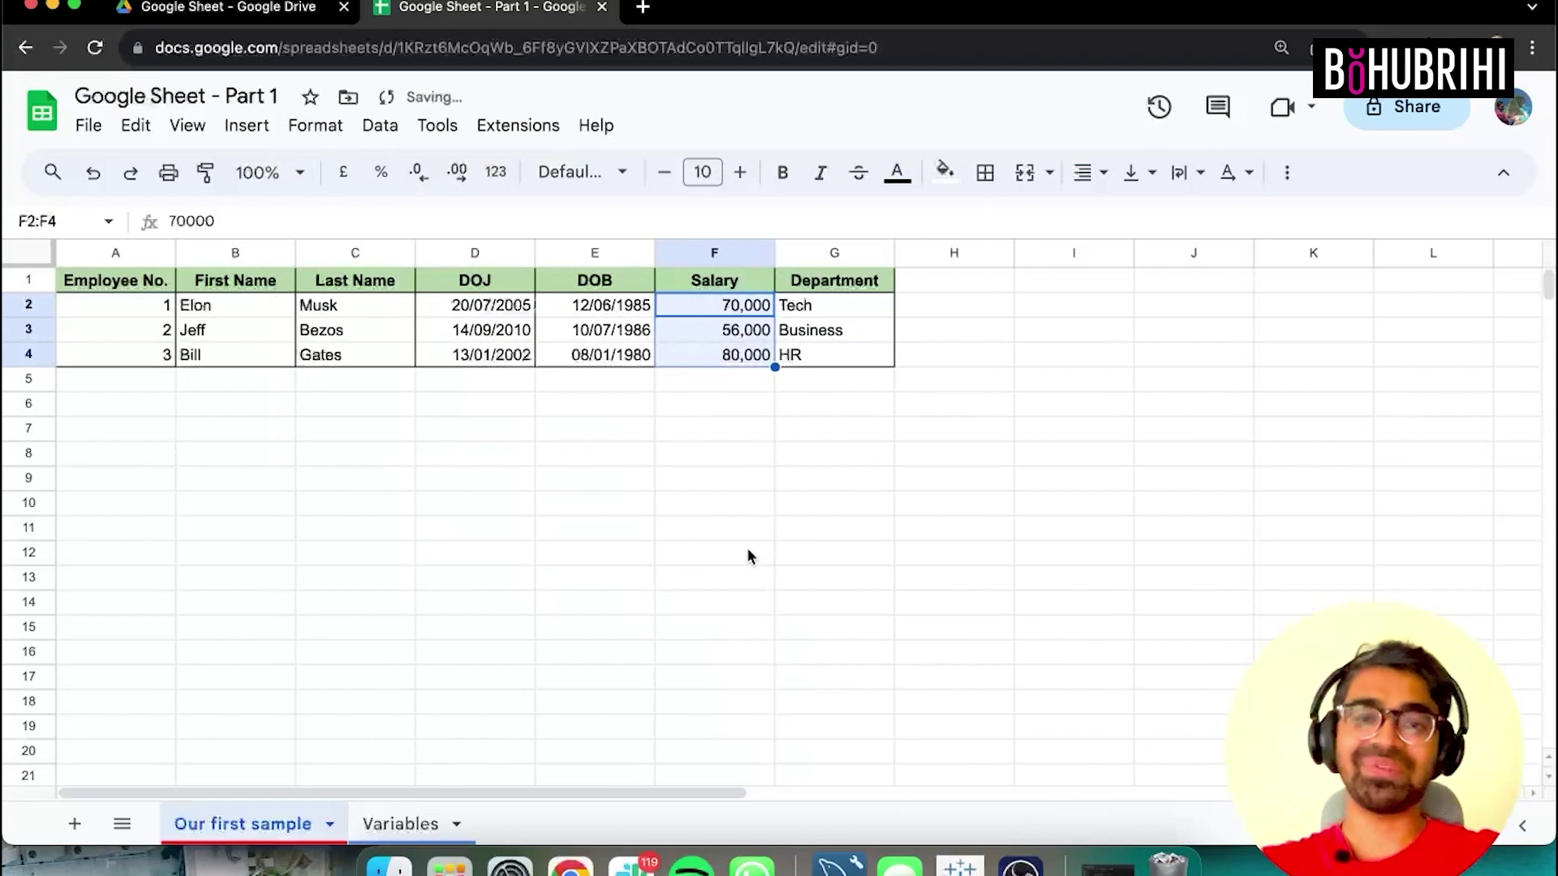
pyautogui.click(717, 408)
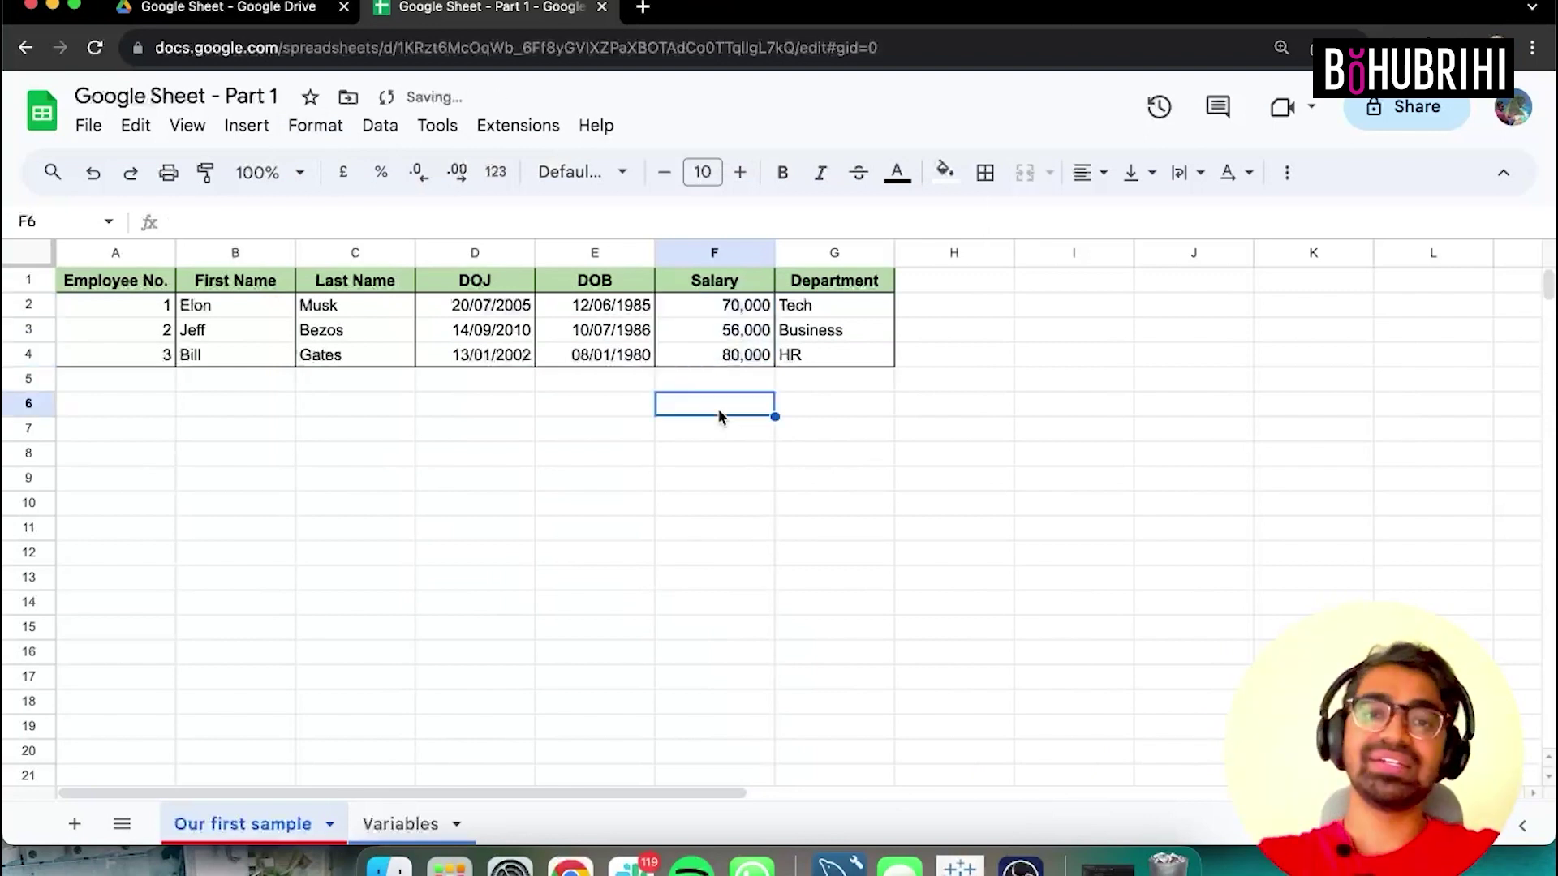
pyautogui.click(596, 576)
# Switch to the Variables sheet and enter the label Month in year in cell A1.
pyautogui.click(438, 826)
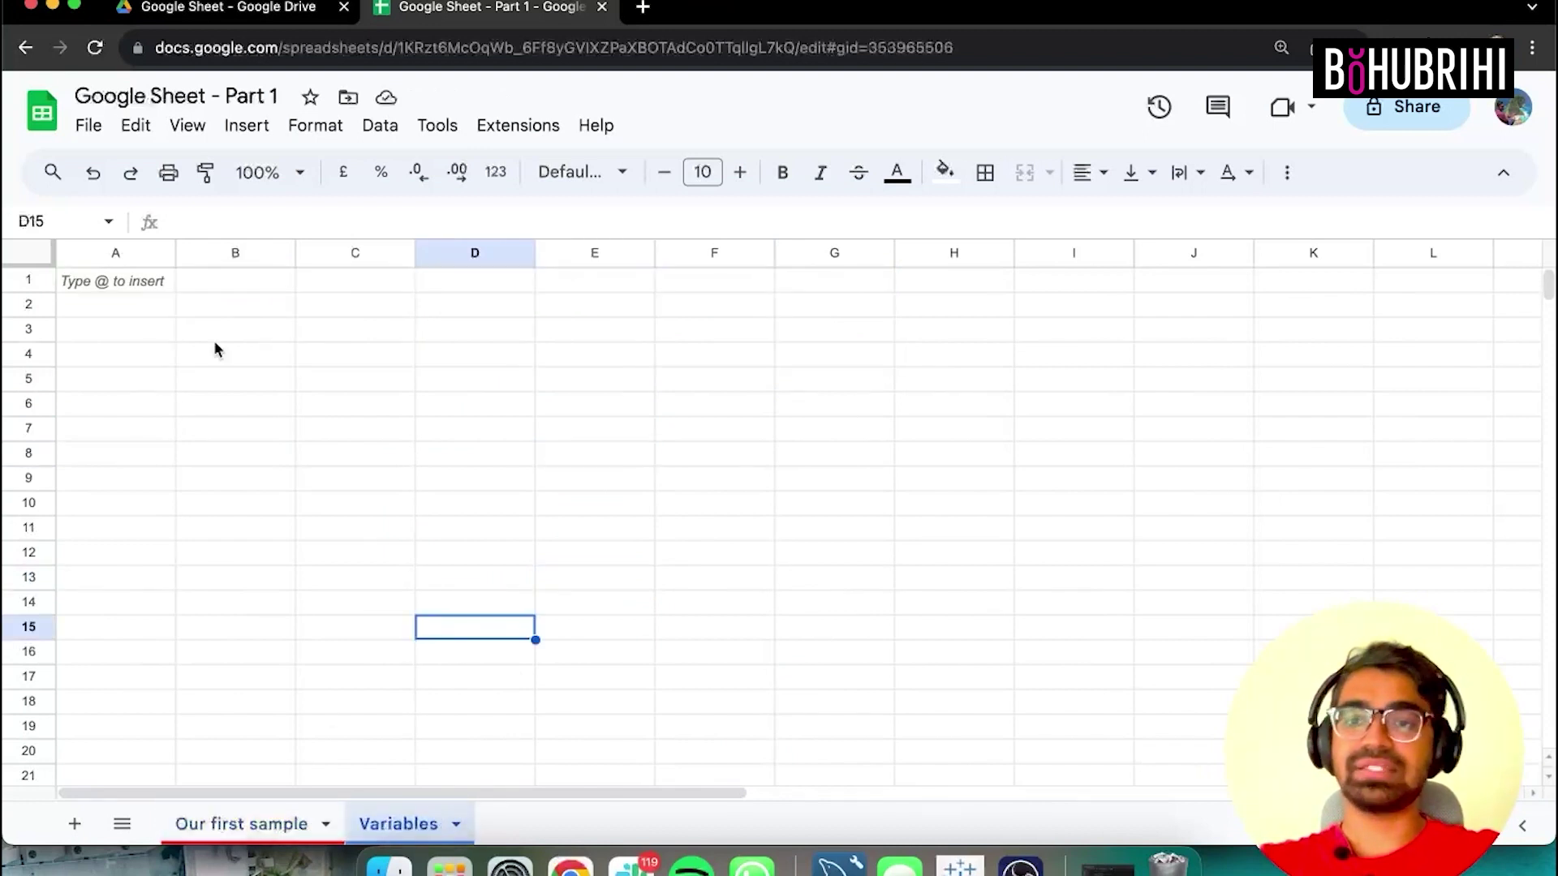
pyautogui.click(162, 285)
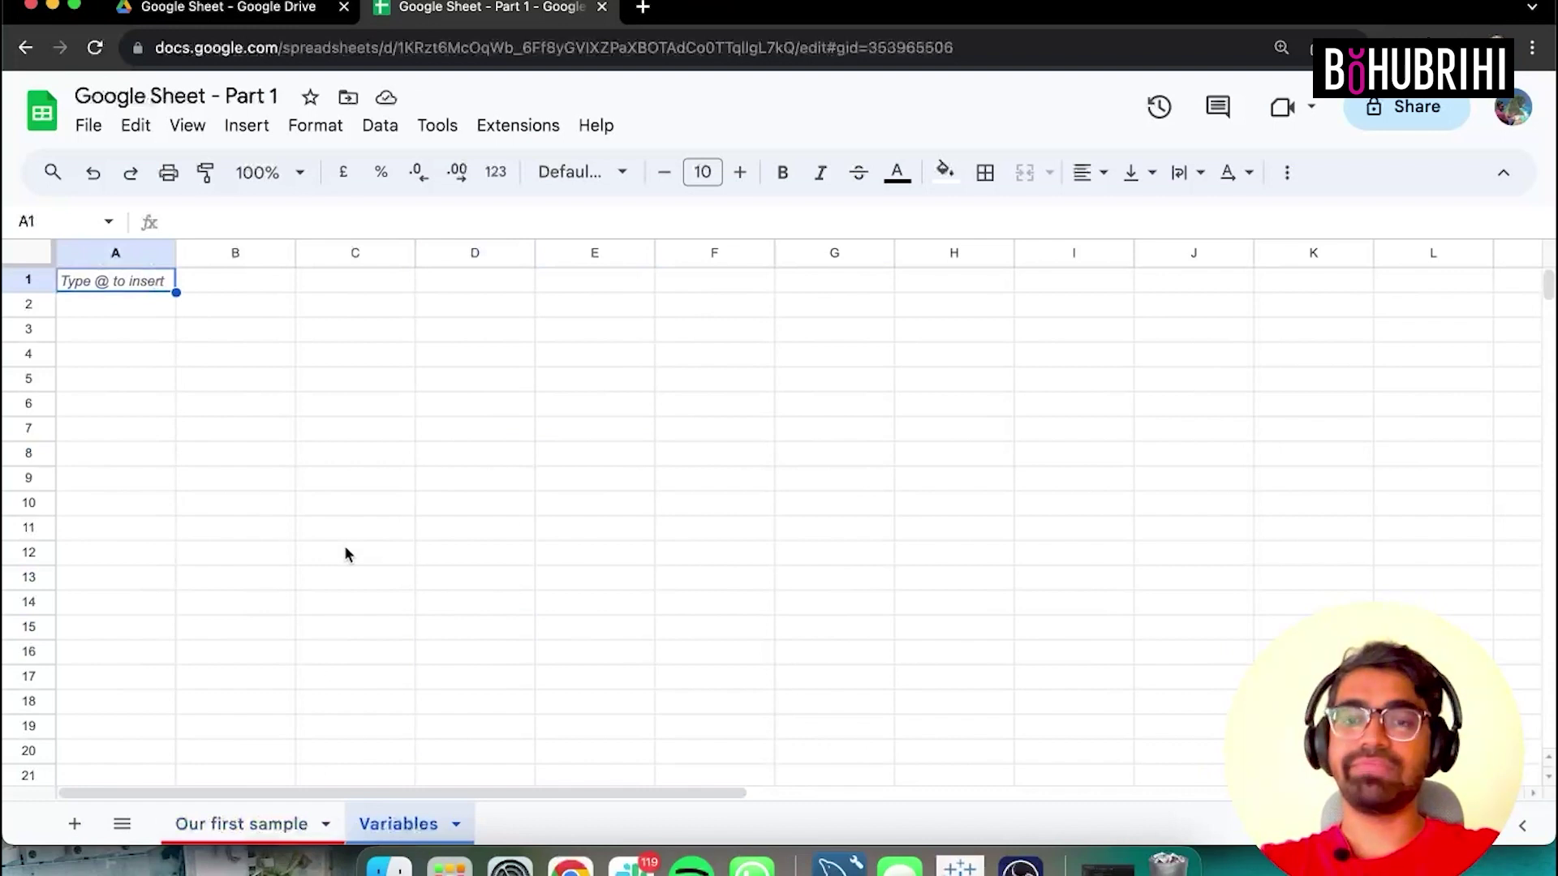
pyautogui.write('Year')
pyautogui.press('BackSpace')
pyautogui.press('BackSpace')
pyautogui.write('Mo')
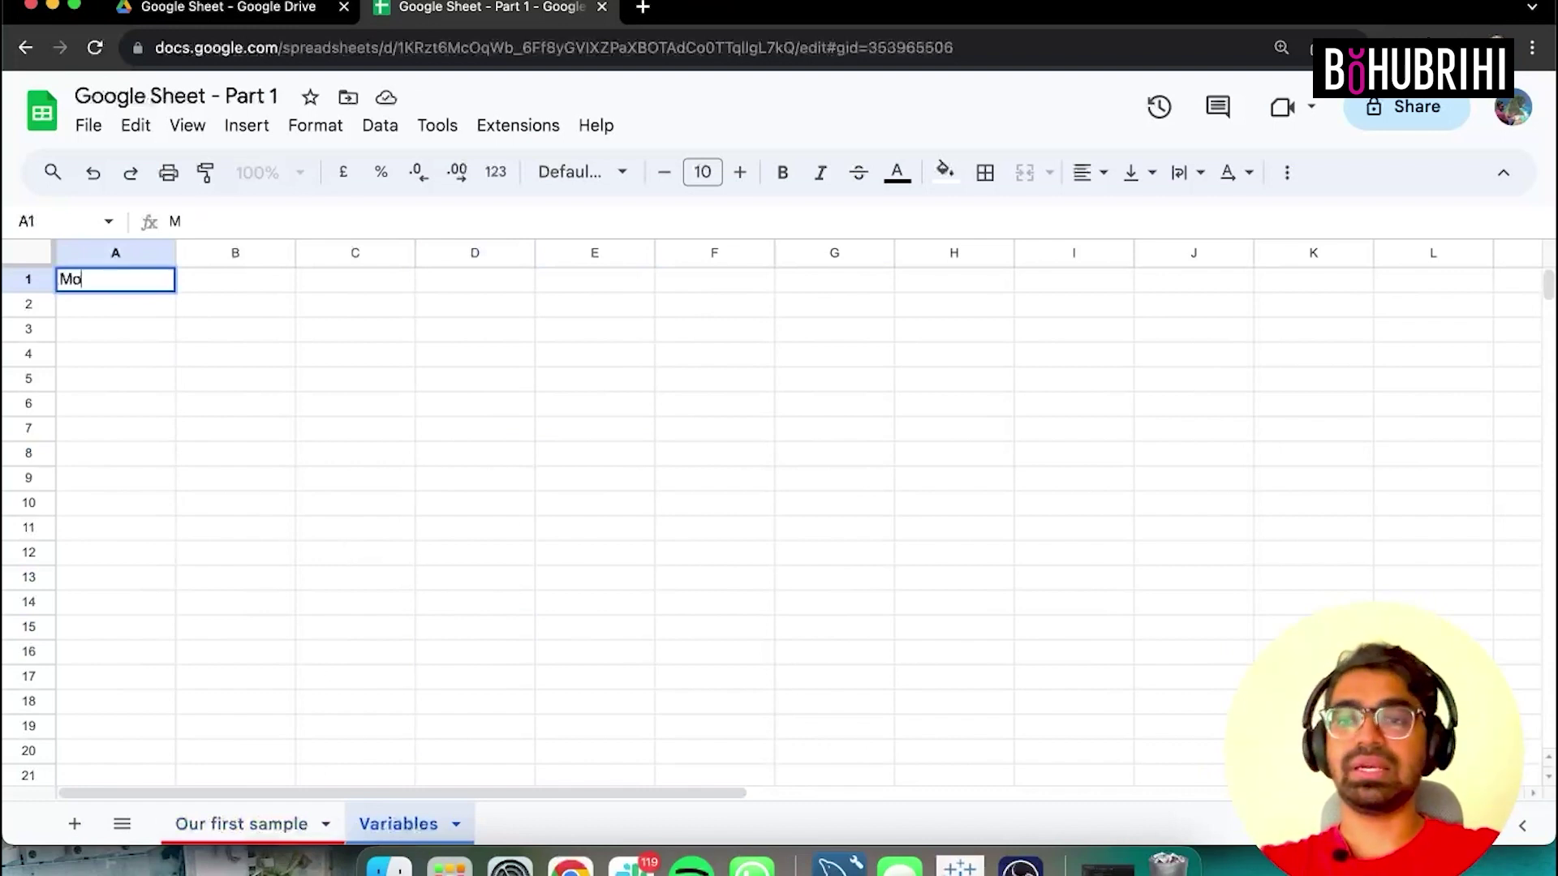
pyautogui.write('nth in ay')
pyautogui.press('BackSpace')
pyautogui.press('BackSpace')
pyautogui.write('yae')
pyautogui.write('r')
pyautogui.press('BackSpace')
pyautogui.press('BackSpace')
pyautogui.press('BackSpace')
pyautogui.write('ear')
# Enter the value 12 in cell B1 beside the Month in year label.
pyautogui.press('Tab')
pyautogui.write('12')
pyautogui.press('Return')
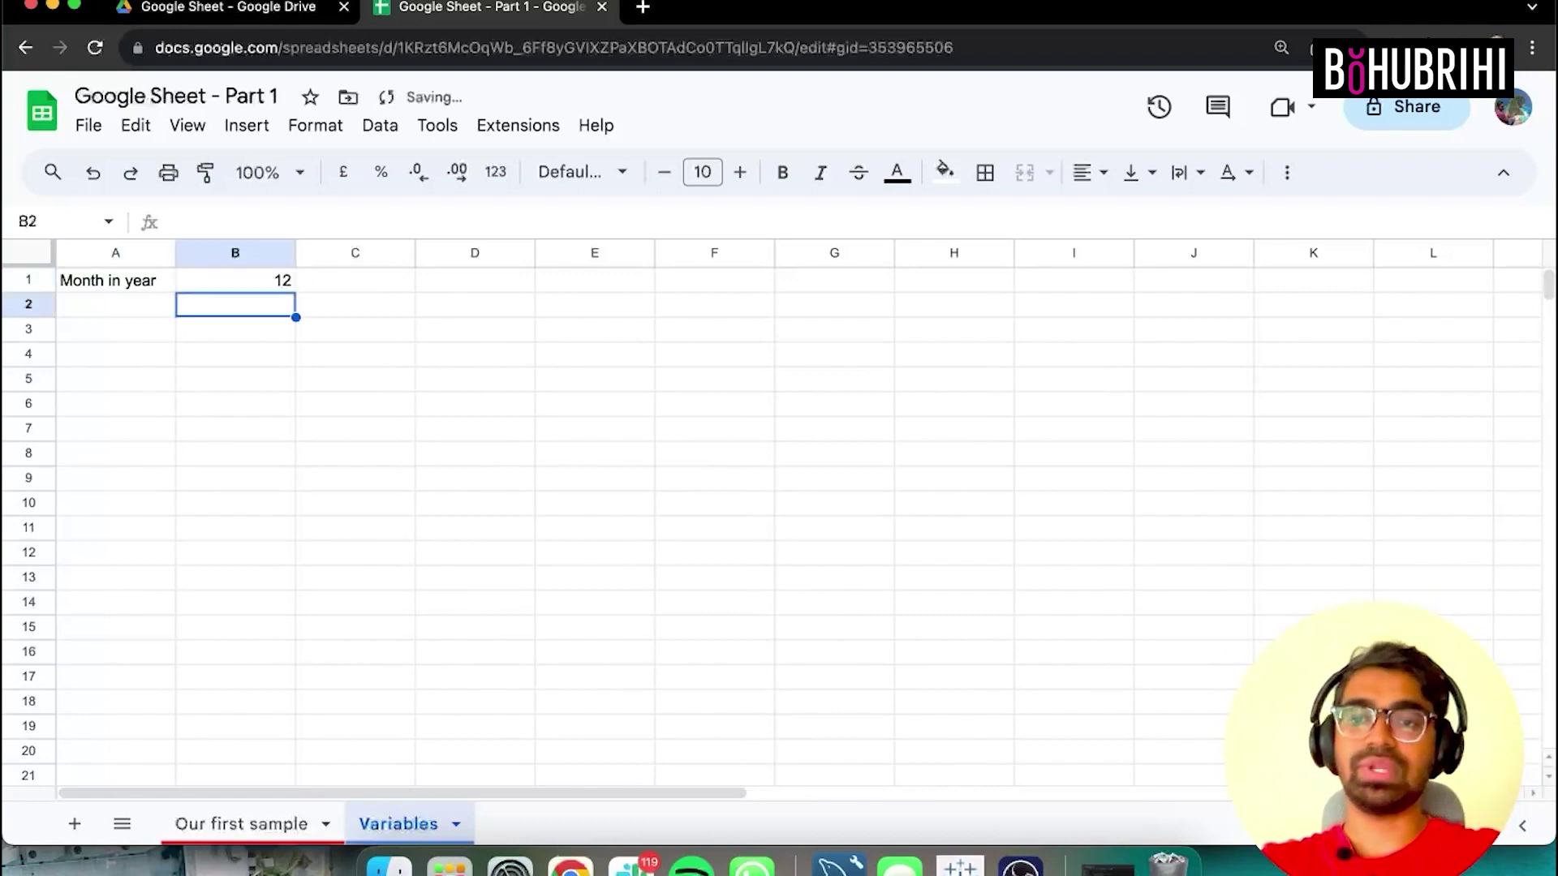
# Switch to the Our first sample sheet and rename the Salary header in F1 to Monthly Salary.
pyautogui.click(259, 825)
pyautogui.click(753, 450)
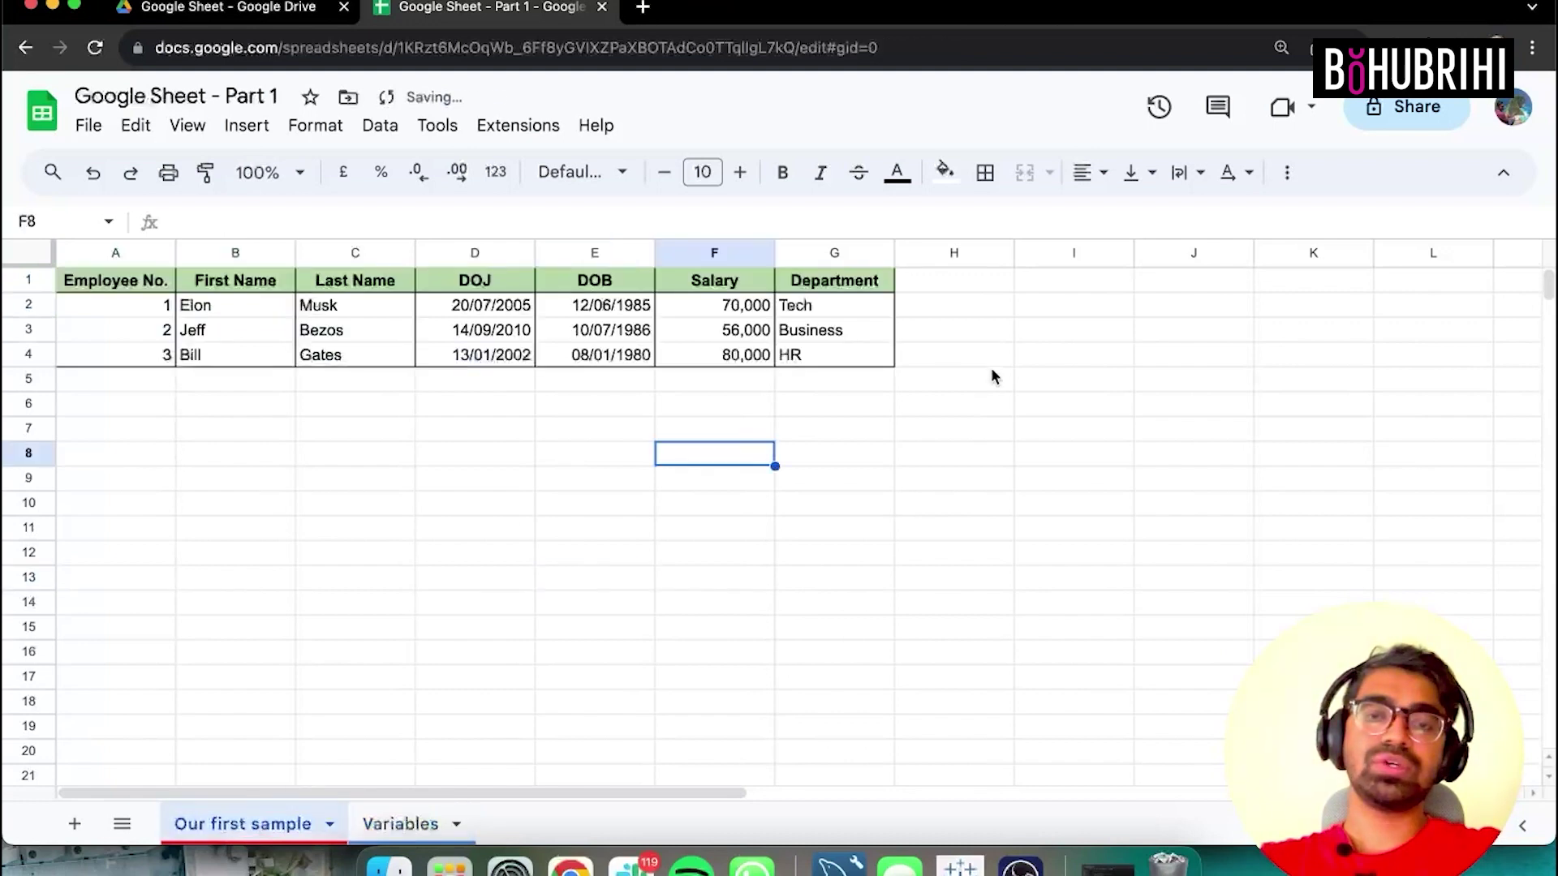
pyautogui.click(697, 282)
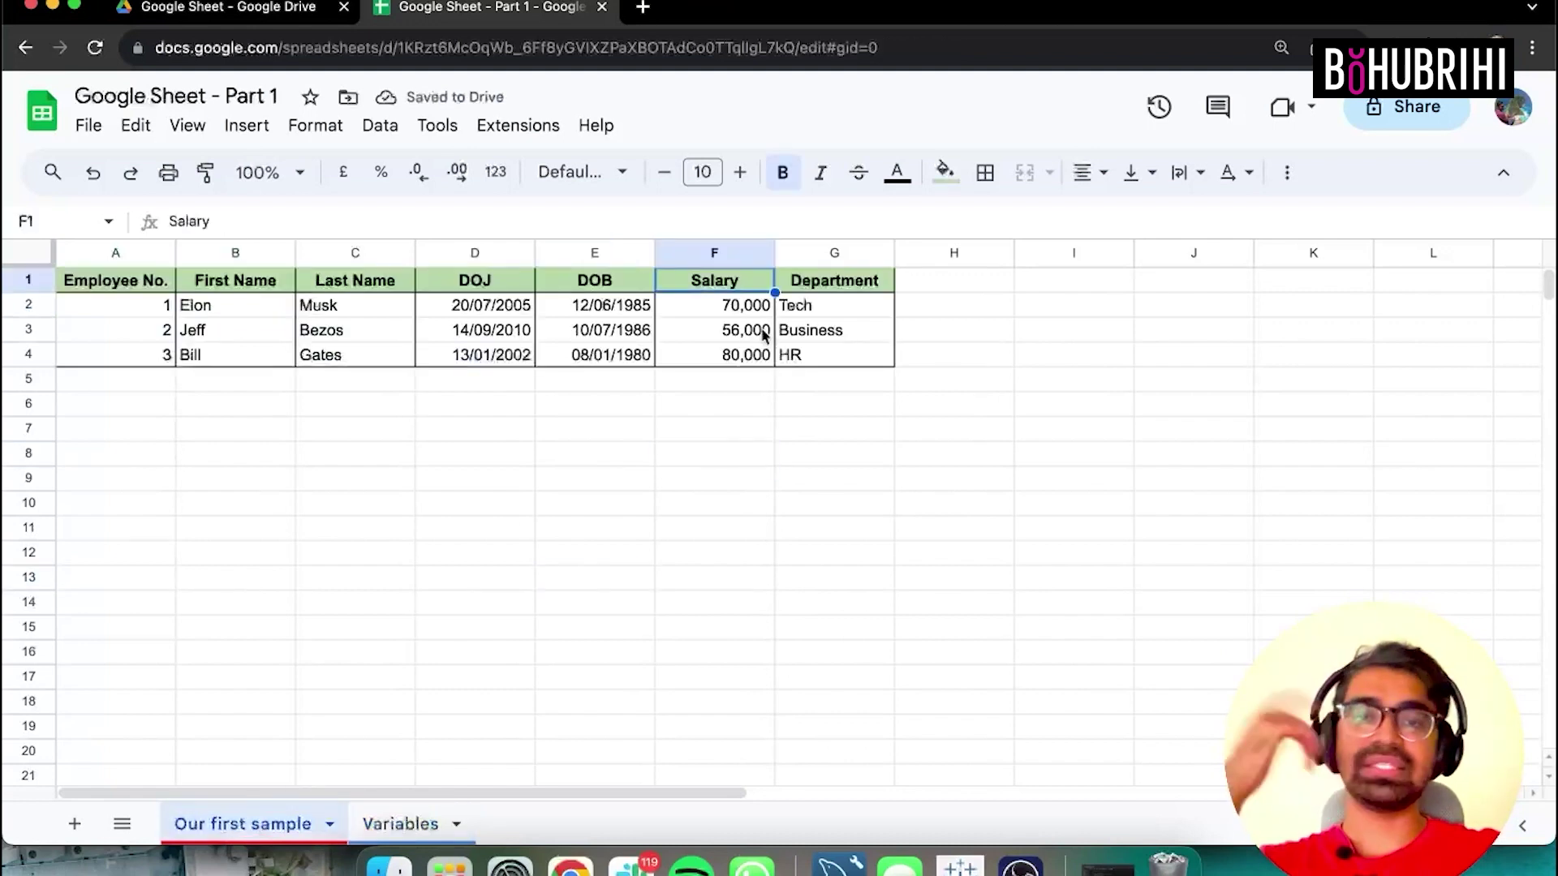
pyautogui.doubleClick(687, 281)
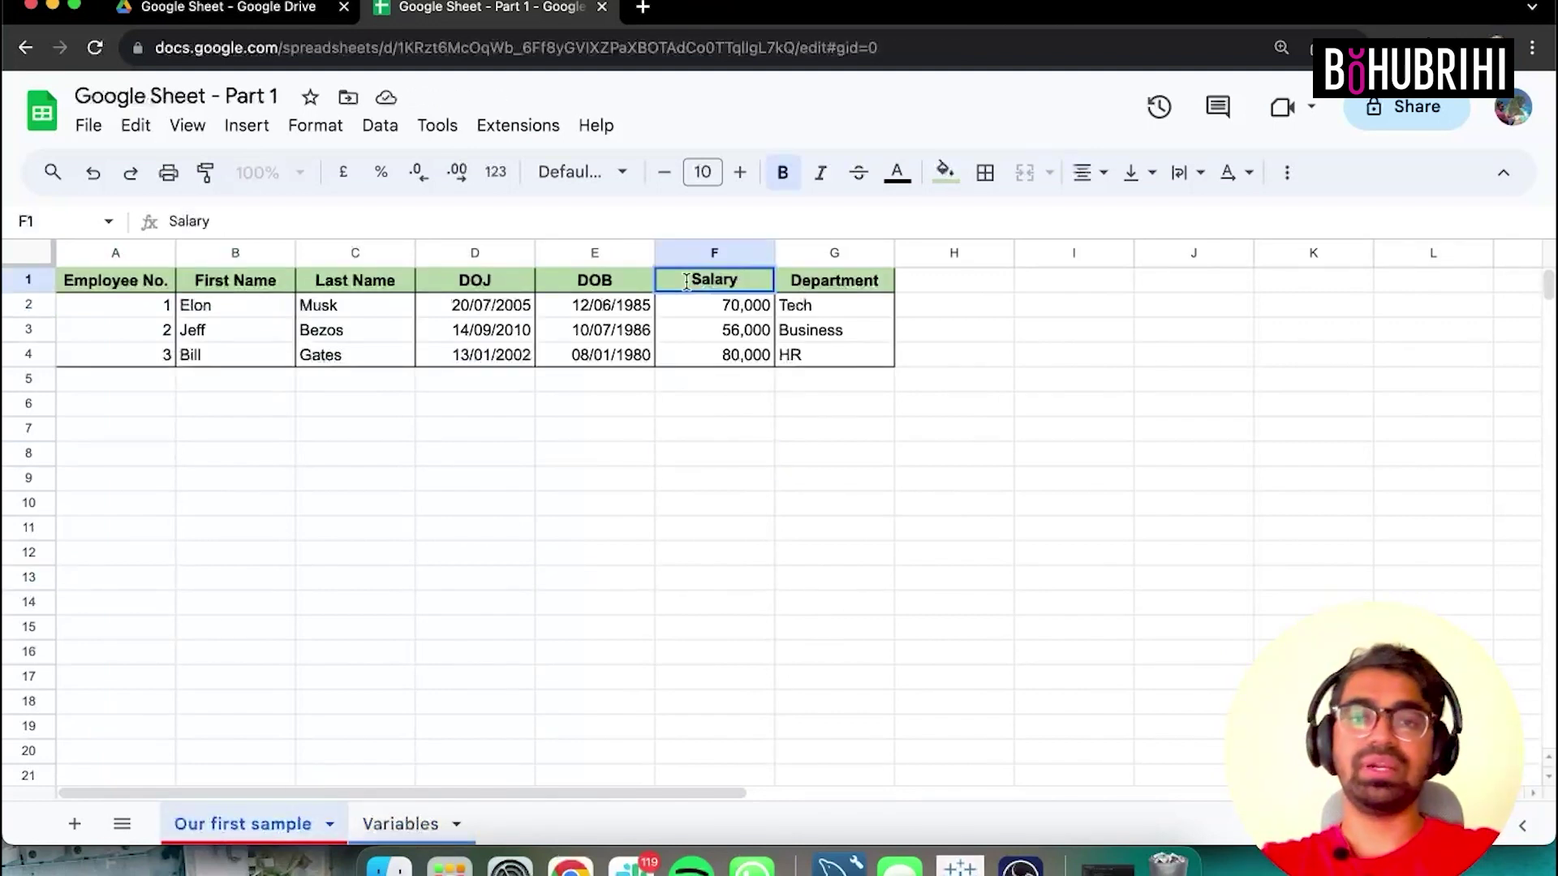
pyautogui.write('Monthly')
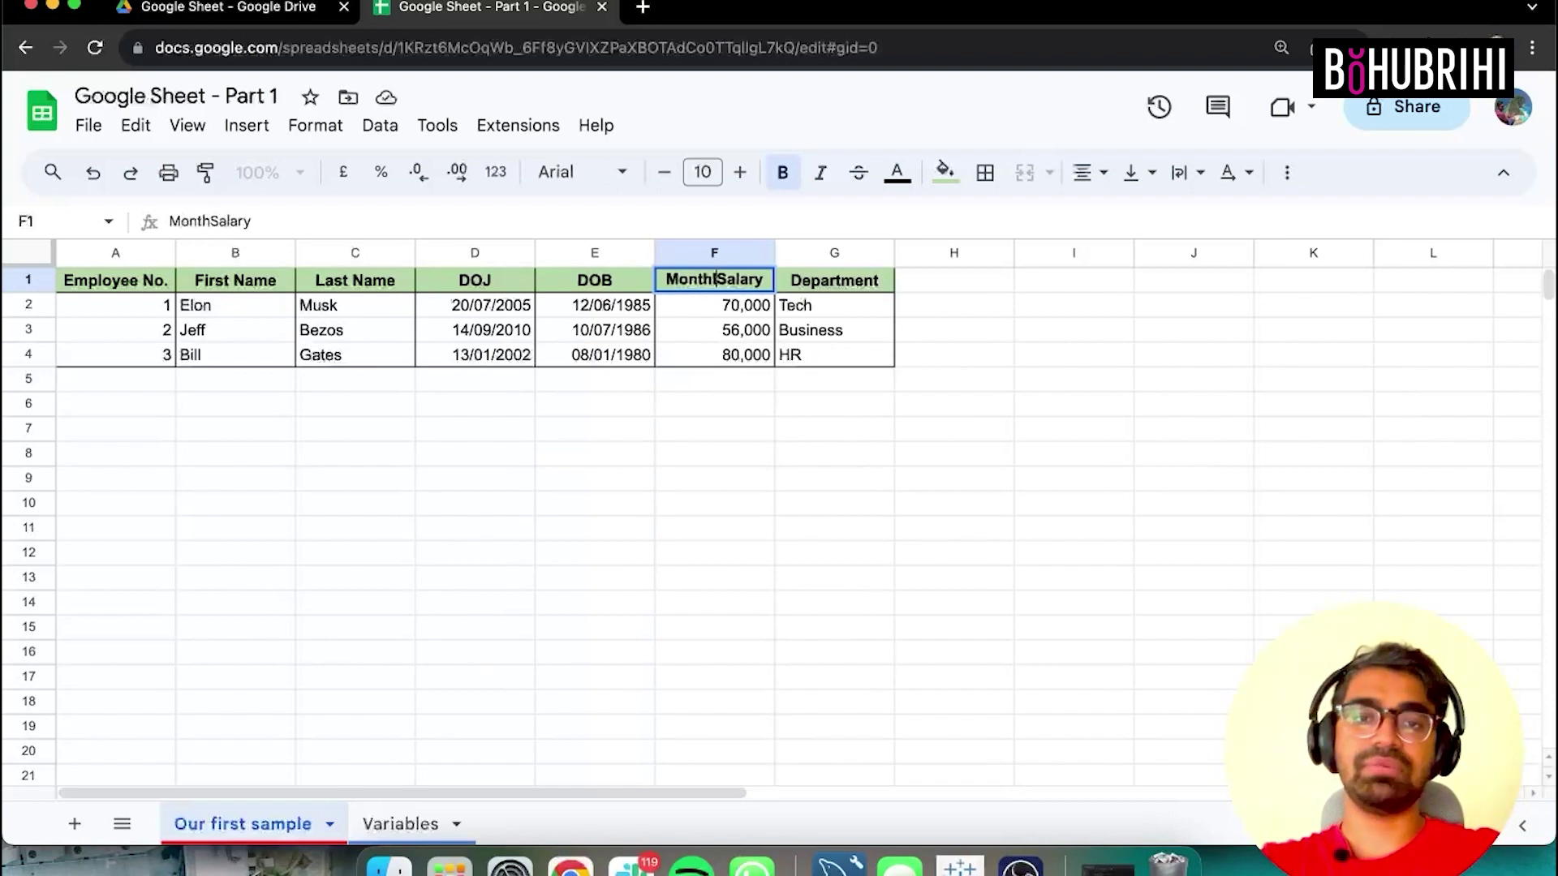
pyautogui.press('Return')
# Enter the header Annual Salary in cell H1 beside the Department column.
pyautogui.click(714, 280)
pyautogui.click(954, 279)
pyautogui.write('Annua')
pyautogui.write('l Salary')
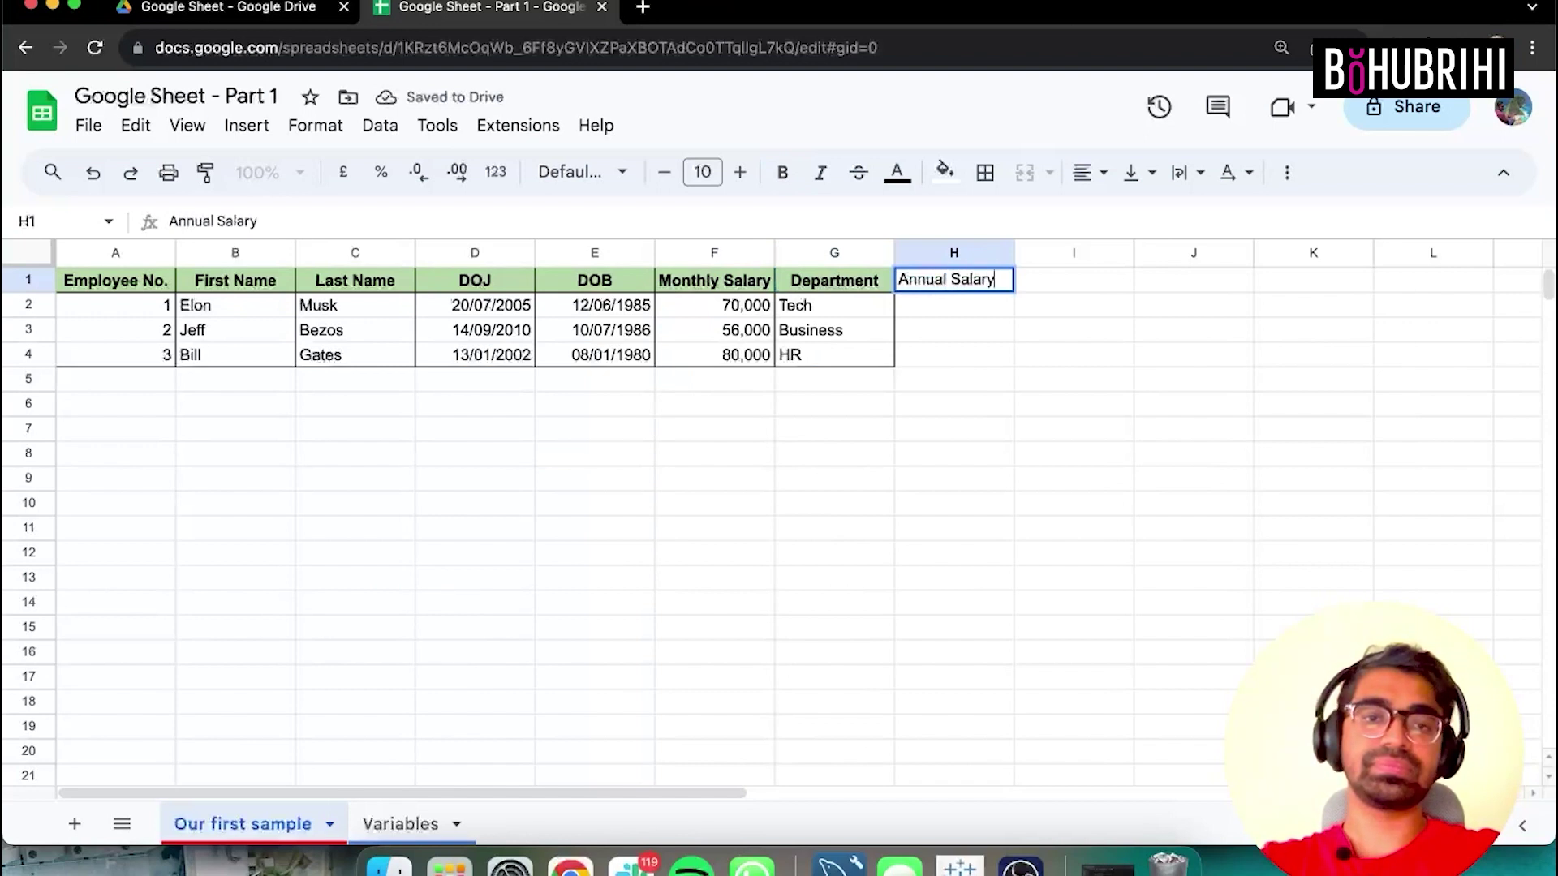
pyautogui.press('Return')
# Copy the formatting of the Monthly Salary cells F1:F4 onto the Annual Salary cells H1:H4.
pyautogui.moveTo(823, 282); pyautogui.dragTo(848, 334)
pyautogui.moveTo(714, 280); pyautogui.dragTo(722, 361)
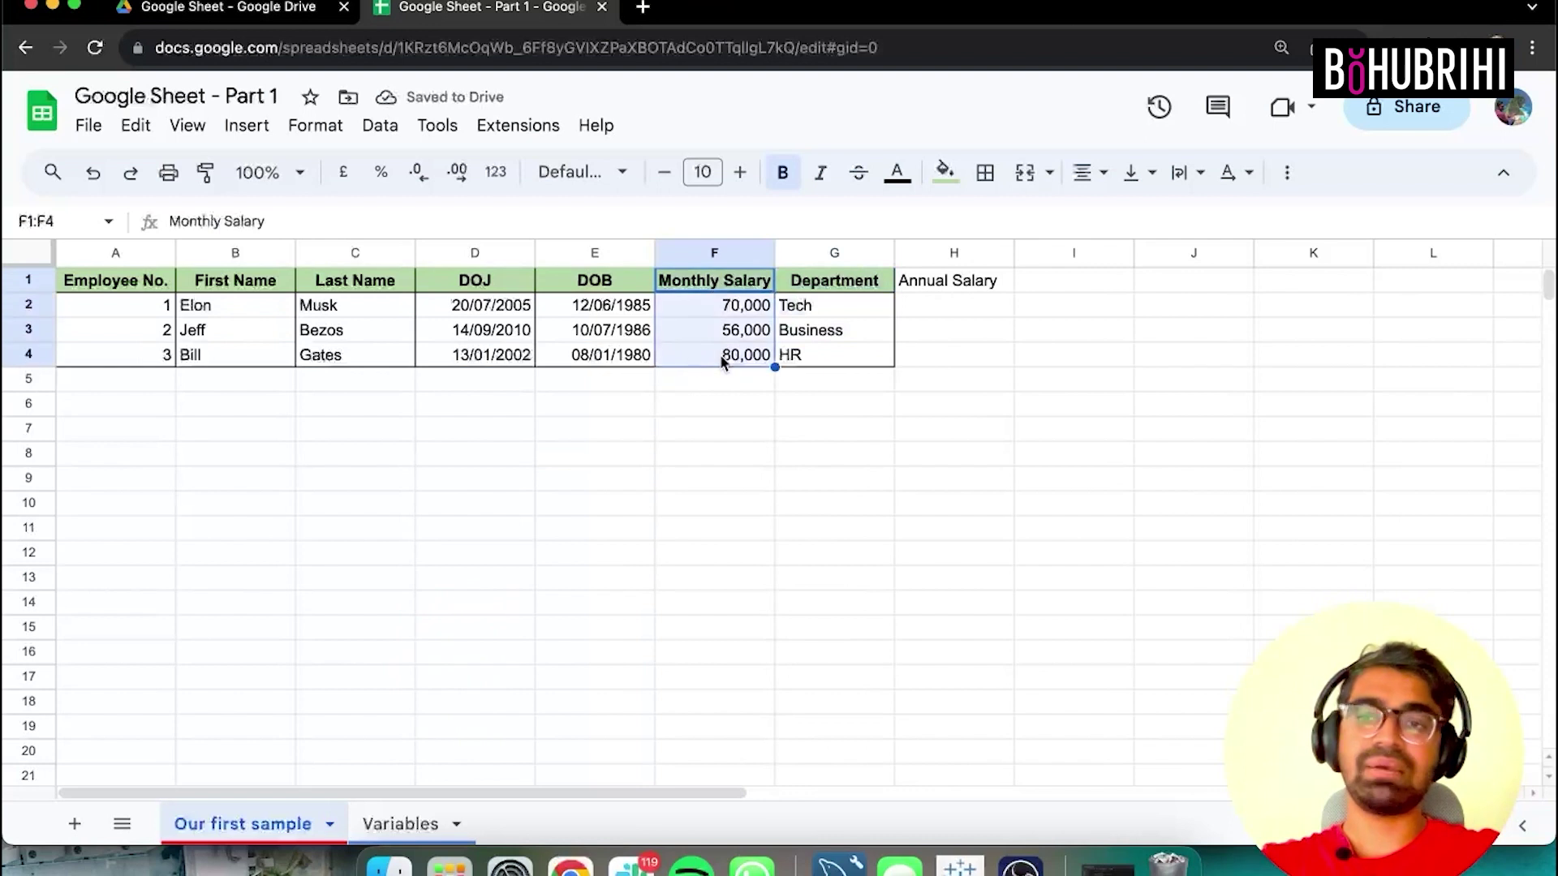
pyautogui.click(205, 172)
pyautogui.moveTo(977, 286); pyautogui.dragTo(973, 357)
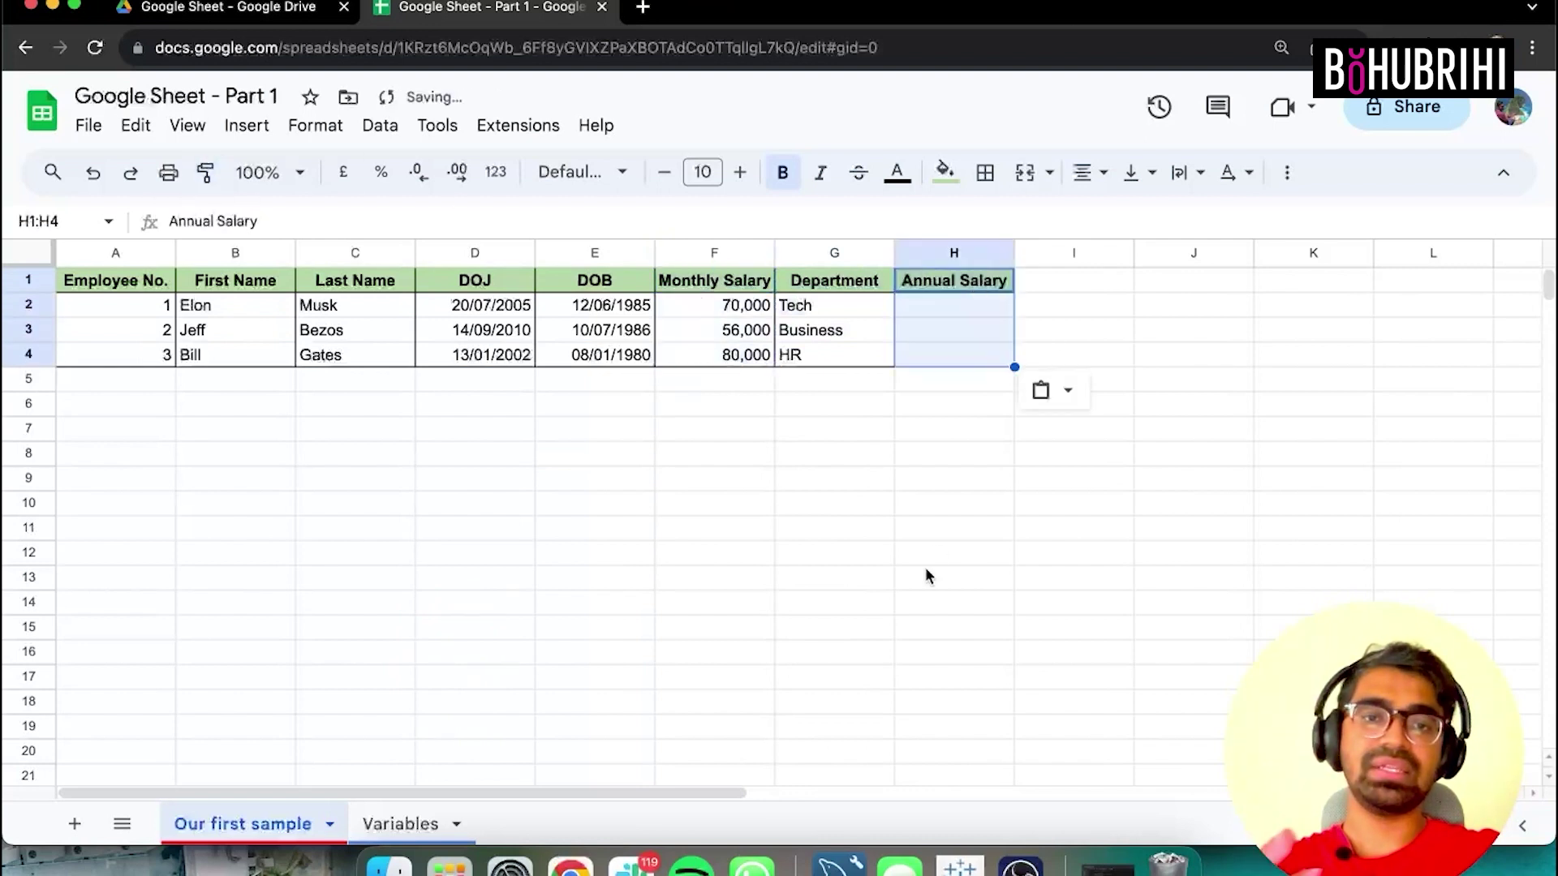
pyautogui.click(926, 572)
# Enter a formula in H2 multiplying the monthly salary by the months value on the Variables sheet, =F2*Variables!B1.
pyautogui.click(730, 309)
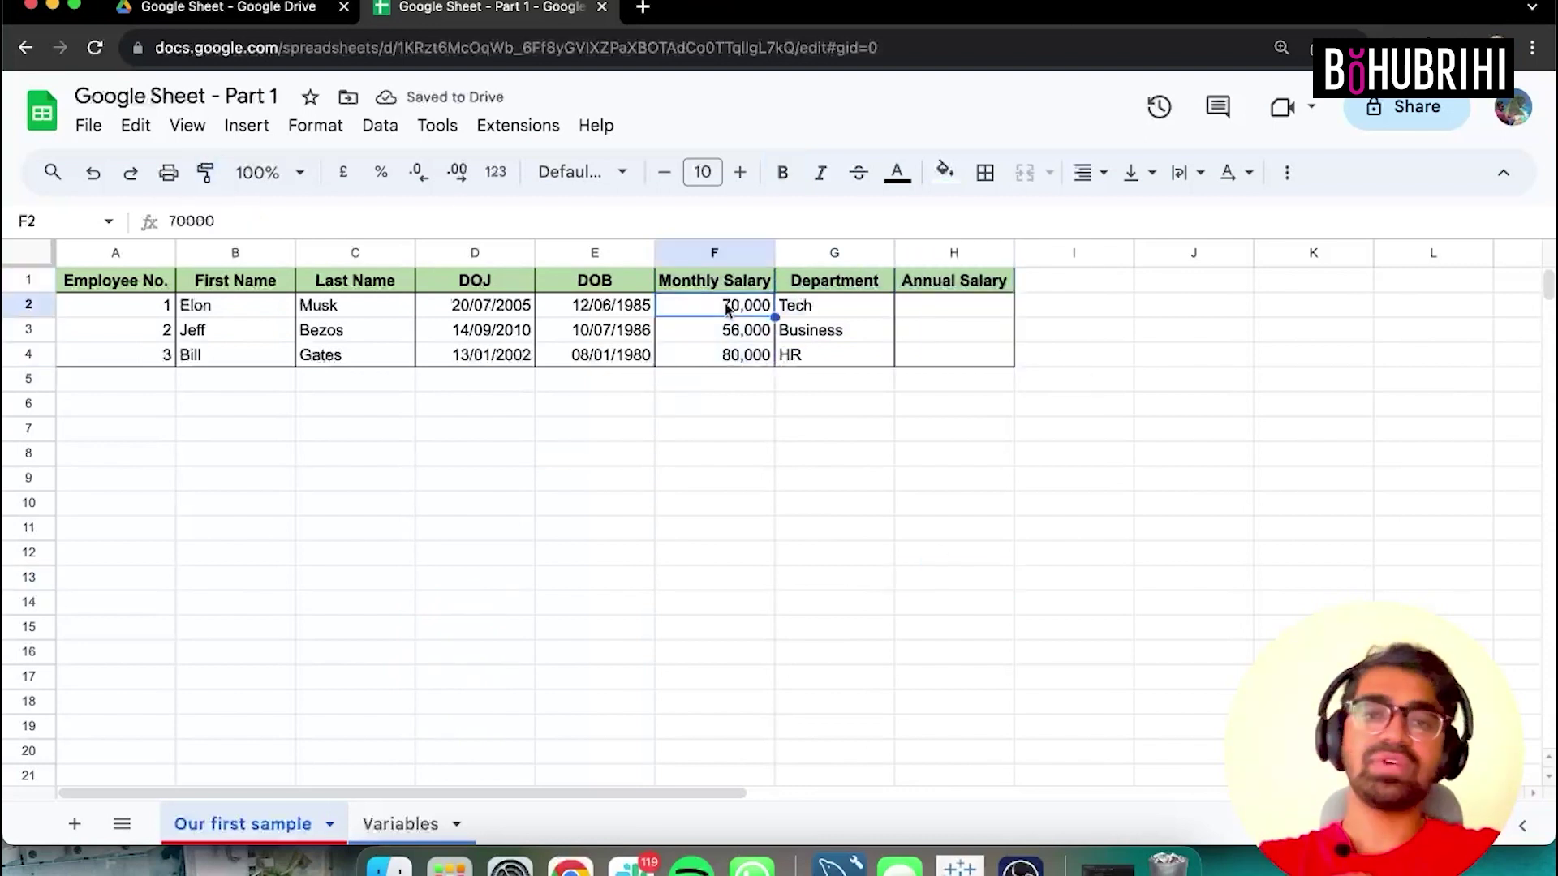
pyautogui.click(975, 311)
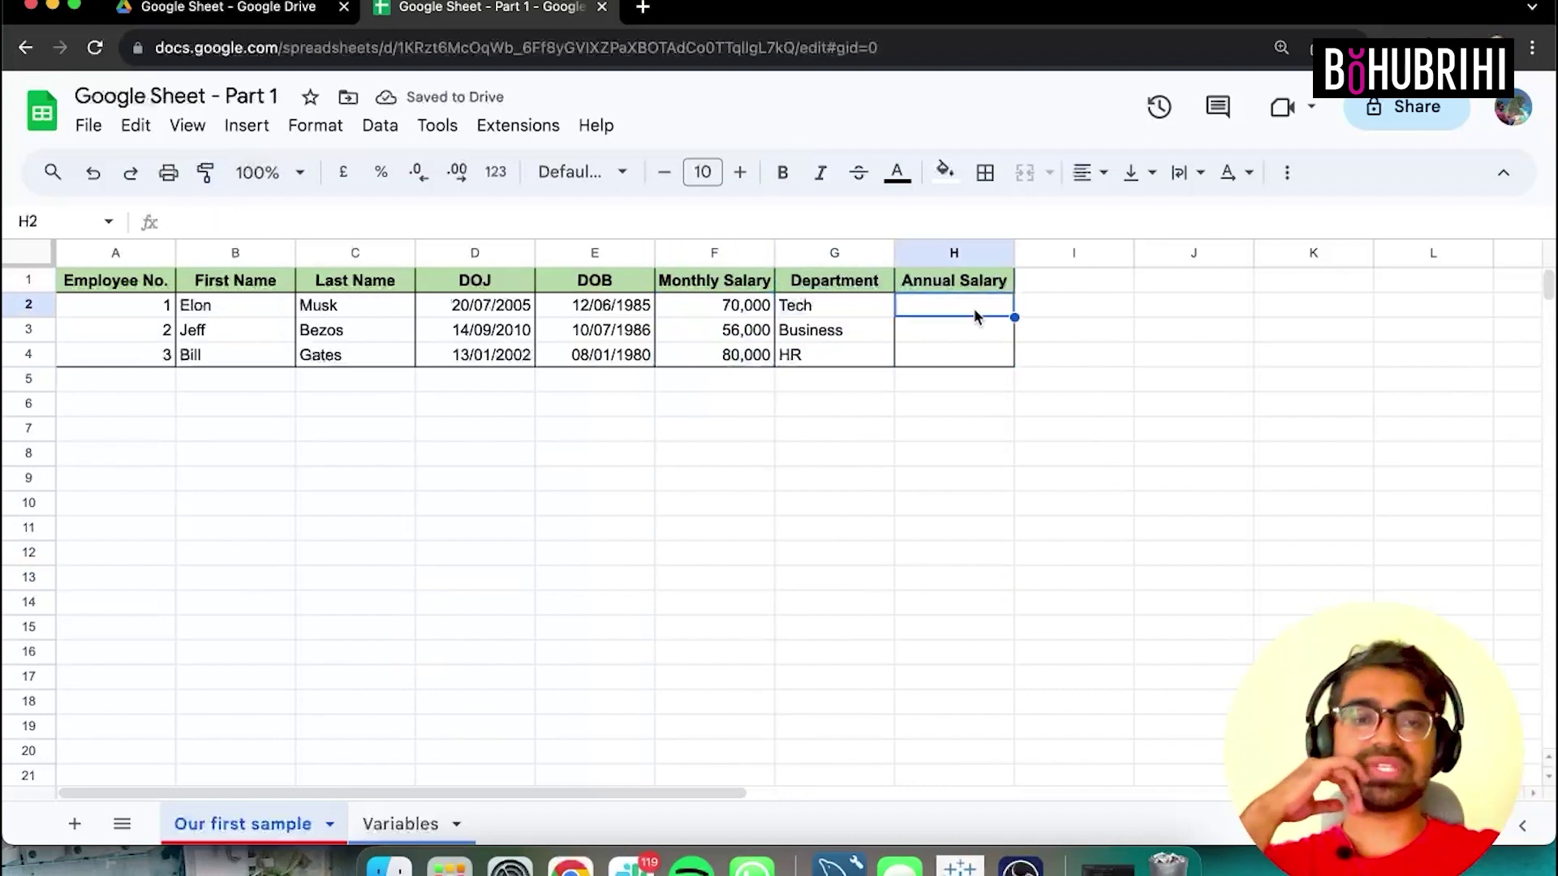
pyautogui.write('=')
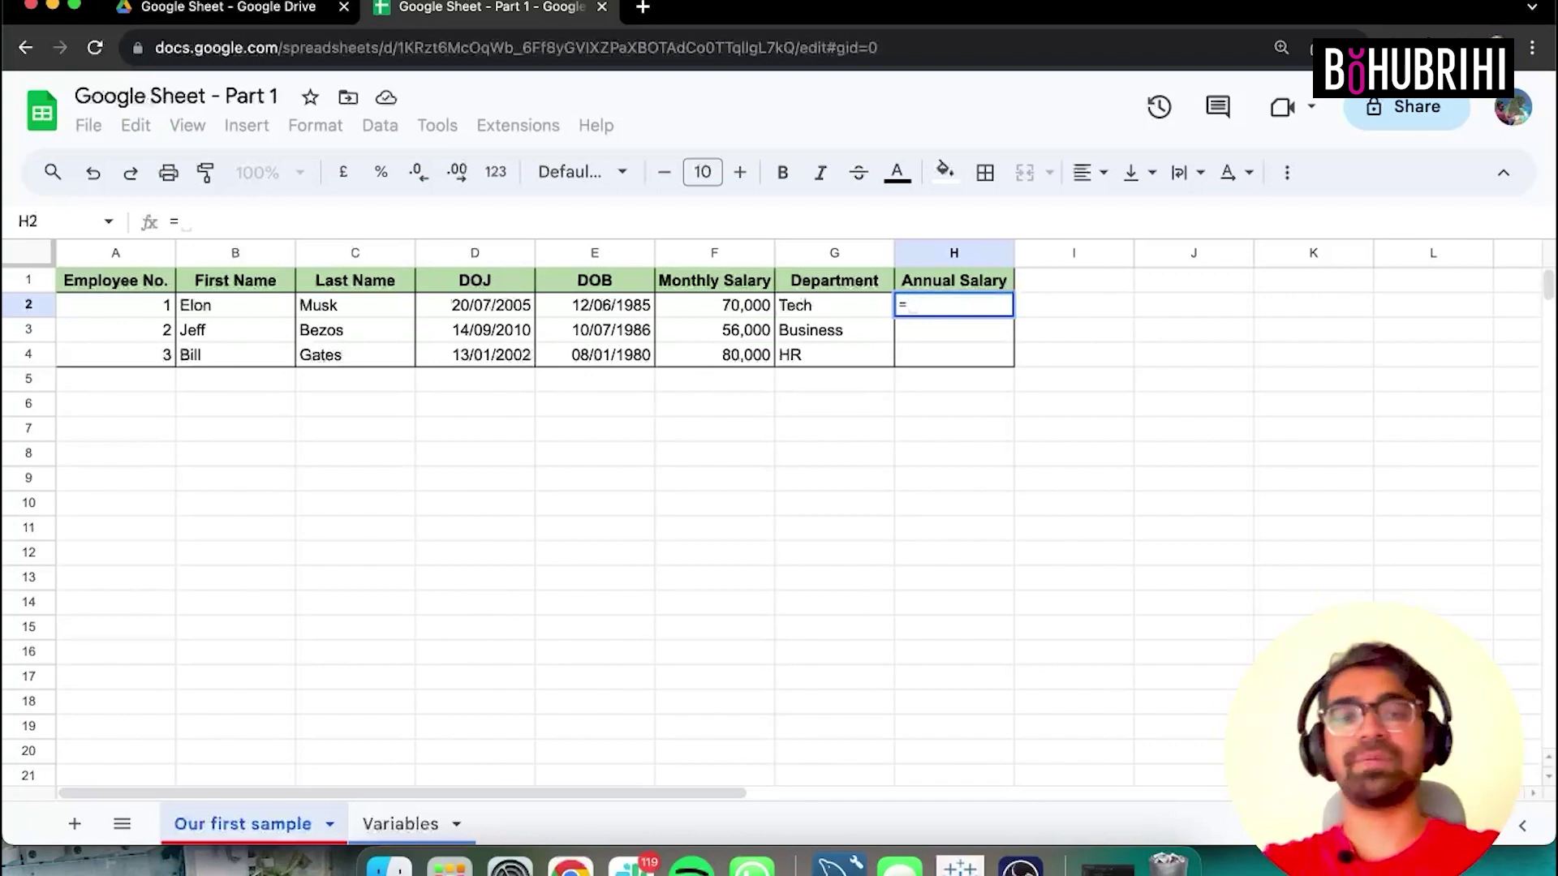
pyautogui.press('Left')
pyautogui.press('Left')
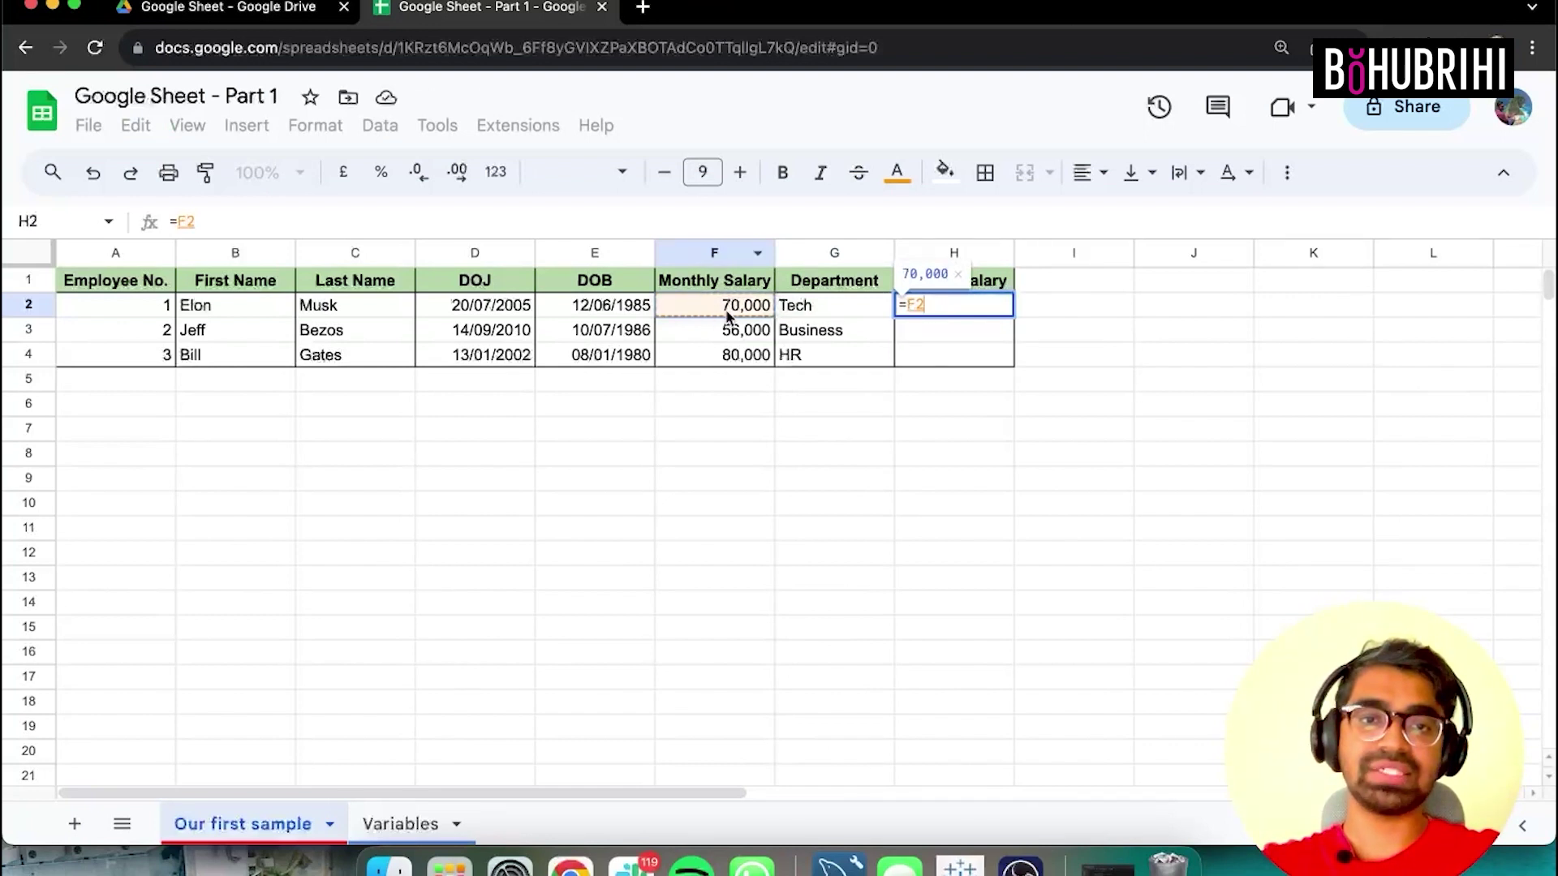
pyautogui.write('*')
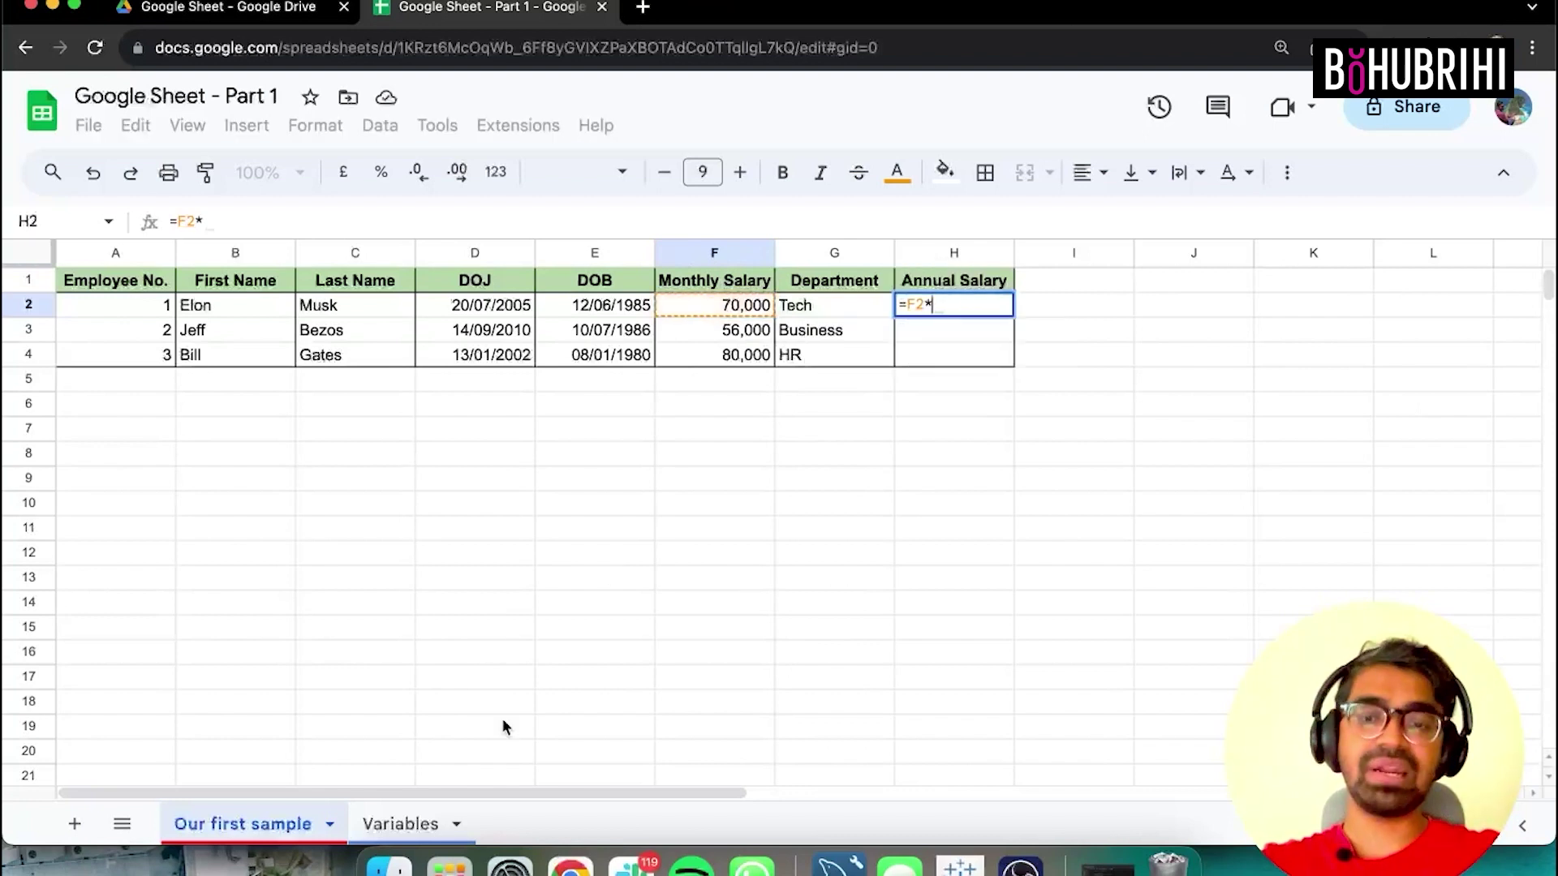
pyautogui.click(400, 823)
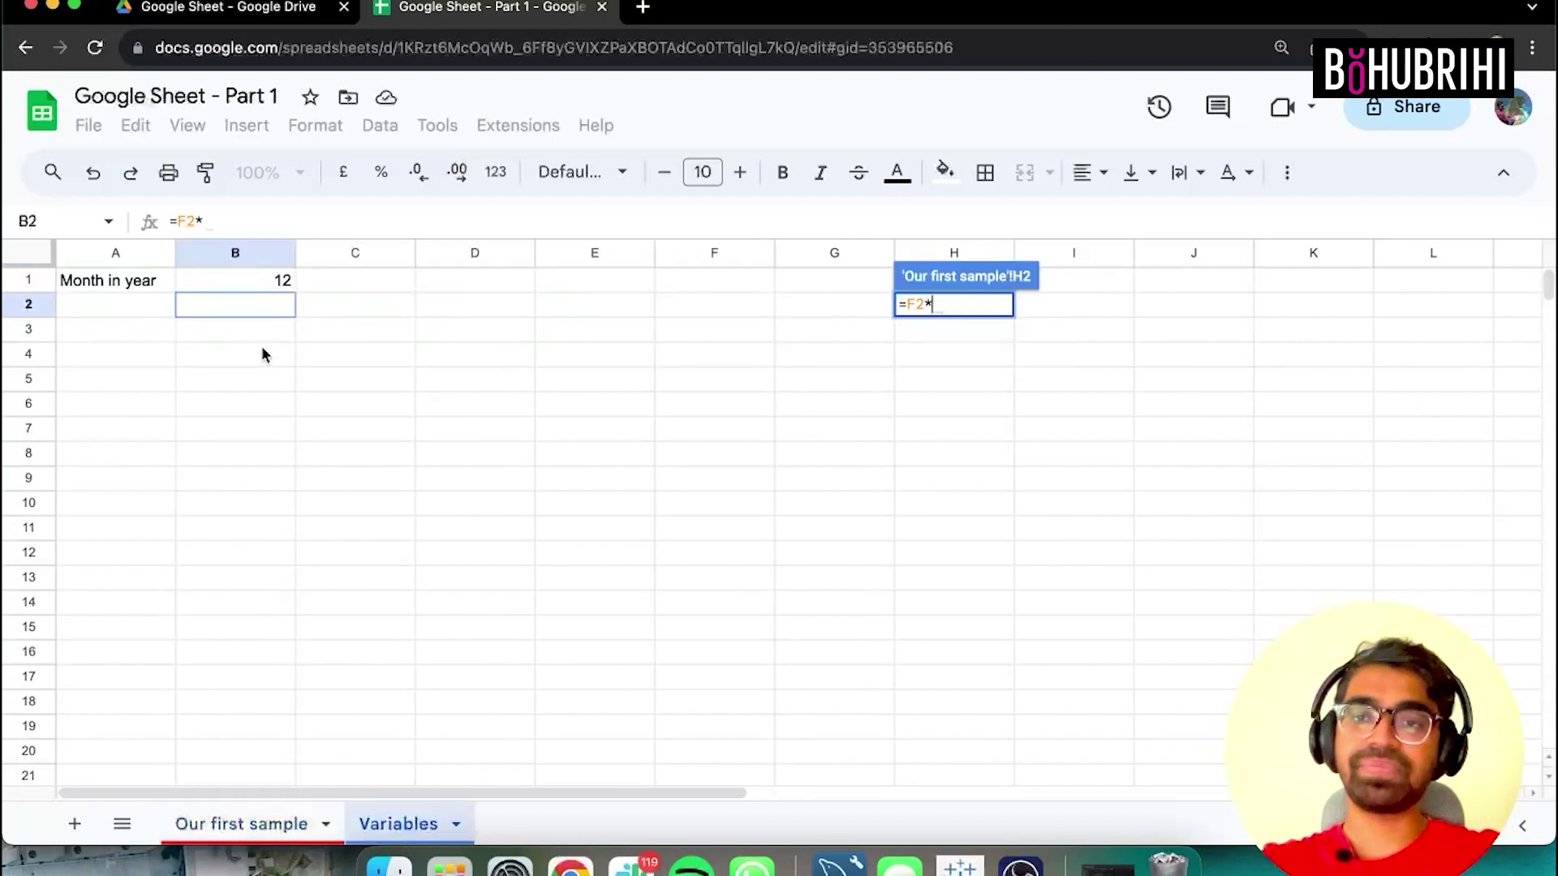
pyautogui.click(256, 283)
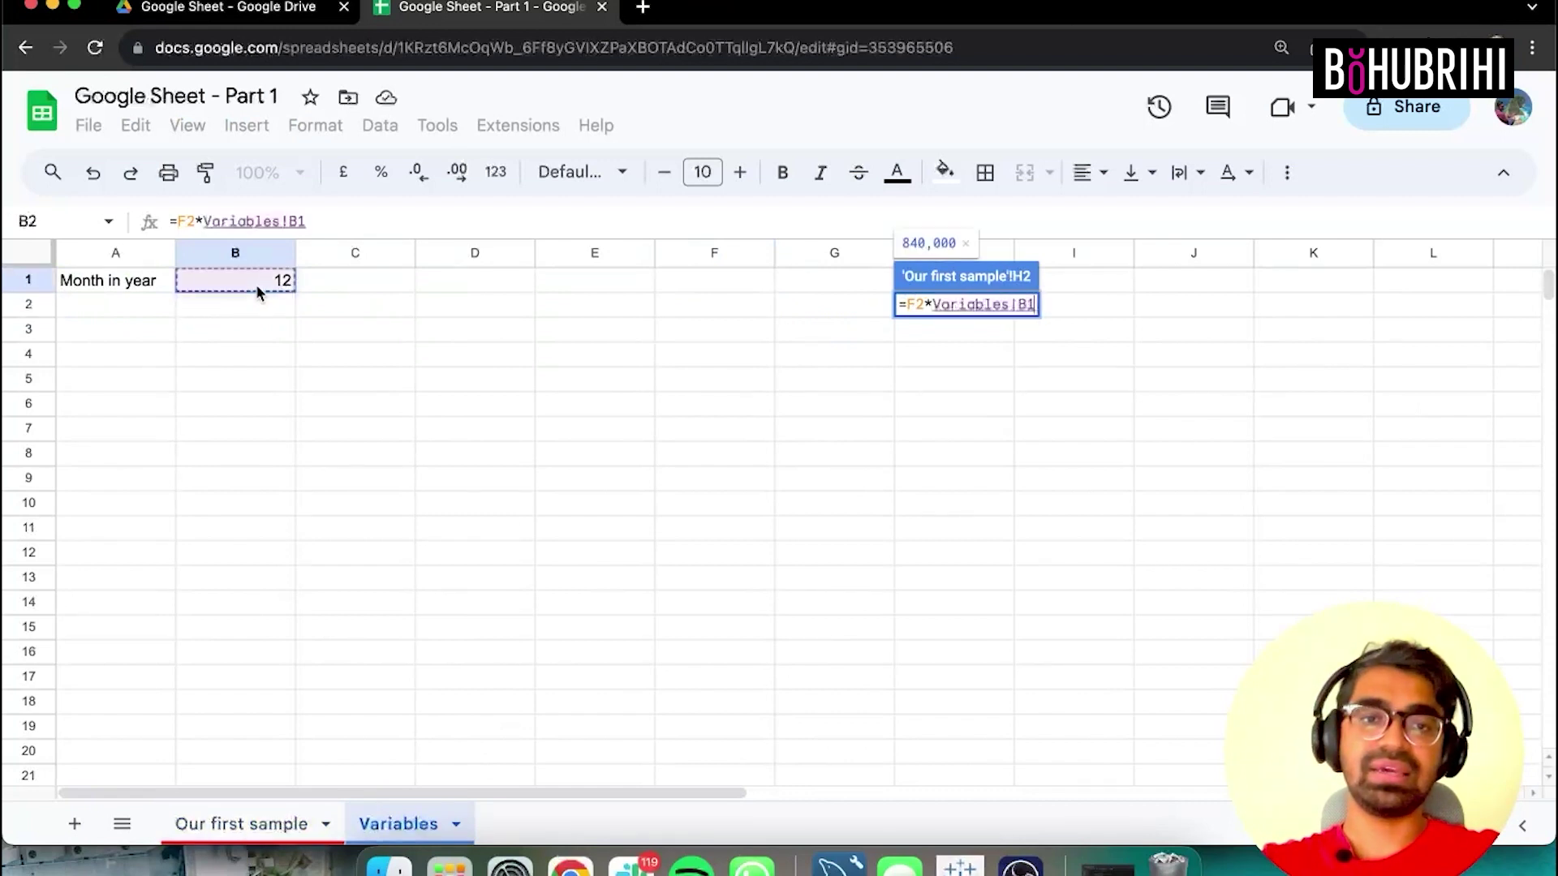
pyautogui.press('Return')
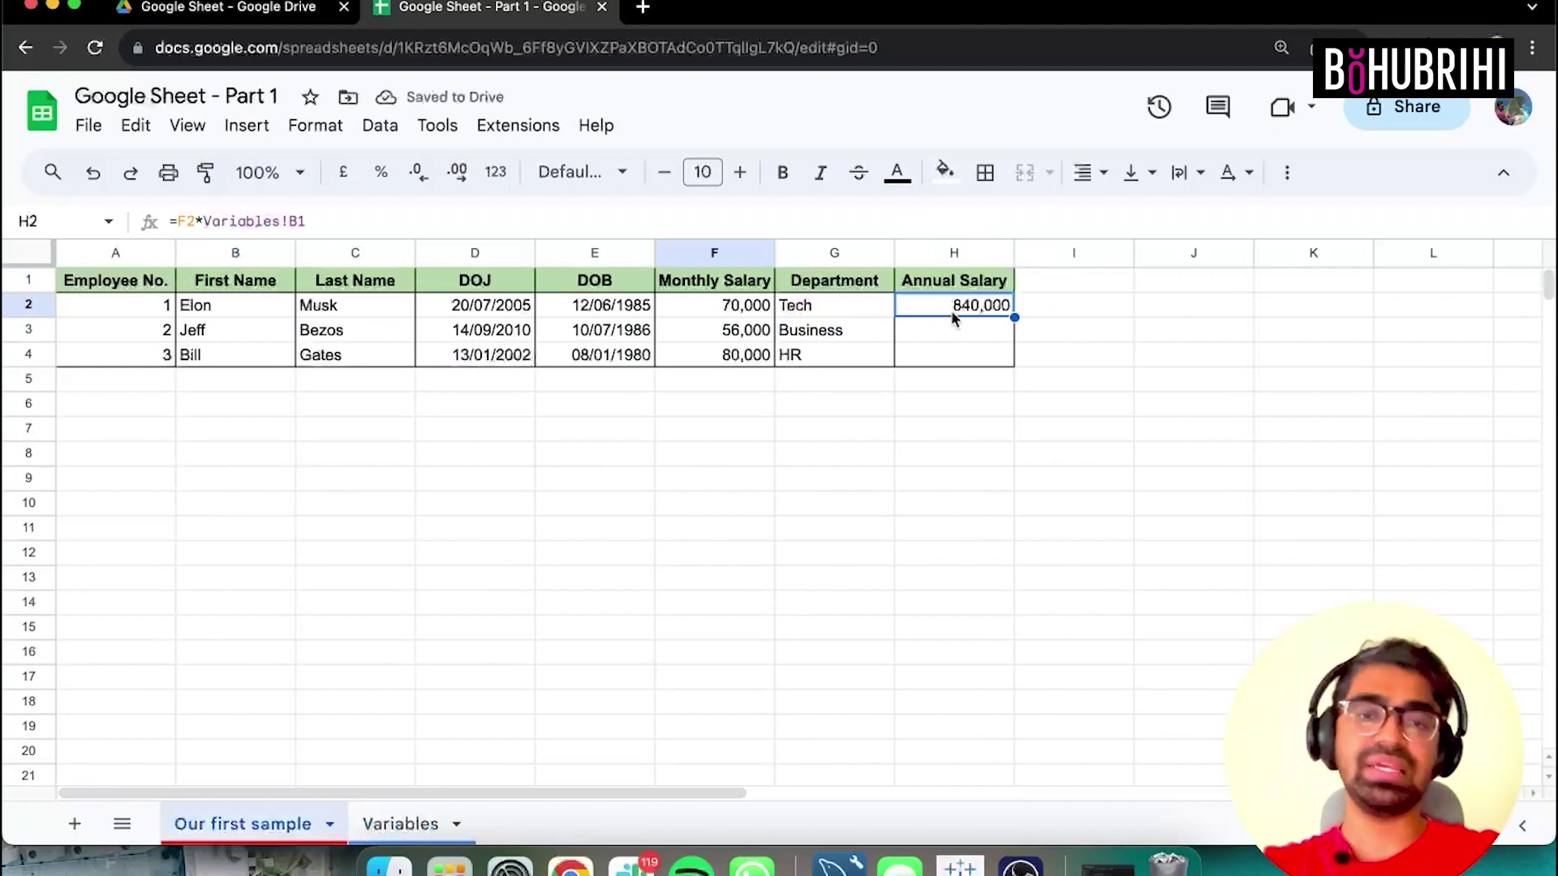
# Fill the relative-reference formula from H2 down to H4 and reject the suggested autofill.
pyautogui.moveTo(1014, 316); pyautogui.dragTo(1017, 357)
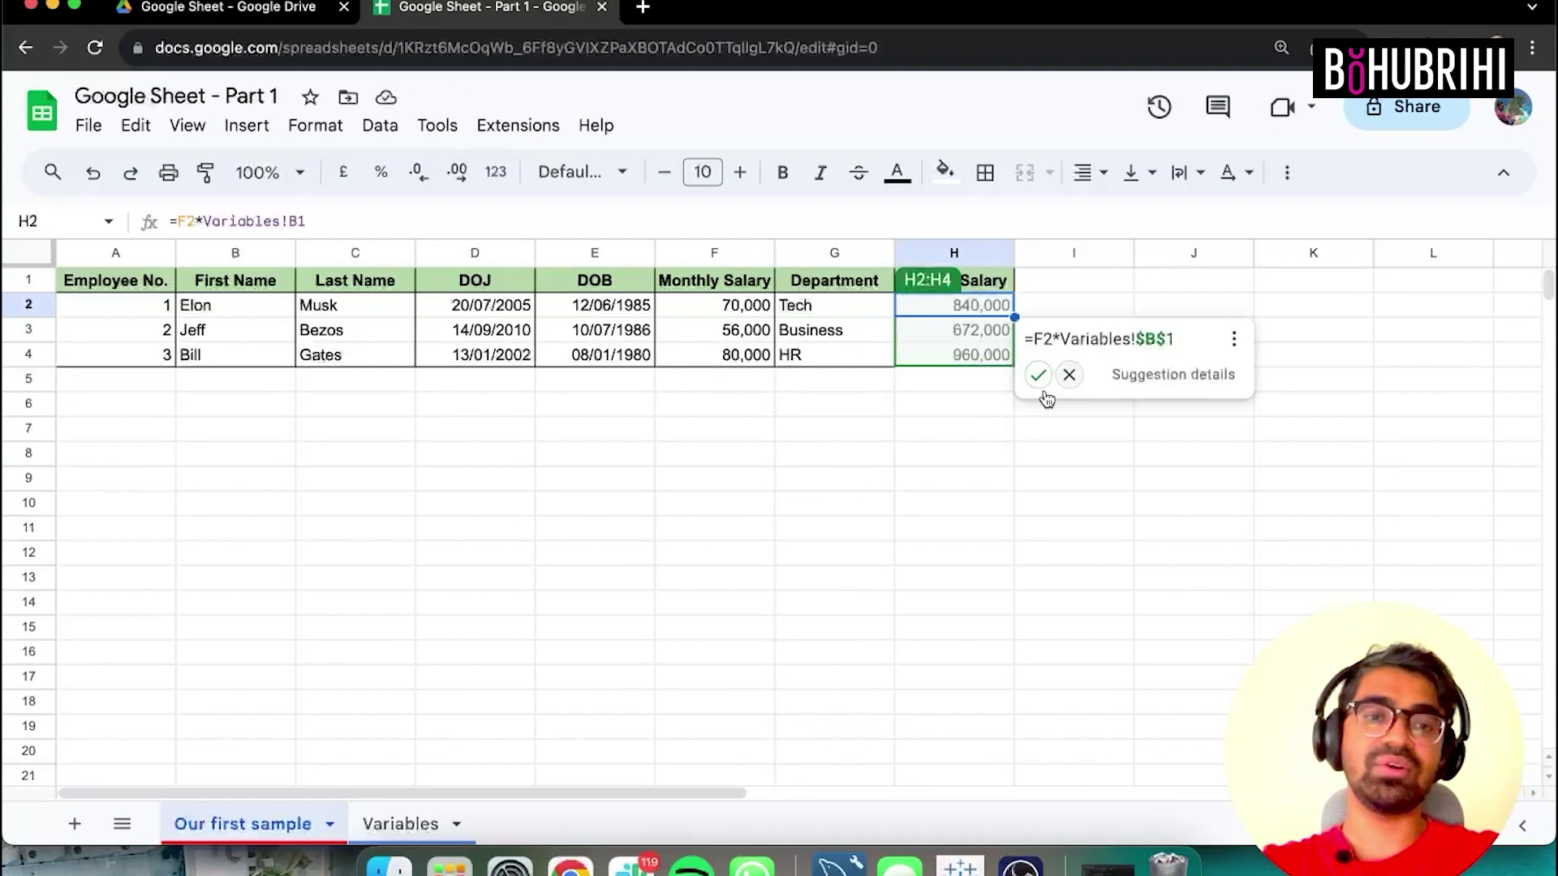
pyautogui.click(1068, 375)
pyautogui.click(966, 331)
pyautogui.click(967, 348)
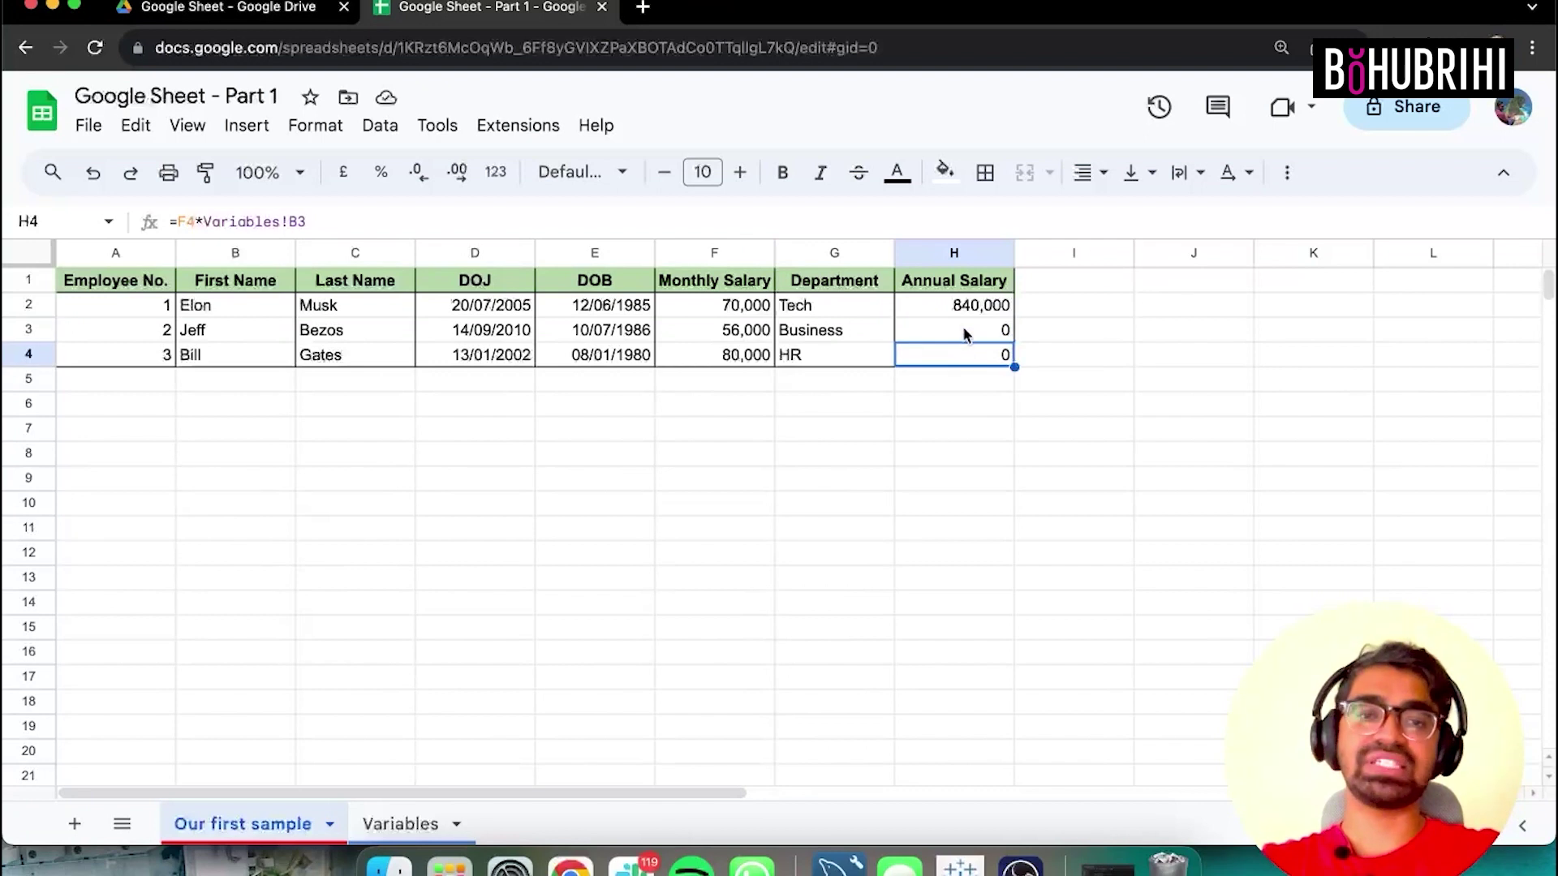
# Compare the references in the H2 and H3 formulas with the cells they point to on the Variables sheet.
pyautogui.click(962, 325)
pyautogui.click(965, 302)
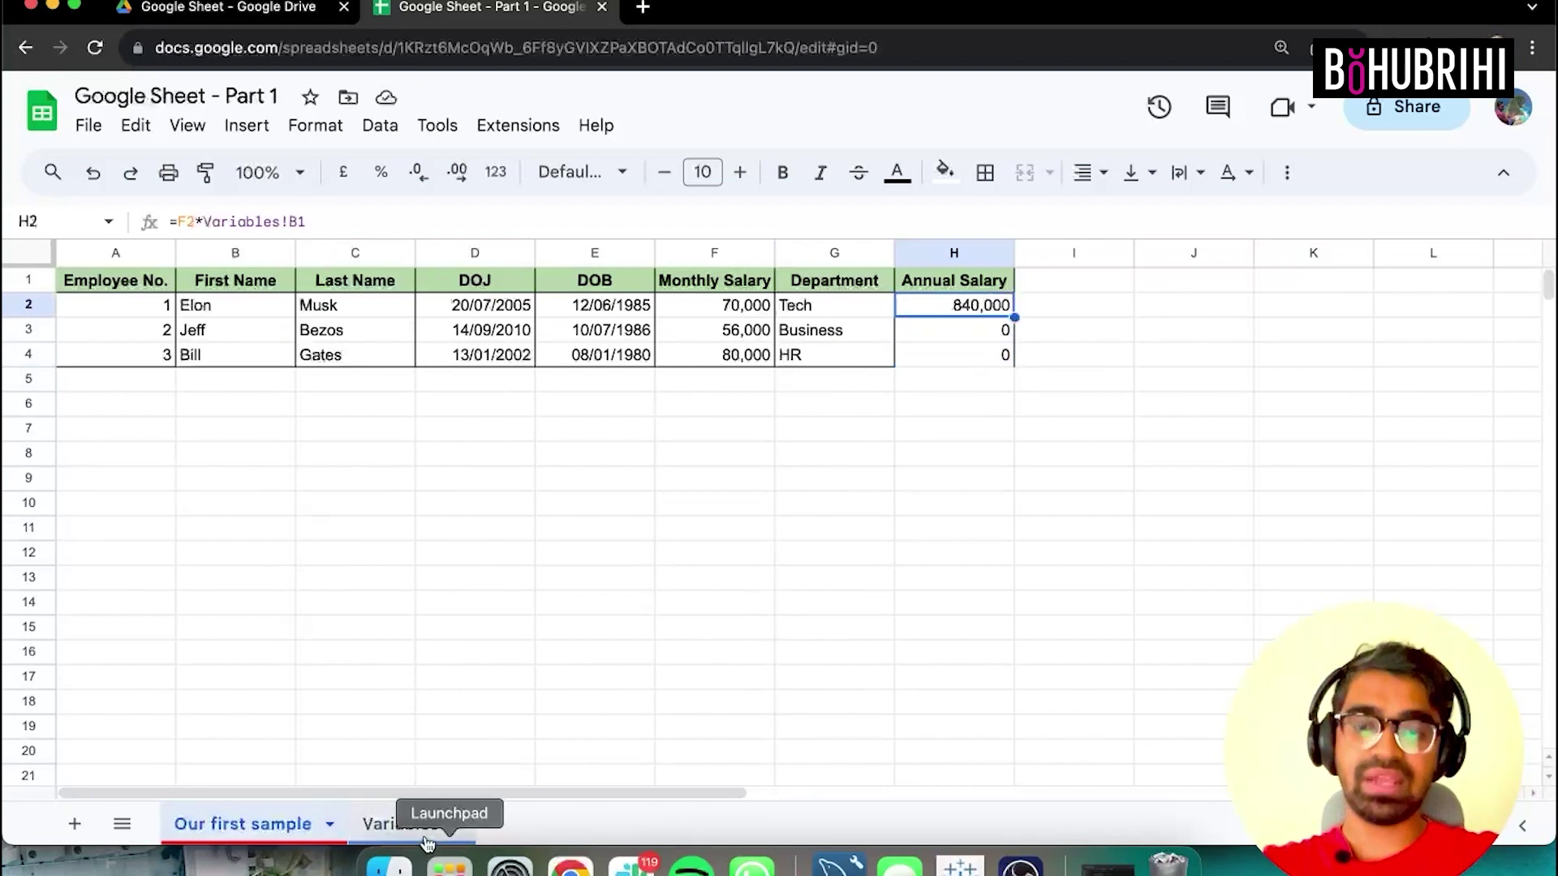
pyautogui.doubleClick(298, 226)
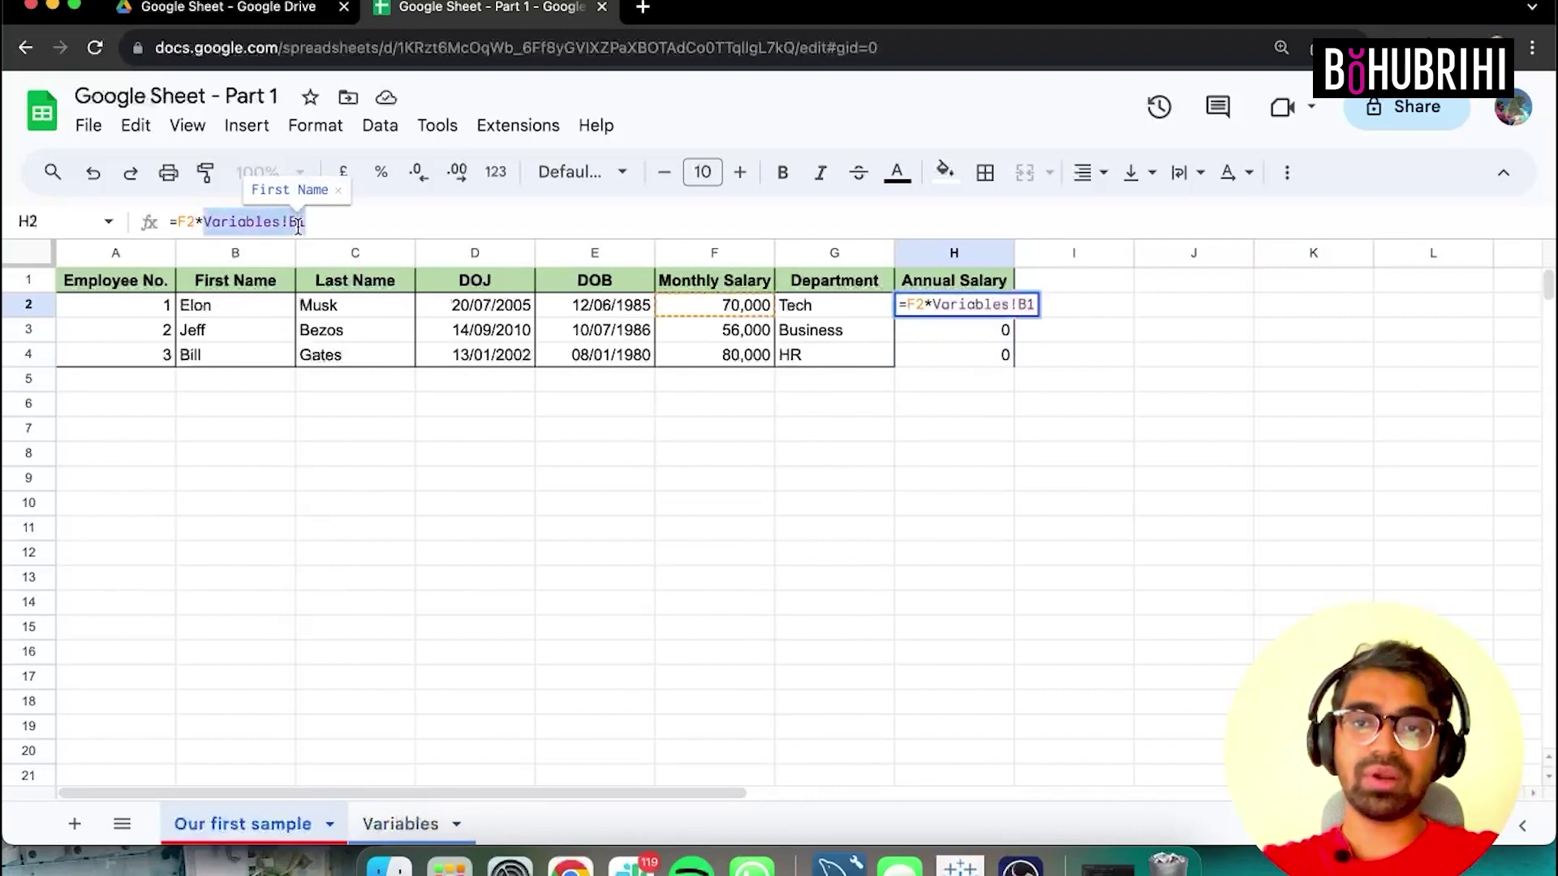
pyautogui.click(381, 823)
pyautogui.click(248, 279)
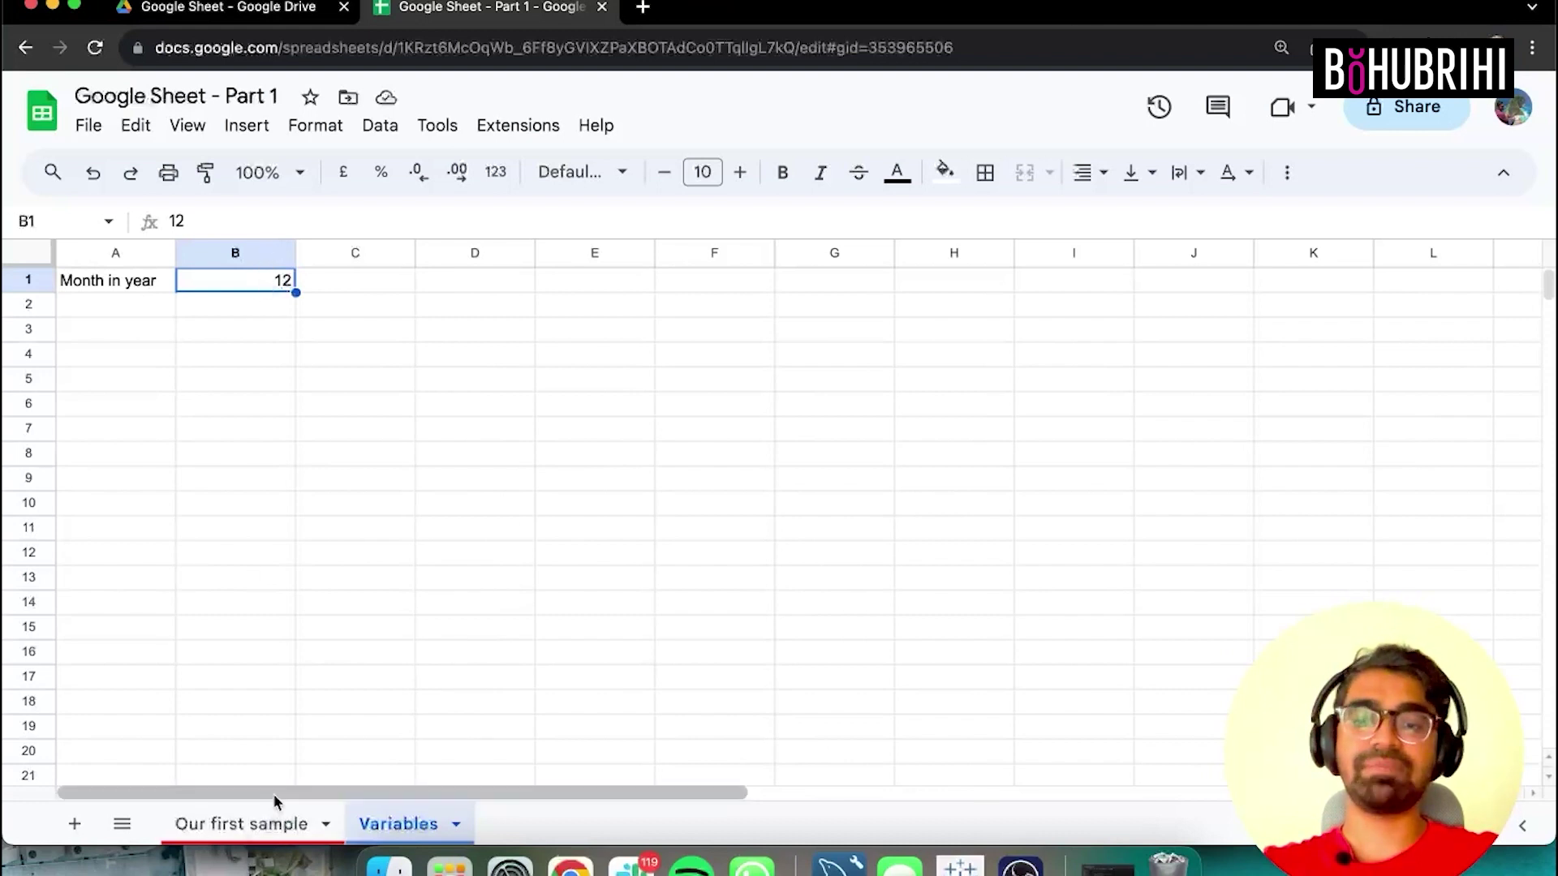
pyautogui.click(258, 823)
pyautogui.click(989, 335)
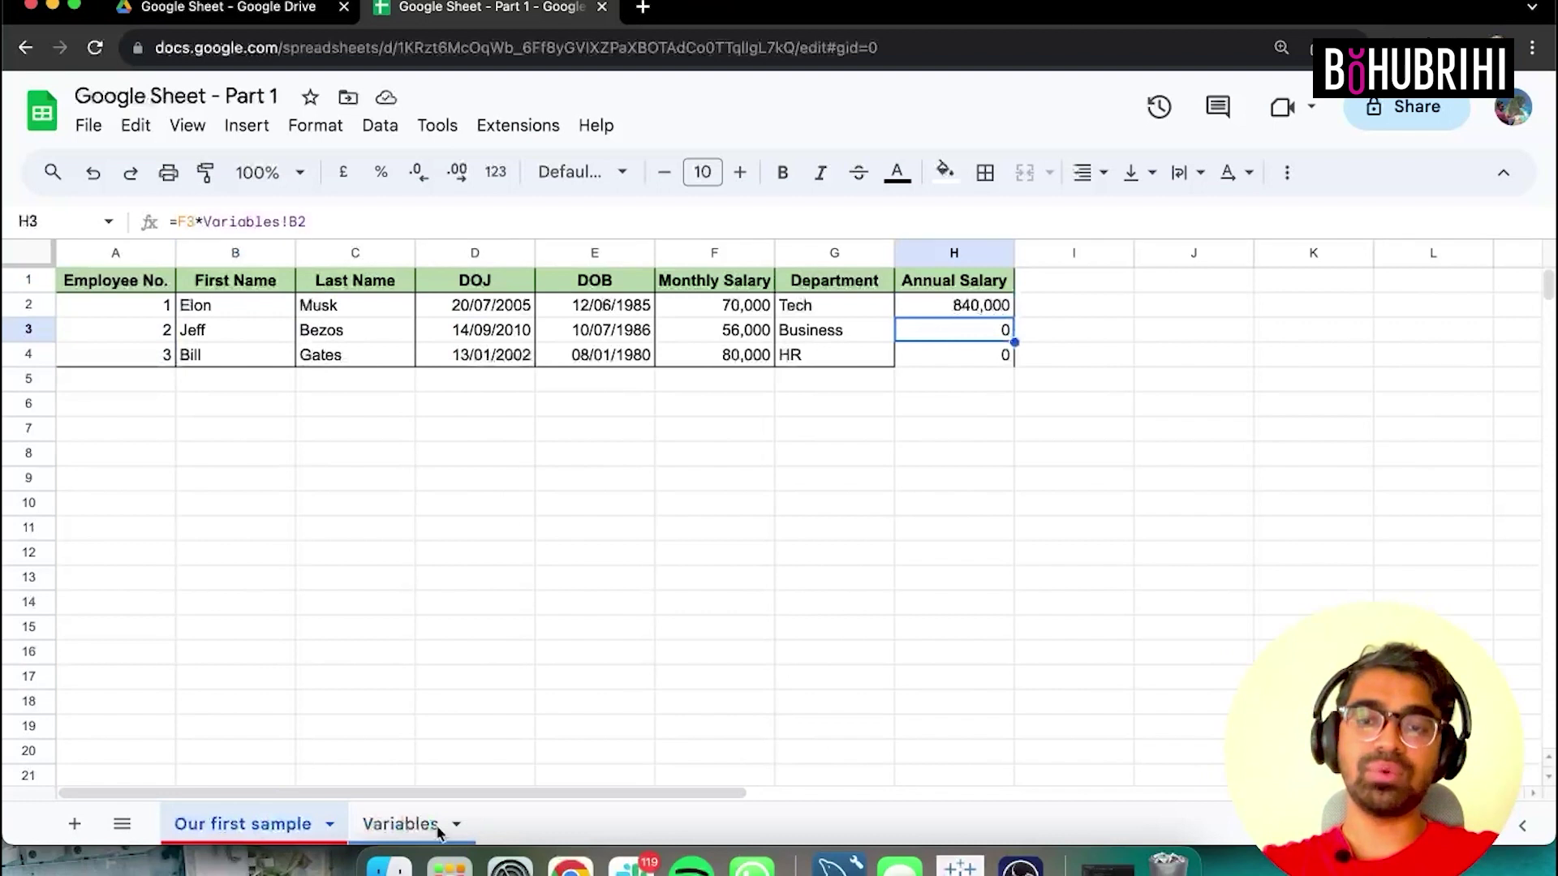
pyautogui.click(401, 823)
pyautogui.click(254, 309)
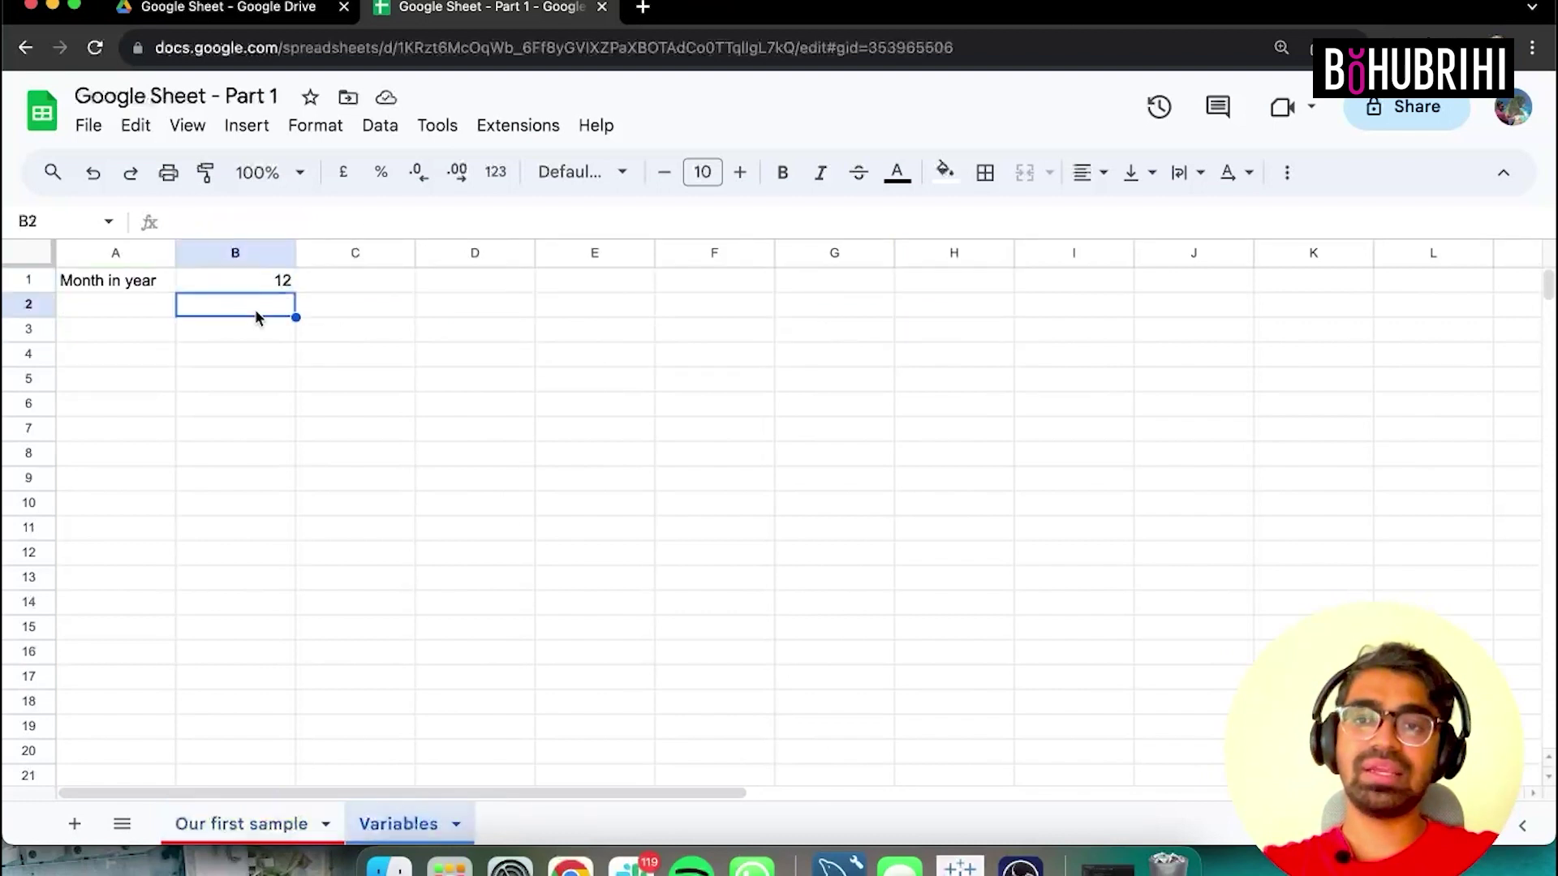
pyautogui.click(254, 336)
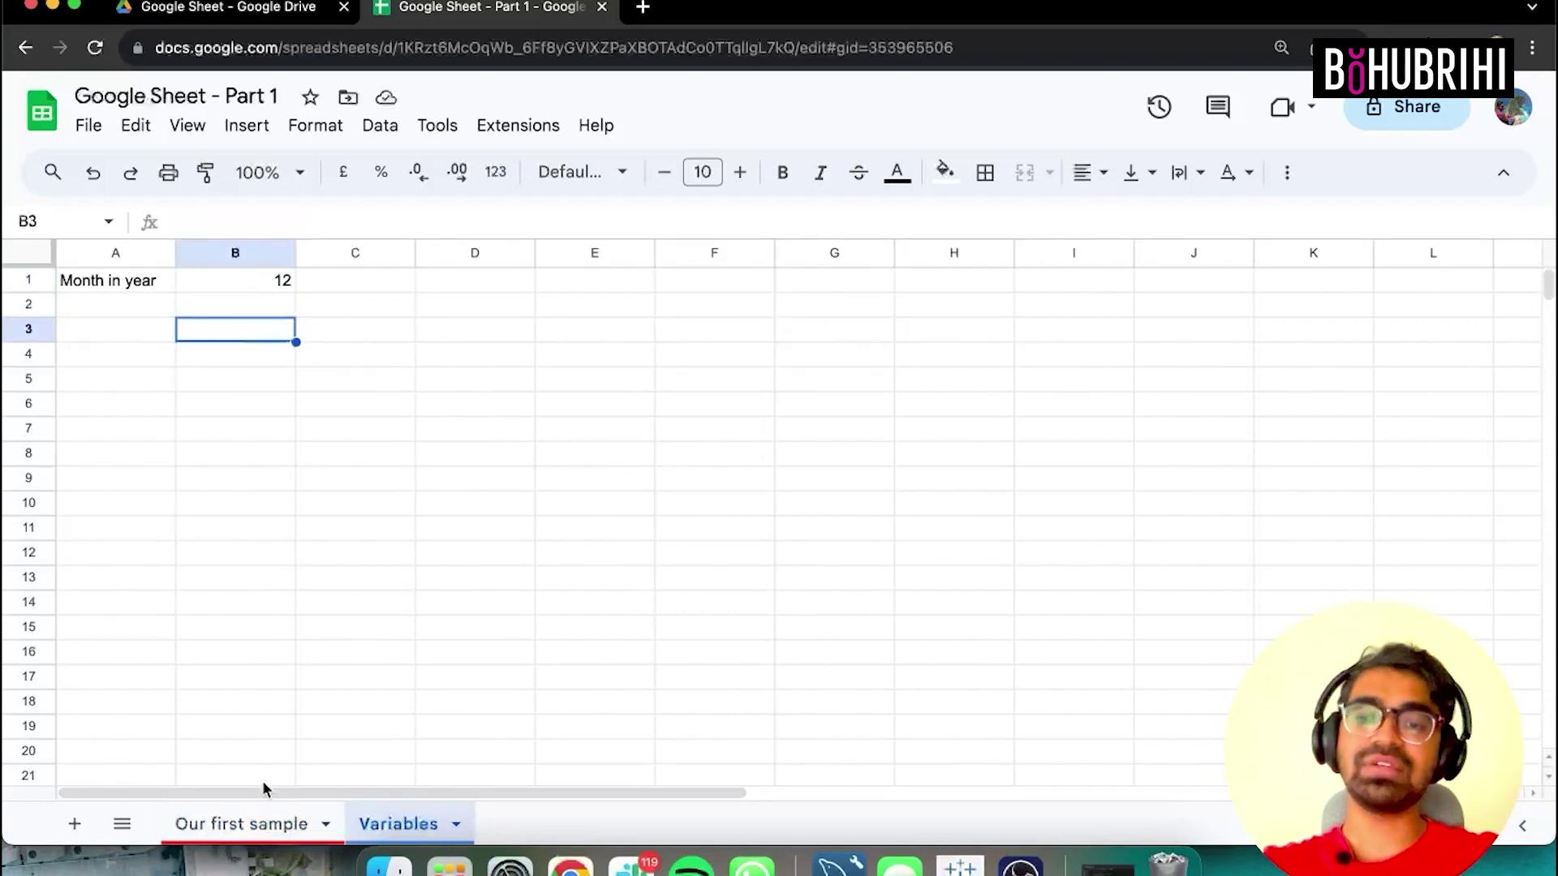
pyautogui.click(243, 824)
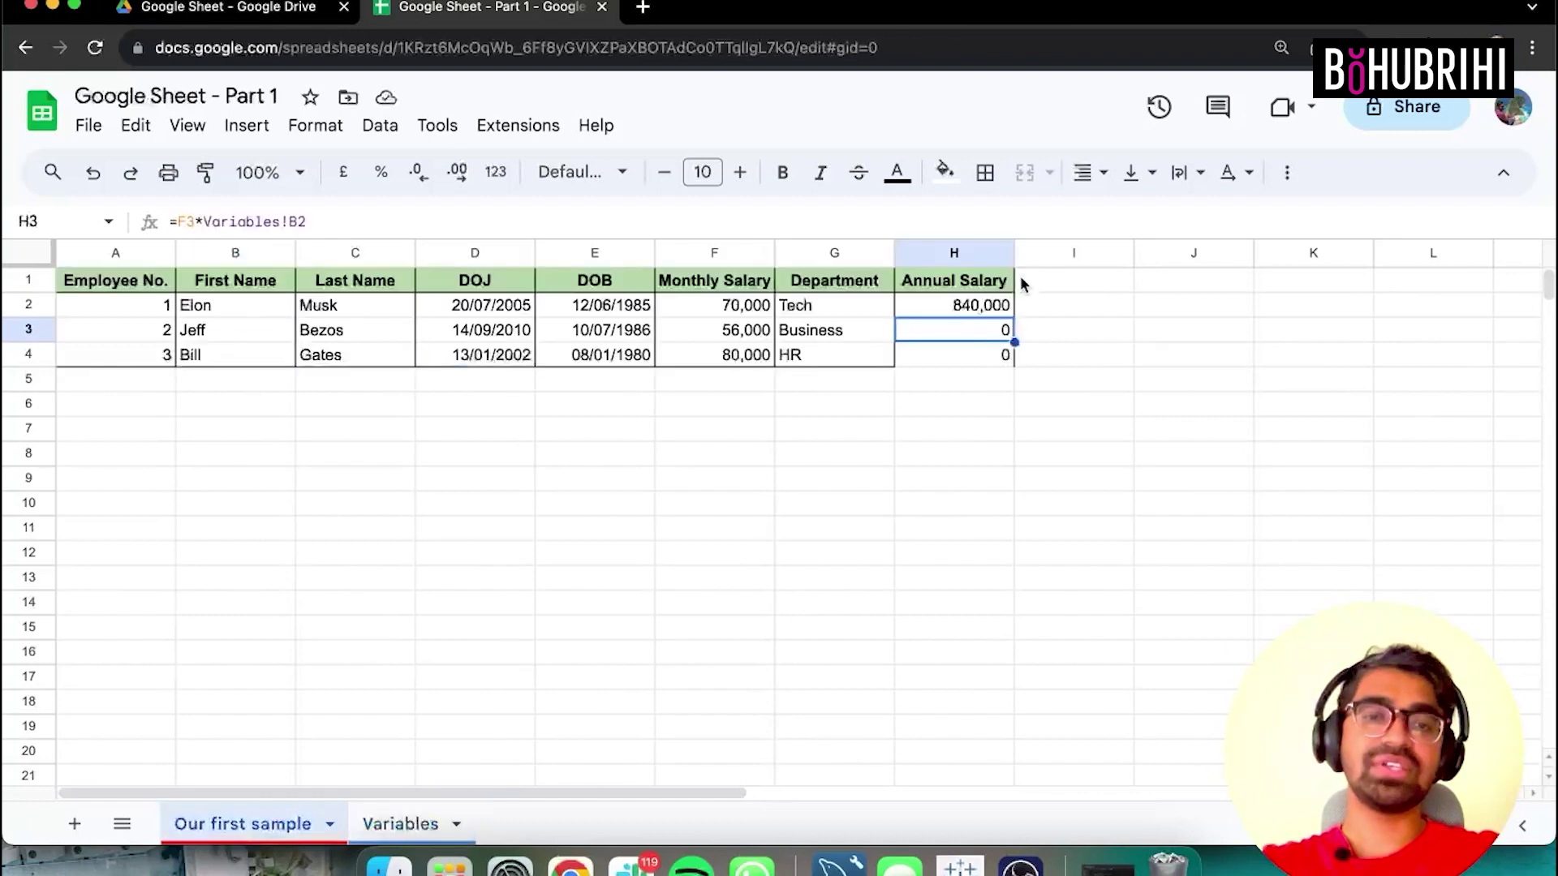
# Make the Variables reference in the H2 formula absolute so that it reads =F2*Variables!$B$1.
pyautogui.click(979, 311)
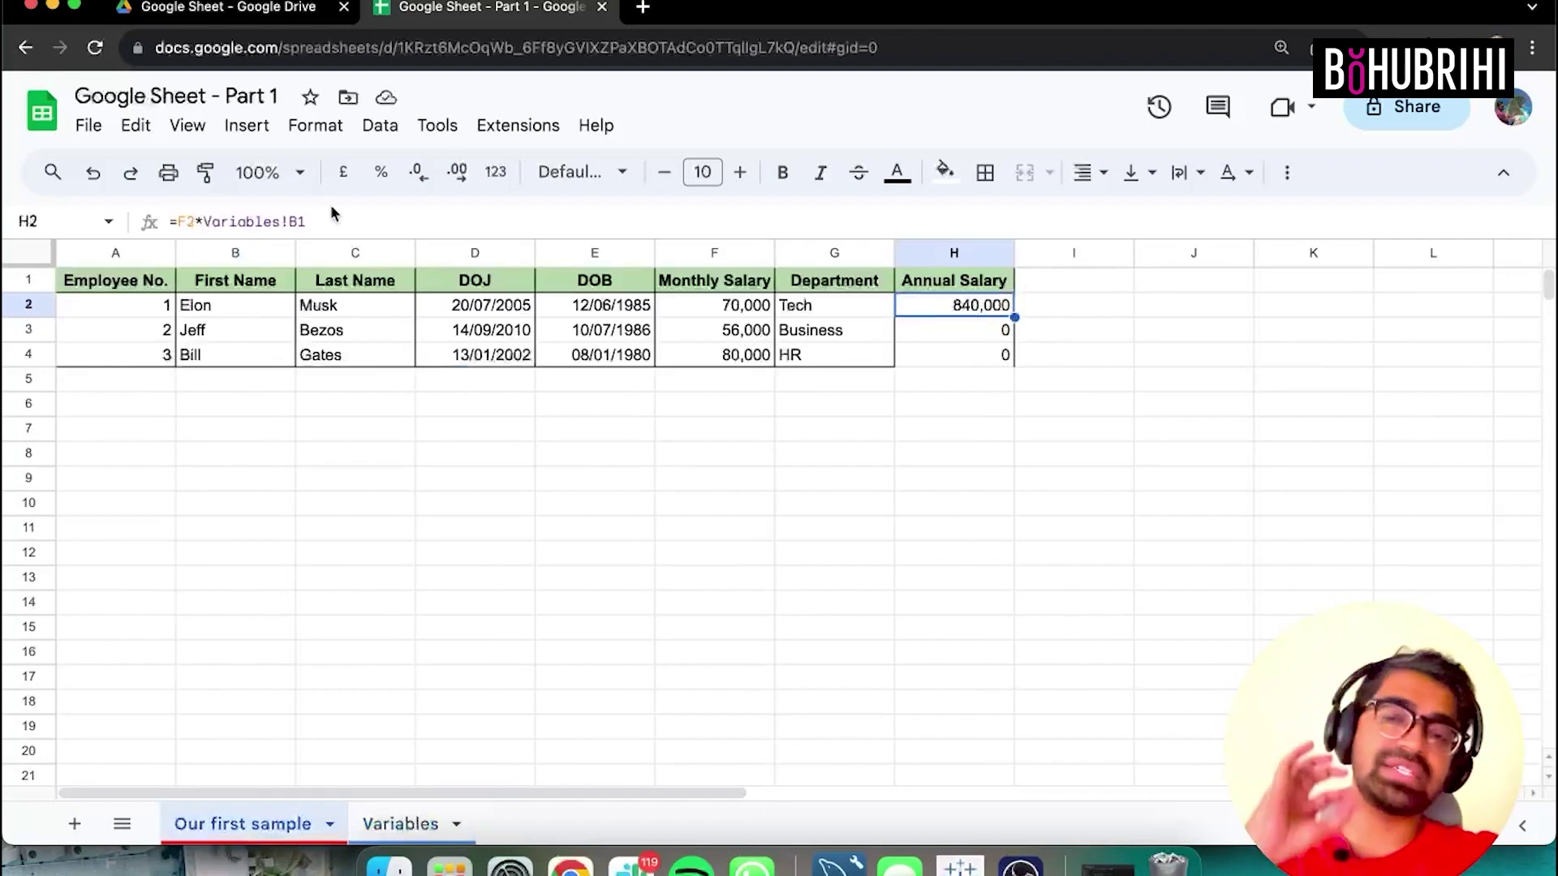
pyautogui.click(323, 216)
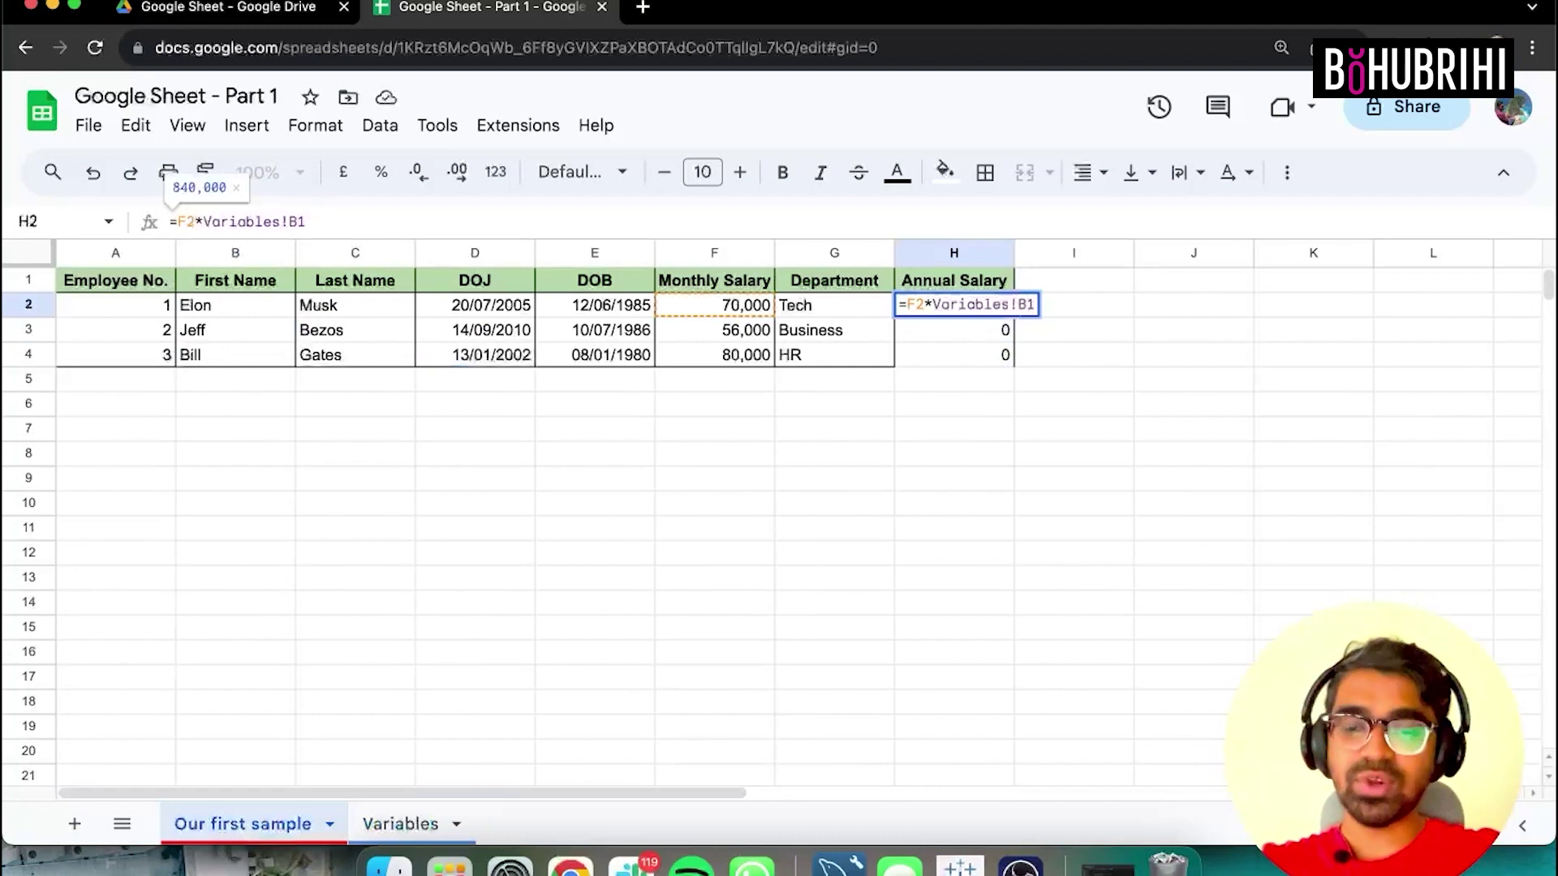
pyautogui.click(299, 221)
pyautogui.write('$')
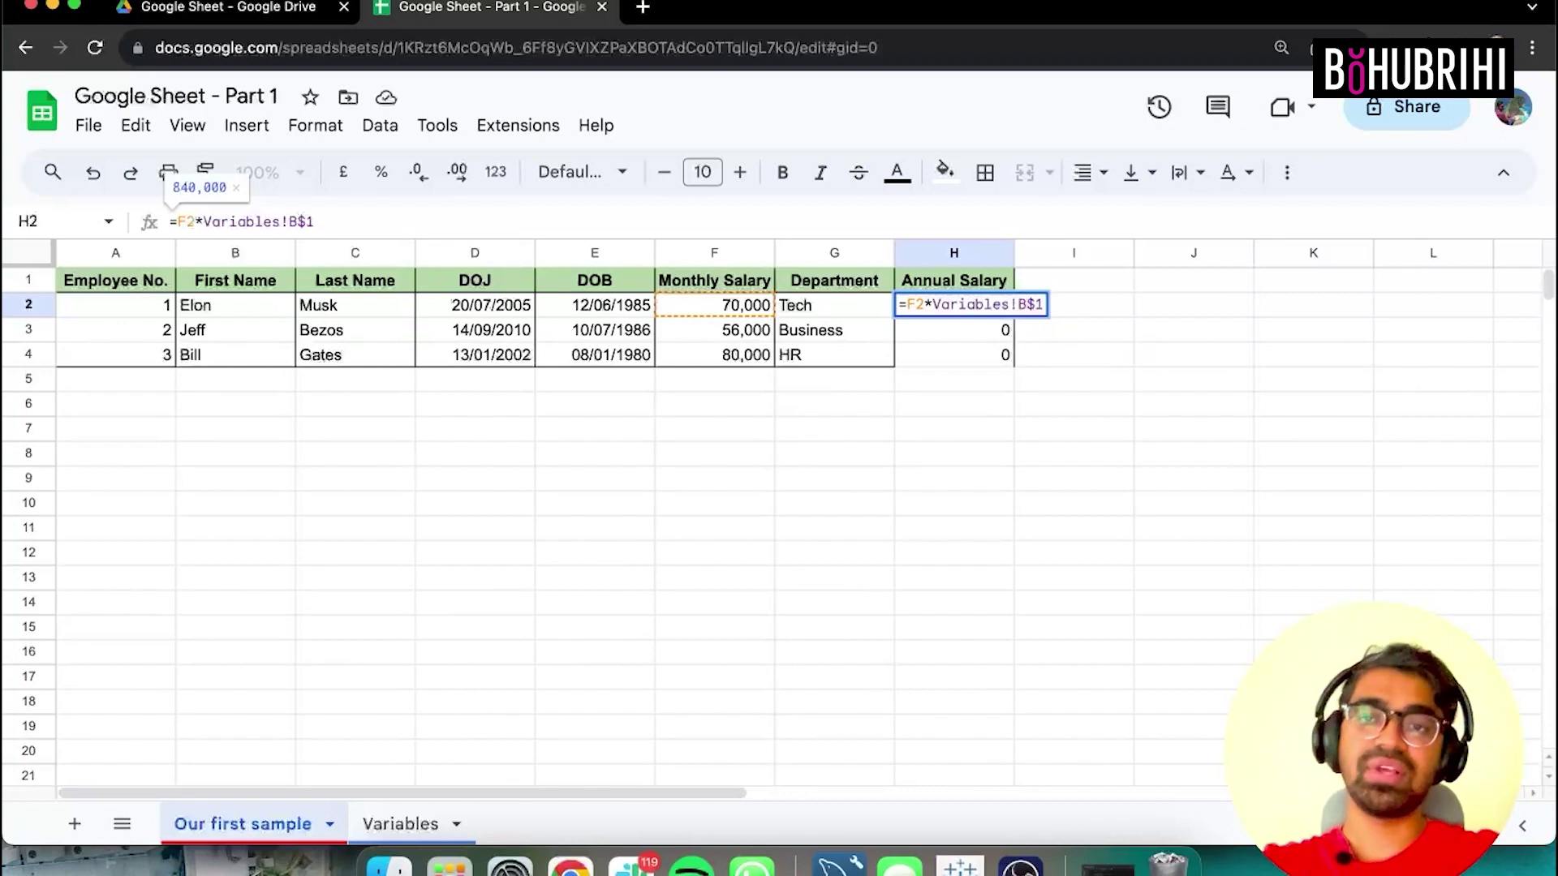
pyautogui.click(289, 221)
pyautogui.write('$')
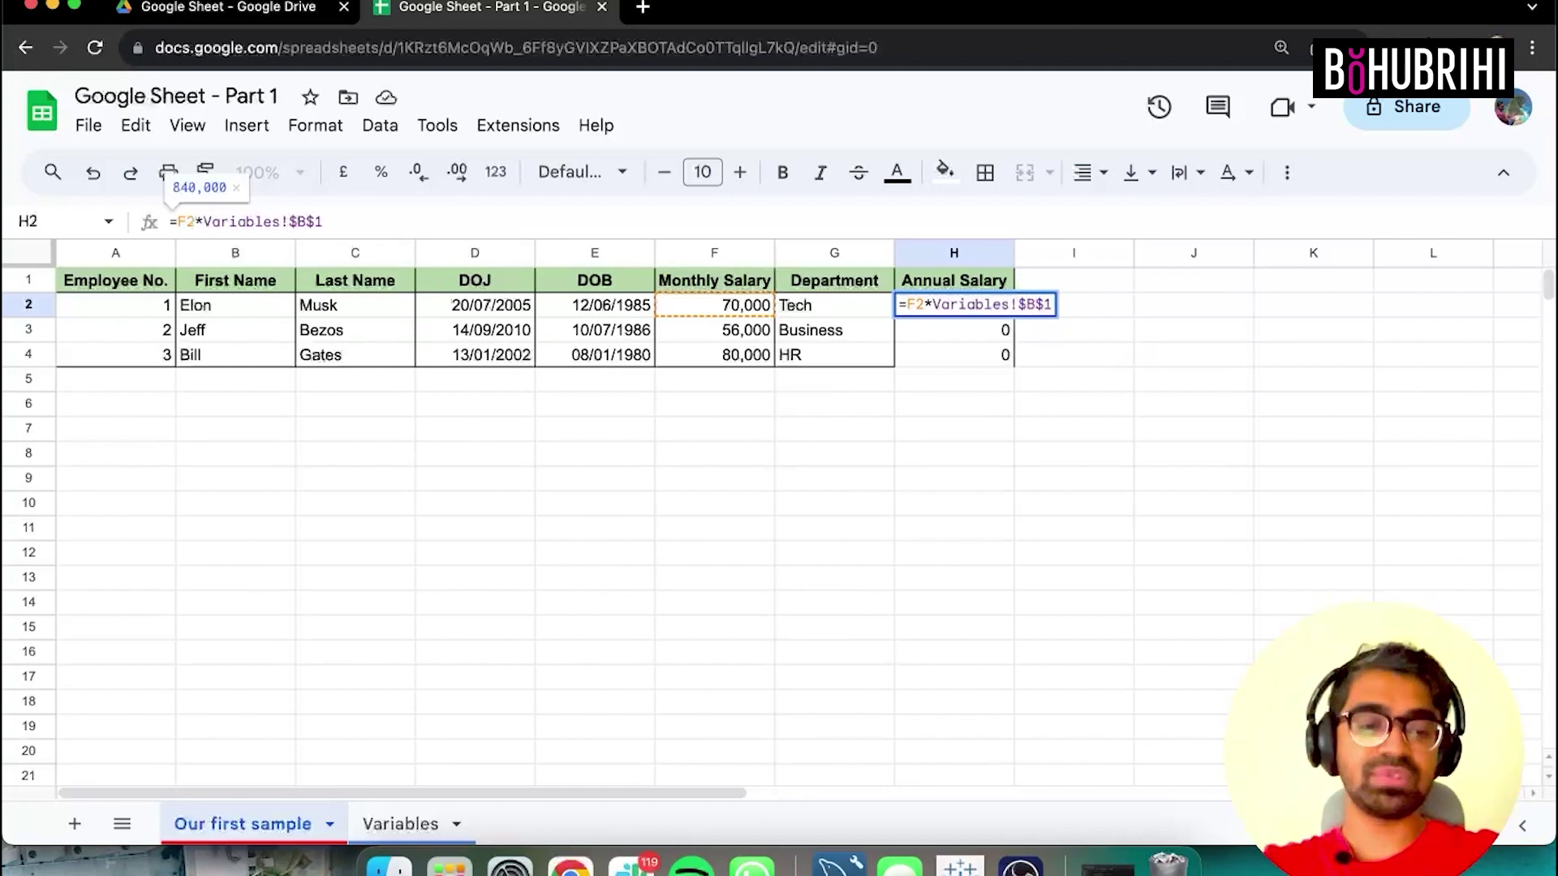
pyautogui.press('Return')
# Fill the absolute-reference formula from H2 down to H4 and check the formulas in the Annual Salary column.
pyautogui.click(1009, 312)
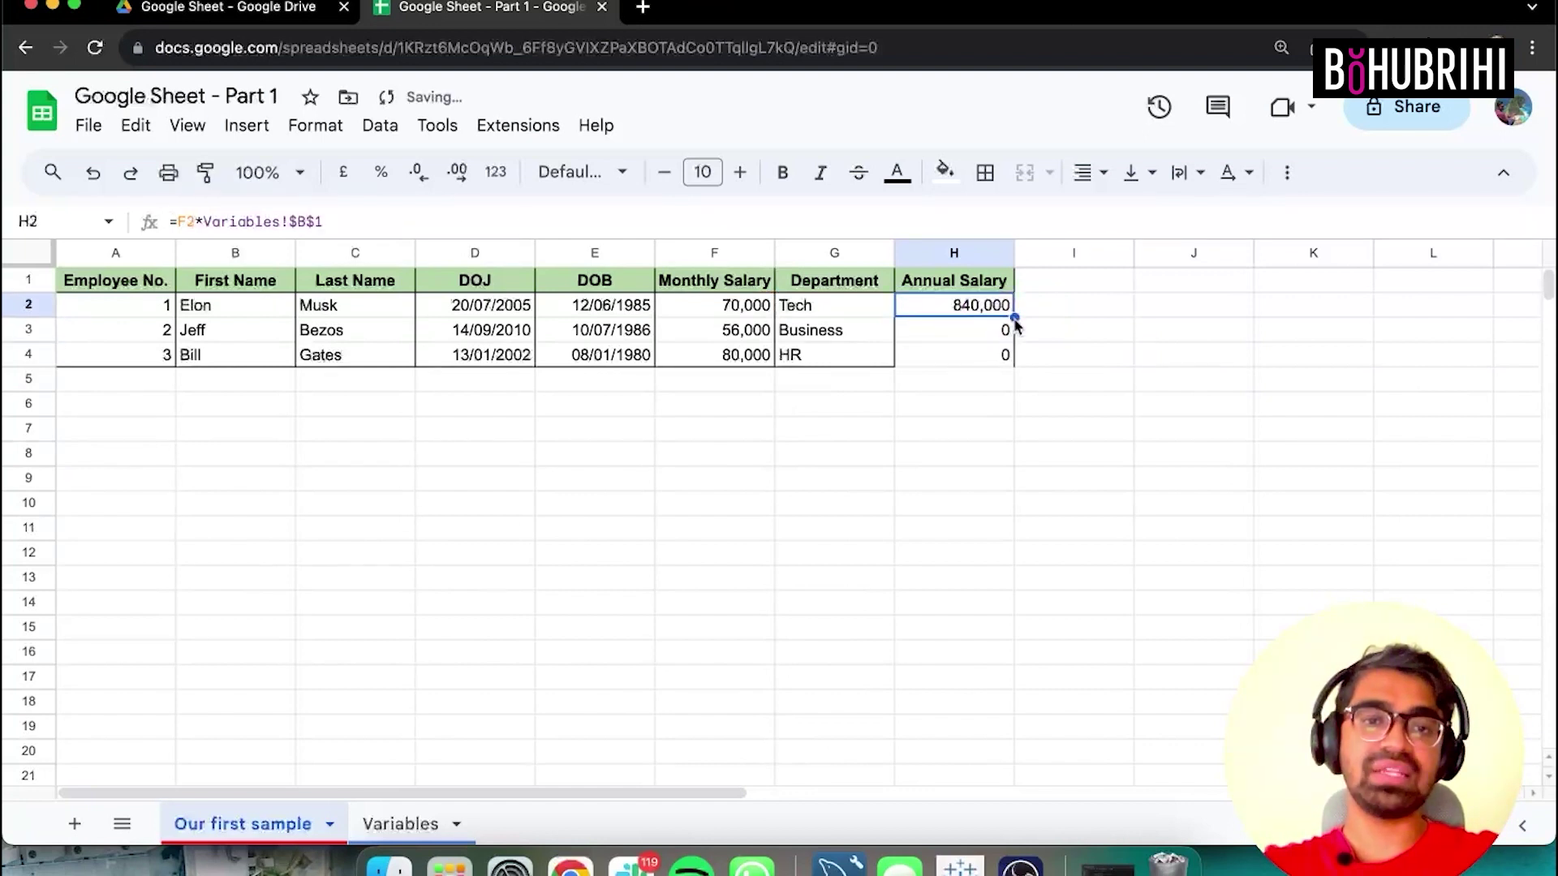
pyautogui.moveTo(1012, 316); pyautogui.dragTo(1015, 364)
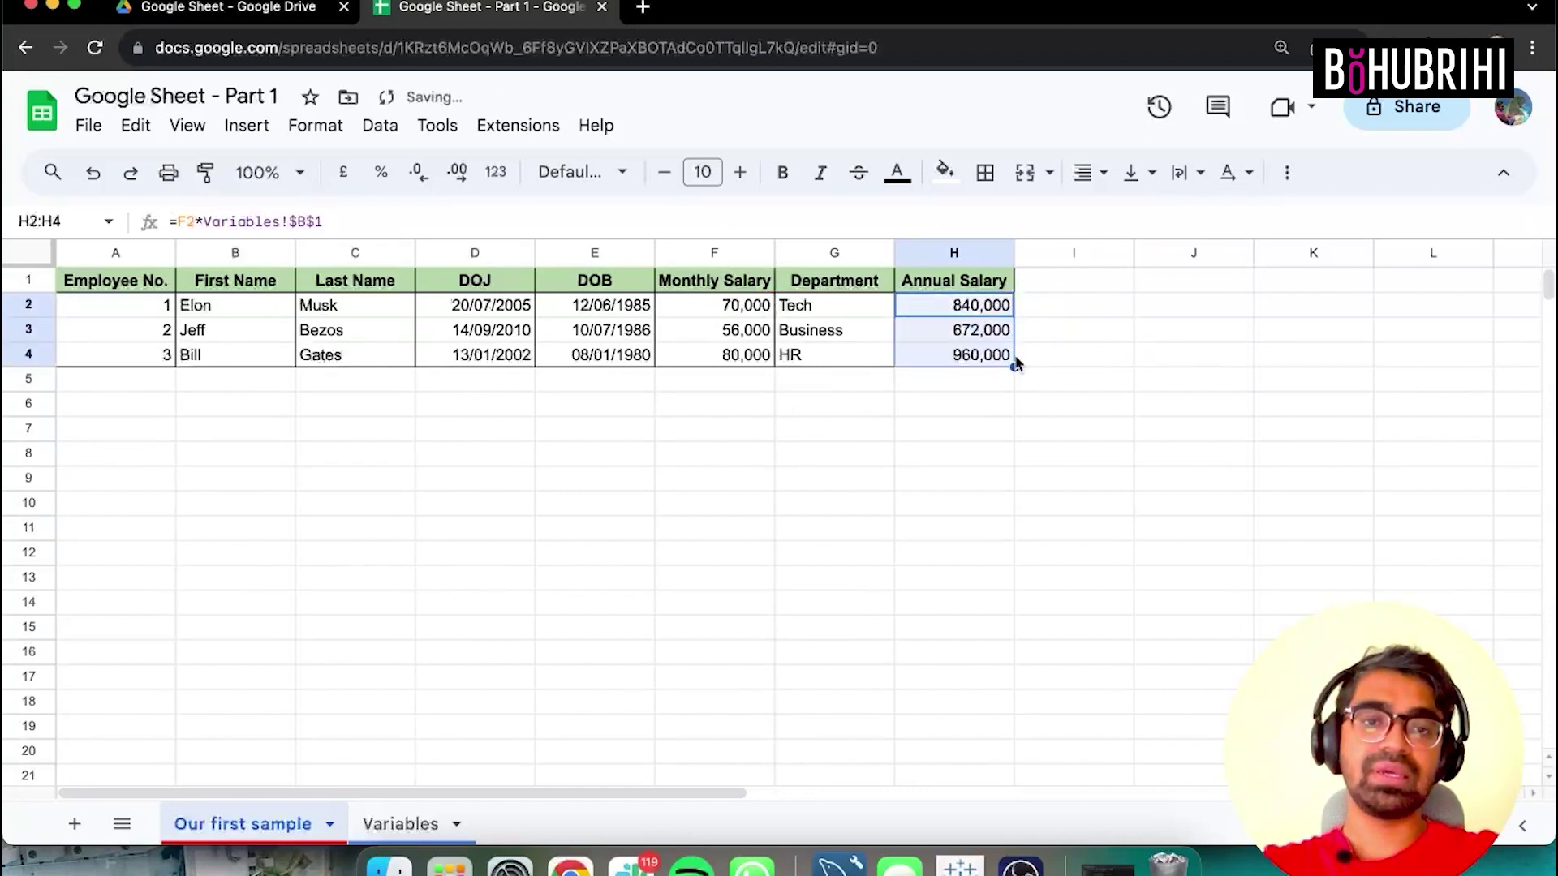
pyautogui.click(976, 337)
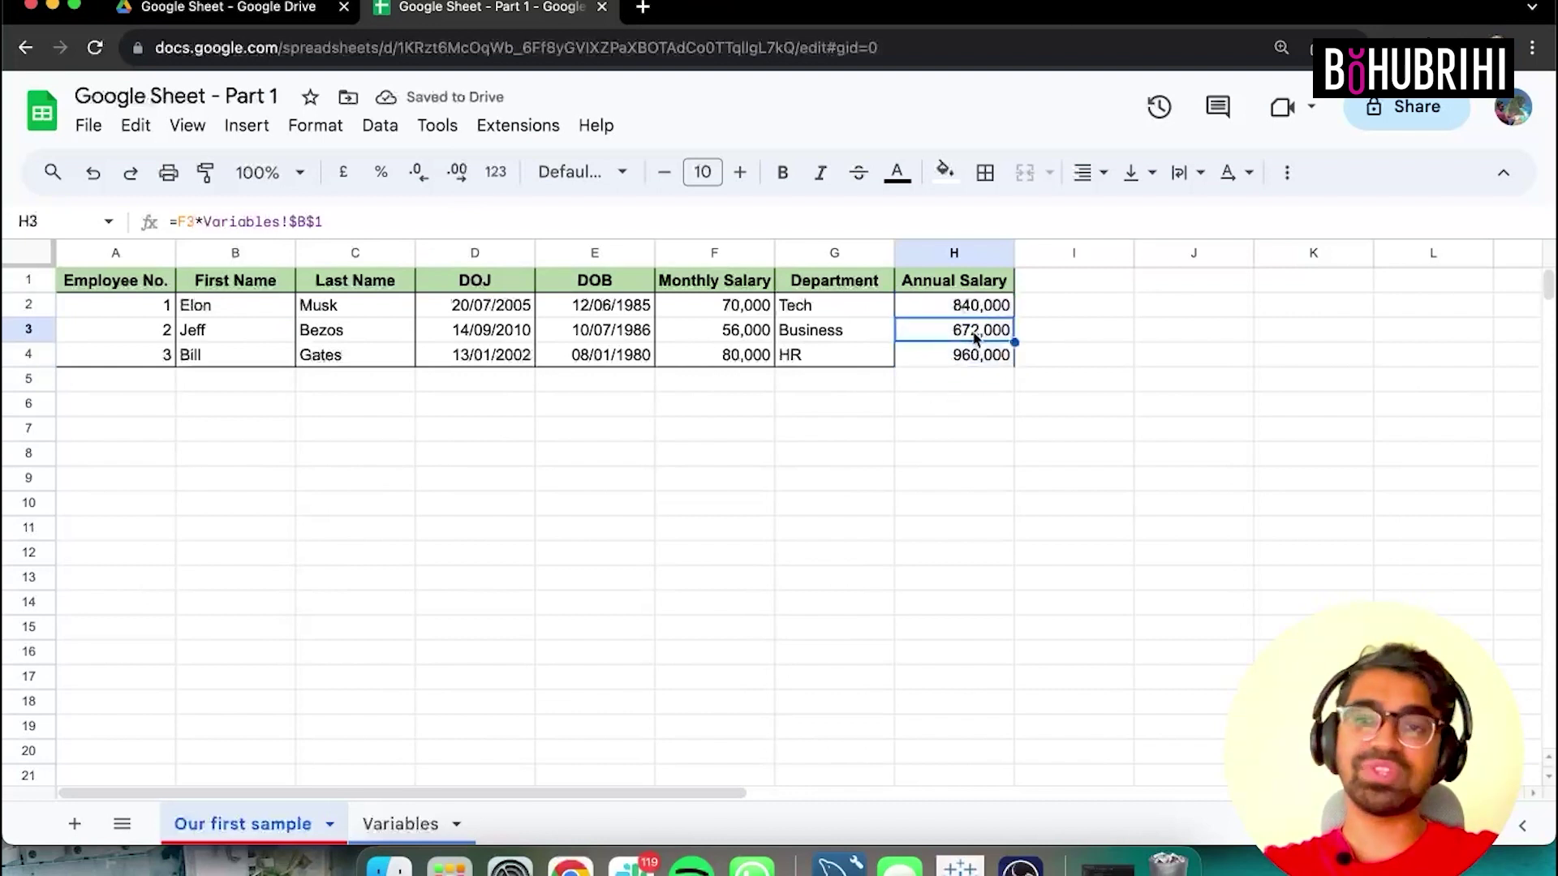
pyautogui.click(935, 364)
pyautogui.click(951, 332)
pyautogui.click(959, 308)
pyautogui.click(974, 374)
pyautogui.click(943, 337)
# Add an outer border around the Annual Salary cells H1:H4.
pyautogui.moveTo(960, 284); pyautogui.dragTo(973, 365)
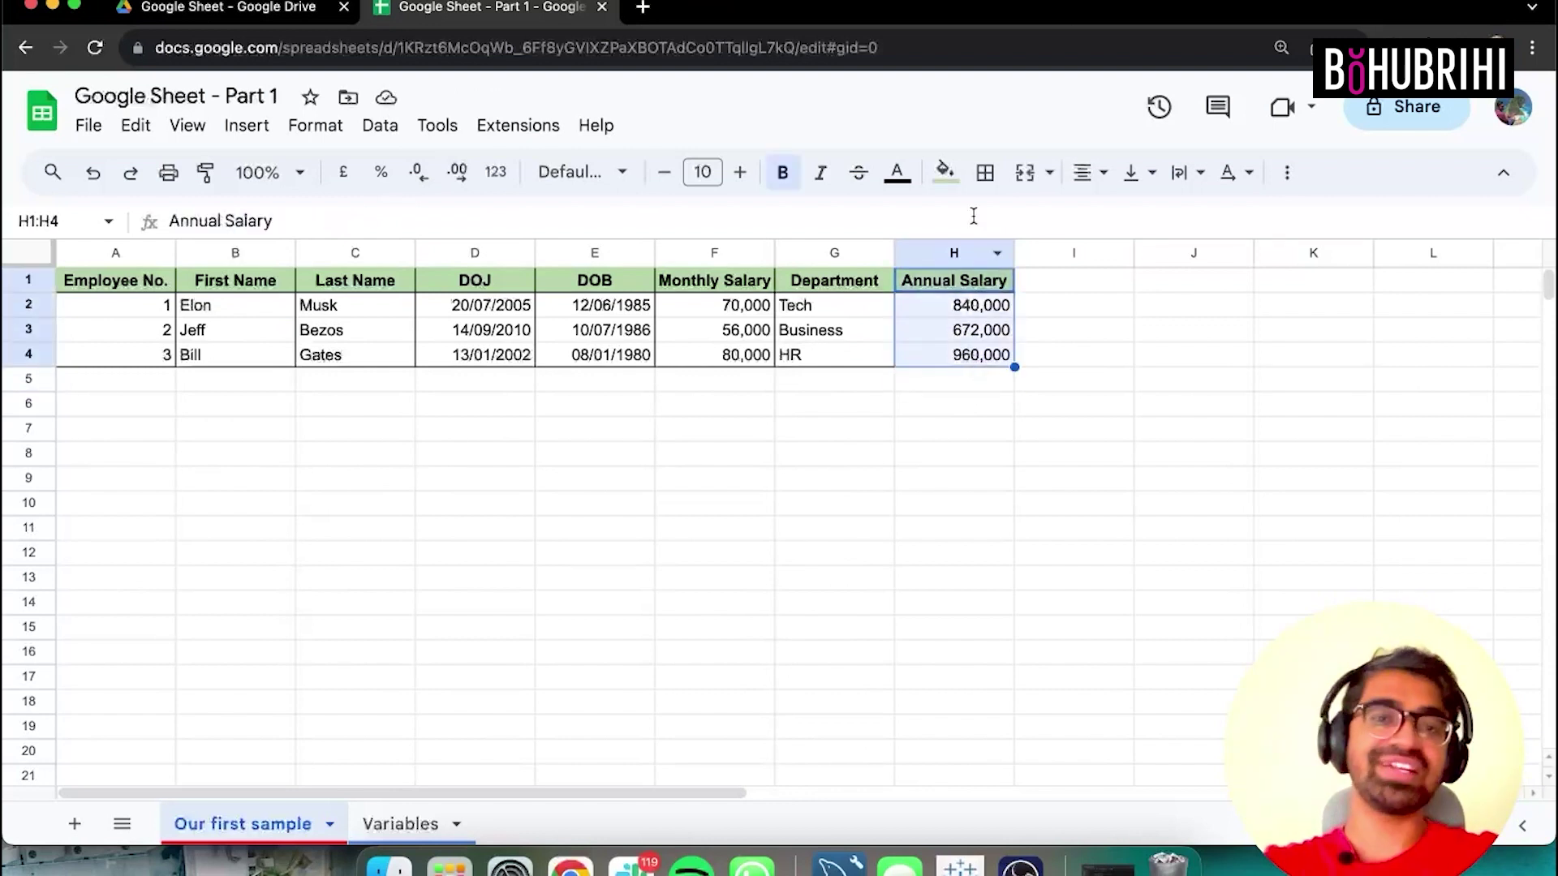
pyautogui.click(985, 172)
pyautogui.click(1158, 221)
pyautogui.click(837, 507)
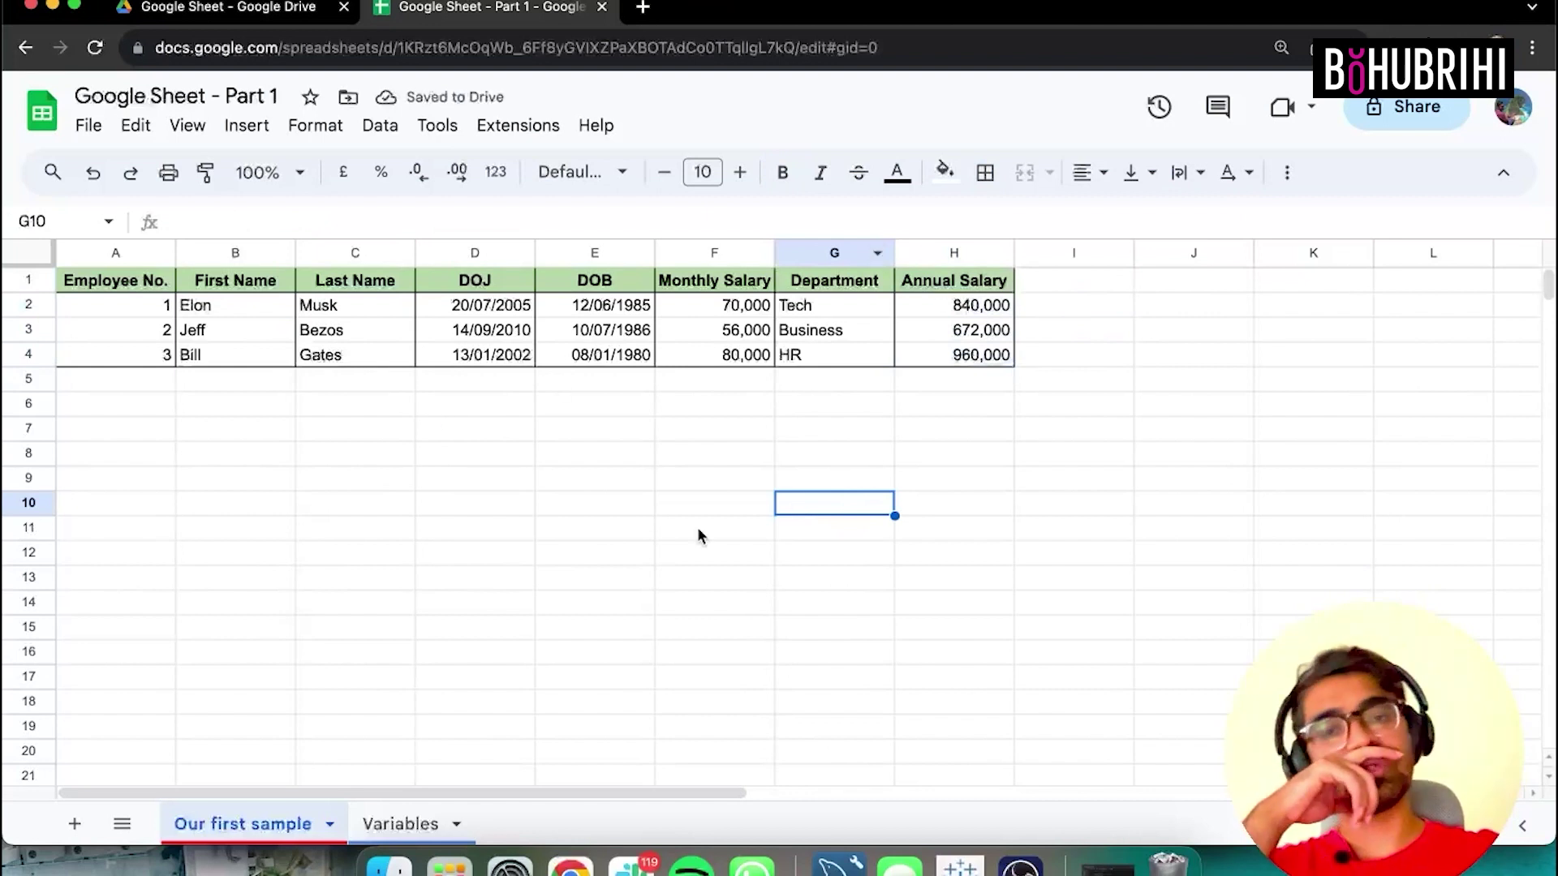
pyautogui.click(264, 511)
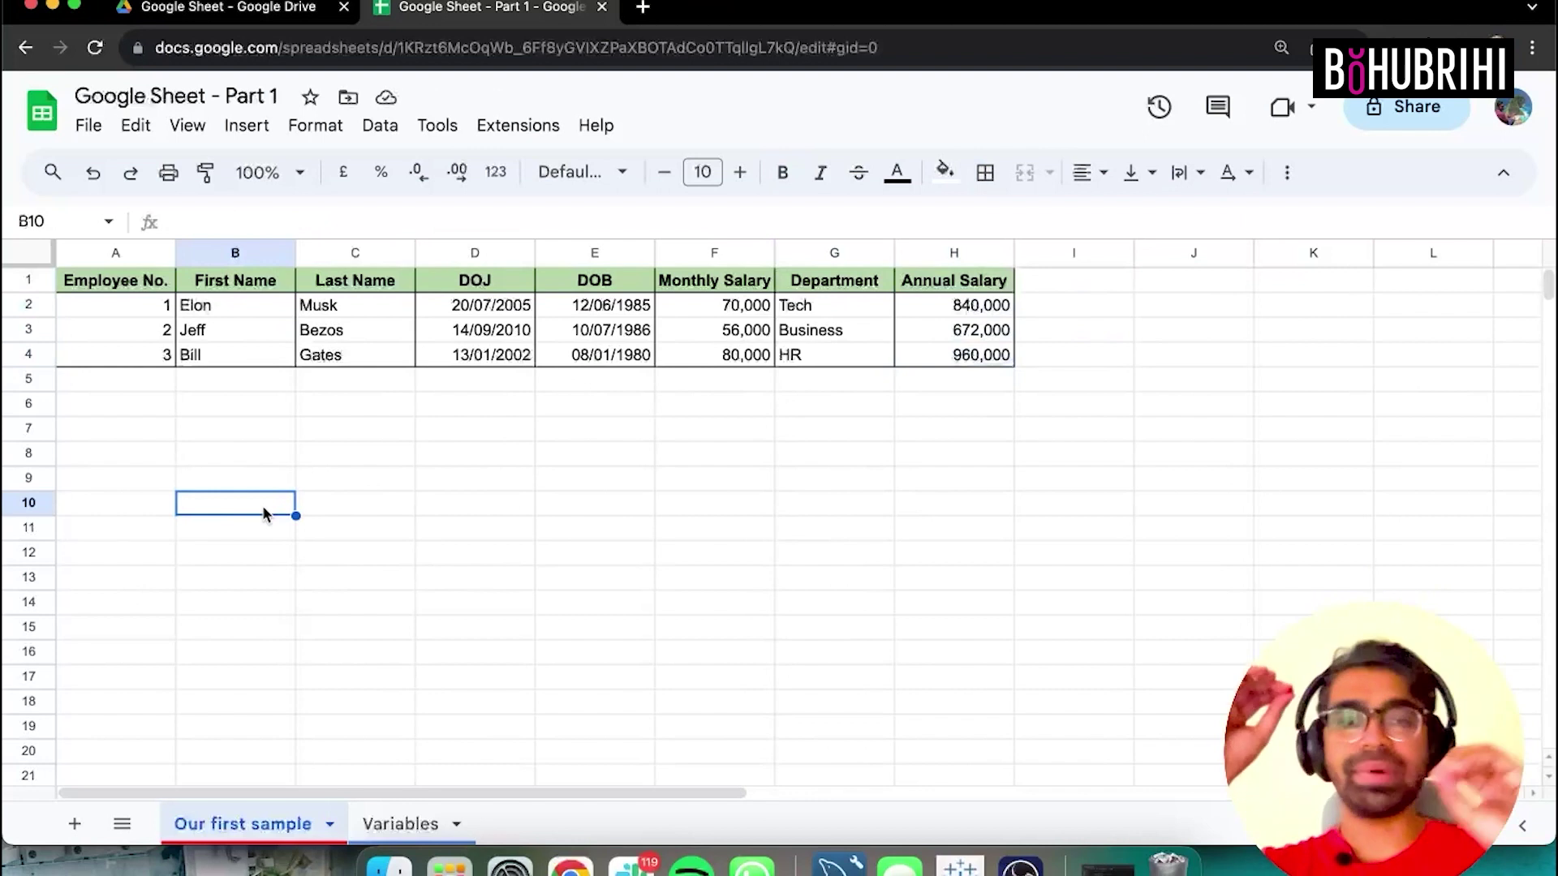
pyautogui.click(138, 471)
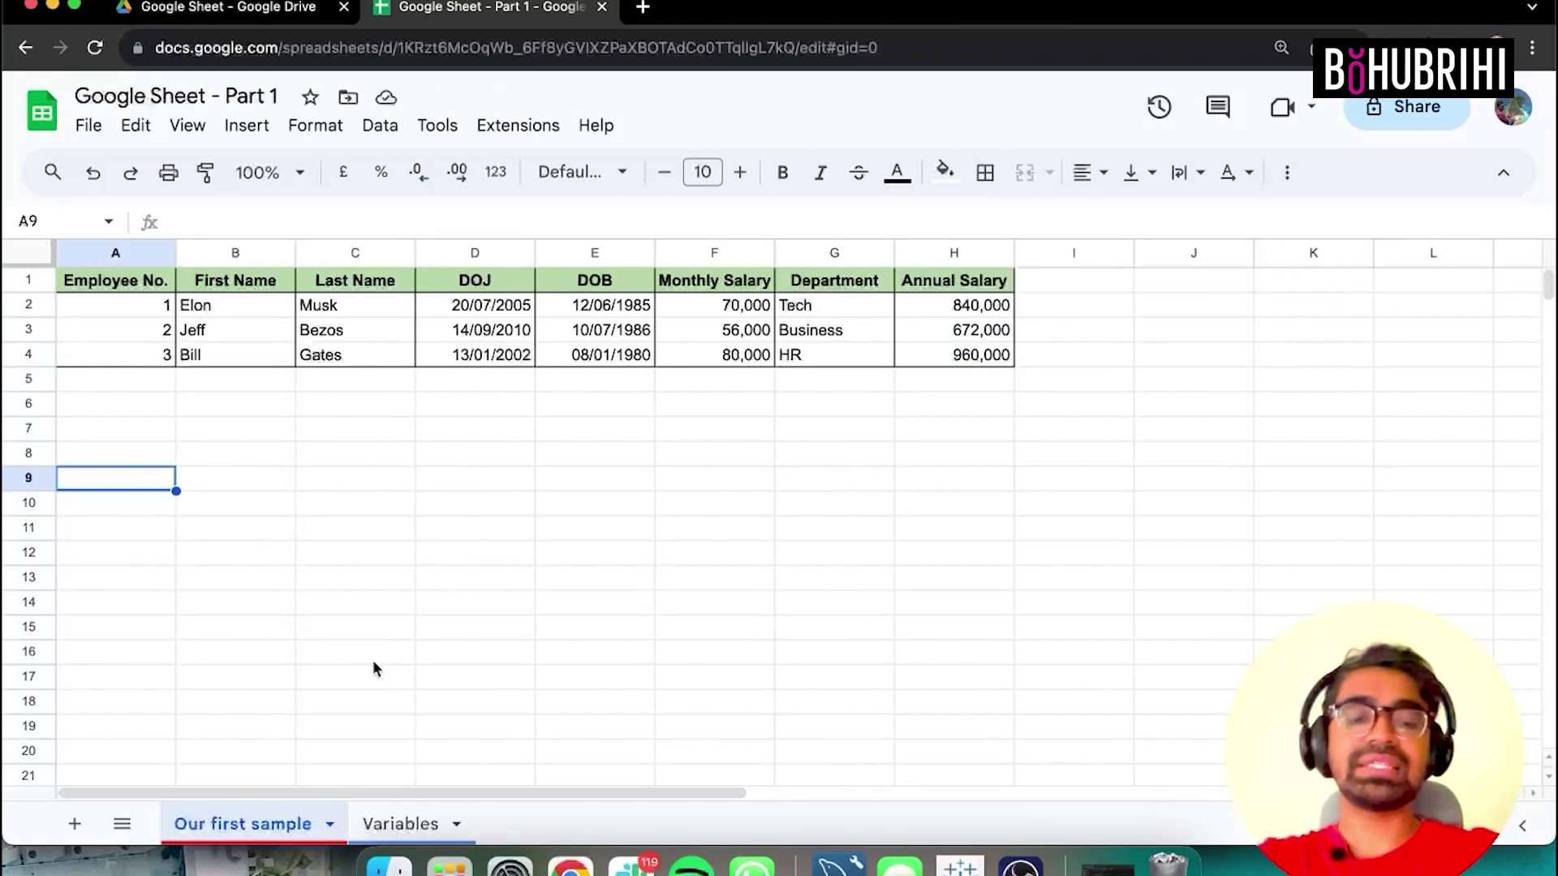
# Enter the summary labels Total Employee, Max Salary and Total Salary Spend in cells A9 to A11.
pyautogui.write('Total Em')
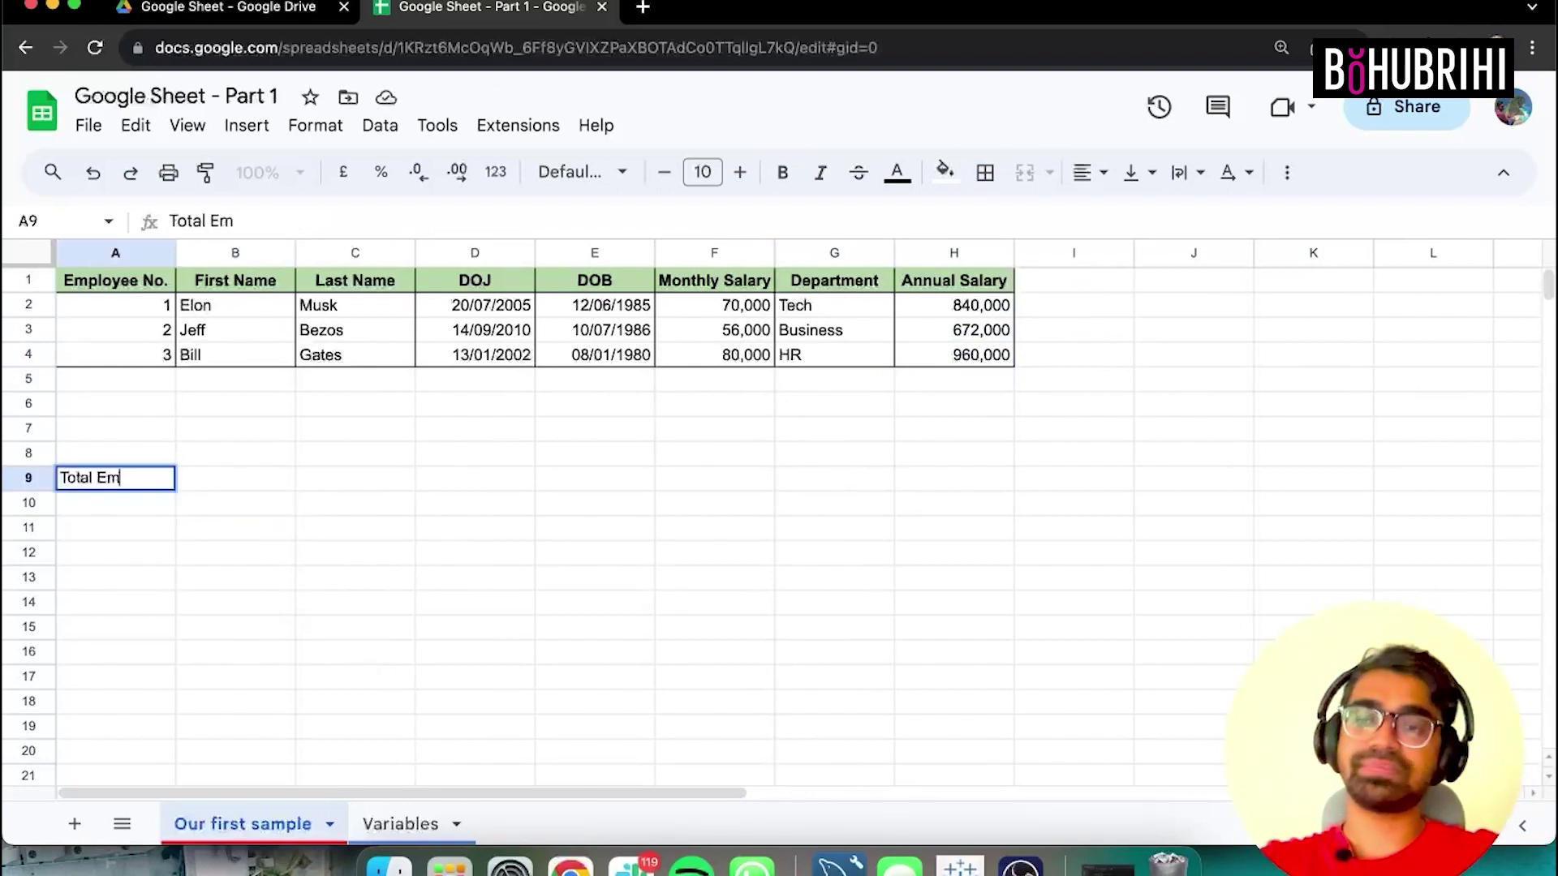
pyautogui.write('ployee')
pyautogui.press('Return')
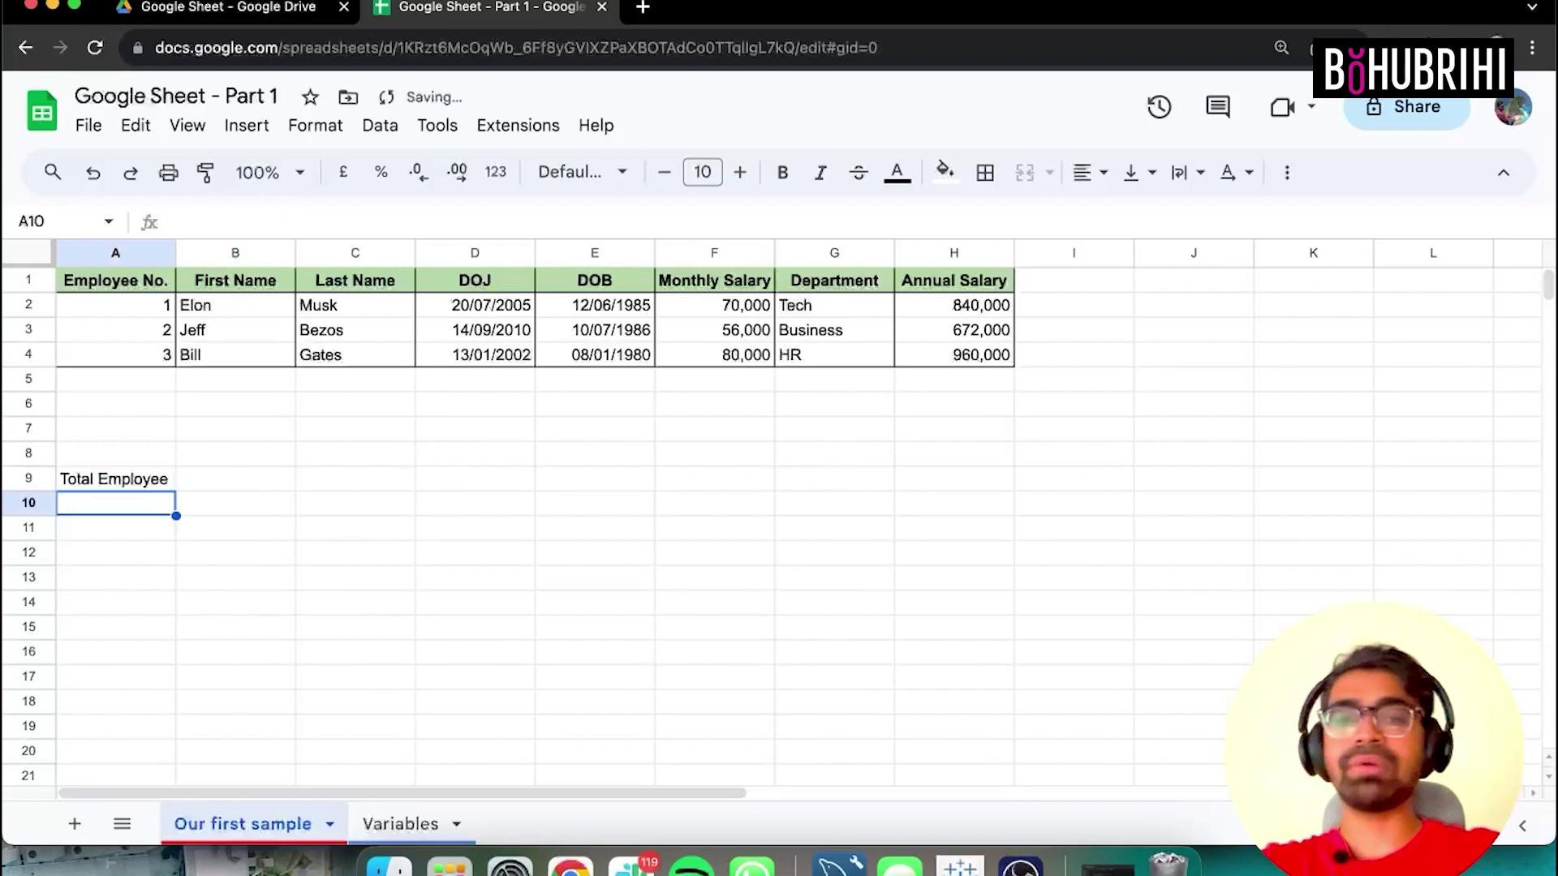
pyautogui.write('Max Salary')
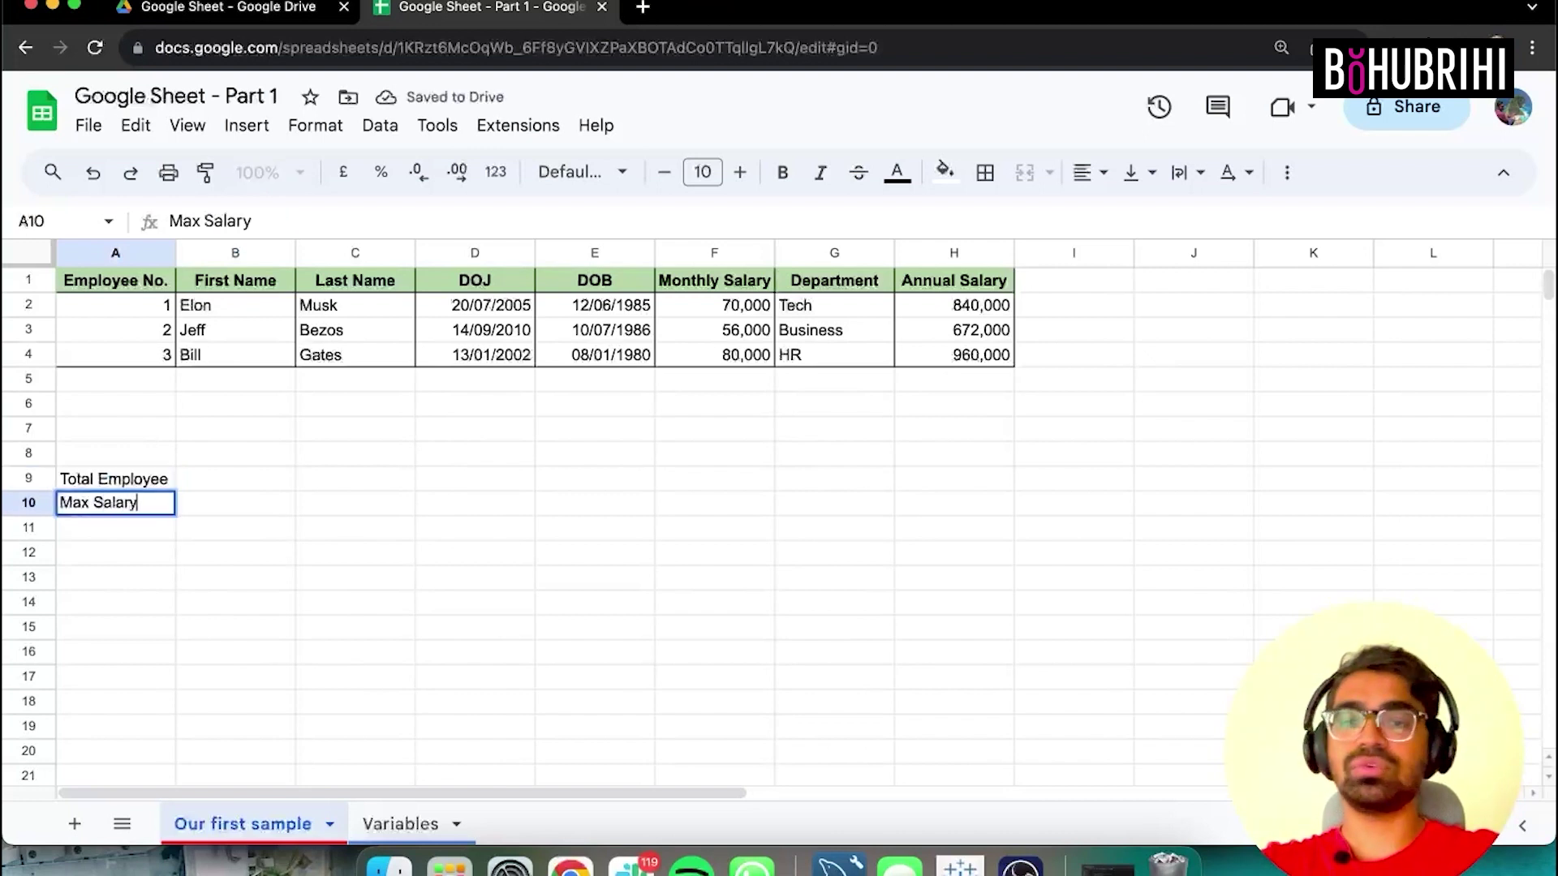
pyautogui.press('Return')
pyautogui.write('Total Saal')
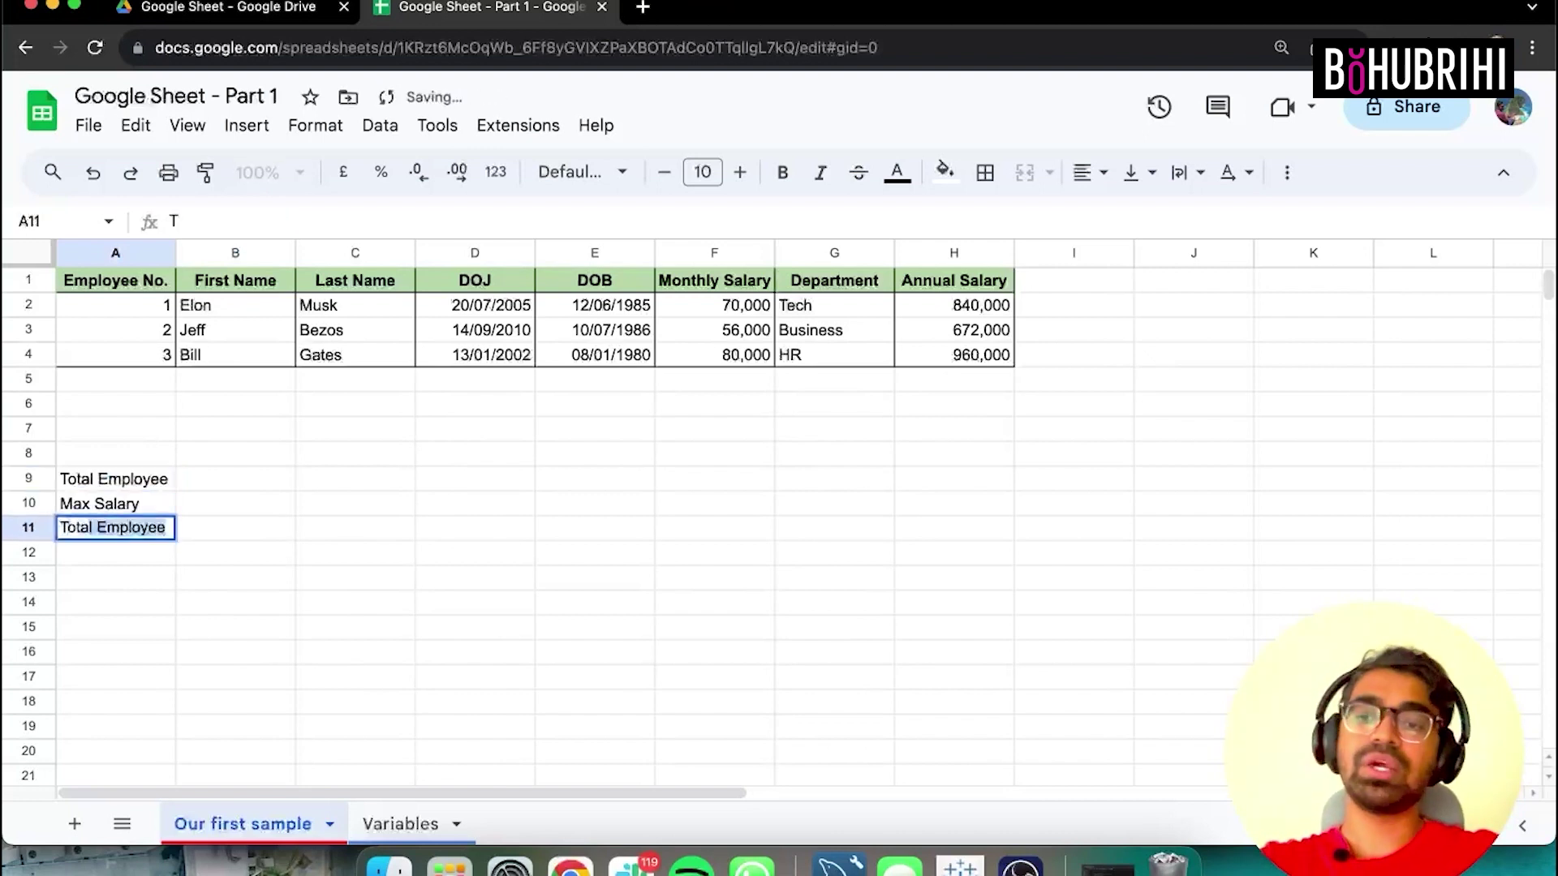
pyautogui.press('BackSpace')
pyautogui.press('BackSpace')
pyautogui.write('lary Spend')
pyautogui.press('Return')
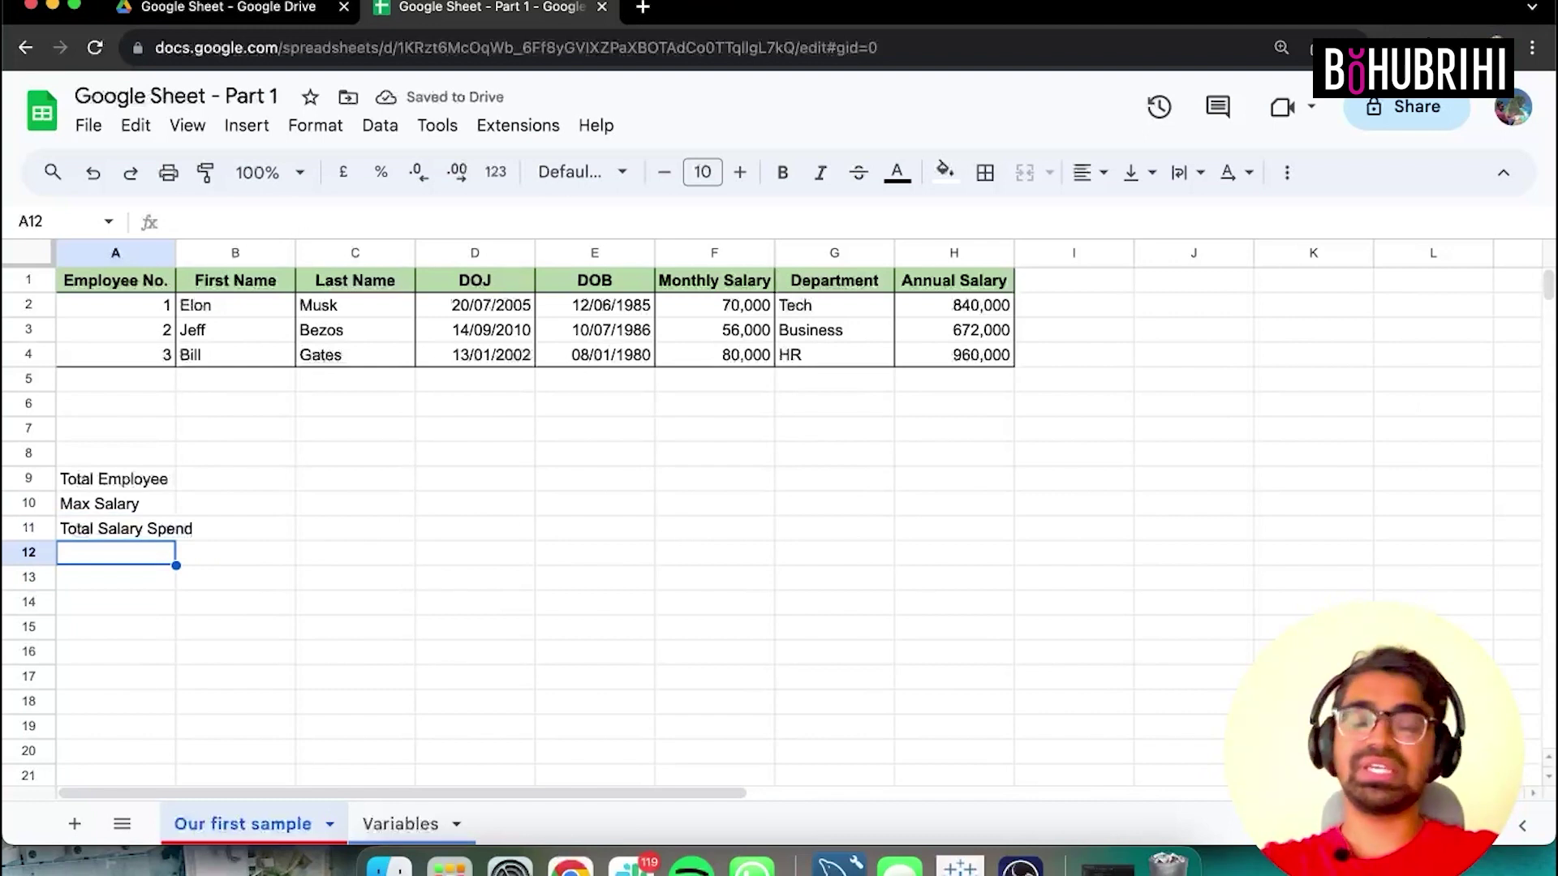
# Add the column heading Full Name in cell I1, beside Annual Salary.
pyautogui.click(1063, 285)
pyautogui.write('Full Name')
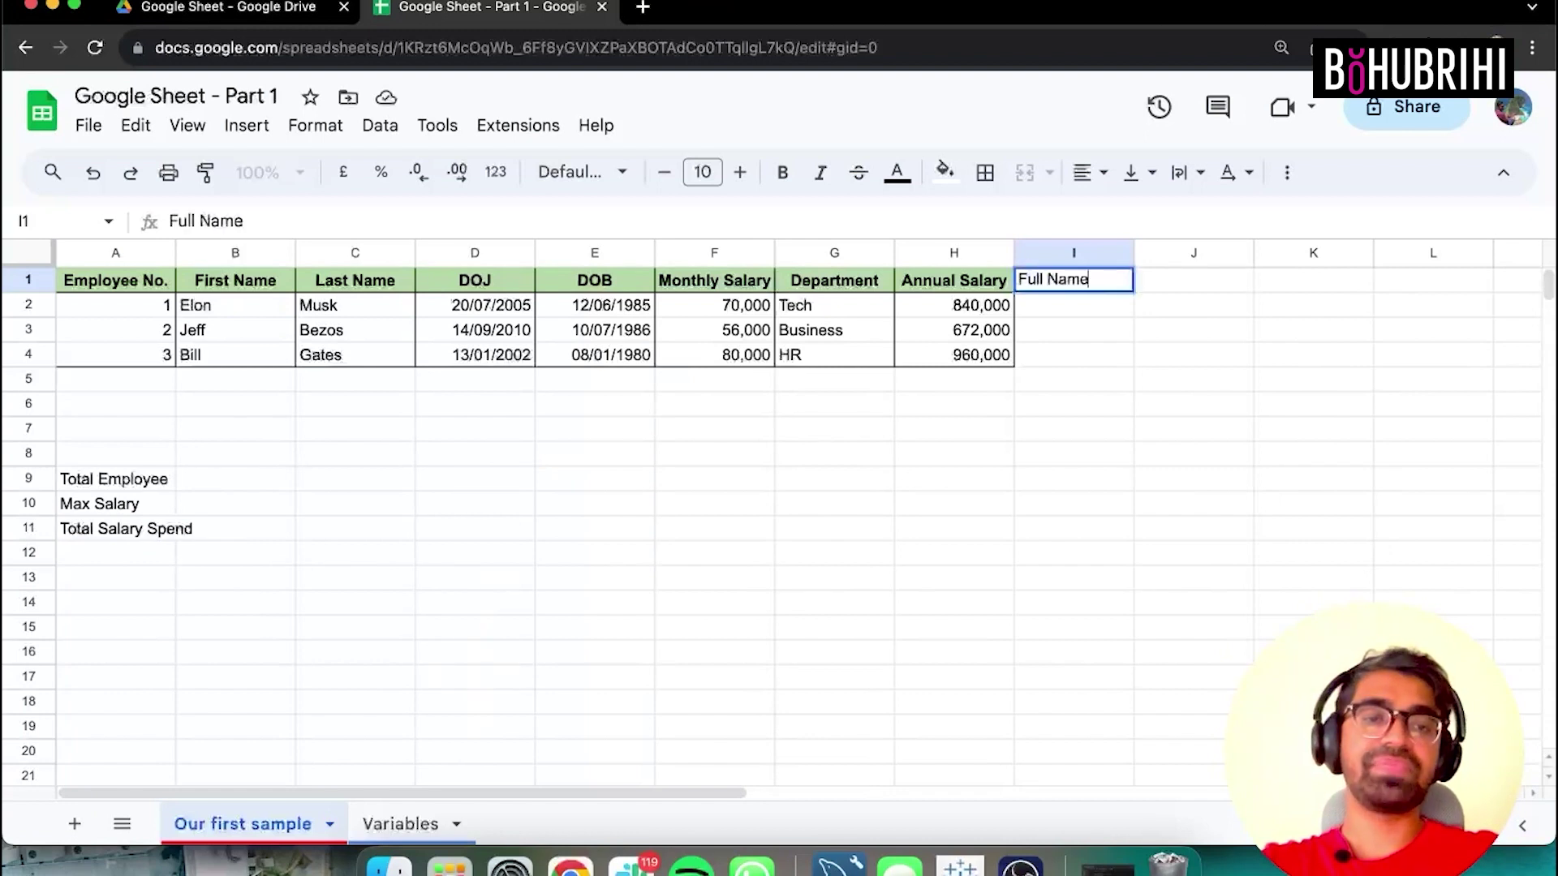
pyautogui.press('Return')
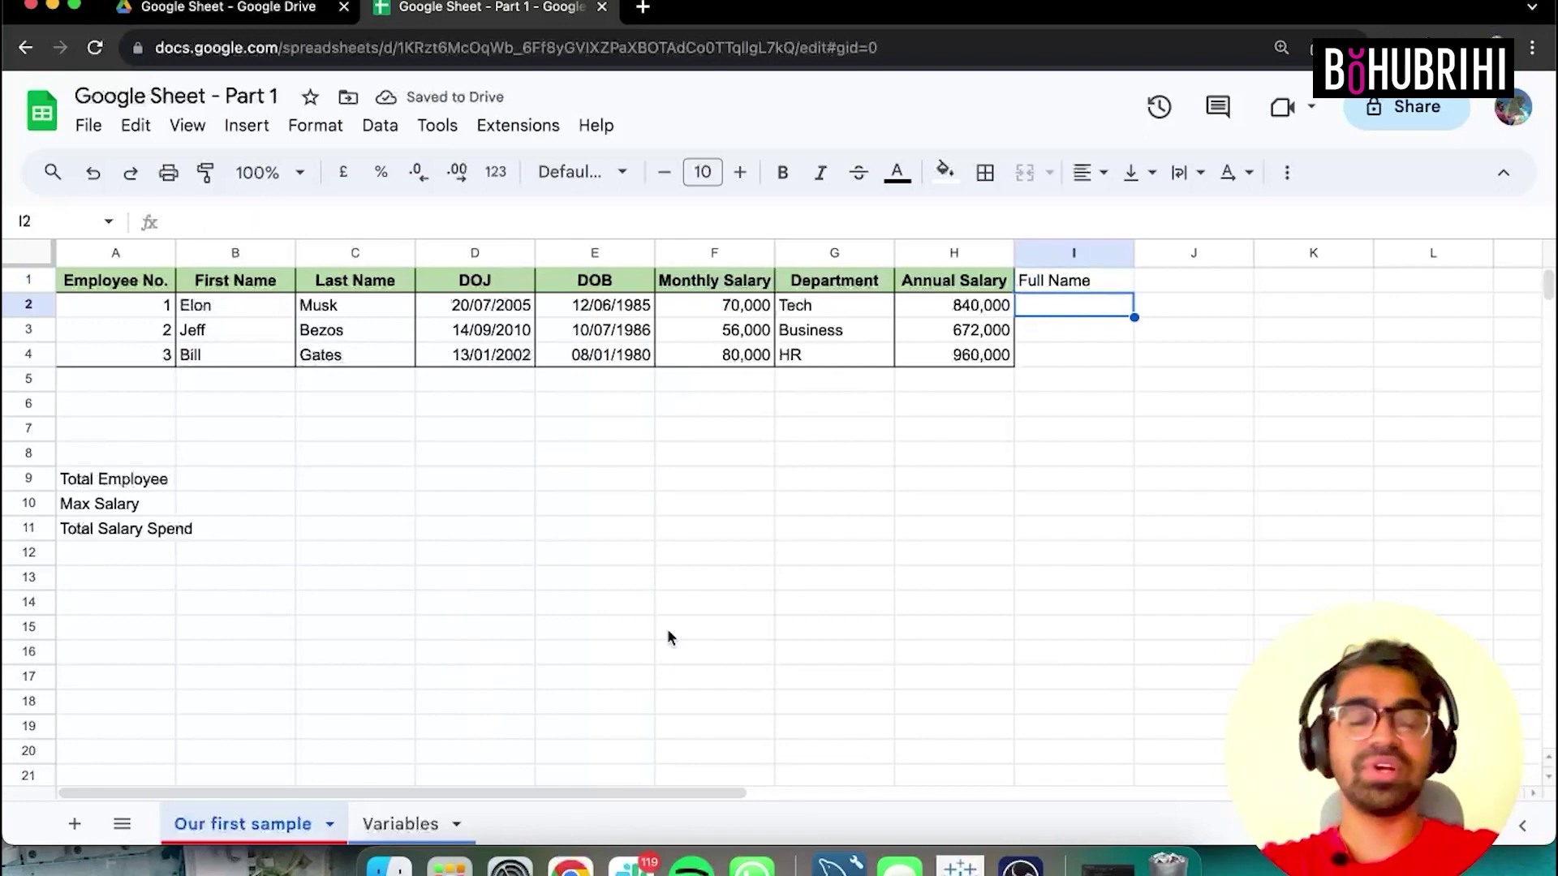
# Join first and last name with a space in I2 using =CONCATENATE(B2," ",C2), and accept the suggested auto-fill down to I4.
pyautogui.write('=con')
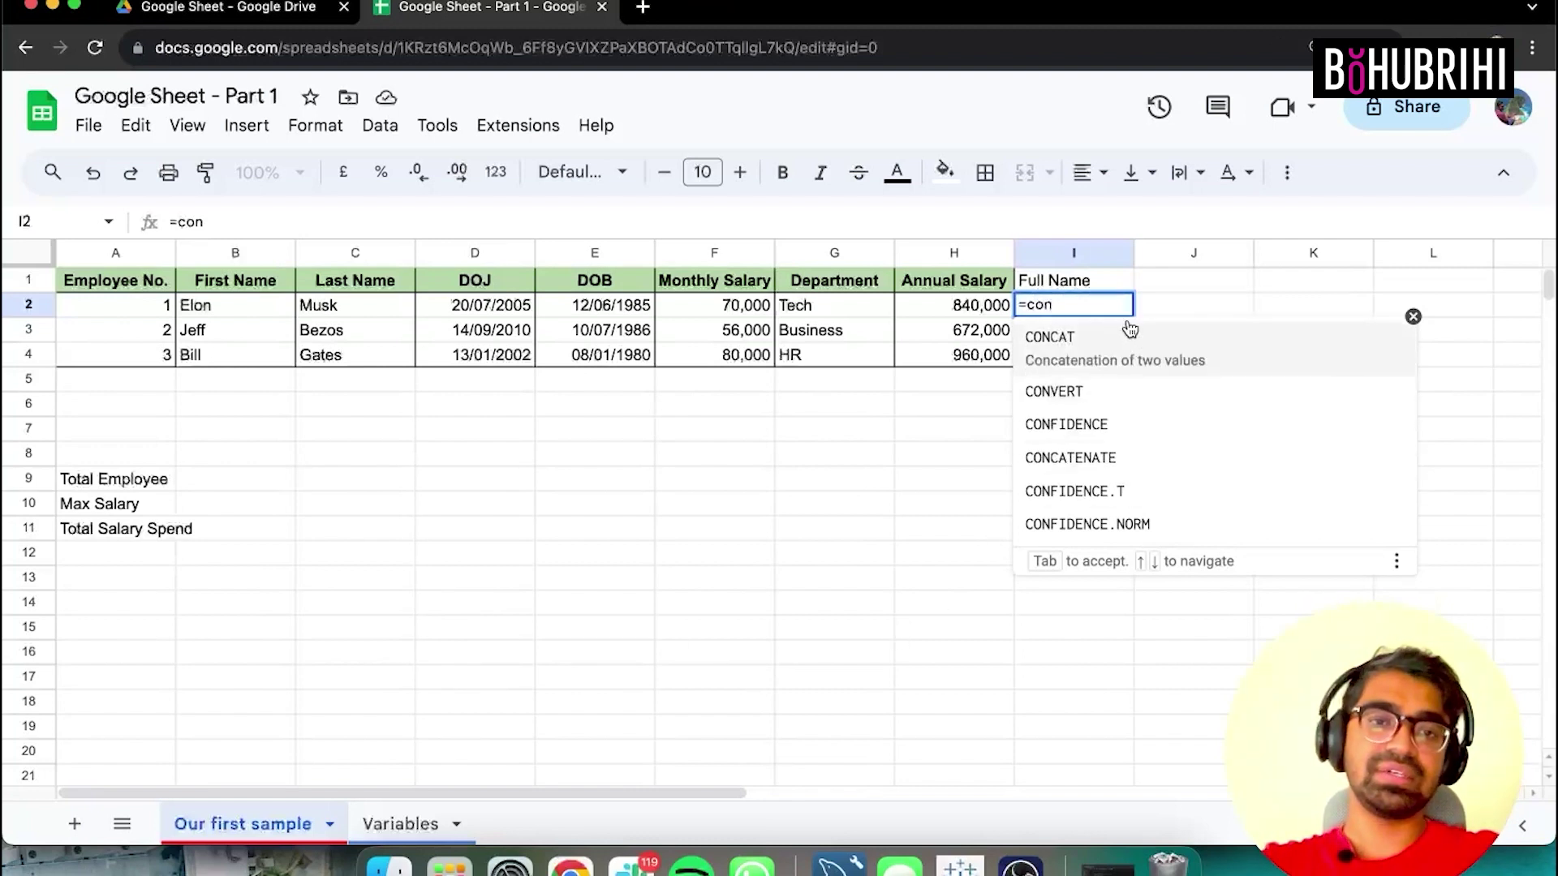
pyautogui.write('ca')
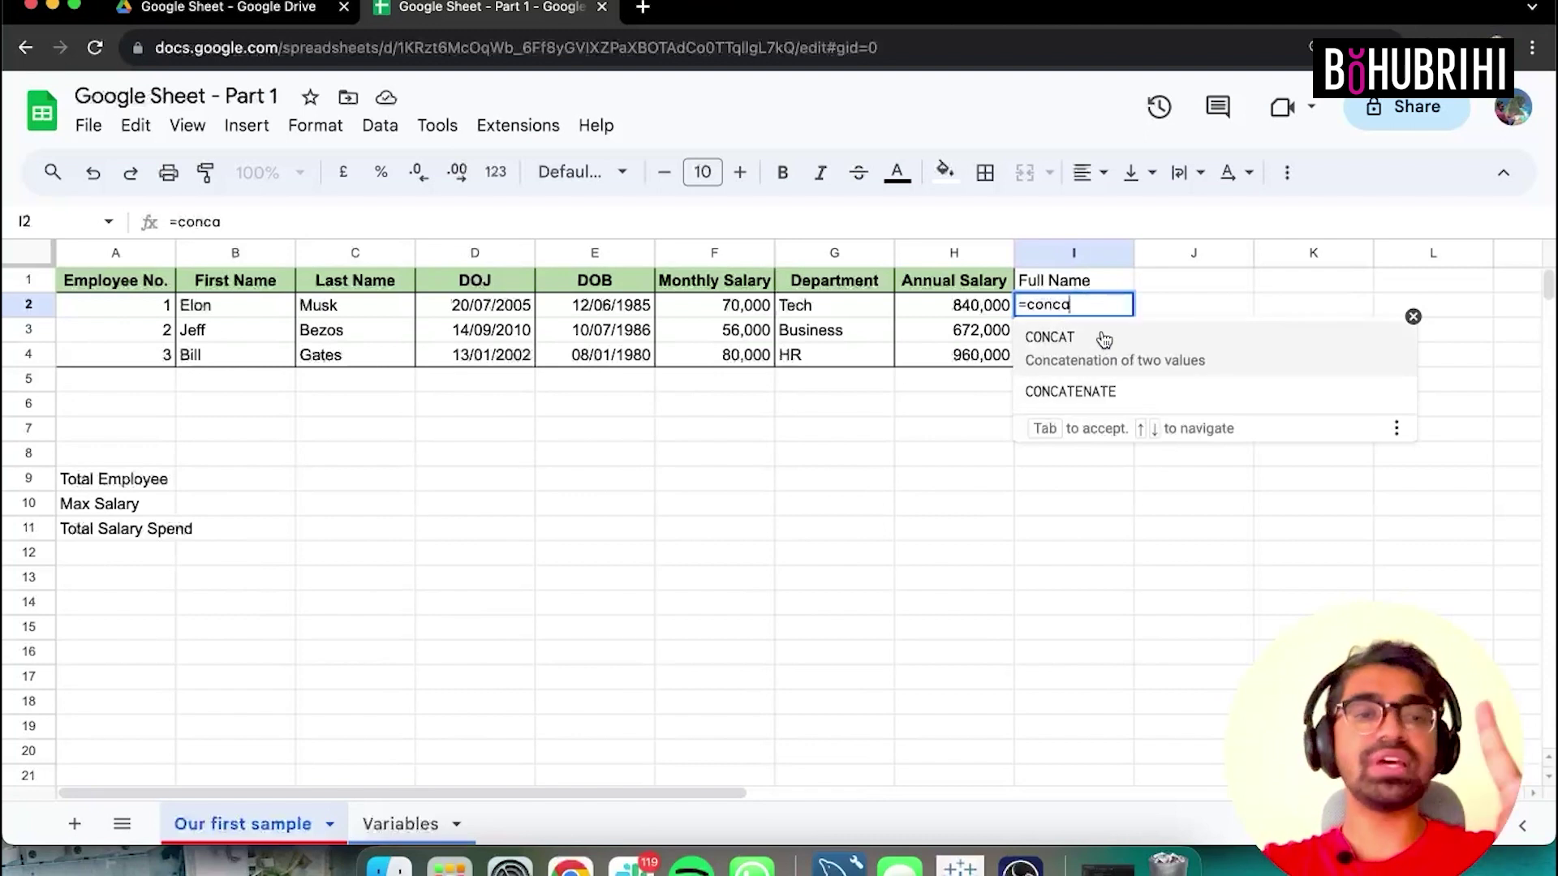
pyautogui.click(1102, 384)
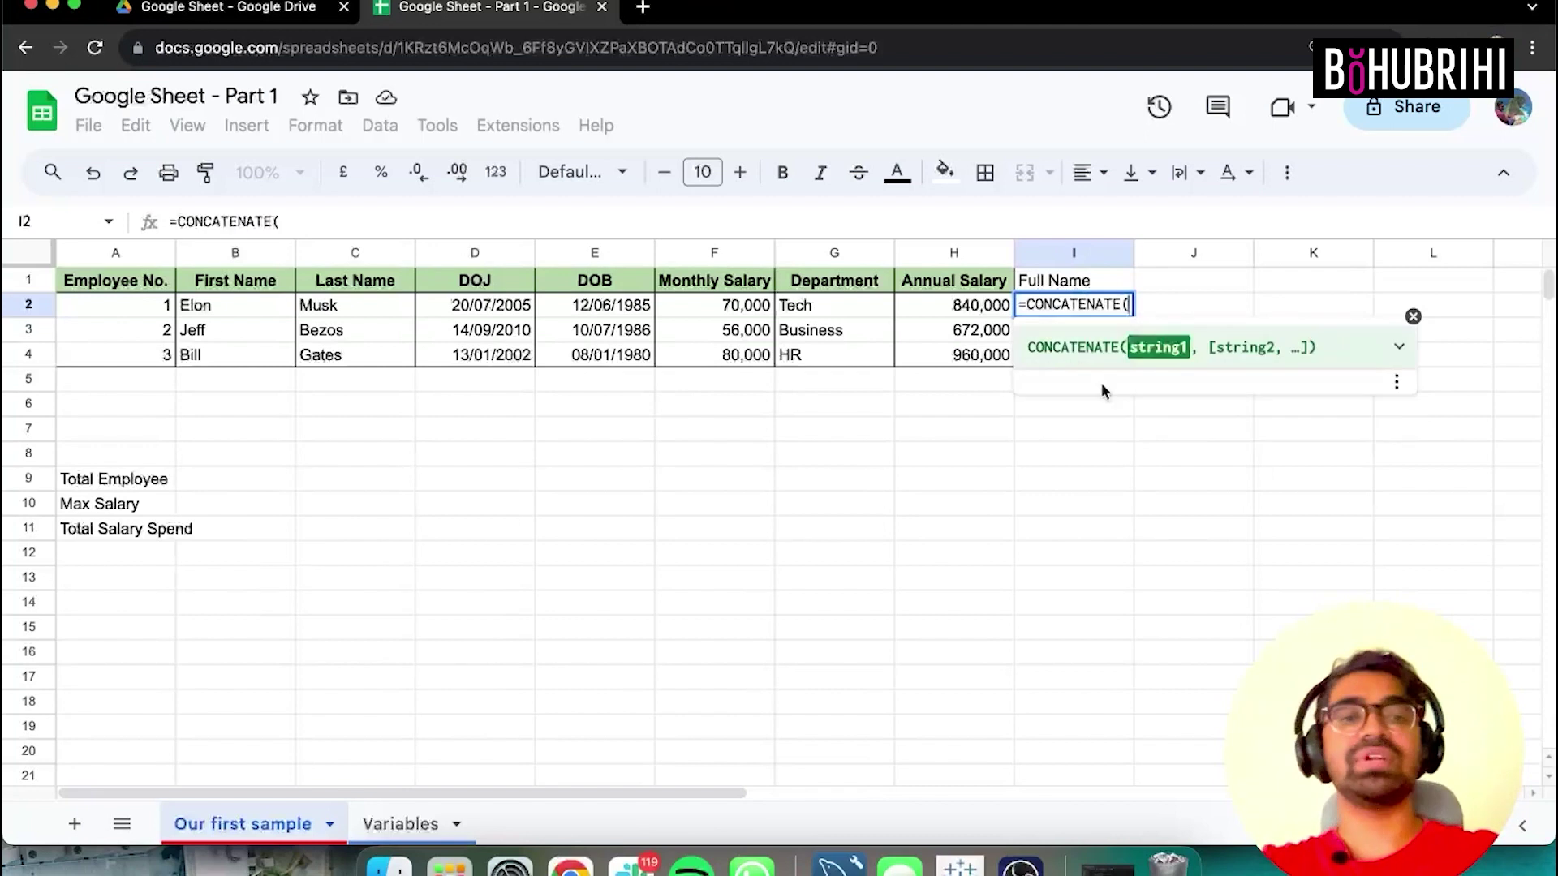
pyautogui.click(223, 307)
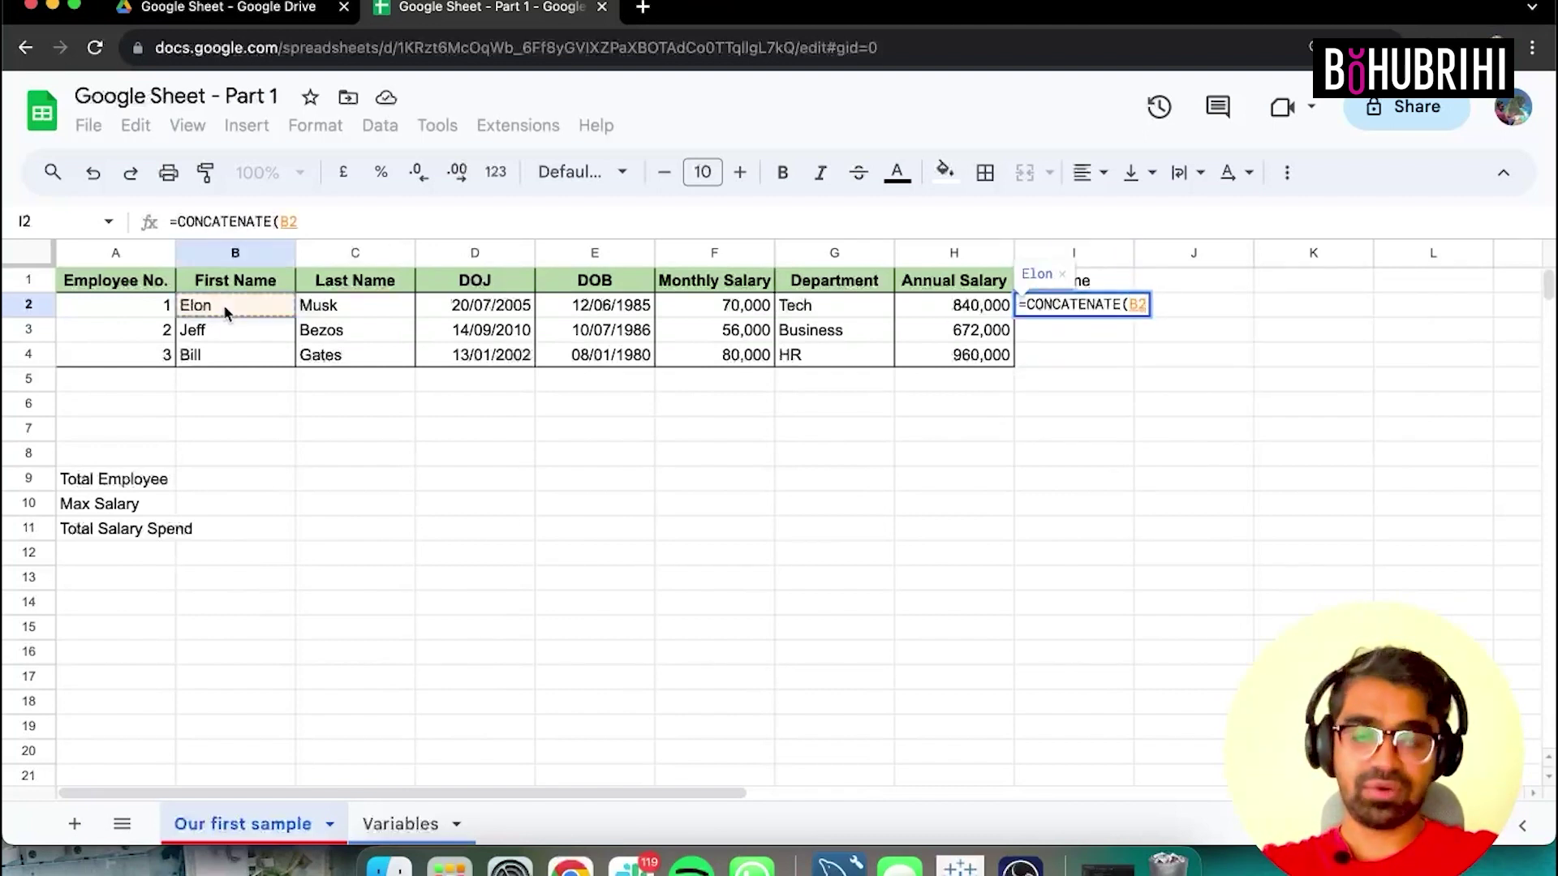
pyautogui.write(',"":')
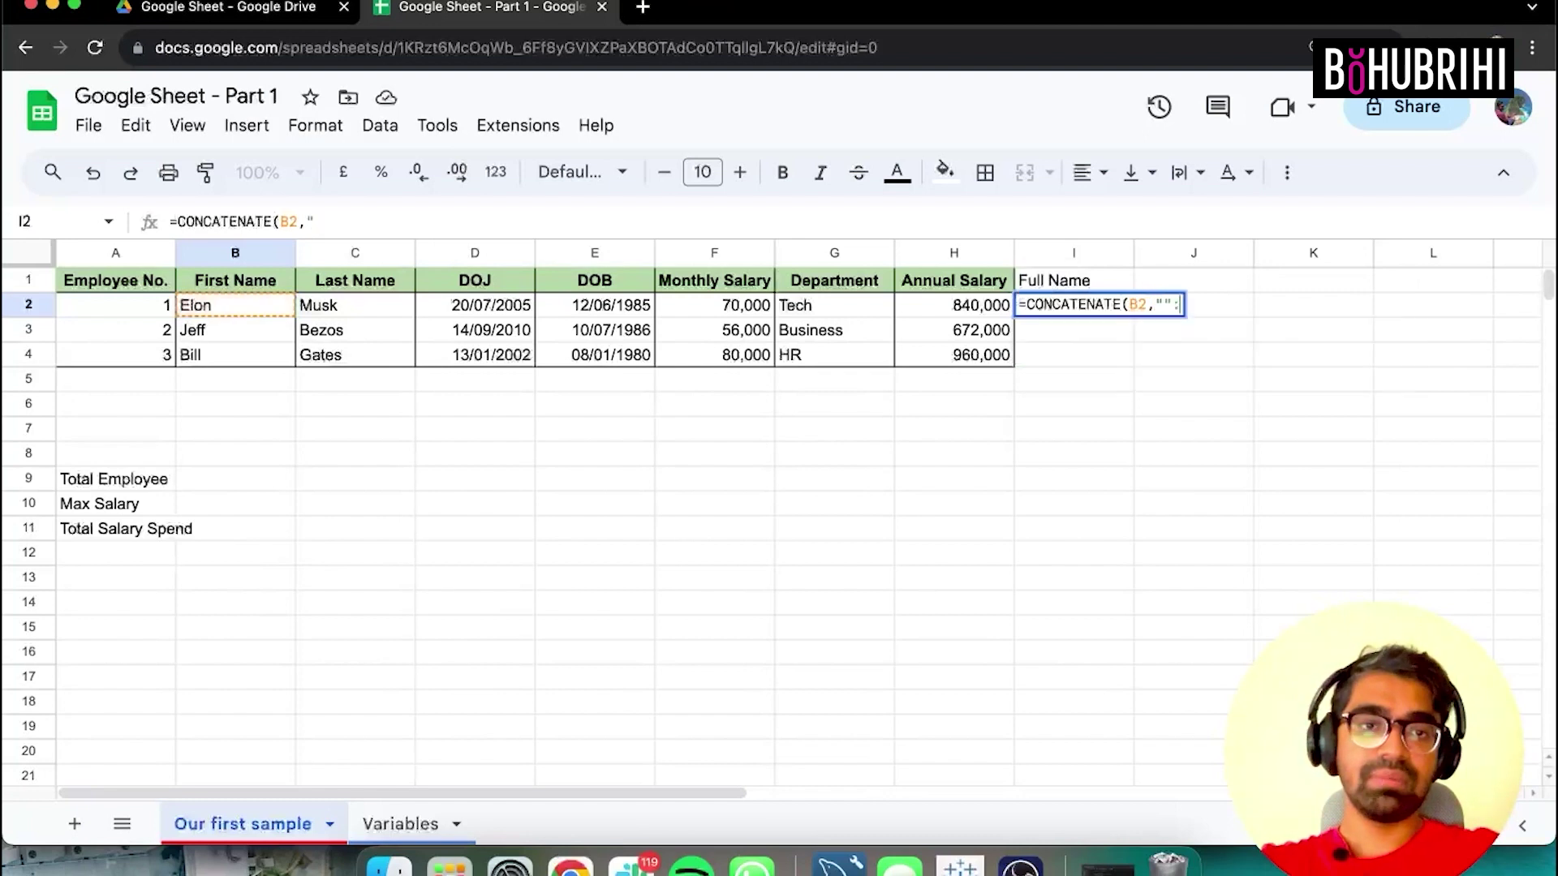
pyautogui.press('BackSpace')
pyautogui.press('Left')
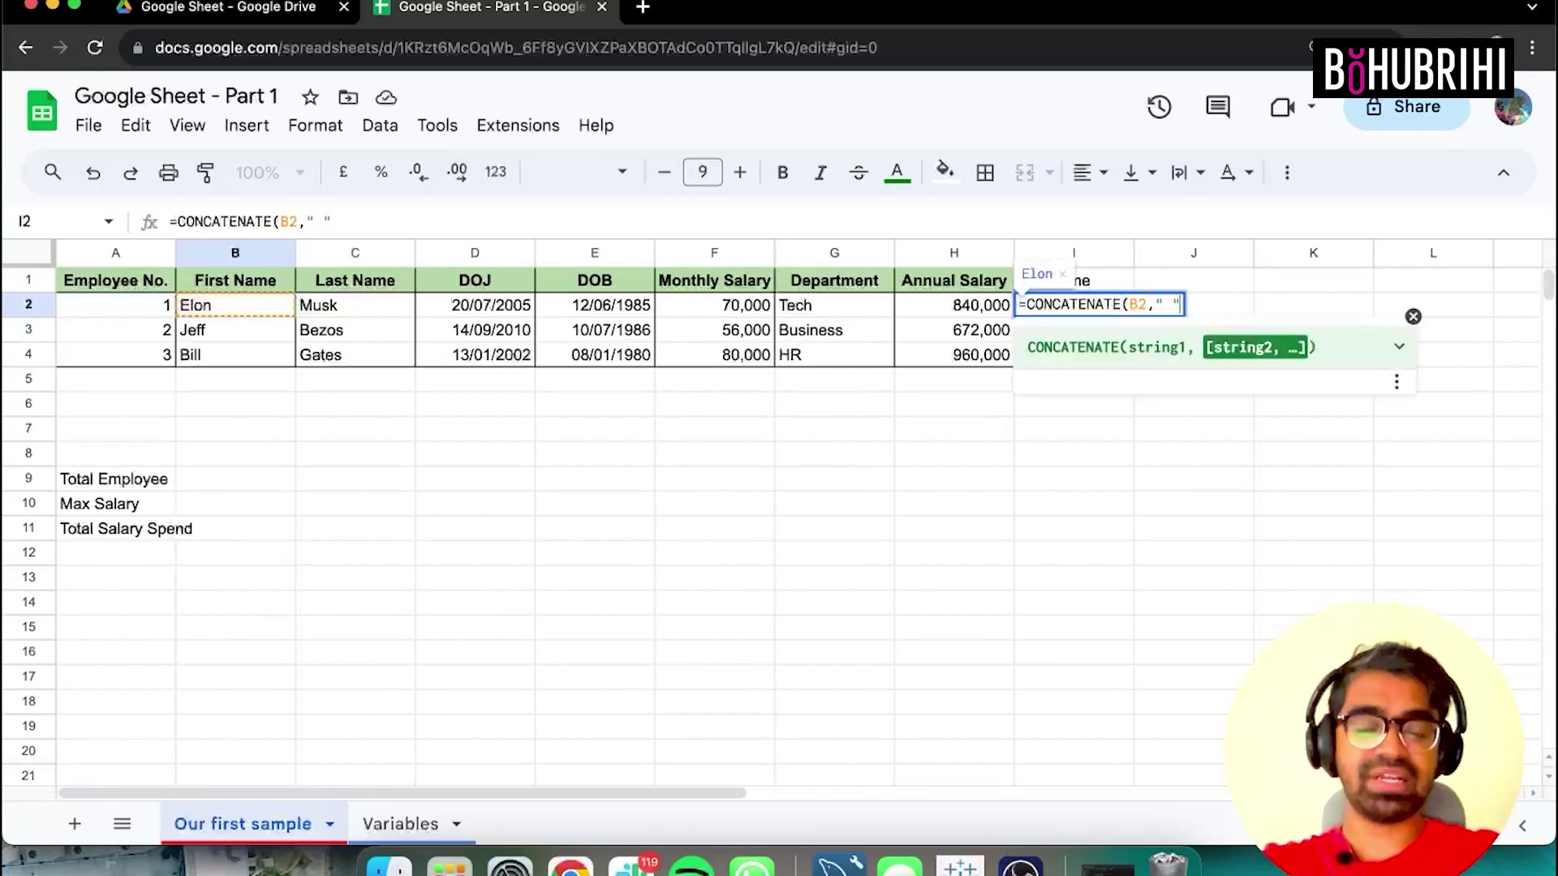
pyautogui.write(',')
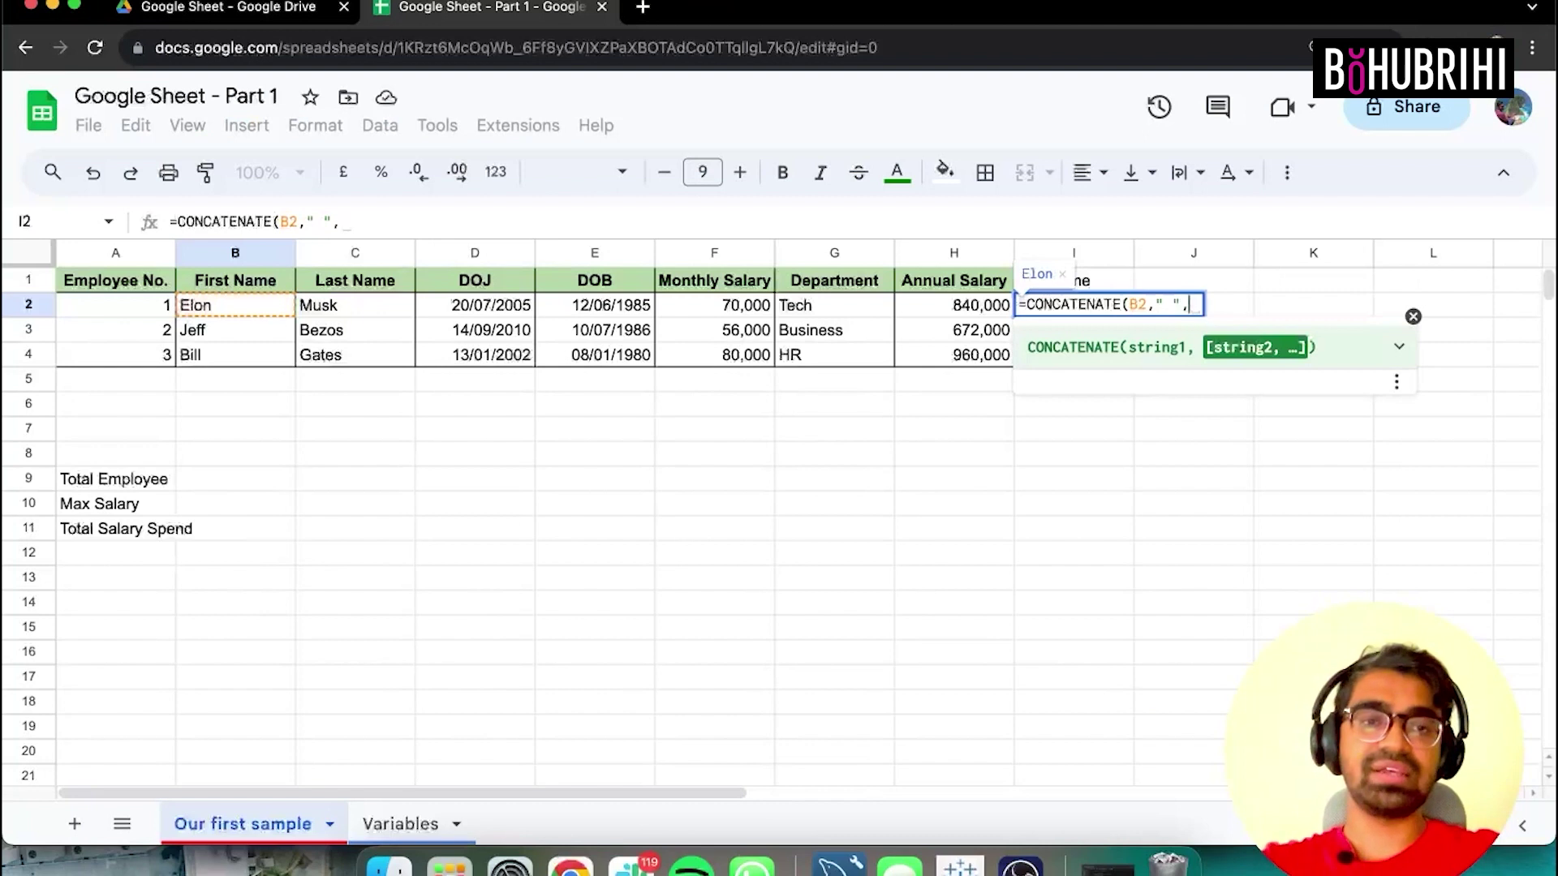
pyautogui.click(372, 304)
pyautogui.write(')')
pyautogui.press('Return')
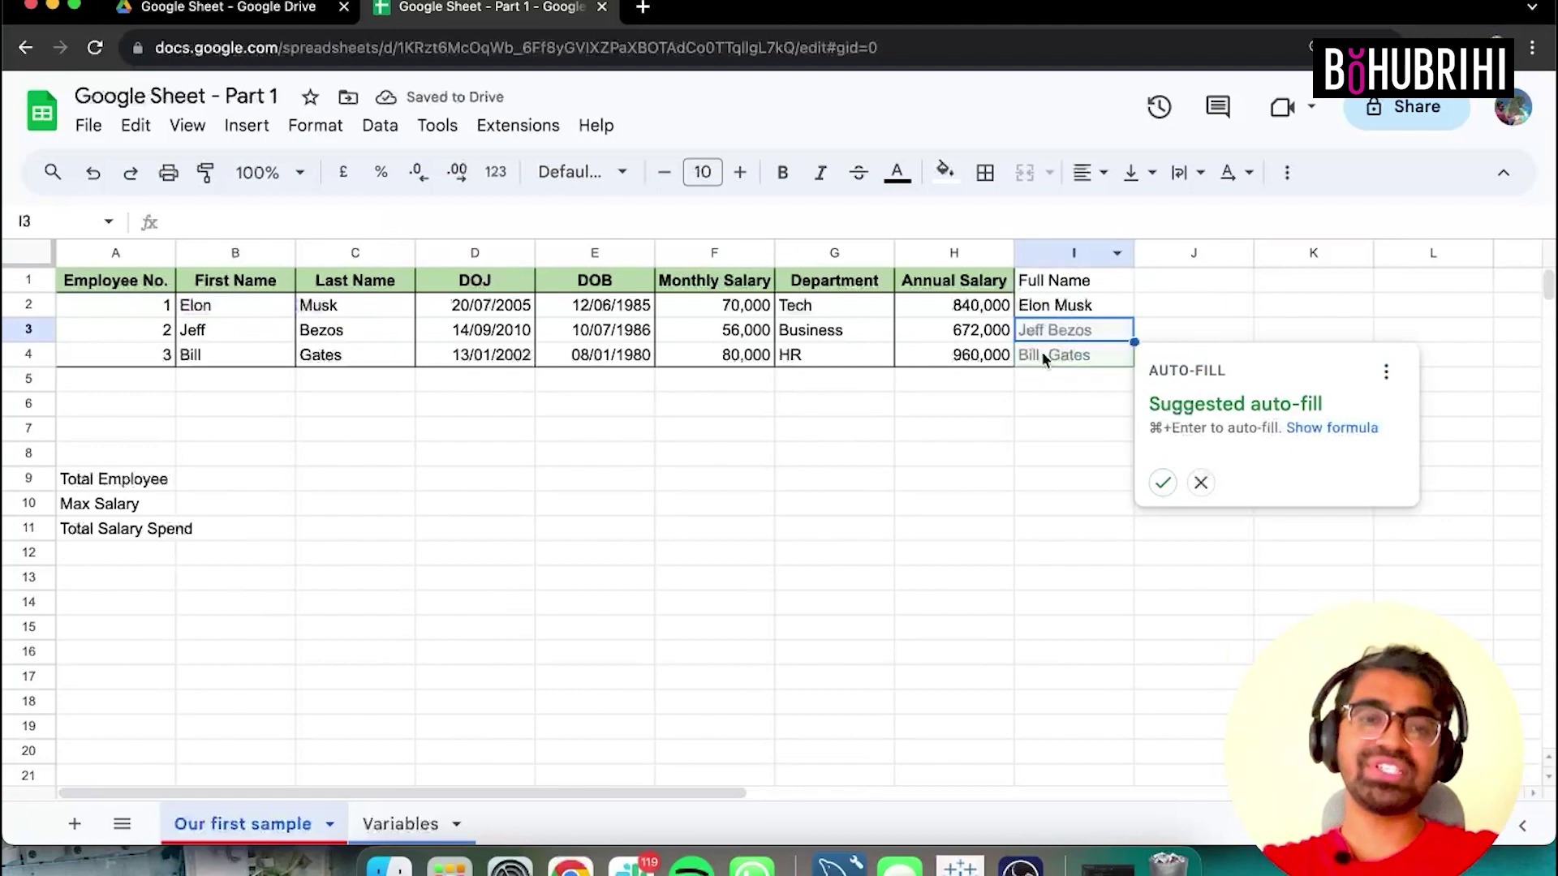
pyautogui.click(1160, 483)
# Copy the formatting of the Last Name cells C1:C4 onto the Full Name cells I1:I4.
pyautogui.moveTo(1084, 280); pyautogui.dragTo(1091, 357)
pyautogui.moveTo(376, 286); pyautogui.dragTo(378, 349)
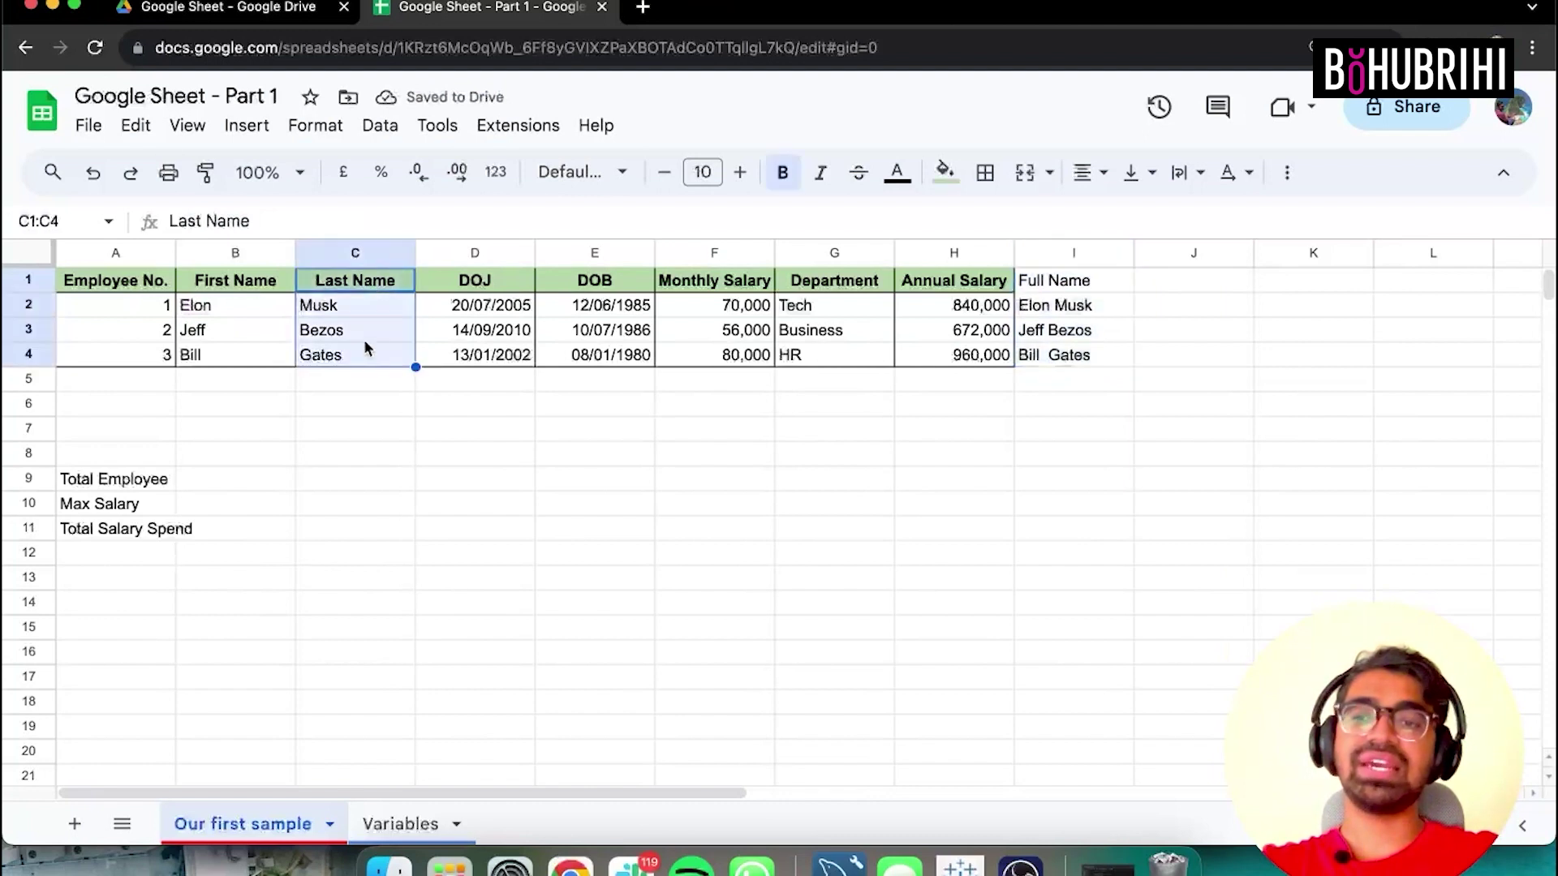
pyautogui.click(204, 172)
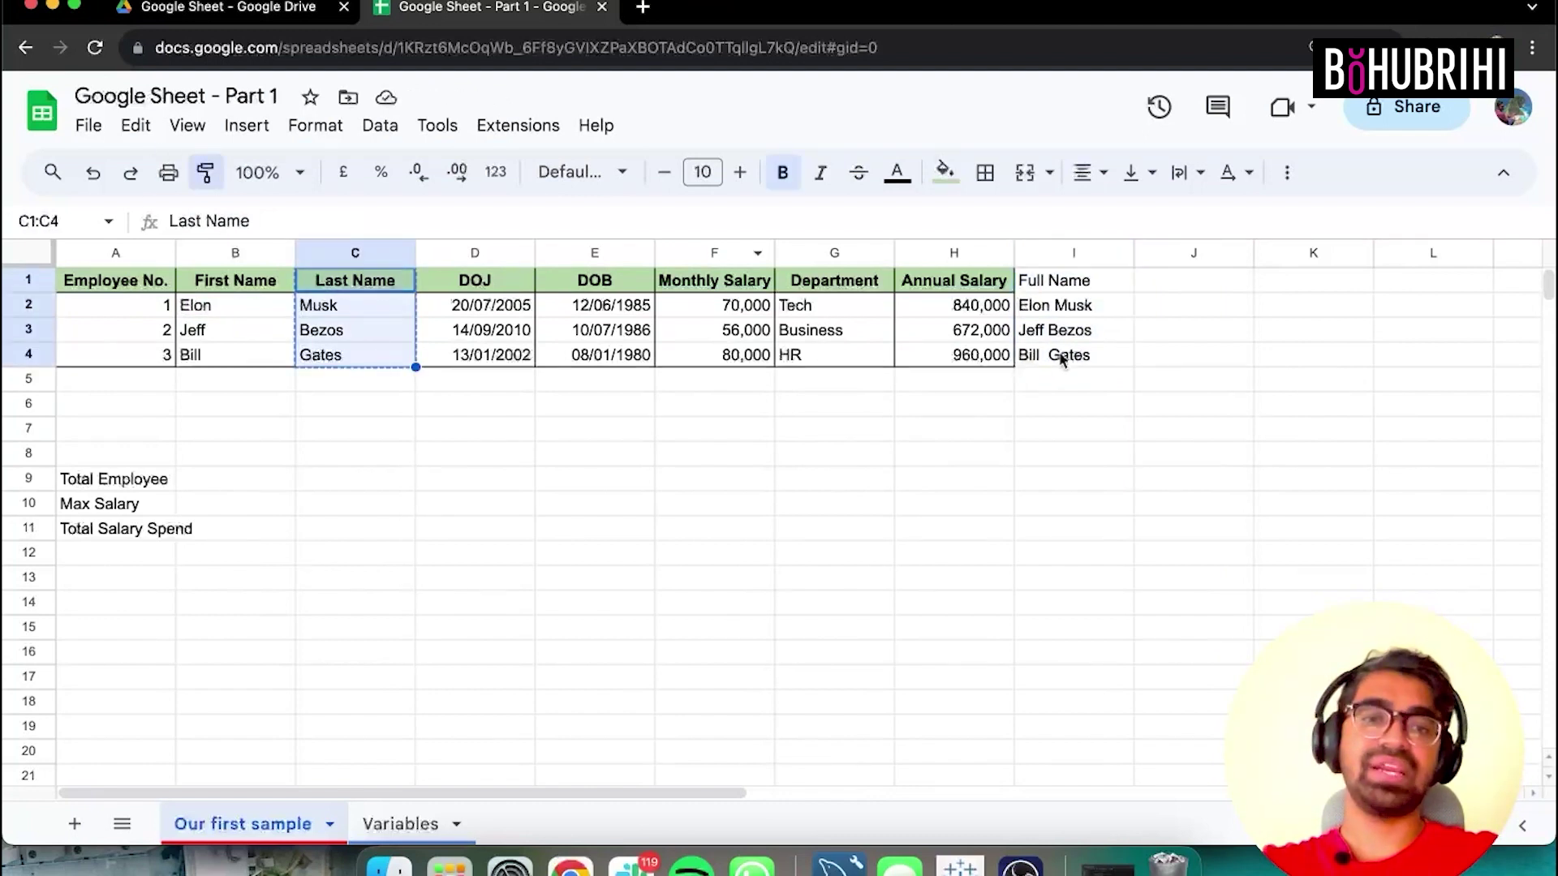
pyautogui.moveTo(1060, 284); pyautogui.dragTo(1067, 355)
pyautogui.click(782, 538)
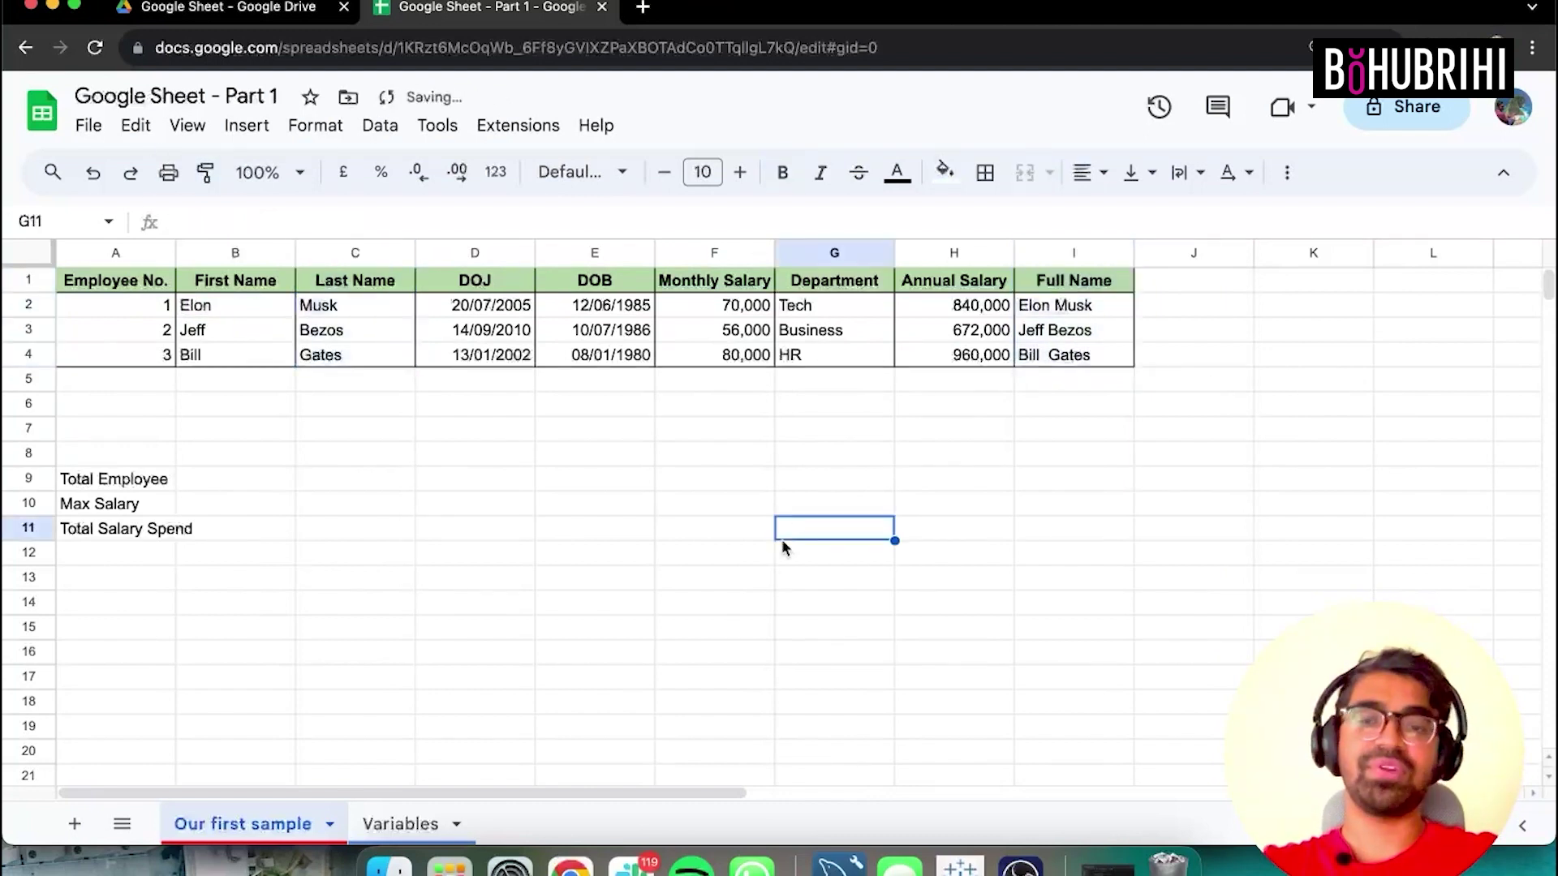
# Fit the width of column A to its contents so the Total Salary Spend label fits inside its cell.
pyautogui.click(150, 554)
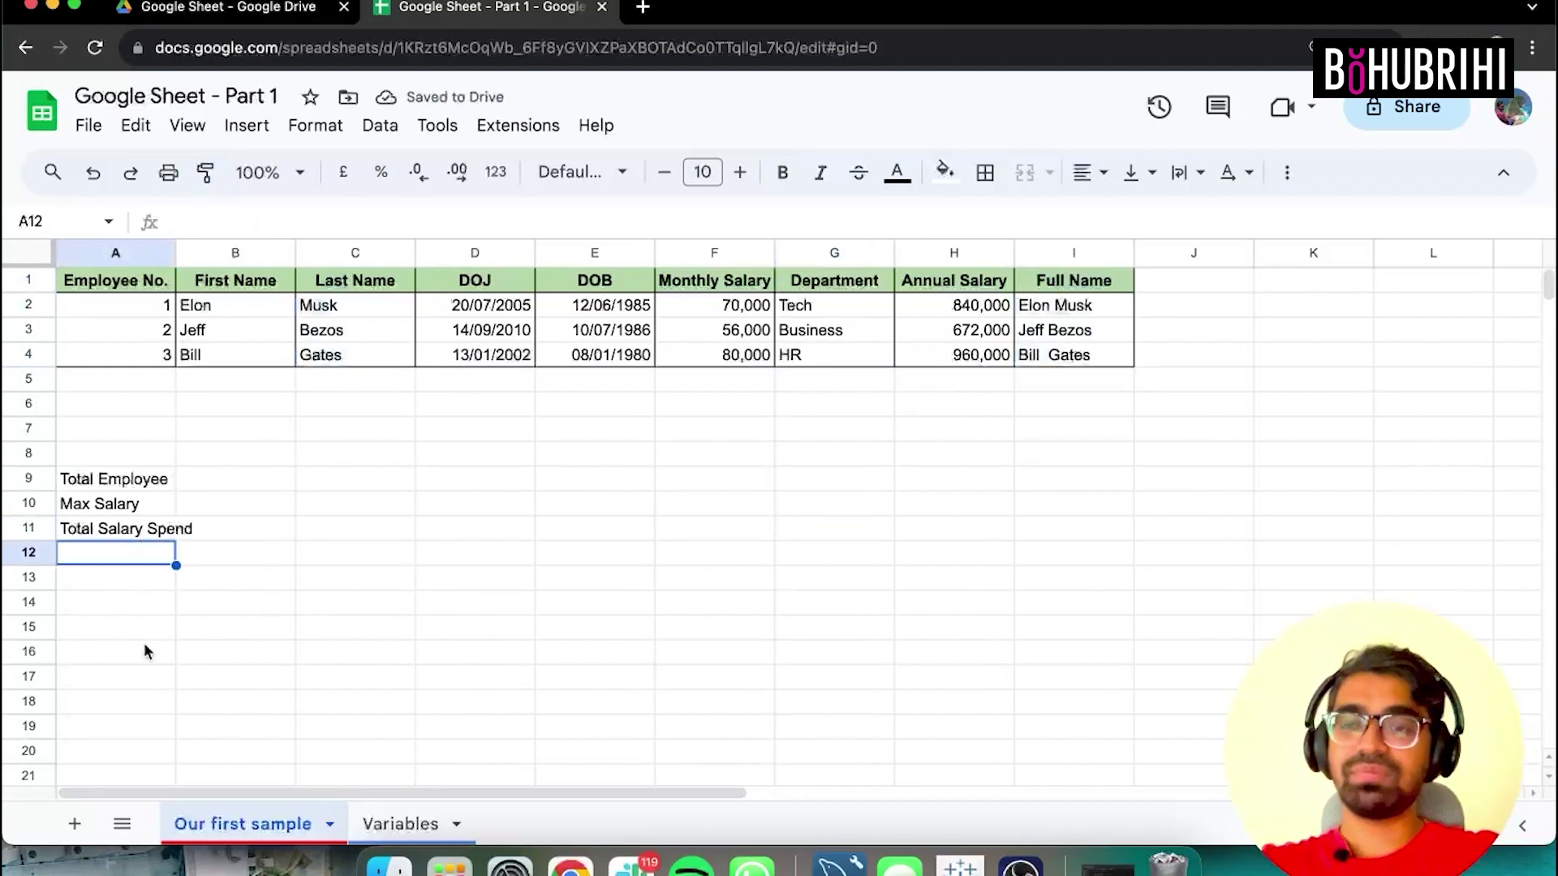
pyautogui.click(179, 485)
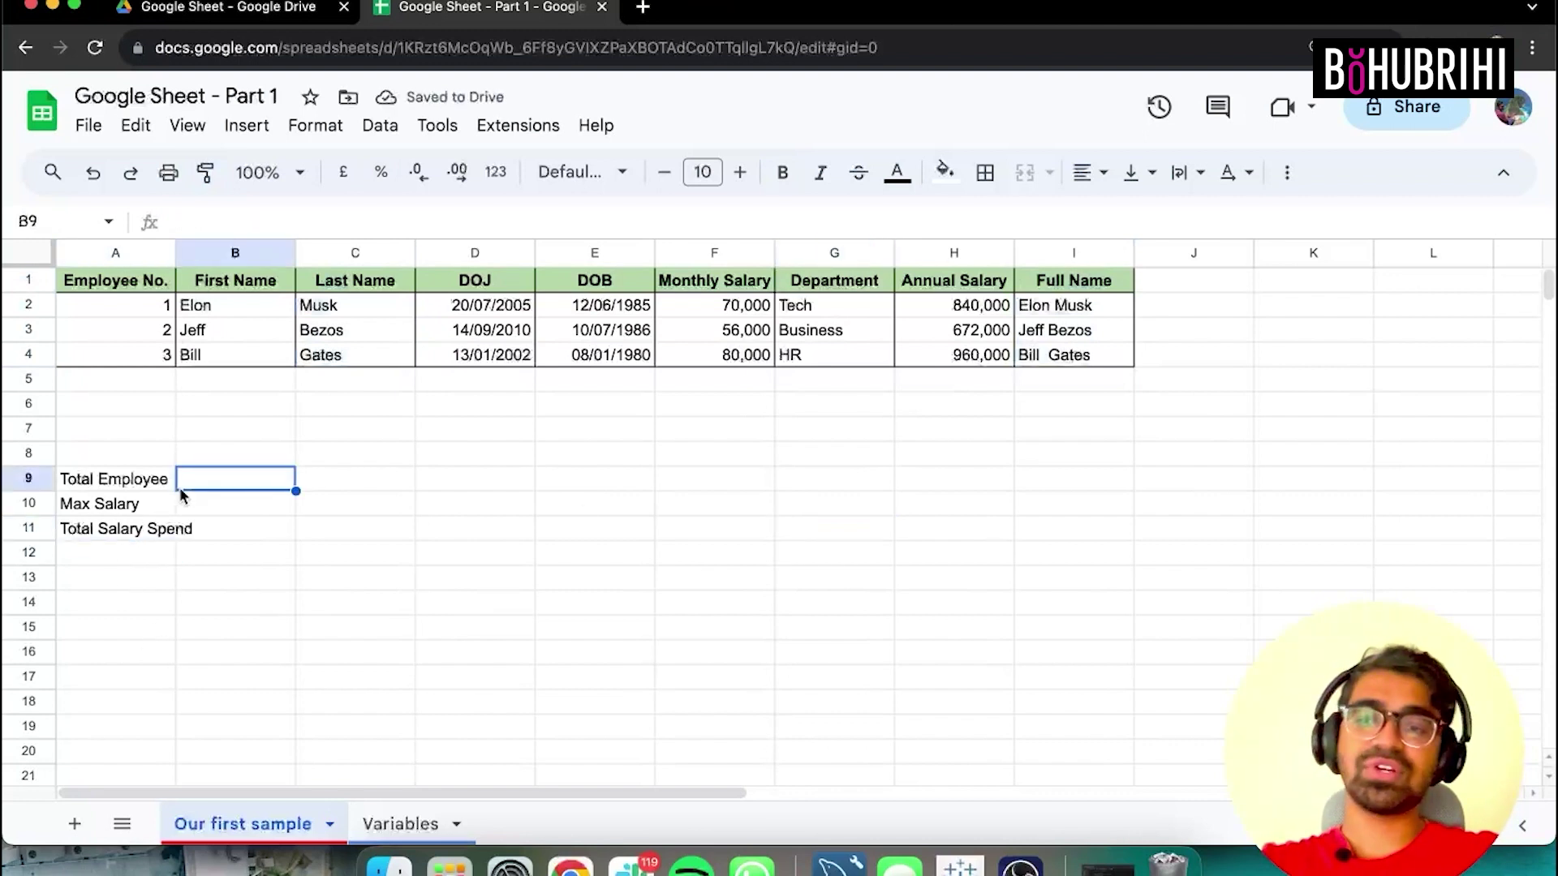
pyautogui.doubleClick(176, 252)
# Count the employees in B9 with =COUNT(A2:A4), and reject the suggested auto-fill for the cells below.
pyautogui.write('=COUNT(')
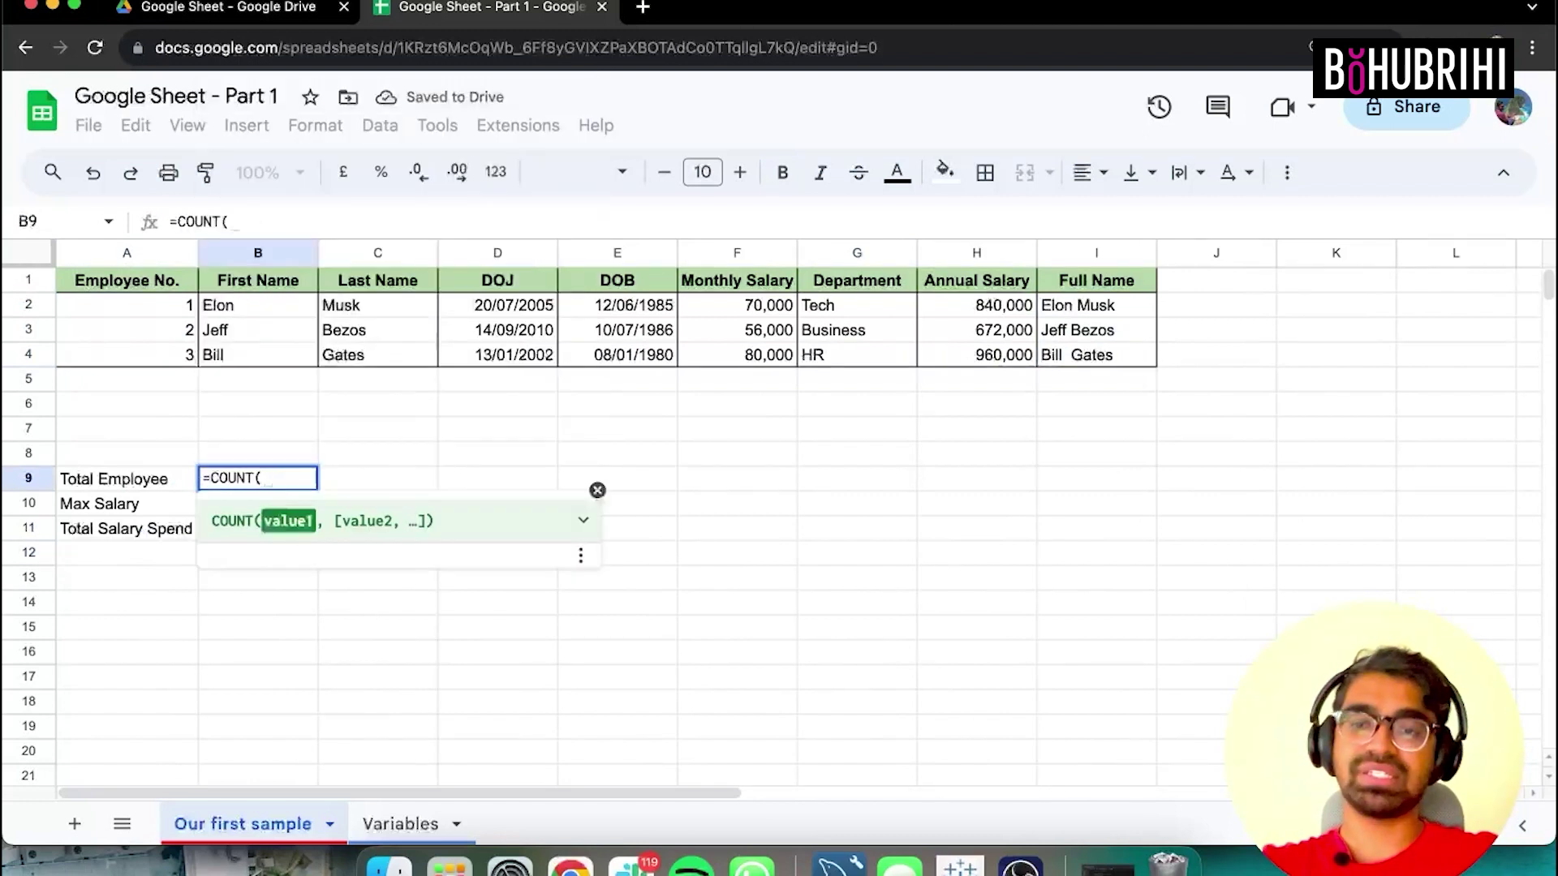
pyautogui.moveTo(180, 305); pyautogui.dragTo(177, 364)
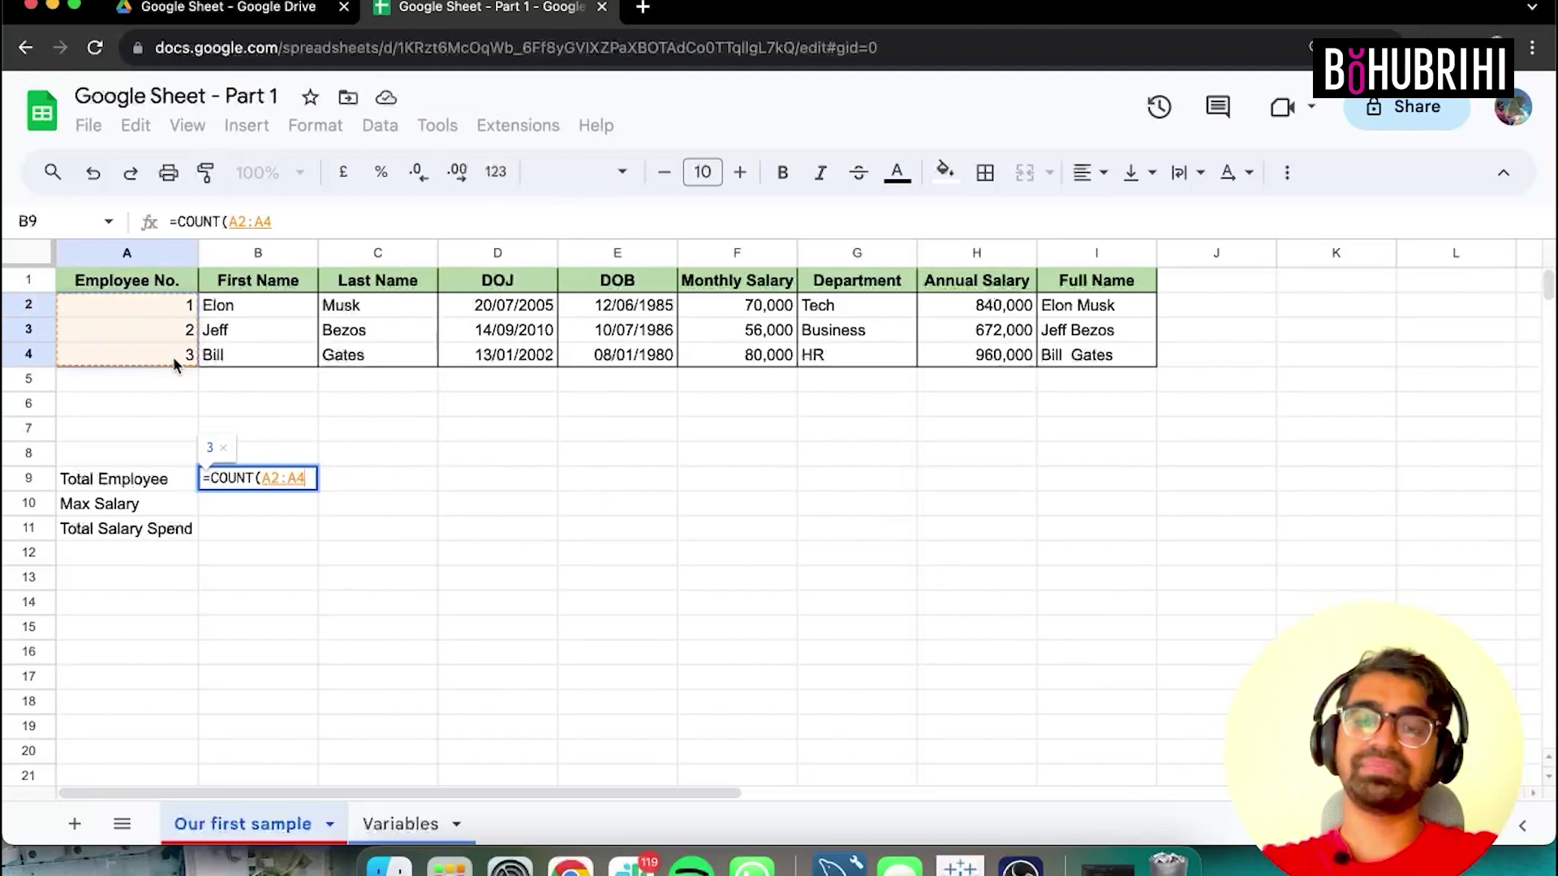
pyautogui.write(')')
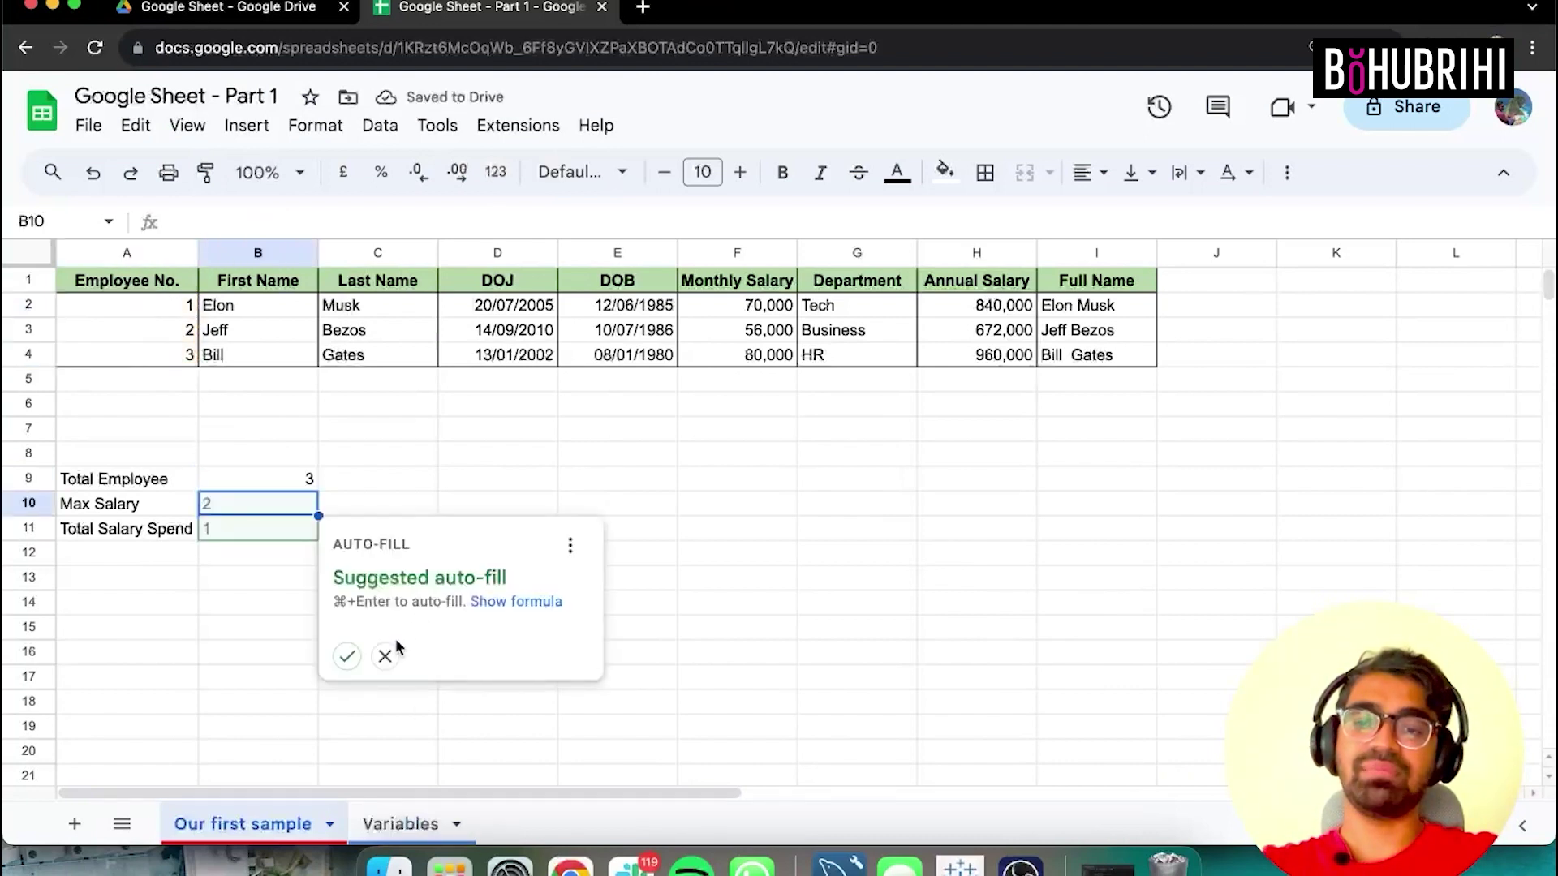
pyautogui.click(386, 658)
pyautogui.click(270, 479)
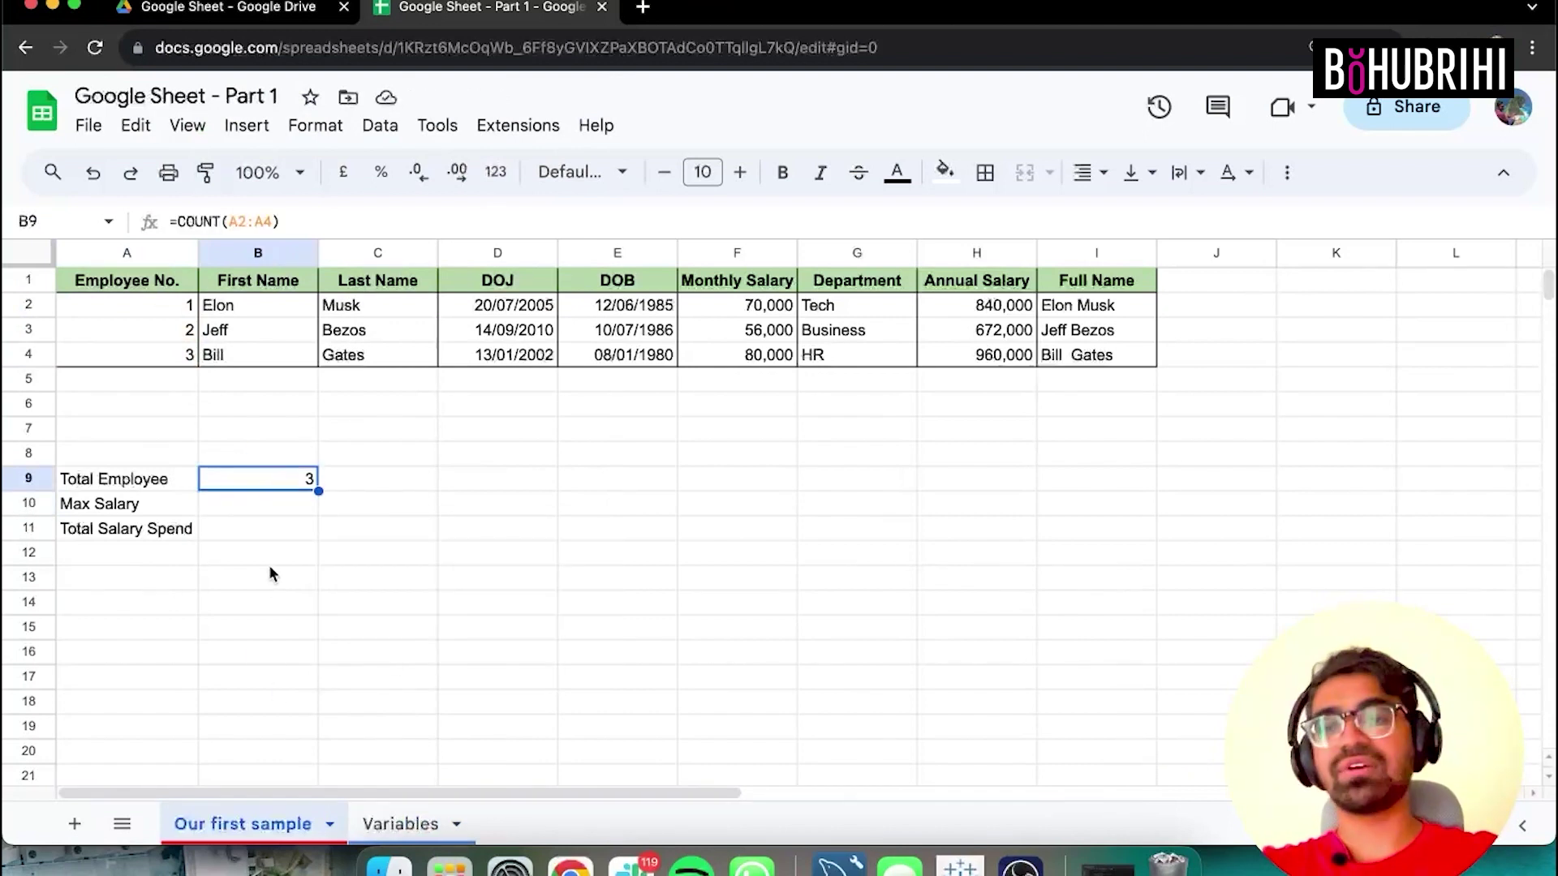
# Calculate the highest monthly salary in B10 with the MAX function over F2:F4.
pyautogui.click(240, 504)
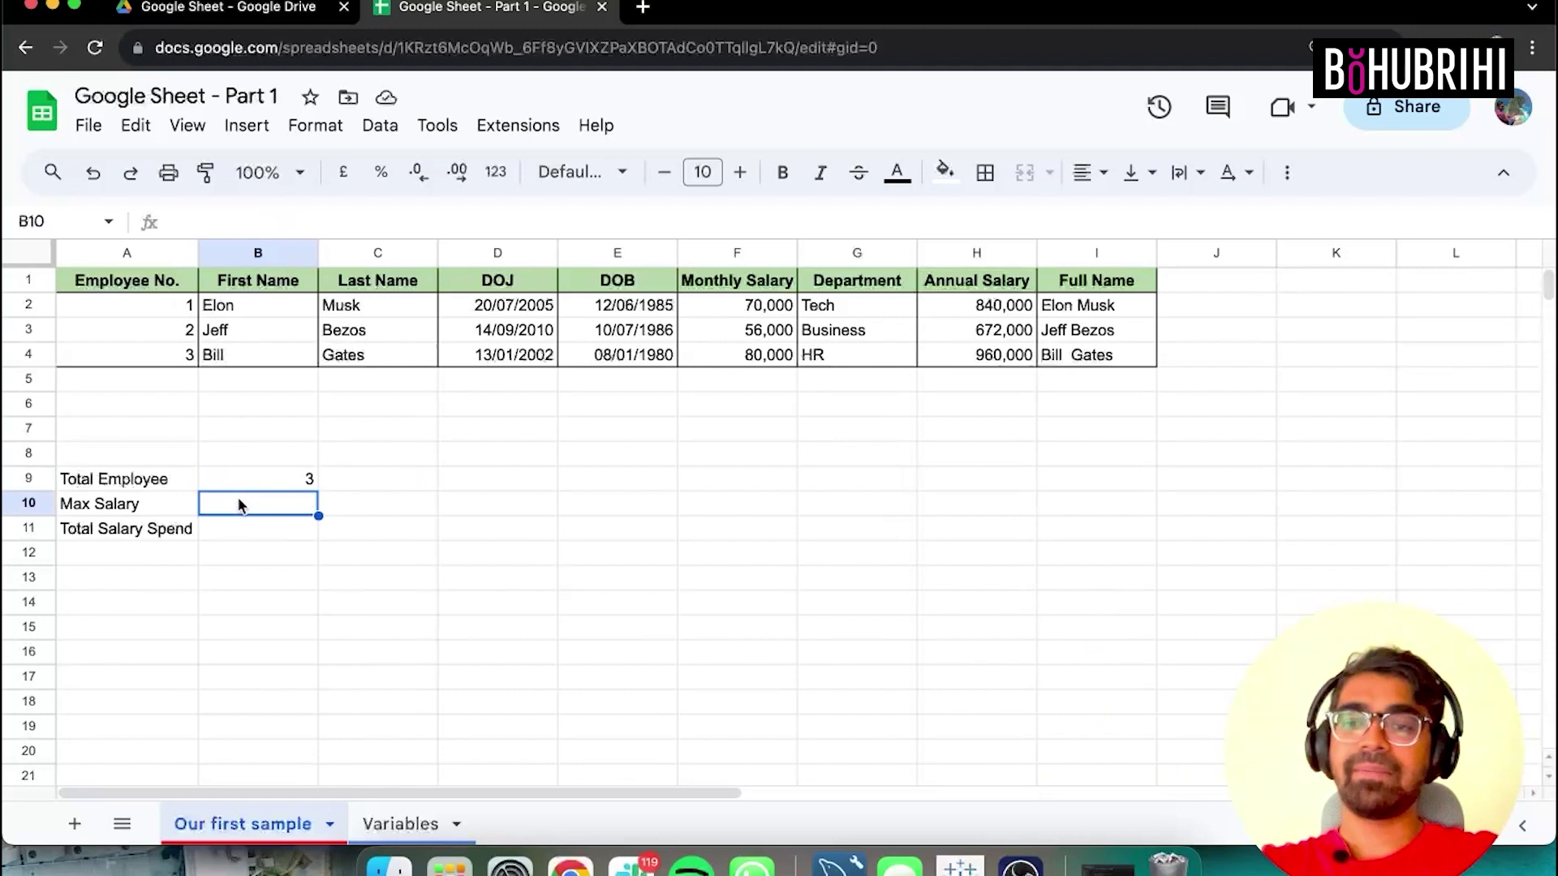
pyautogui.write('=max(')
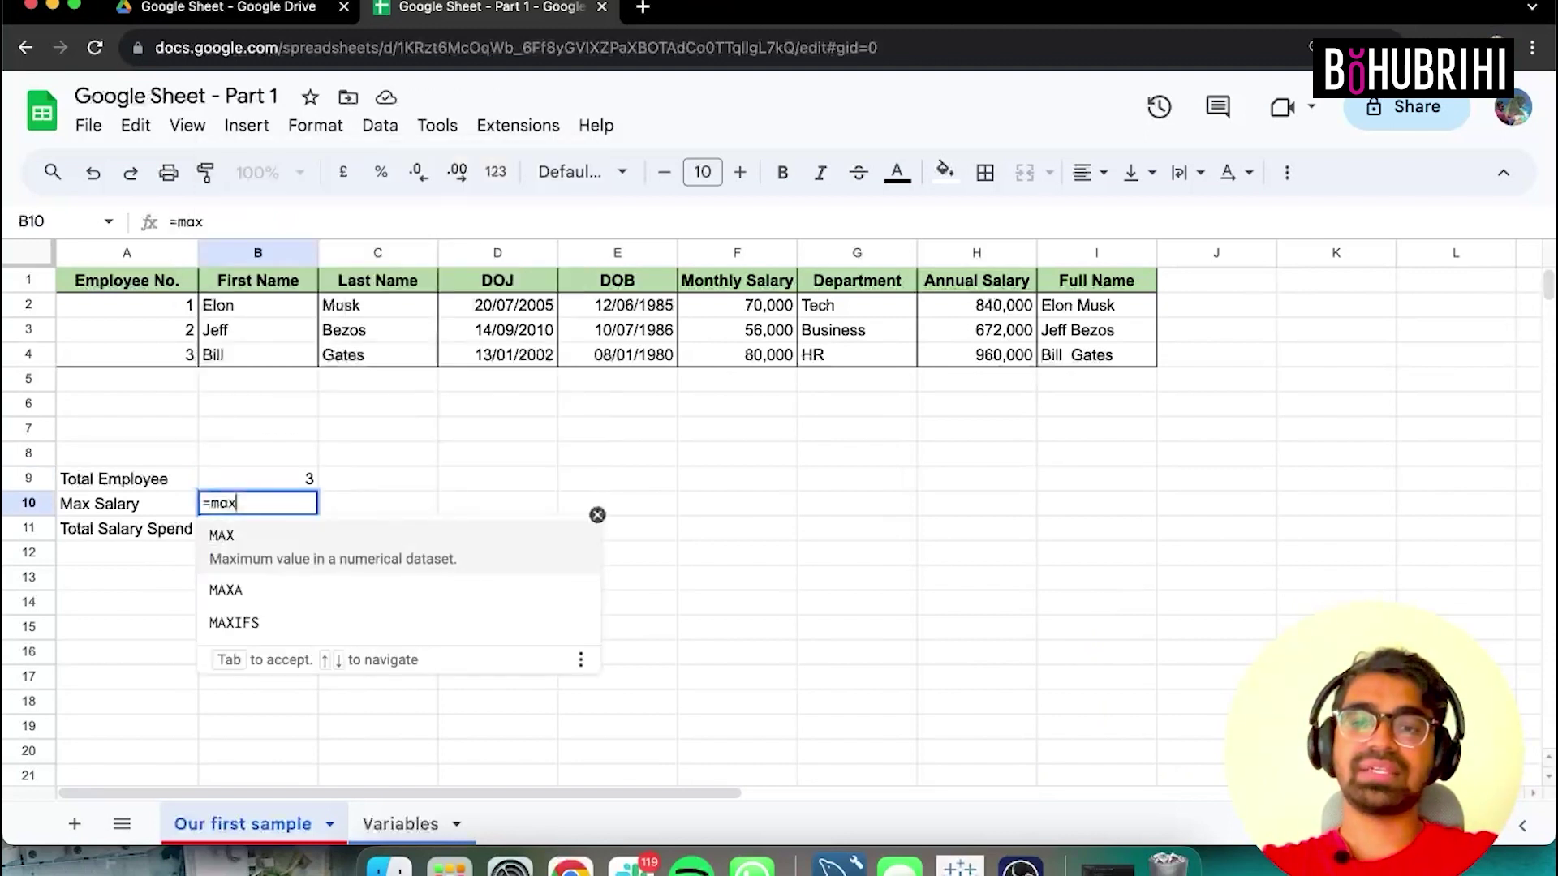
pyautogui.moveTo(741, 301); pyautogui.dragTo(743, 355)
pyautogui.write(')')
pyautogui.press('Return')
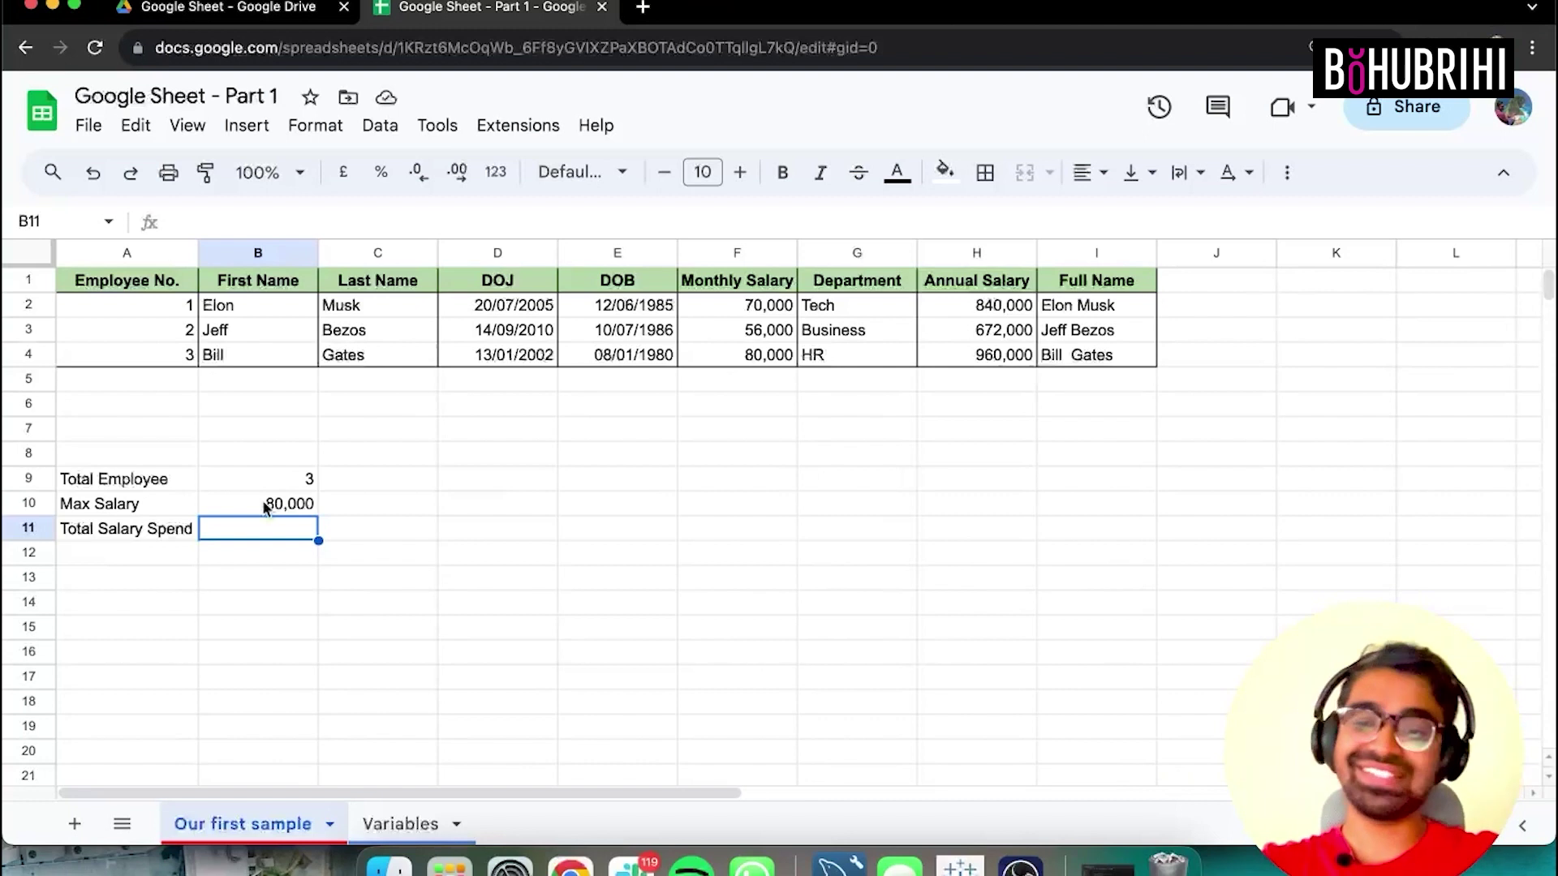
# Calculate the total monthly salary spend in B11 with =SUM(F2:F4).
pyautogui.write('=sum(')
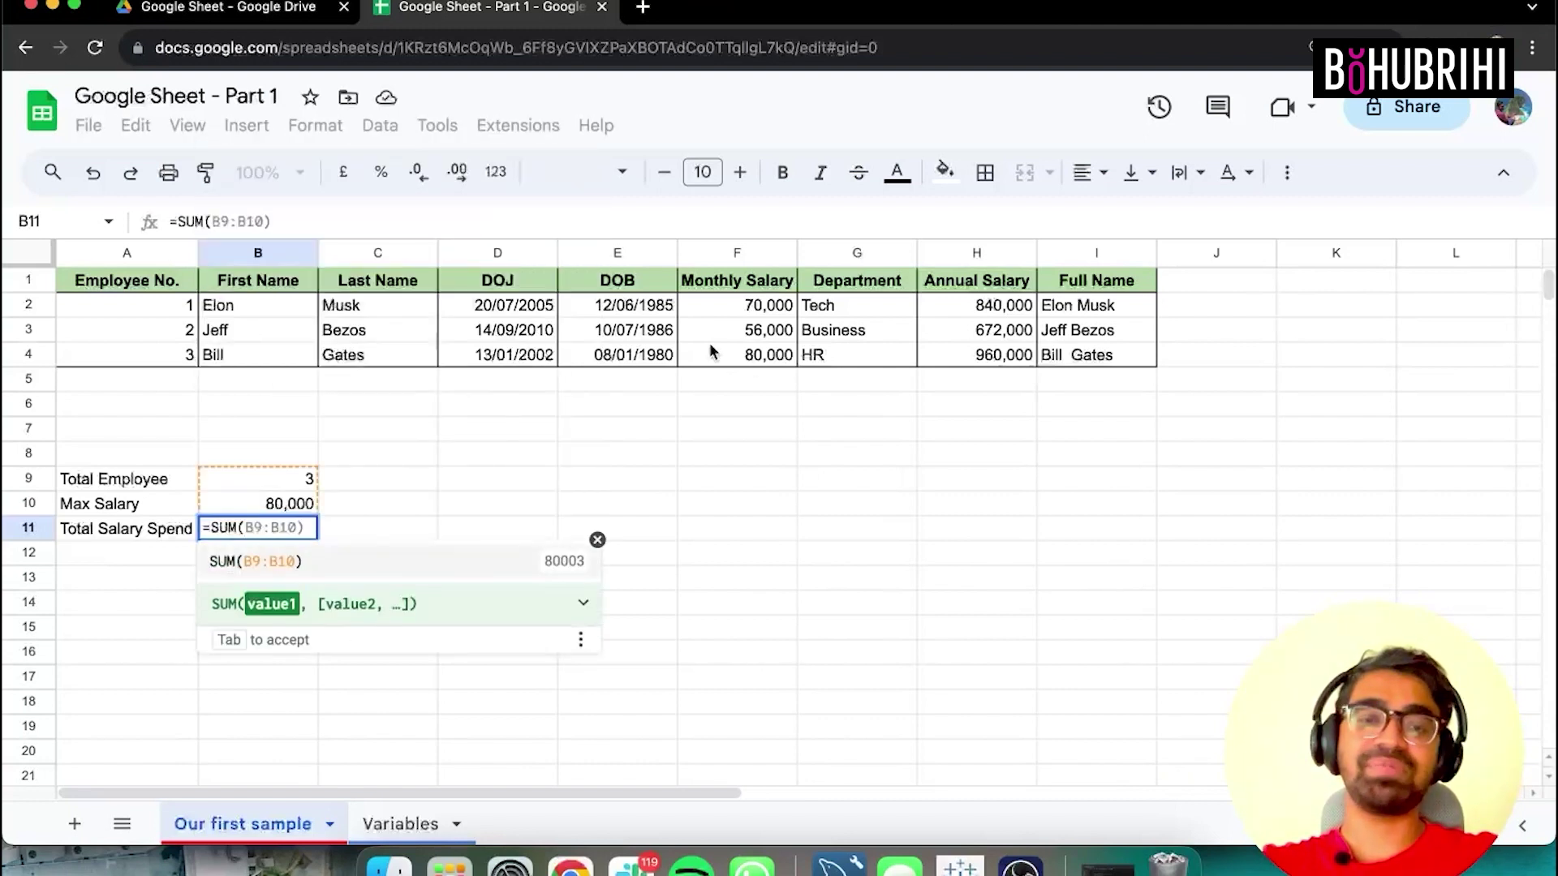
pyautogui.moveTo(762, 303); pyautogui.dragTo(766, 358)
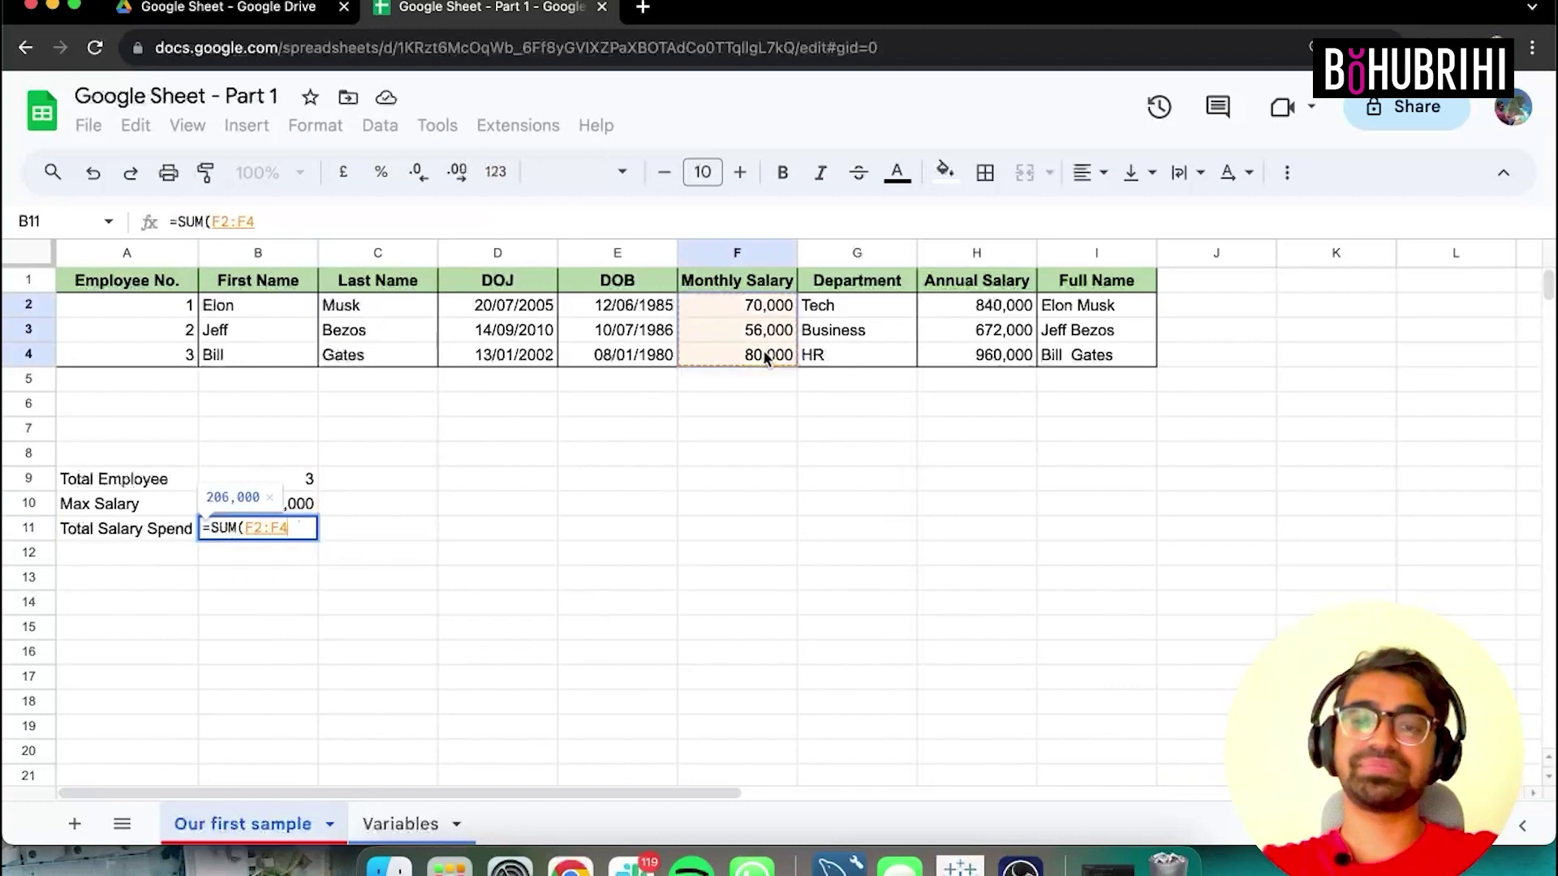
pyautogui.press('Return')
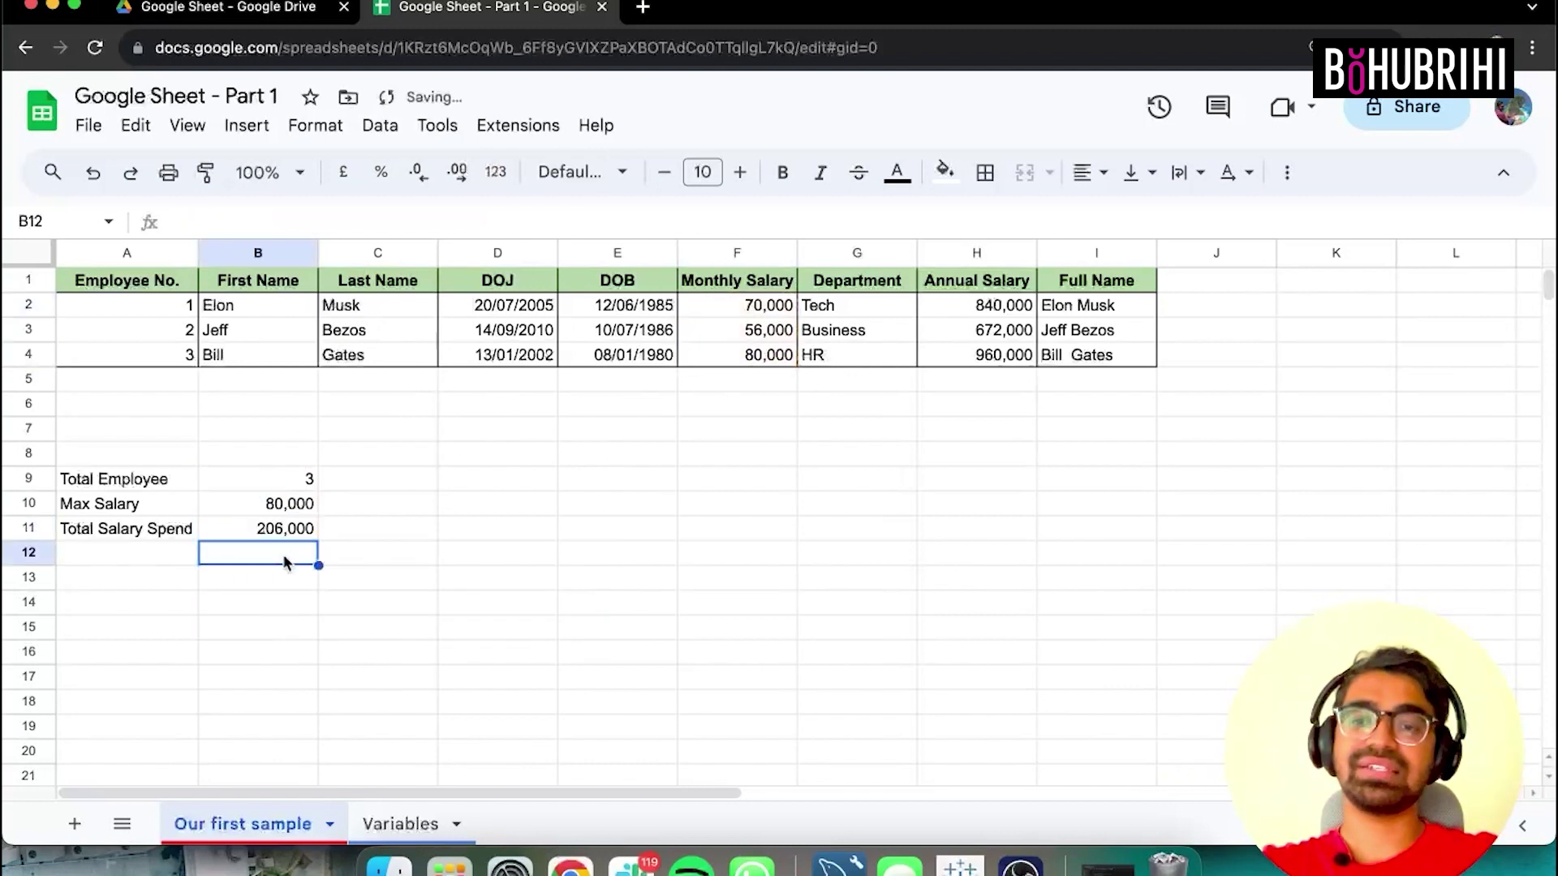
pyautogui.click(263, 532)
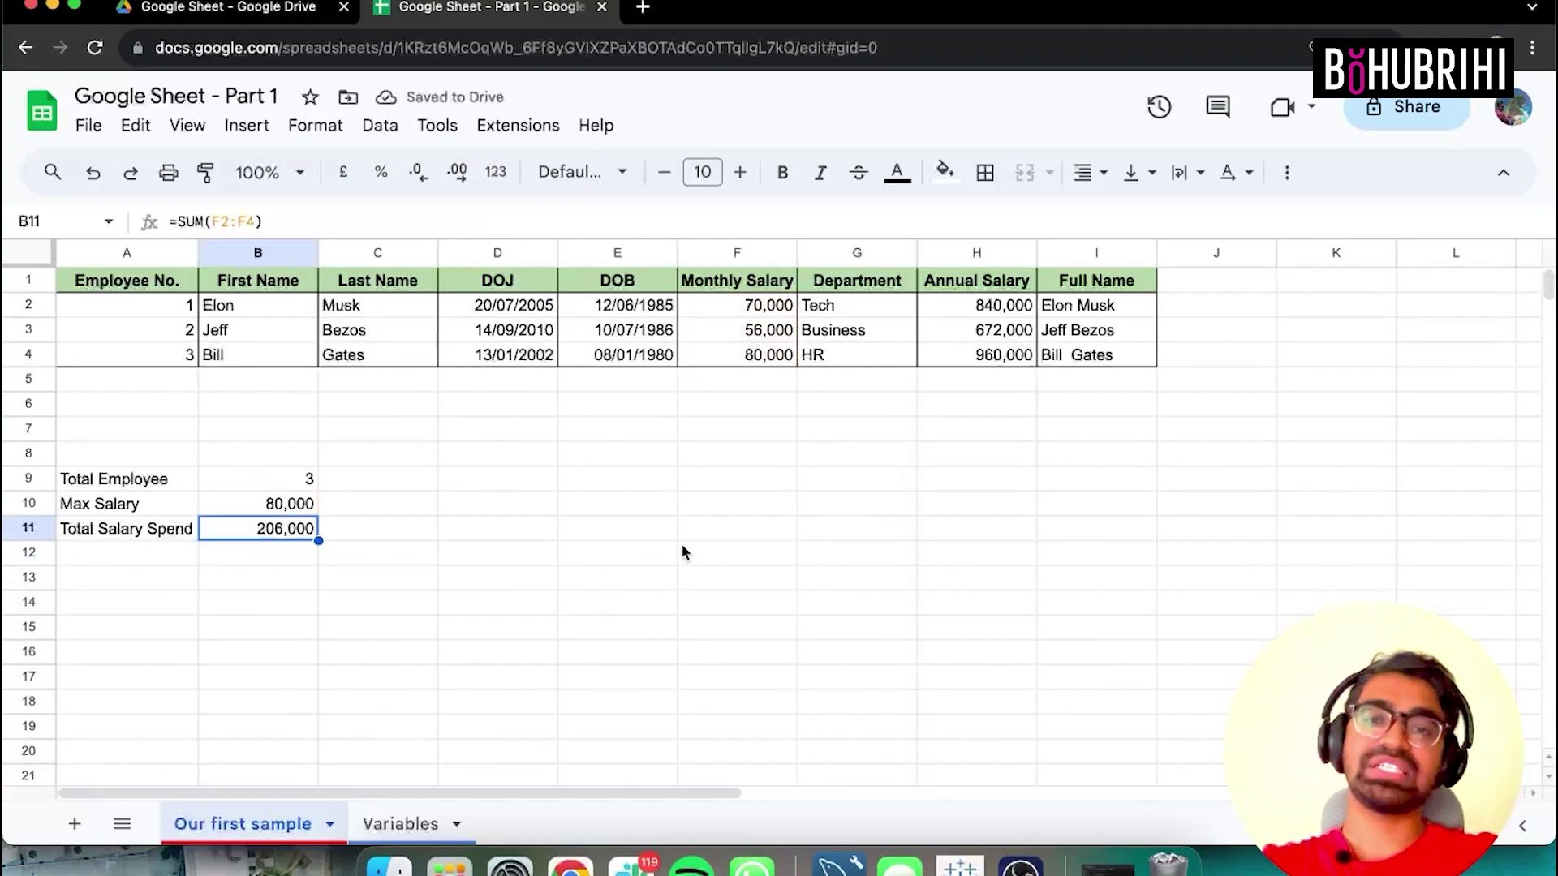
pyautogui.click(681, 551)
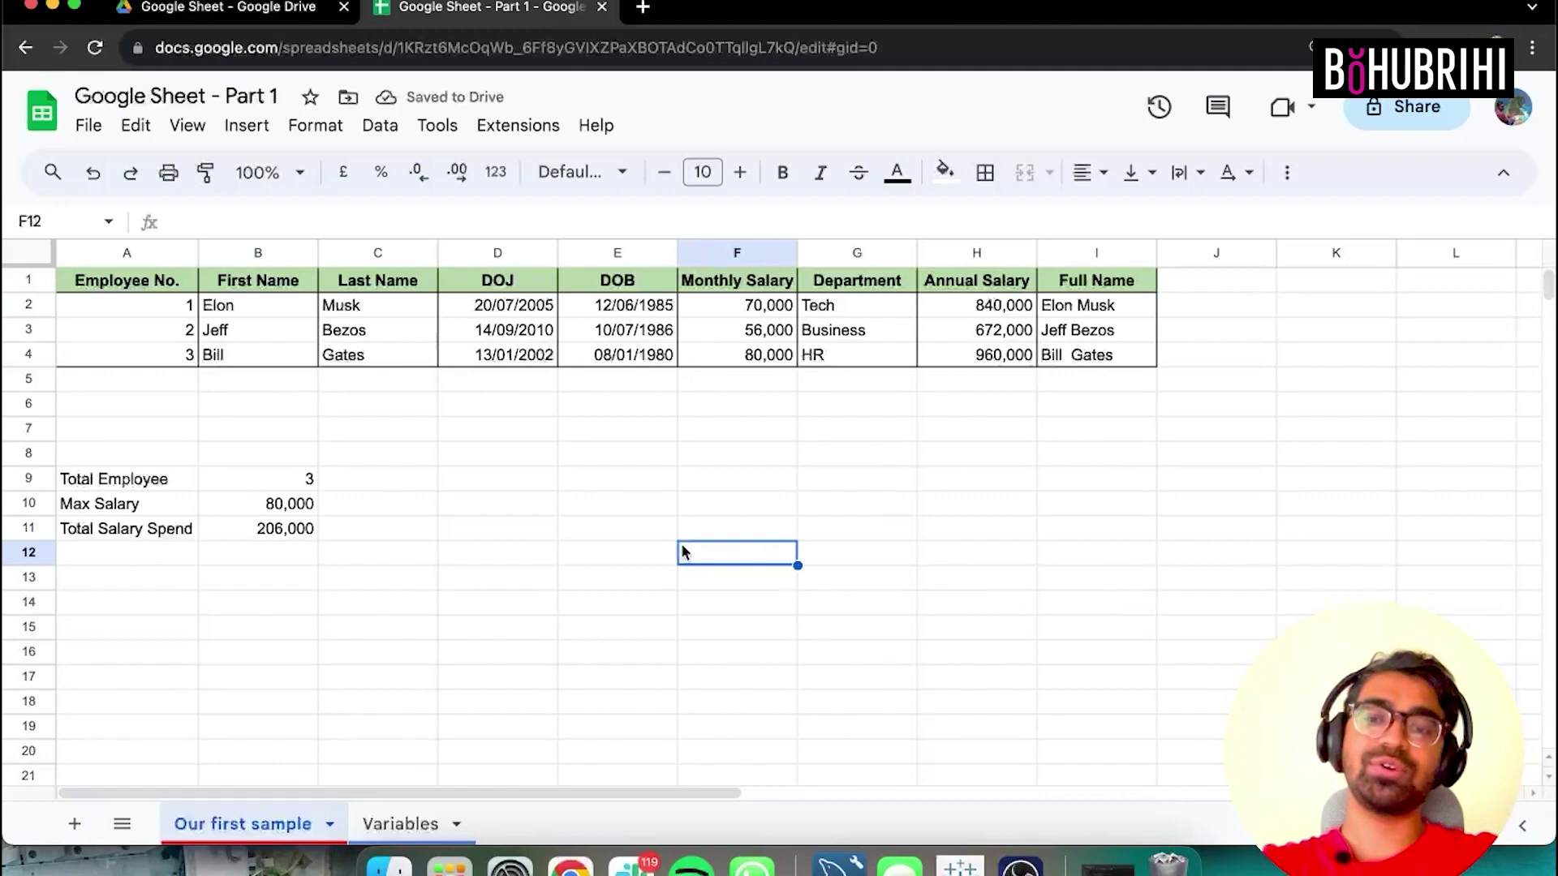
# Add the column header Tenure in J1, beside the Full Name header.
pyautogui.click(498, 281)
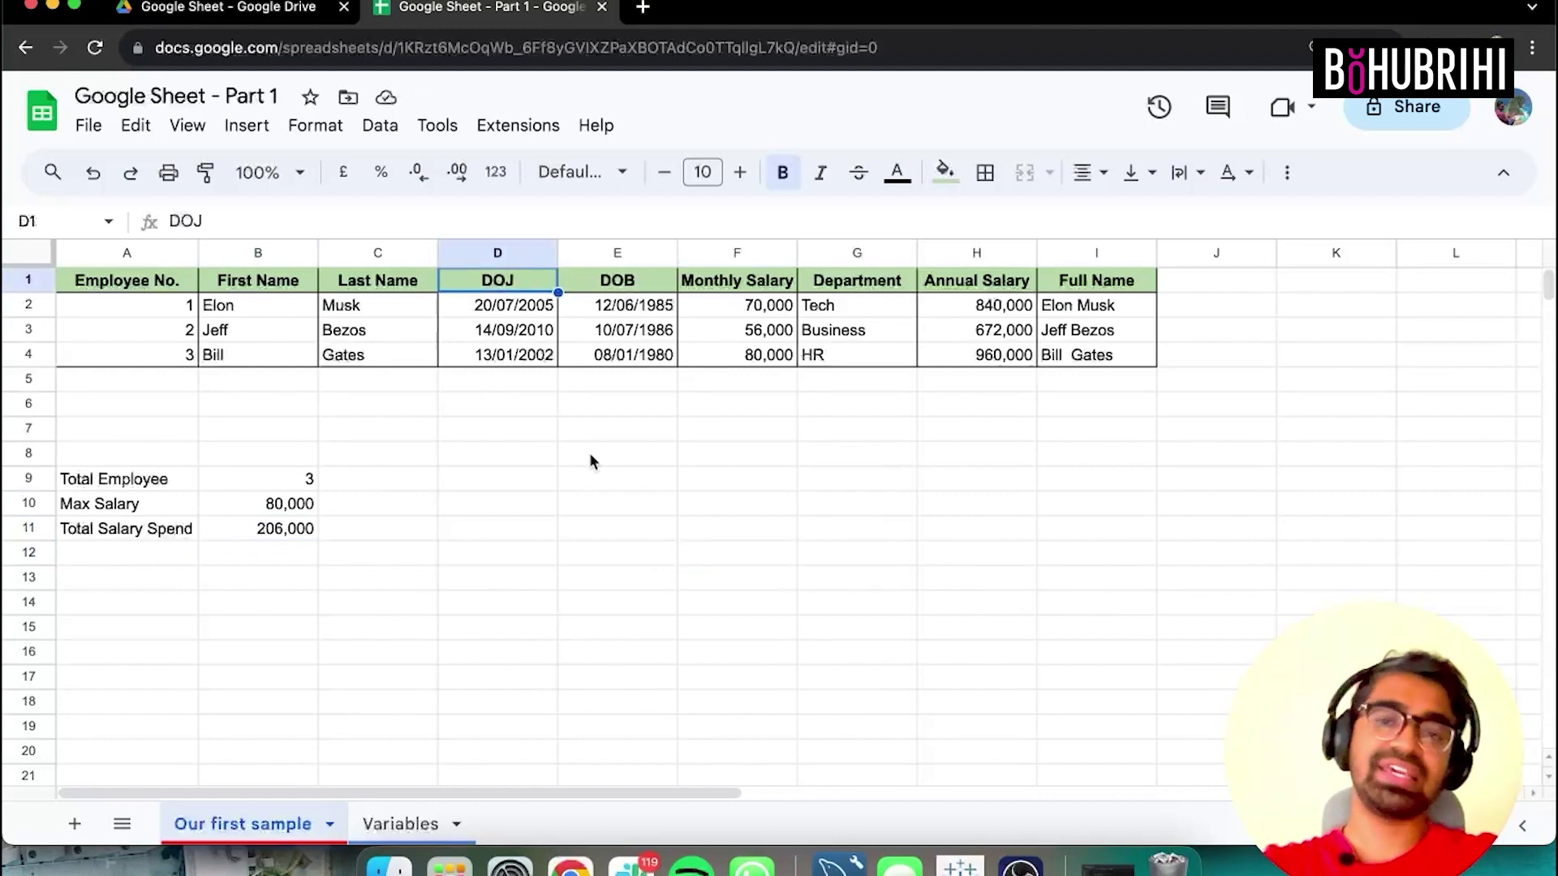
pyautogui.click(555, 503)
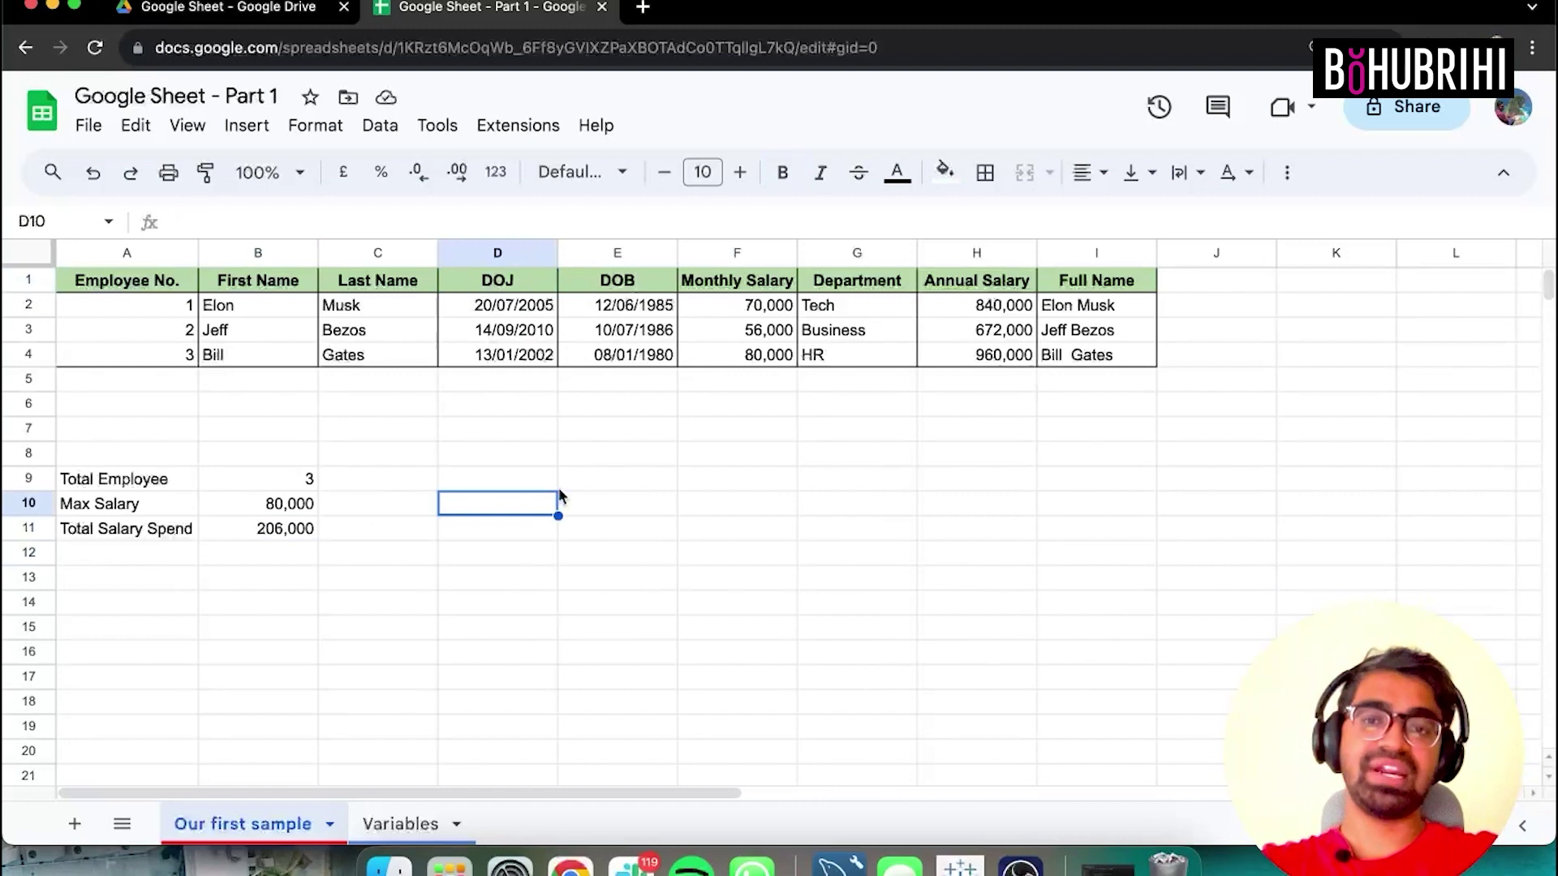
pyautogui.click(1231, 288)
pyautogui.write('Tenure')
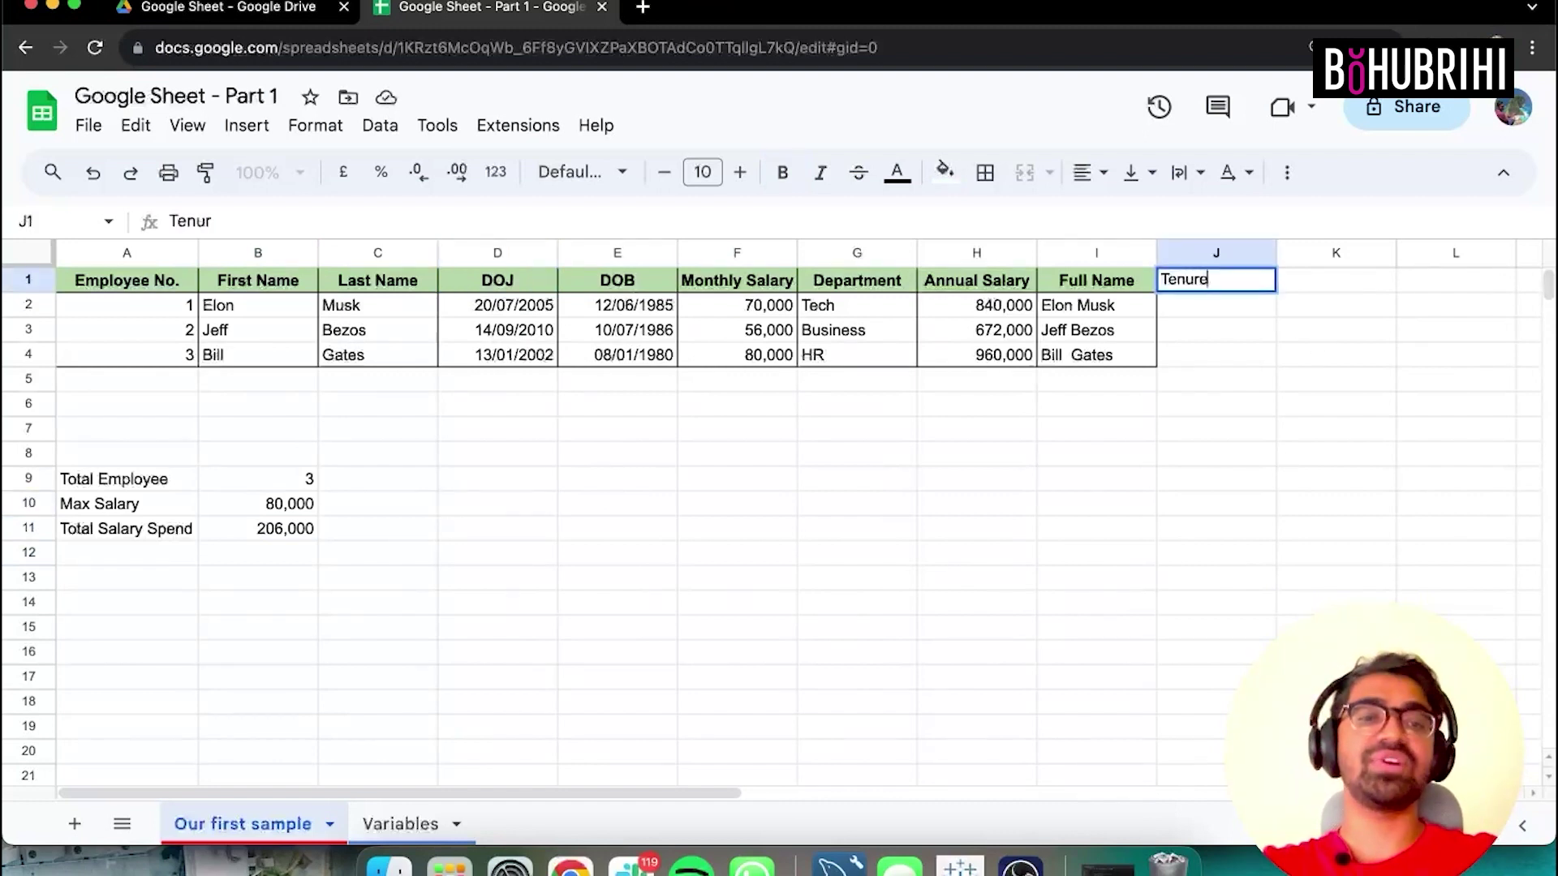
pyautogui.press('Return')
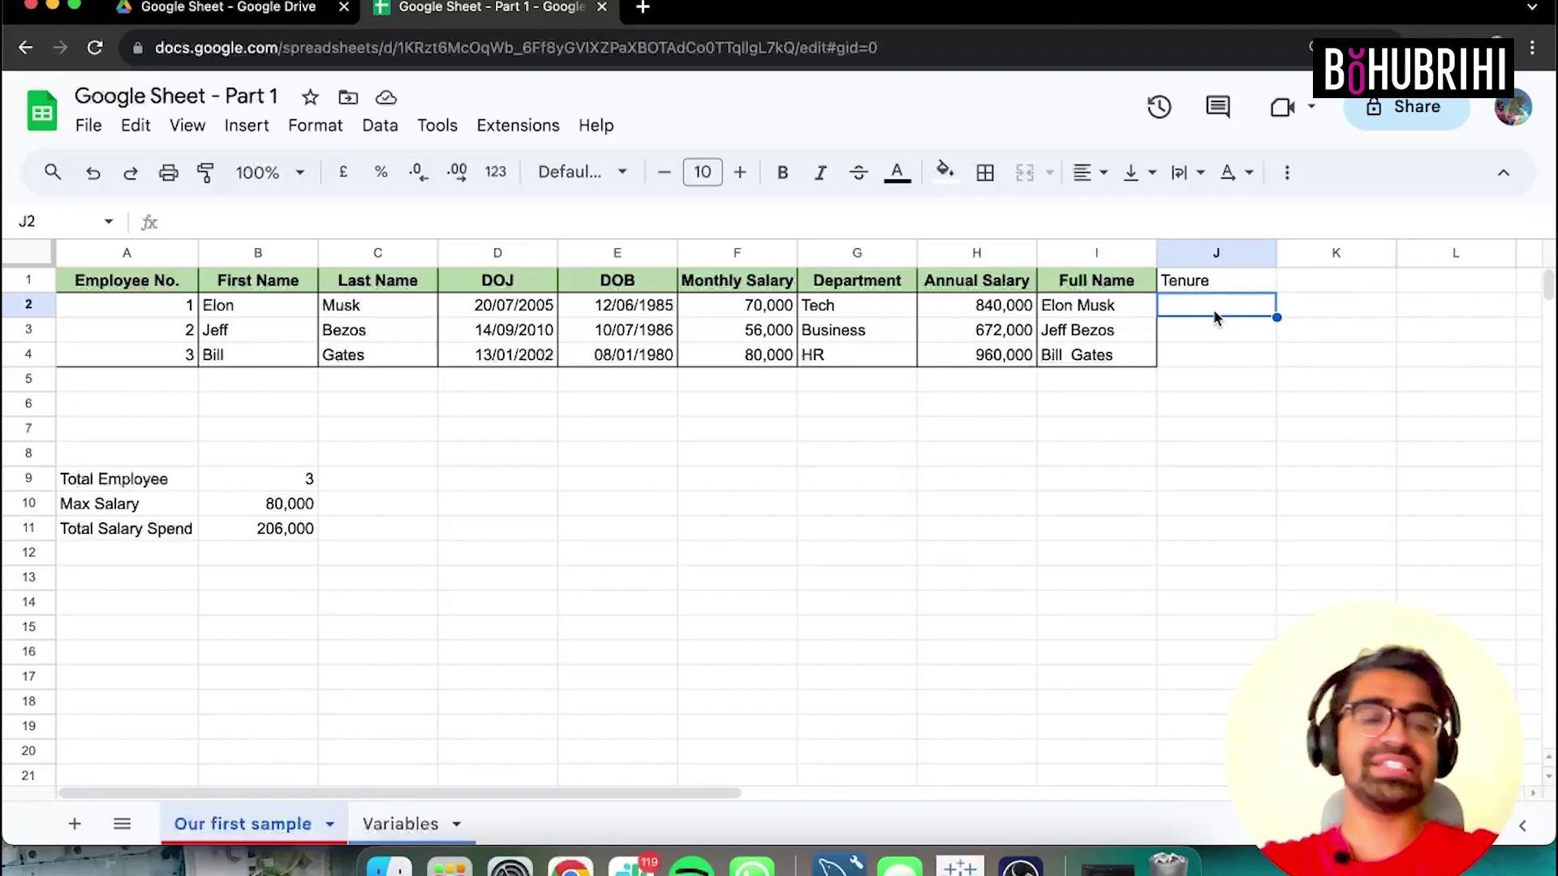
# Enter the month-based tenure formula =DATEDIF(D2,TODAY(),'M') in J2, using the date of joining as the start date.
pyautogui.write('=')
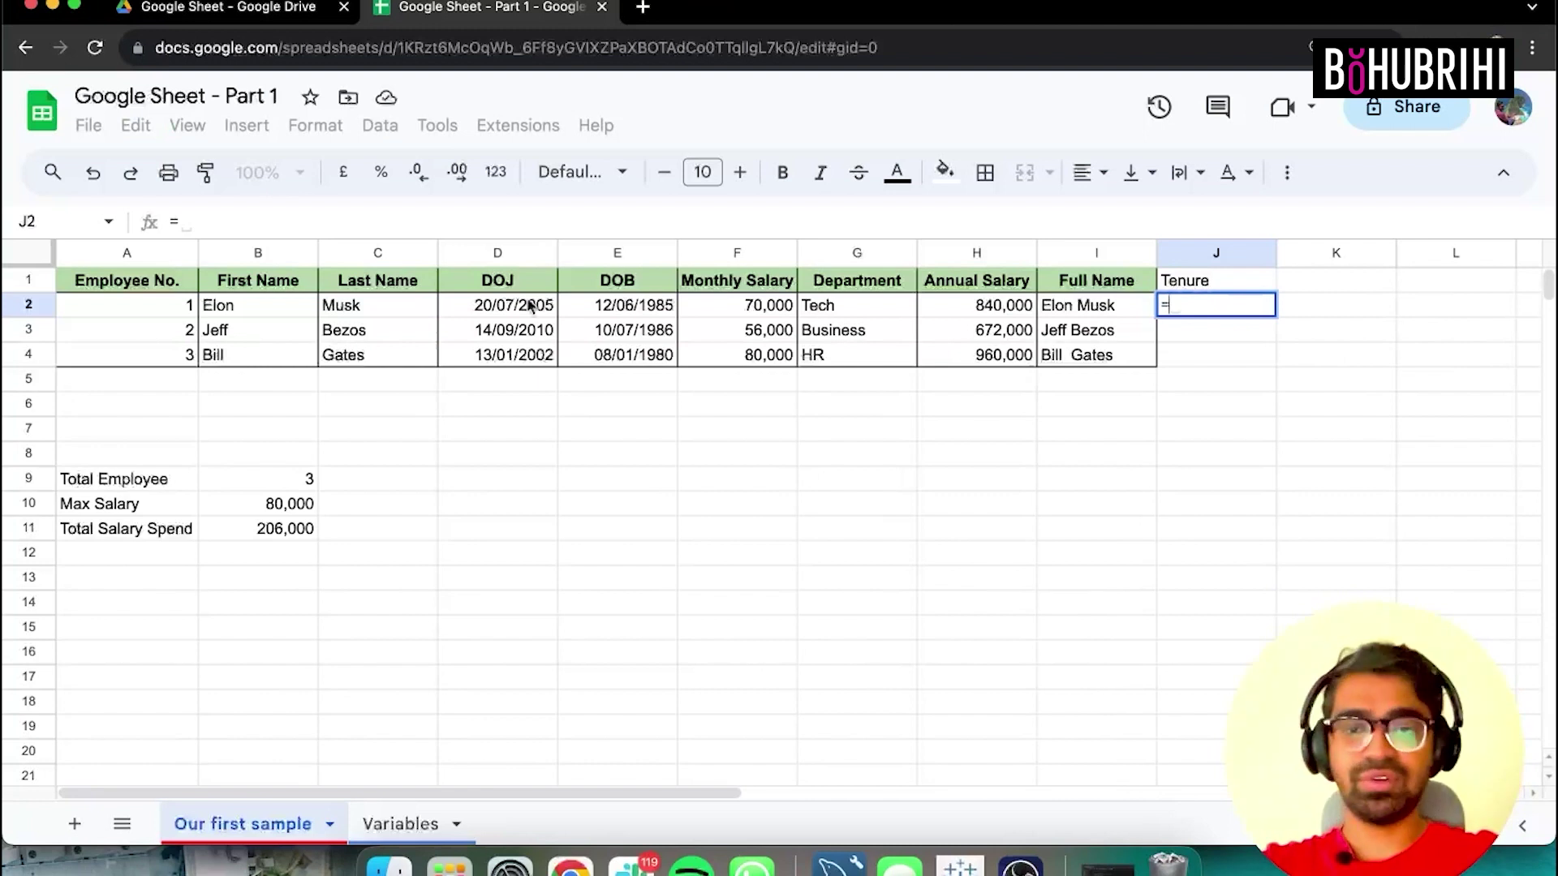
pyautogui.click(511, 314)
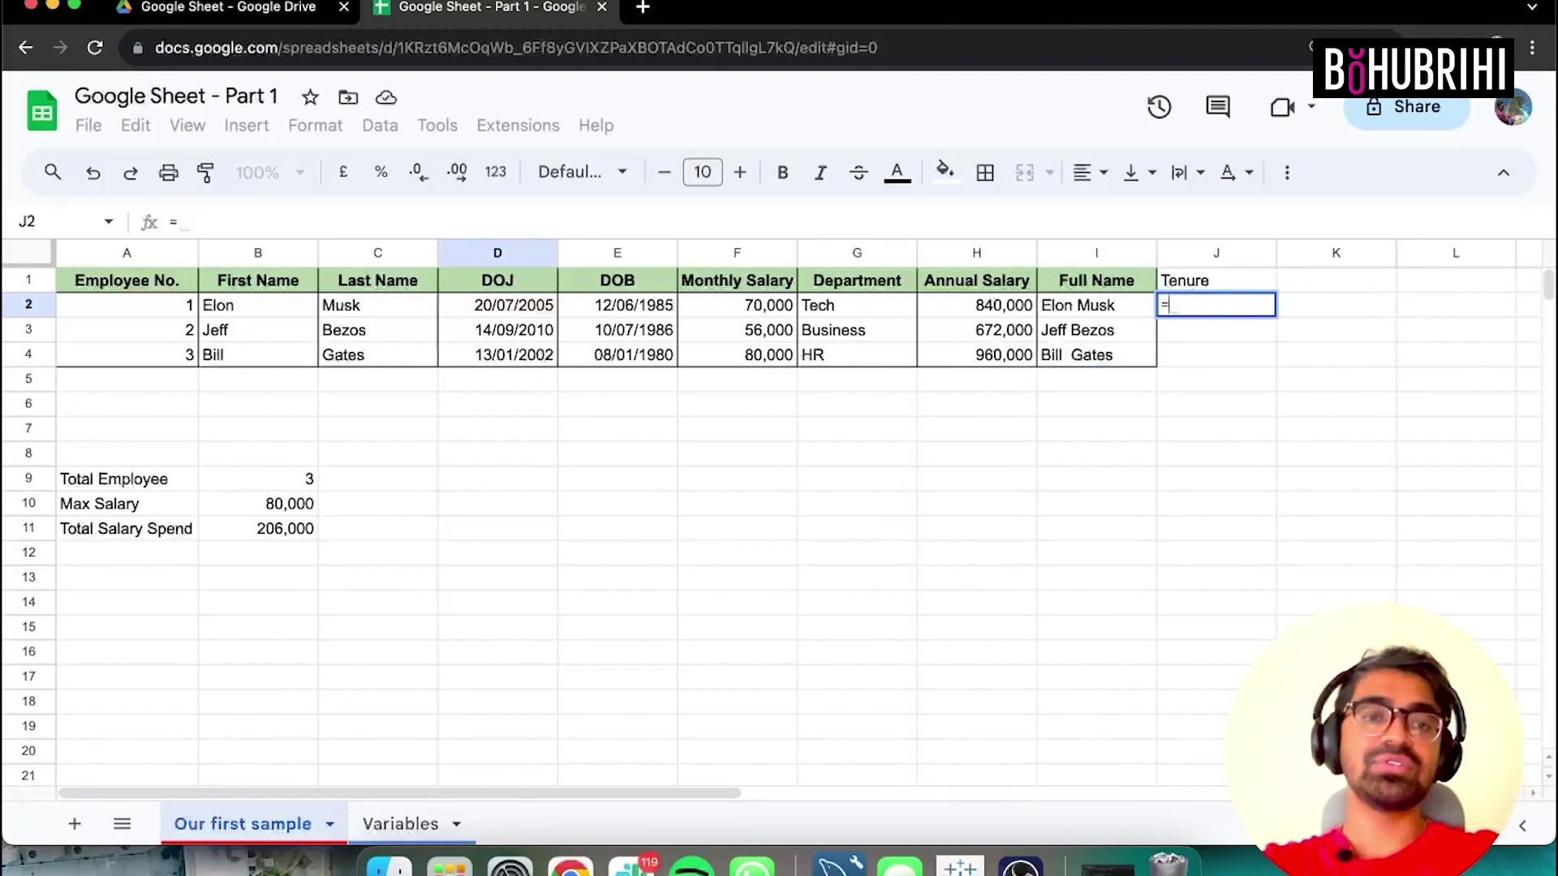
pyautogui.write('date')
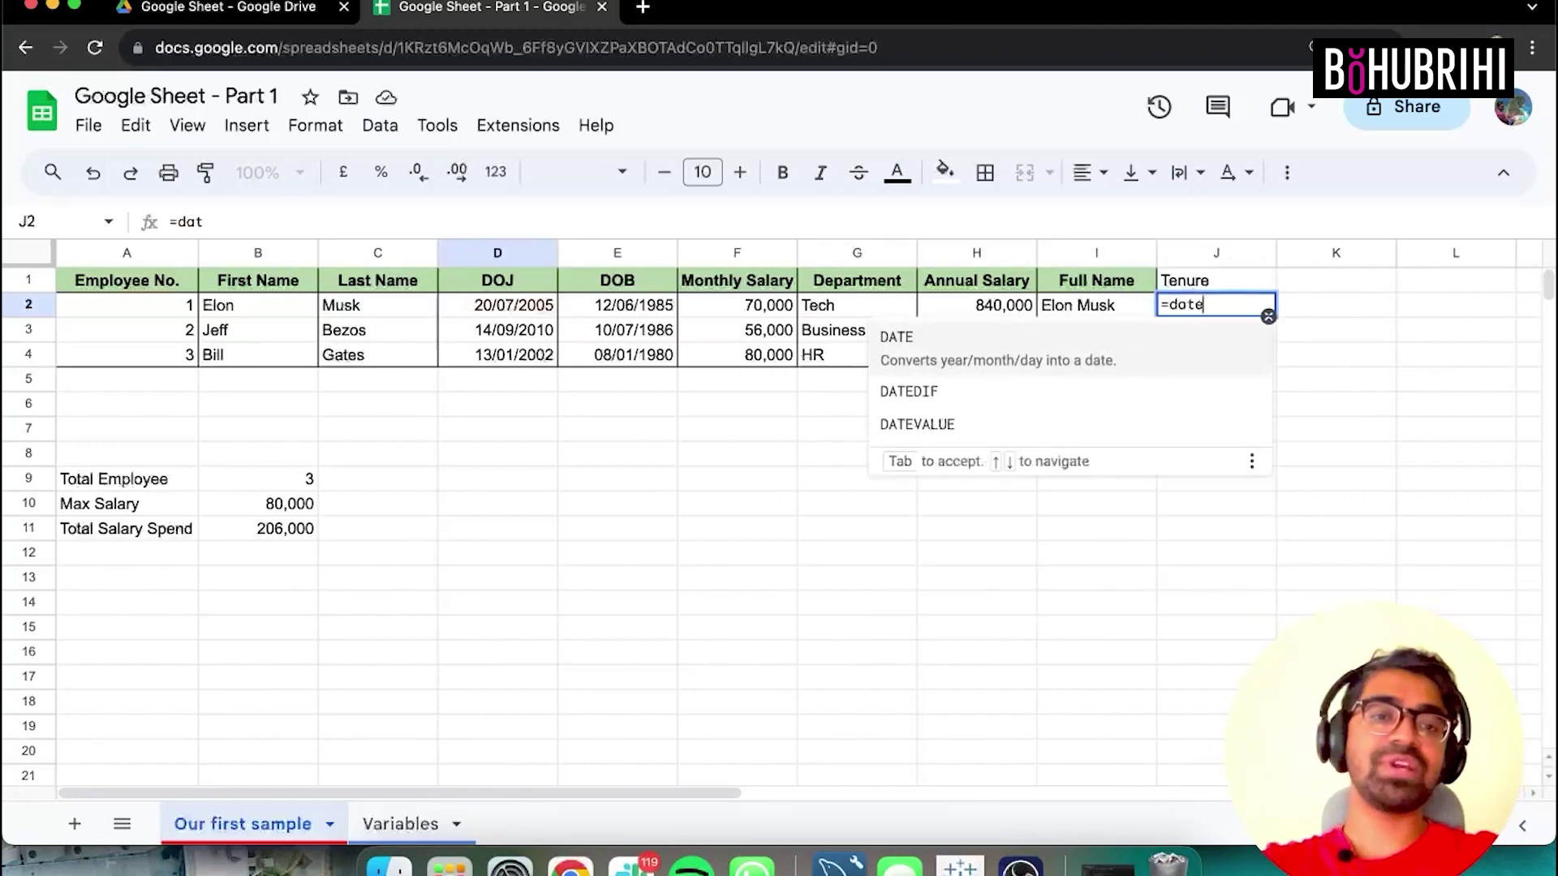
pyautogui.click(928, 387)
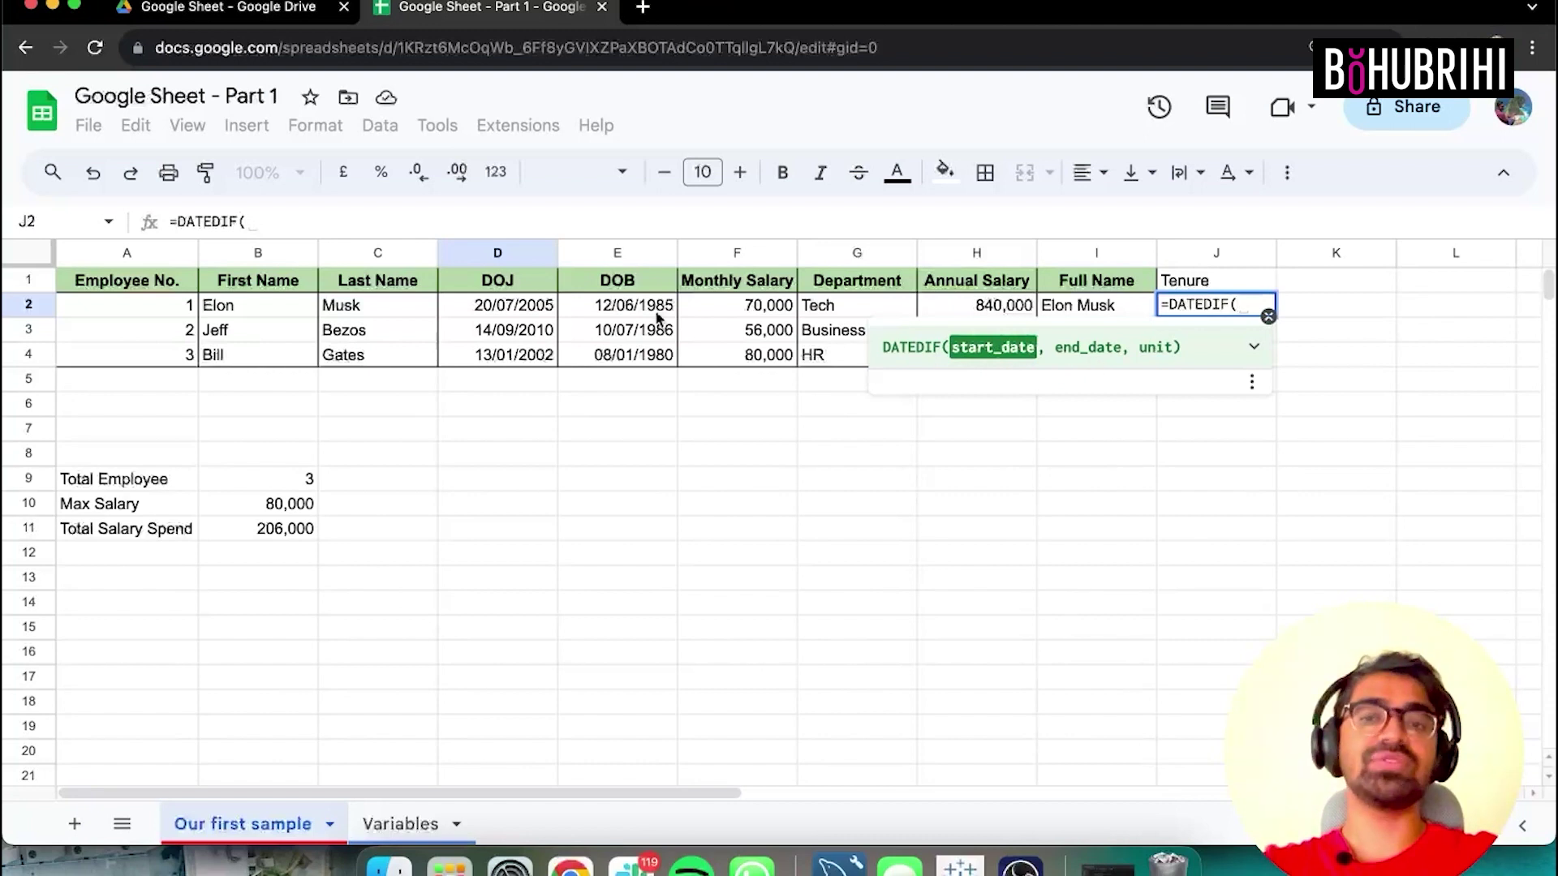
pyautogui.click(535, 307)
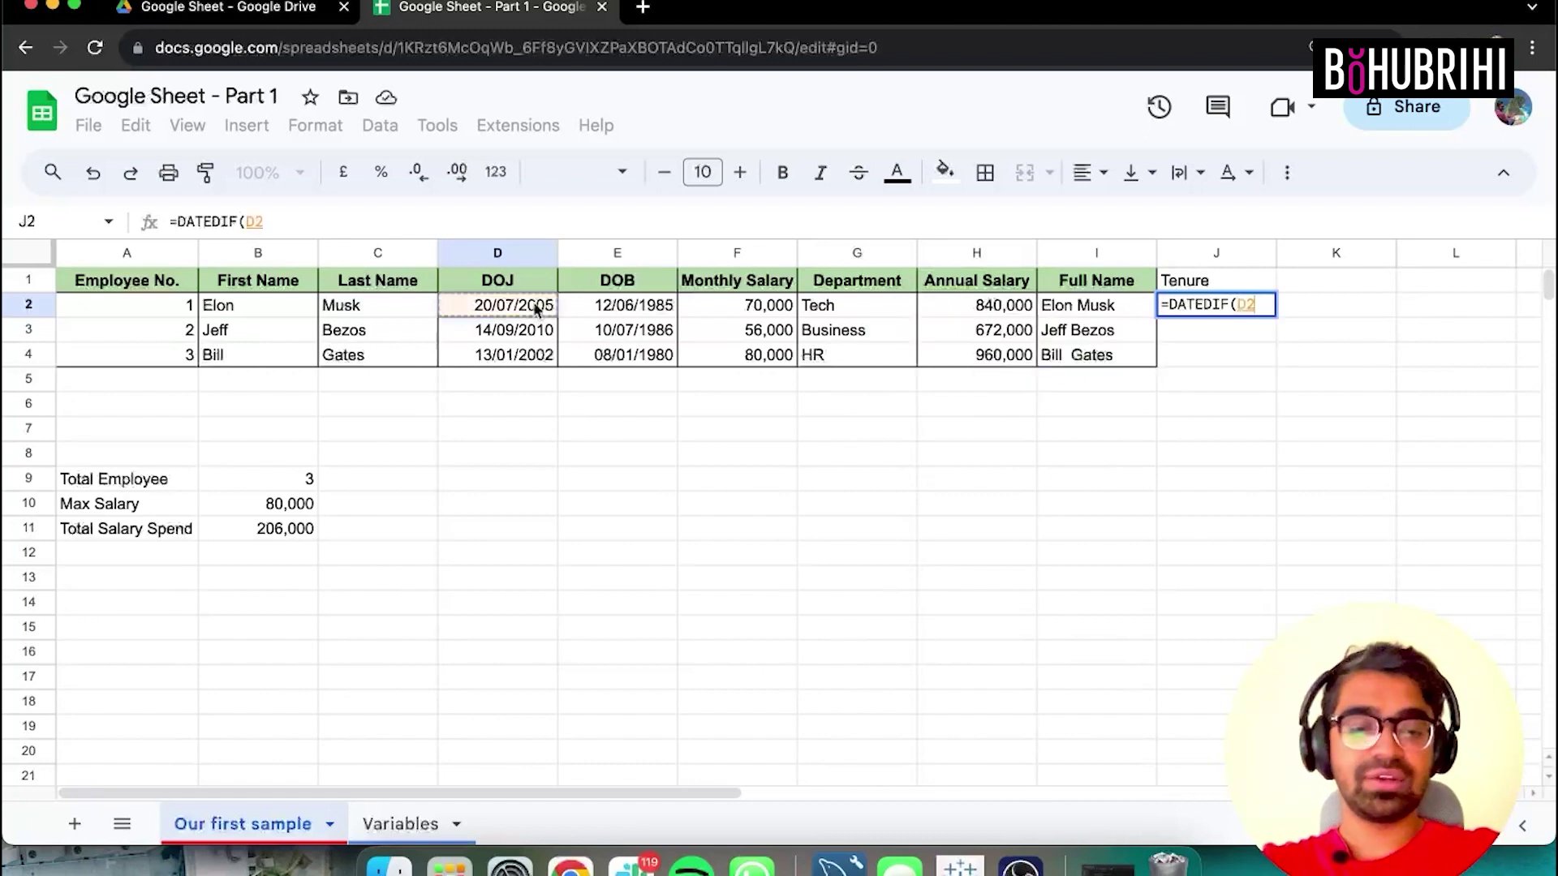
pyautogui.write(',toda')
pyautogui.press('Tab')
pyautogui.write(')')
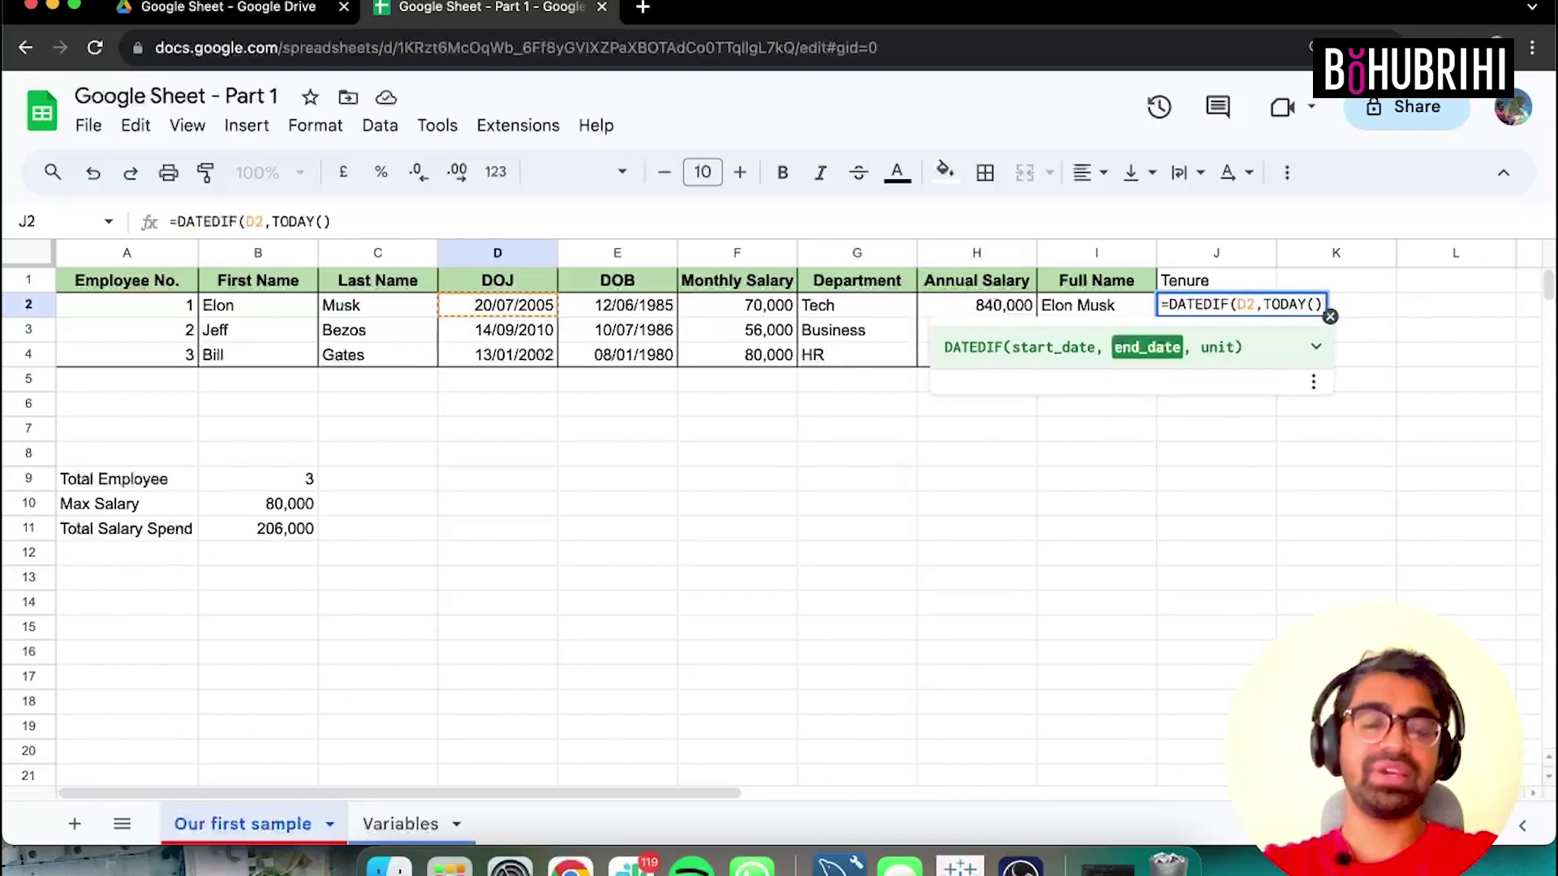
pyautogui.write(',')
pyautogui.write("''")
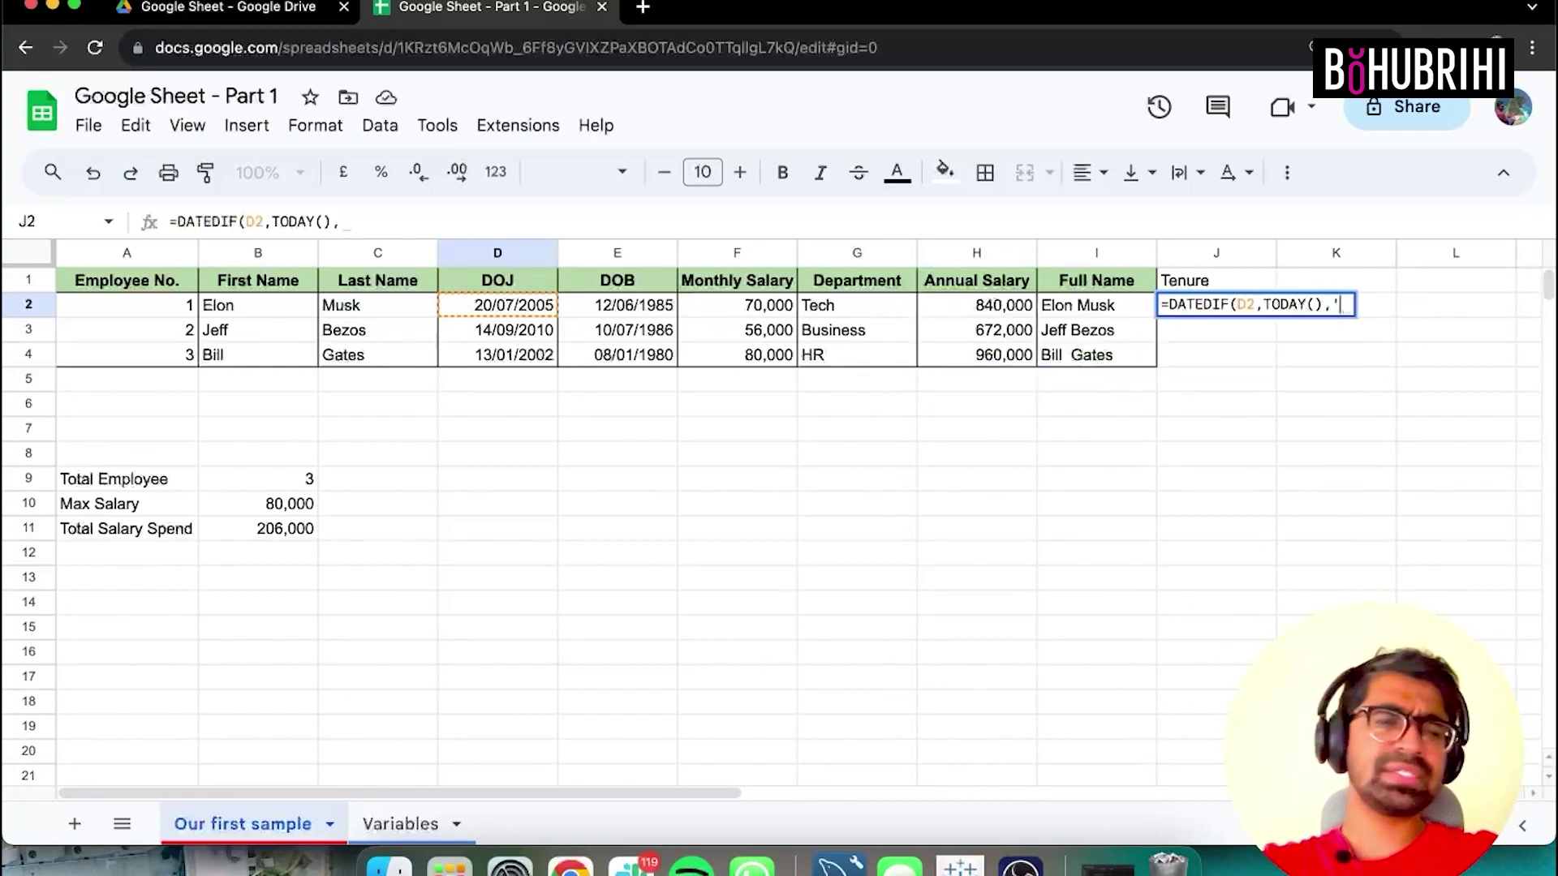
pyautogui.write('M')
pyautogui.write(')')
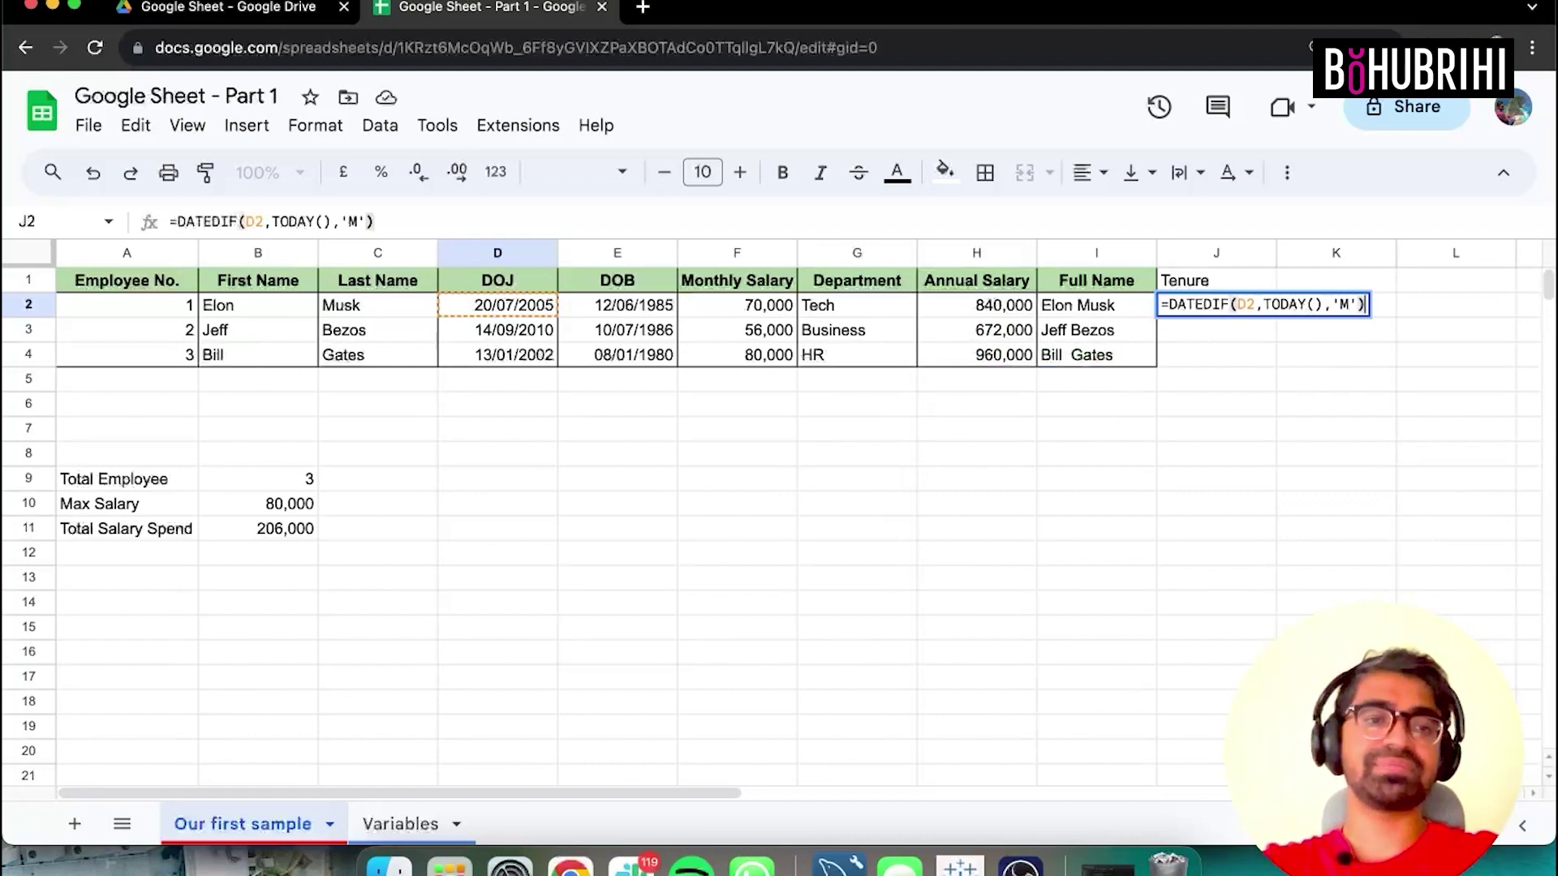
pyautogui.press('Return')
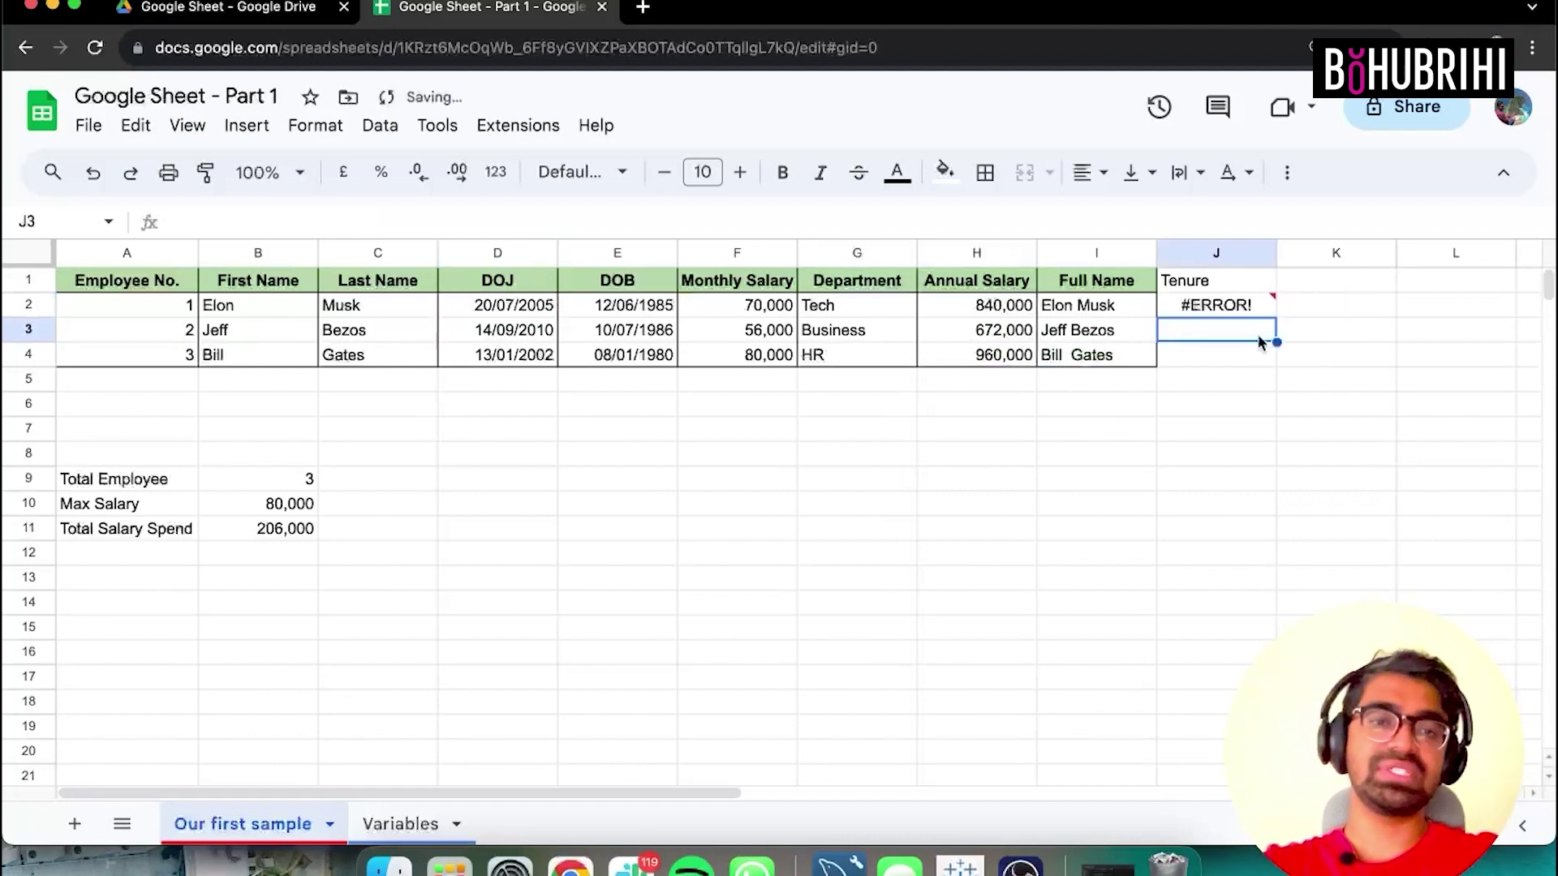
# Correct the J2 formula to =DATEDIF(D2,TODAY(),"M") by replacing the single quotes around the unit with double quotes.
pyautogui.click(1245, 306)
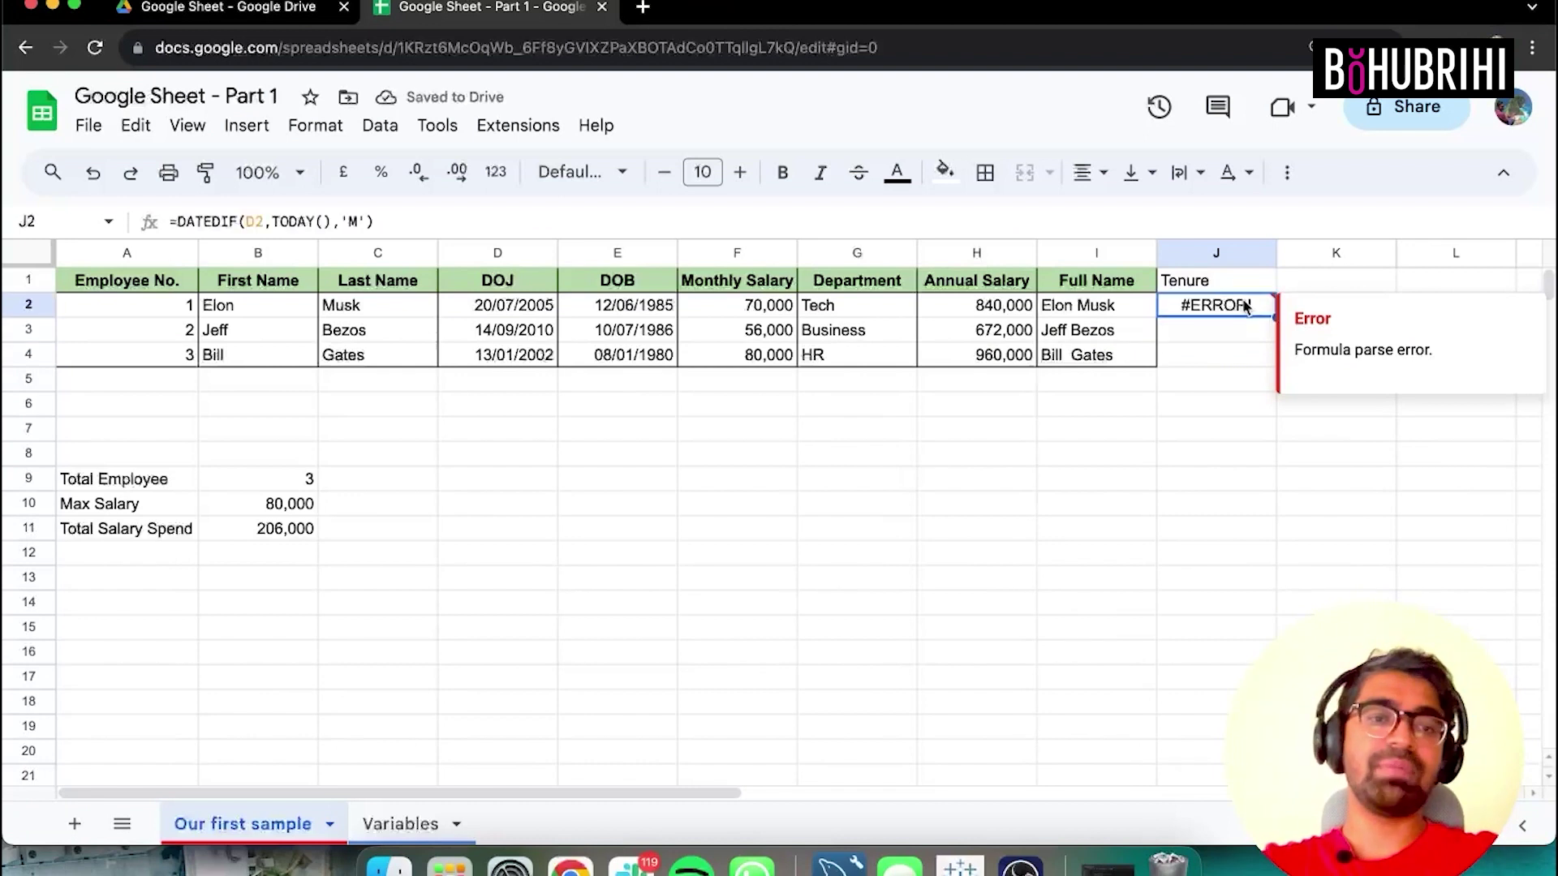
pyautogui.click(357, 219)
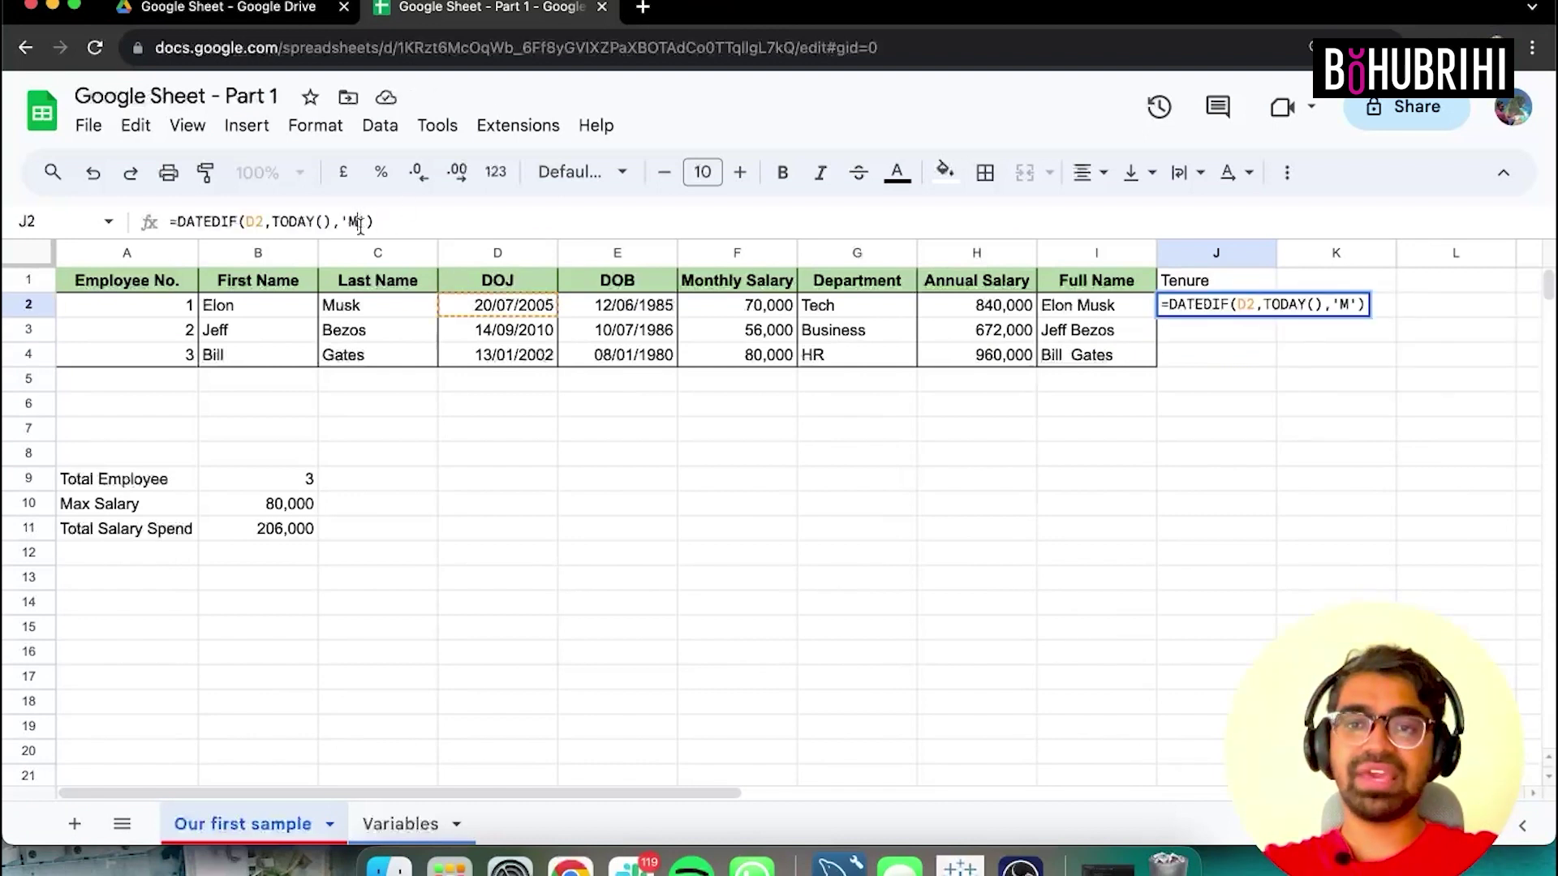
pyautogui.press('Delete')
pyautogui.write('"')
pyautogui.click(339, 221)
pyautogui.press('BackSpace')
pyautogui.write(',')
pyautogui.press('Delete')
pyautogui.write('"M')
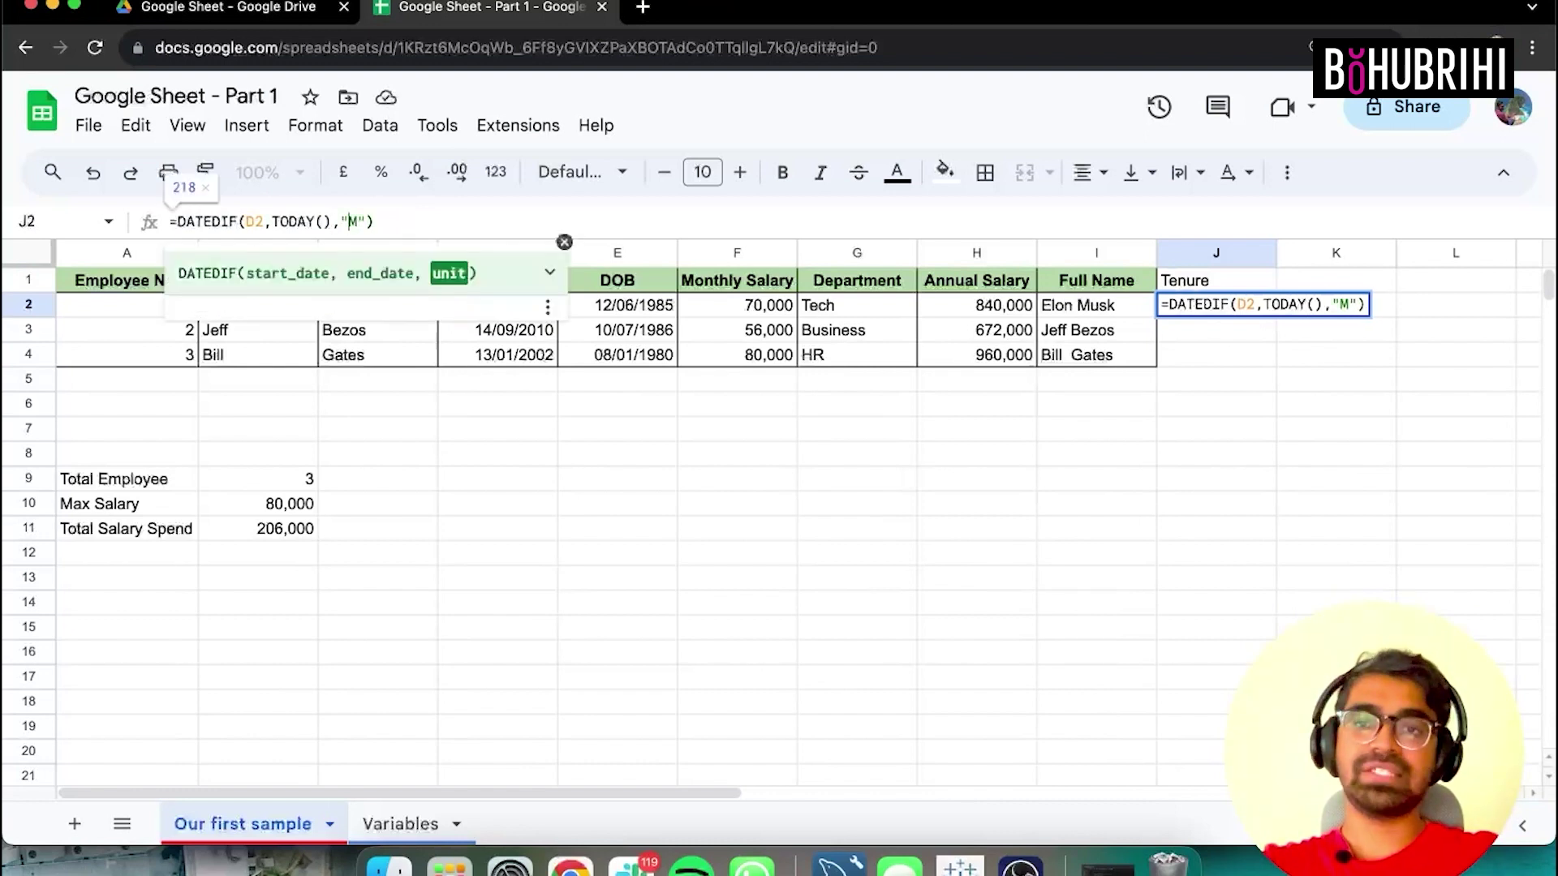
pyautogui.press('Return')
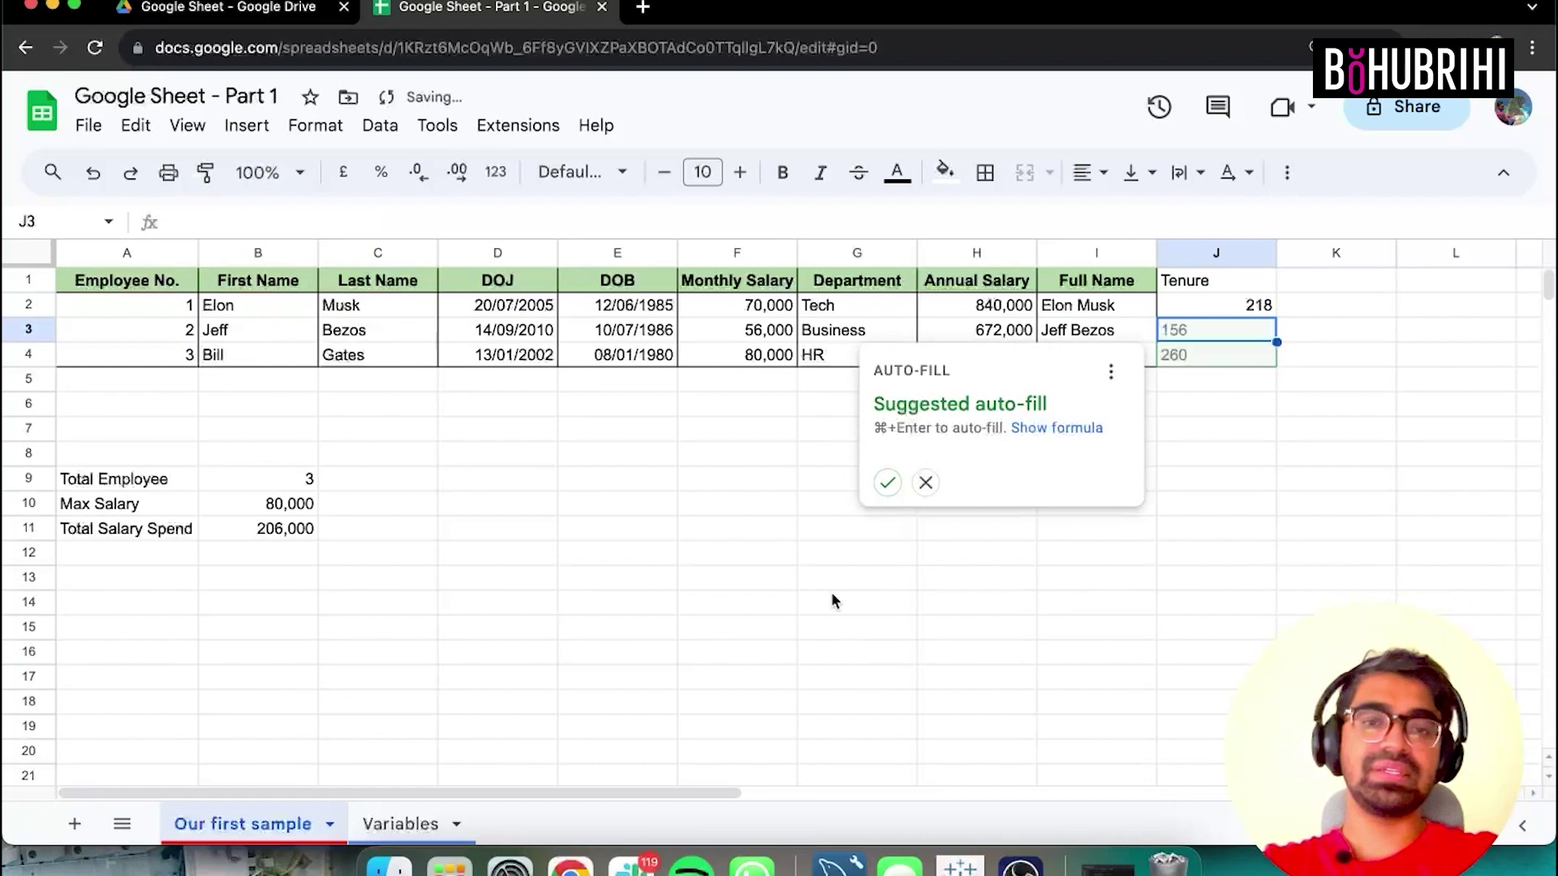
# Accept the suggested auto-fill of the tenure formula for J3:J4 and check the formulas in the column.
pyautogui.click(886, 482)
pyautogui.click(1217, 307)
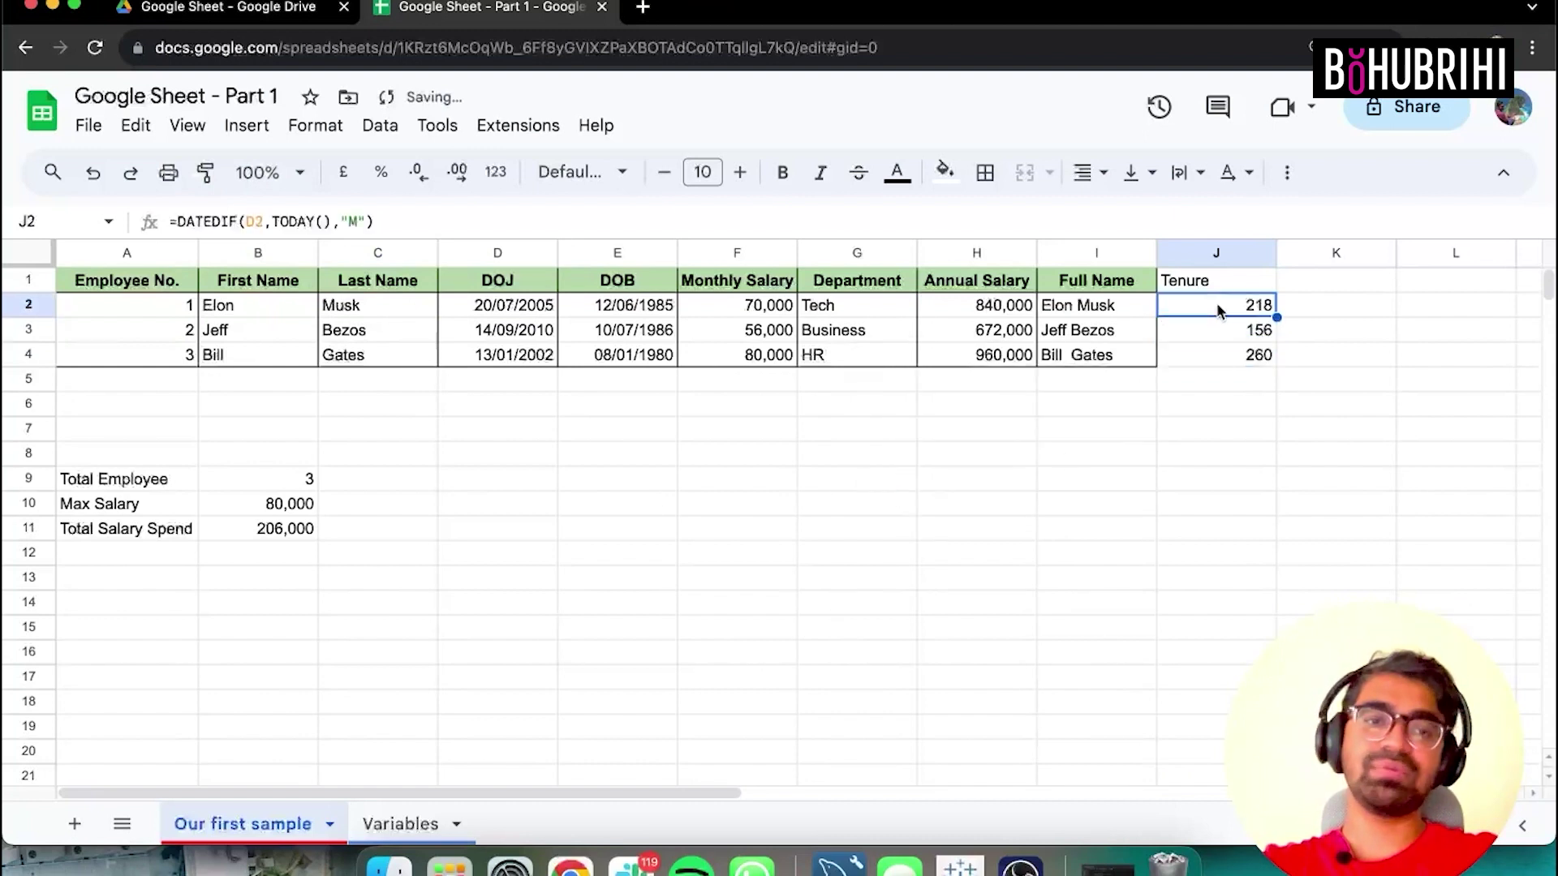
pyautogui.click(1202, 332)
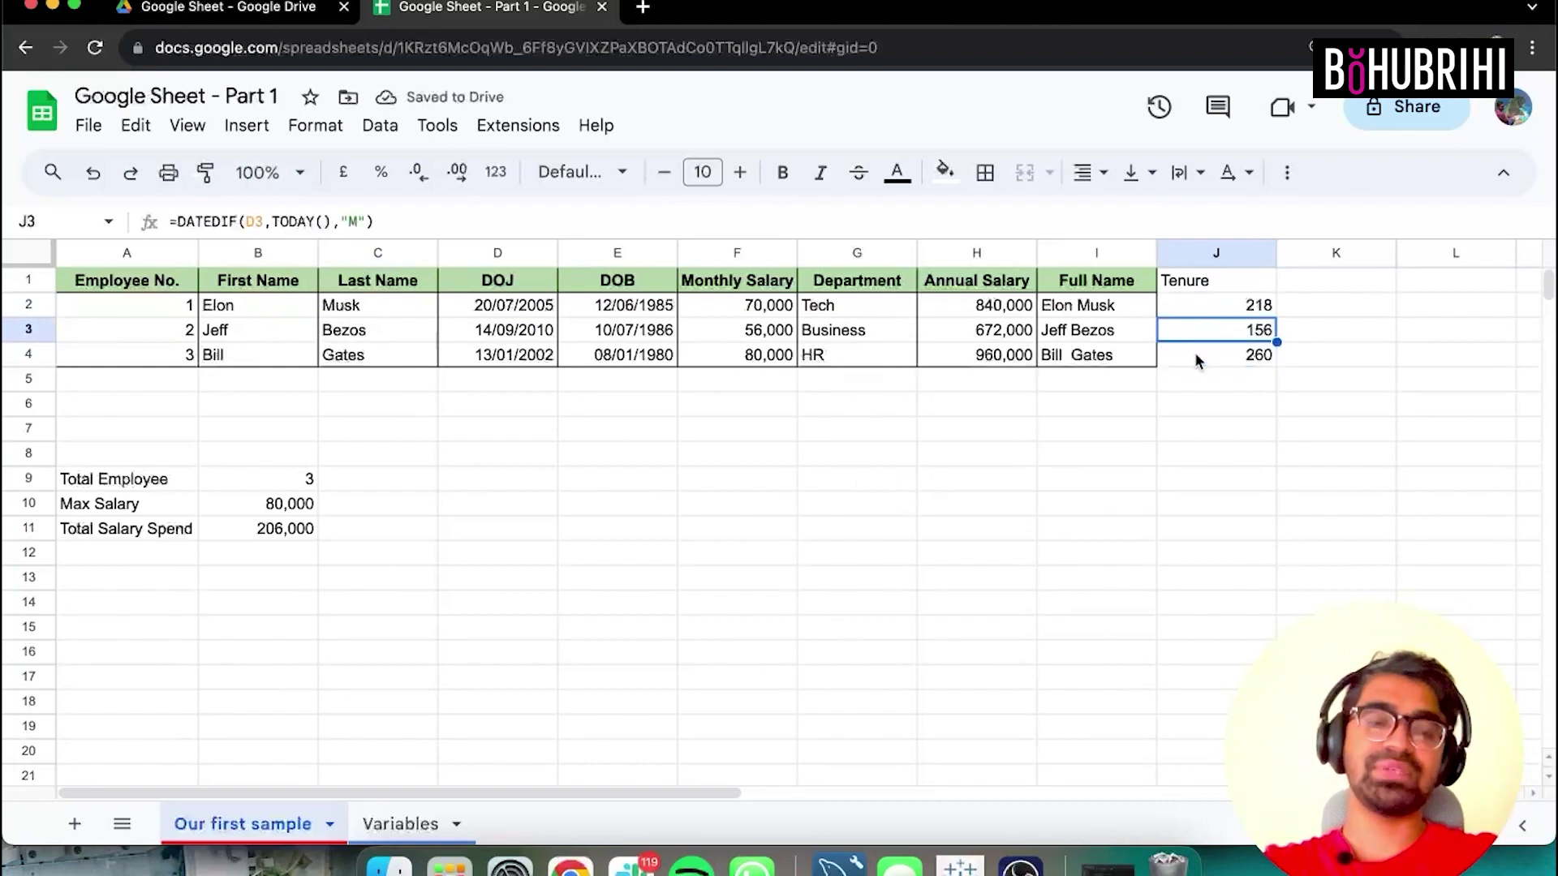
pyautogui.click(1223, 353)
# Change the DATEDIF unit in J2 to "Y" and fill the formula down to J4.
pyautogui.click(1234, 304)
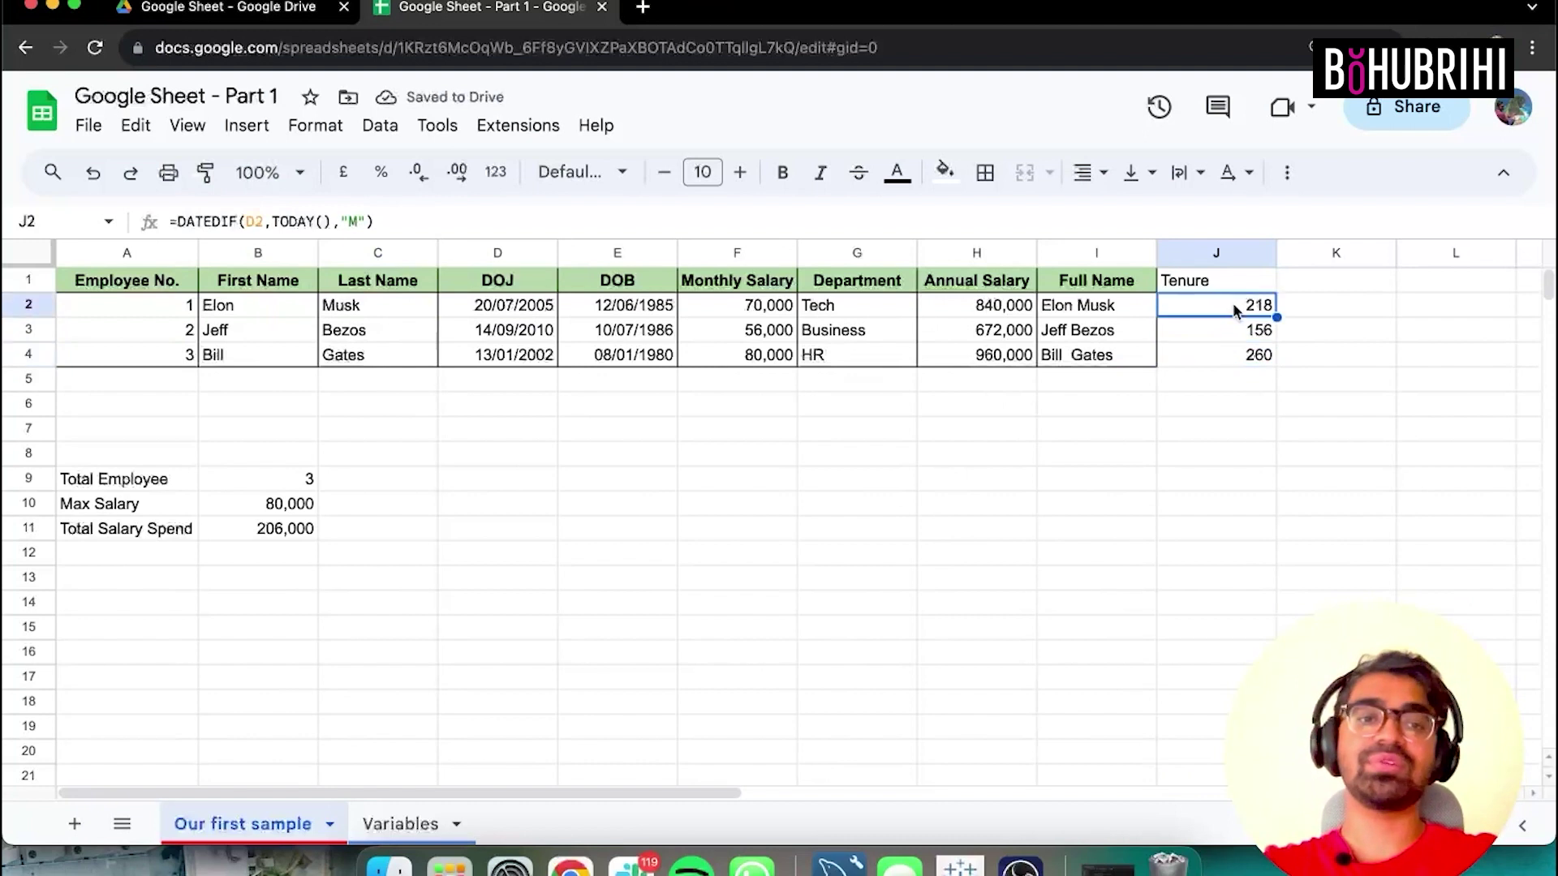
pyautogui.click(359, 222)
pyautogui.press('BackSpace')
pyautogui.write('Y')
pyautogui.press('Return')
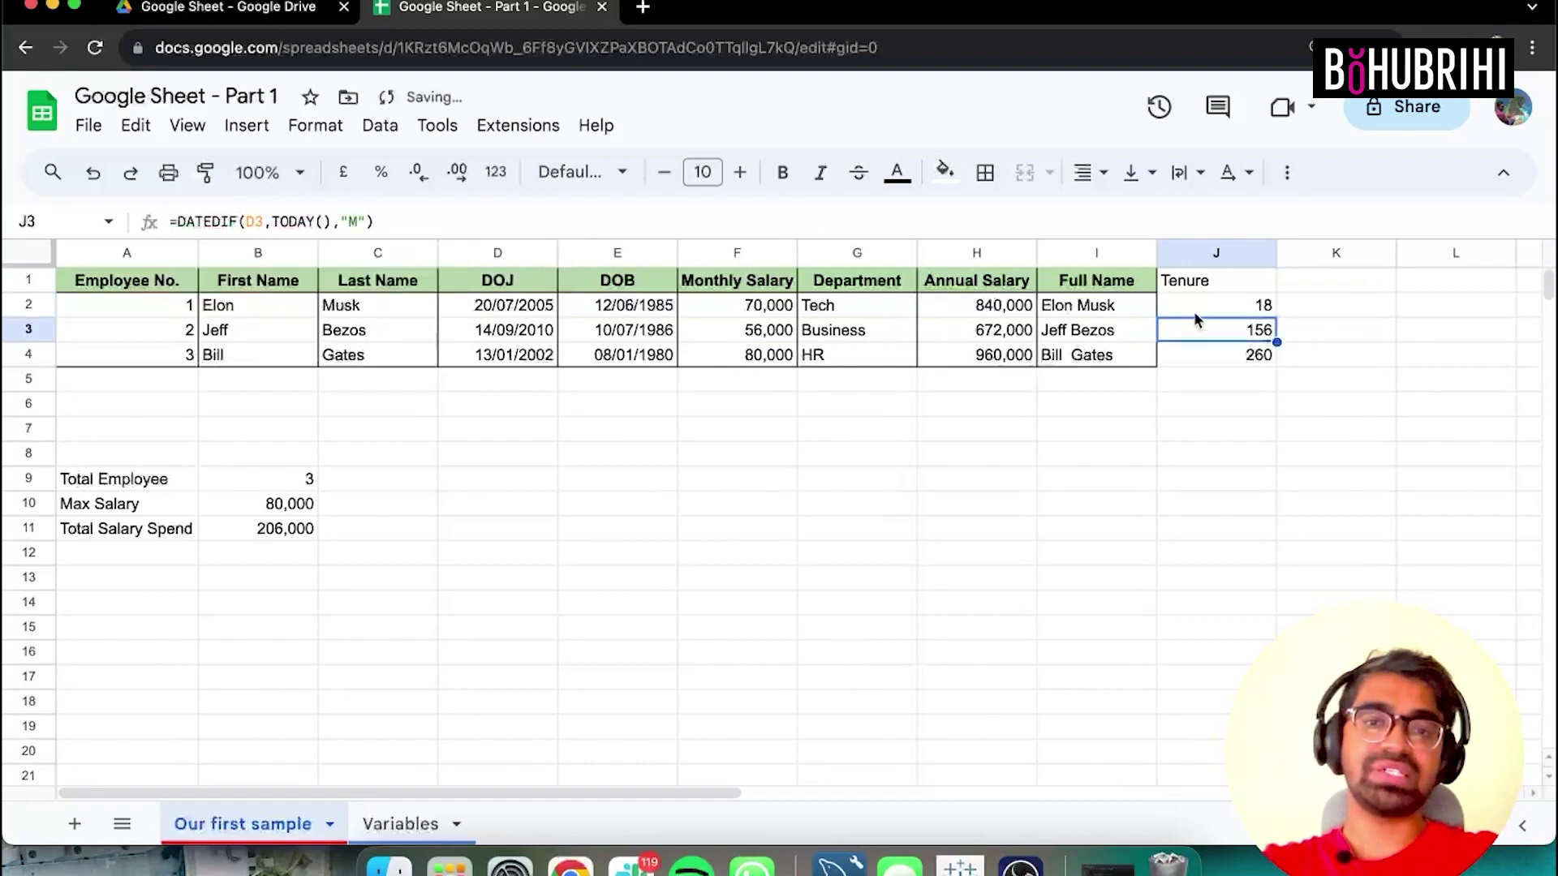
pyautogui.moveTo(1193, 317); pyautogui.dragTo(1196, 305)
pyautogui.press('super+z')
pyautogui.moveTo(1275, 317); pyautogui.dragTo(1276, 361)
# Extend the header in J1 to read Tenure (Y).
pyautogui.doubleClick(1239, 287)
pyautogui.write('(Y)')
pyautogui.press('Return')
# Copy the formatting of the Annual Salary column cells H1:H4 onto the tenure cells J1:J4.
pyautogui.moveTo(1095, 283); pyautogui.dragTo(1088, 350)
pyautogui.moveTo(989, 284); pyautogui.dragTo(1000, 354)
pyautogui.click(205, 172)
pyautogui.click(1191, 283)
pyautogui.moveTo(1194, 296); pyautogui.dragTo(1209, 356)
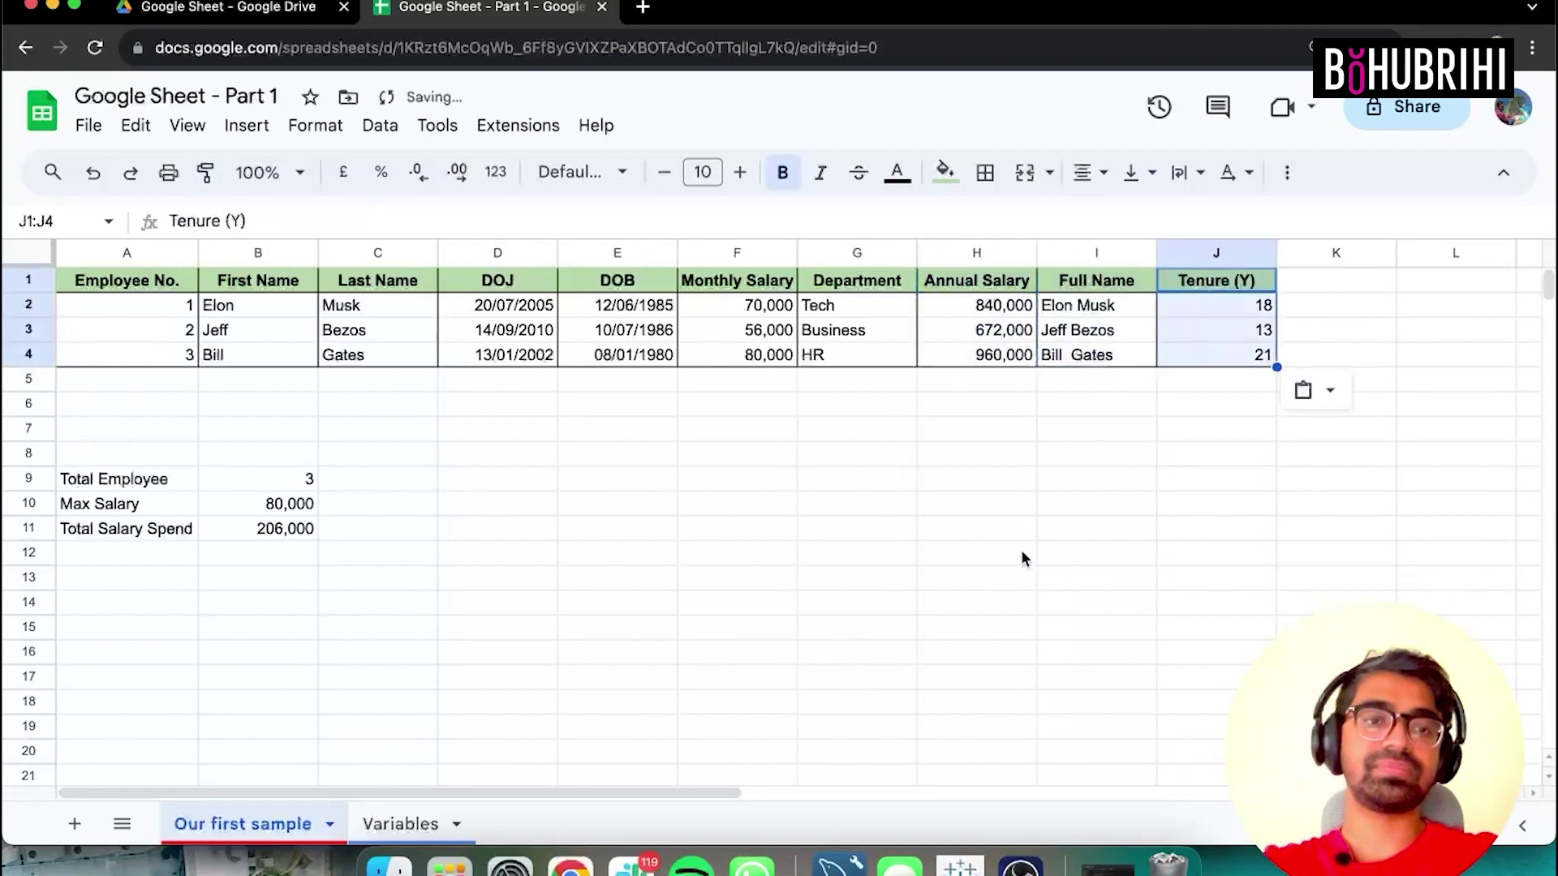
pyautogui.click(1027, 556)
pyautogui.click(389, 563)
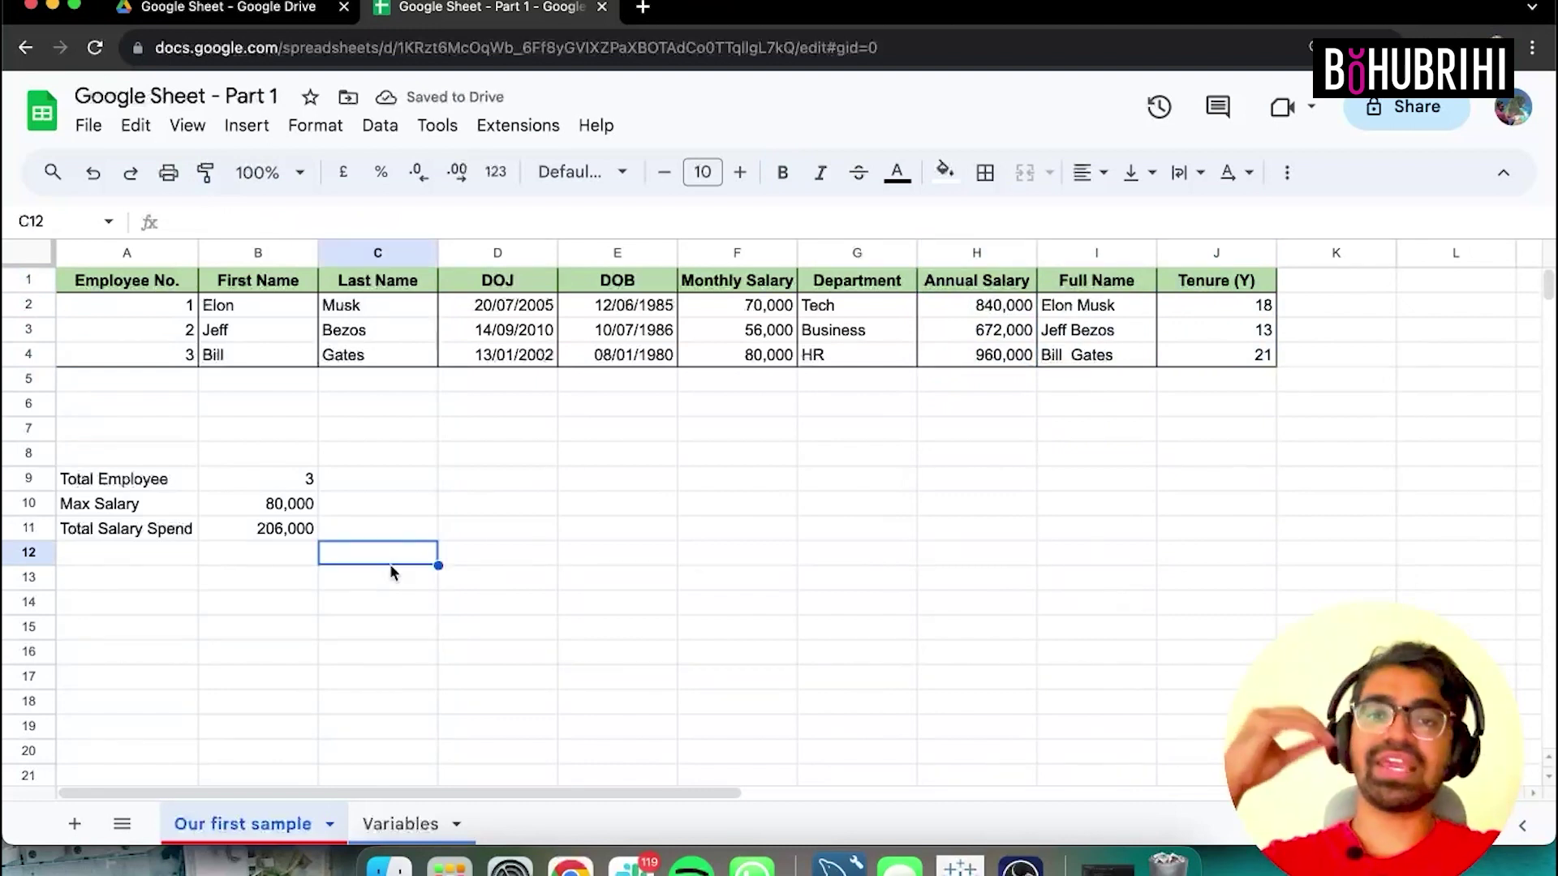
pyautogui.moveTo(170, 288); pyautogui.dragTo(1231, 397)
pyautogui.click(861, 538)
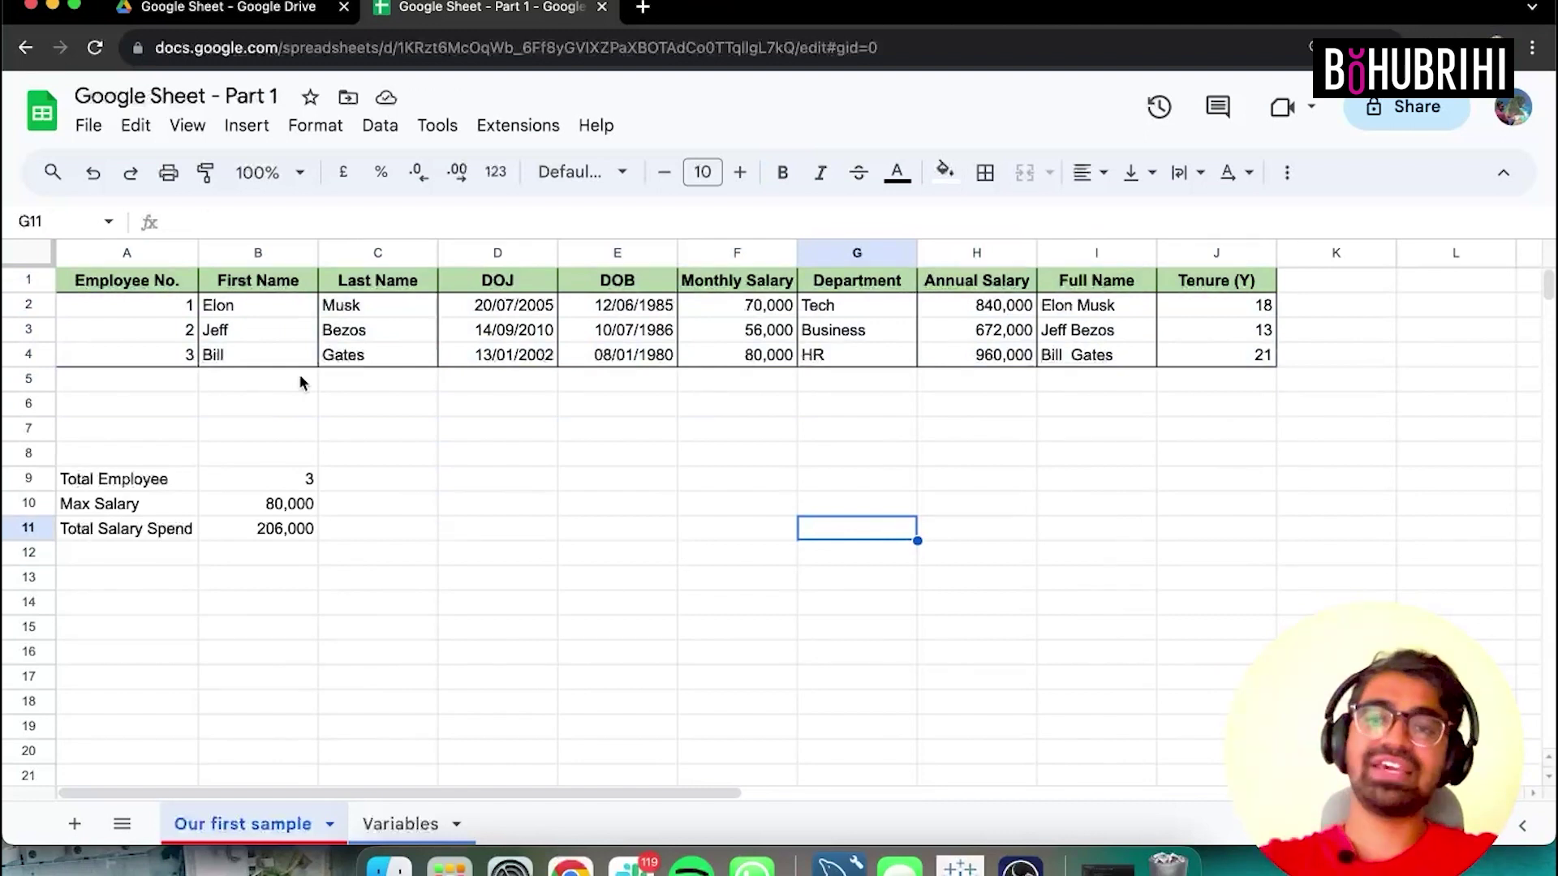
# Paint the formatting of table A1:J4 onto the empty cells starting at A24, and undo it.
pyautogui.moveTo(158, 280); pyautogui.dragTo(1211, 360)
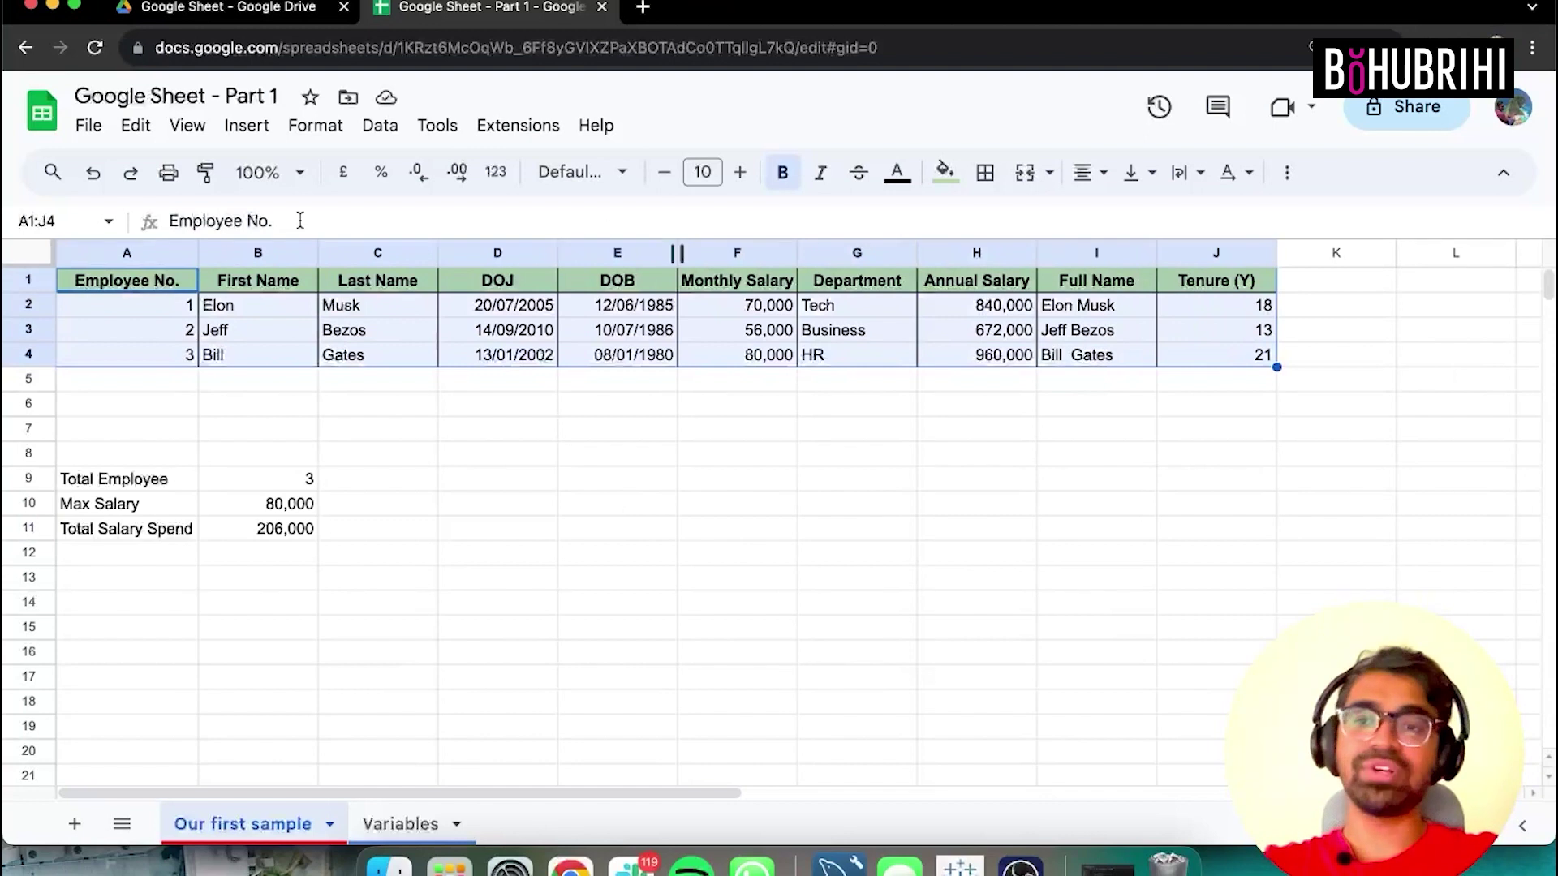
pyautogui.click(205, 172)
pyautogui.scroll(-5, 216, 757)
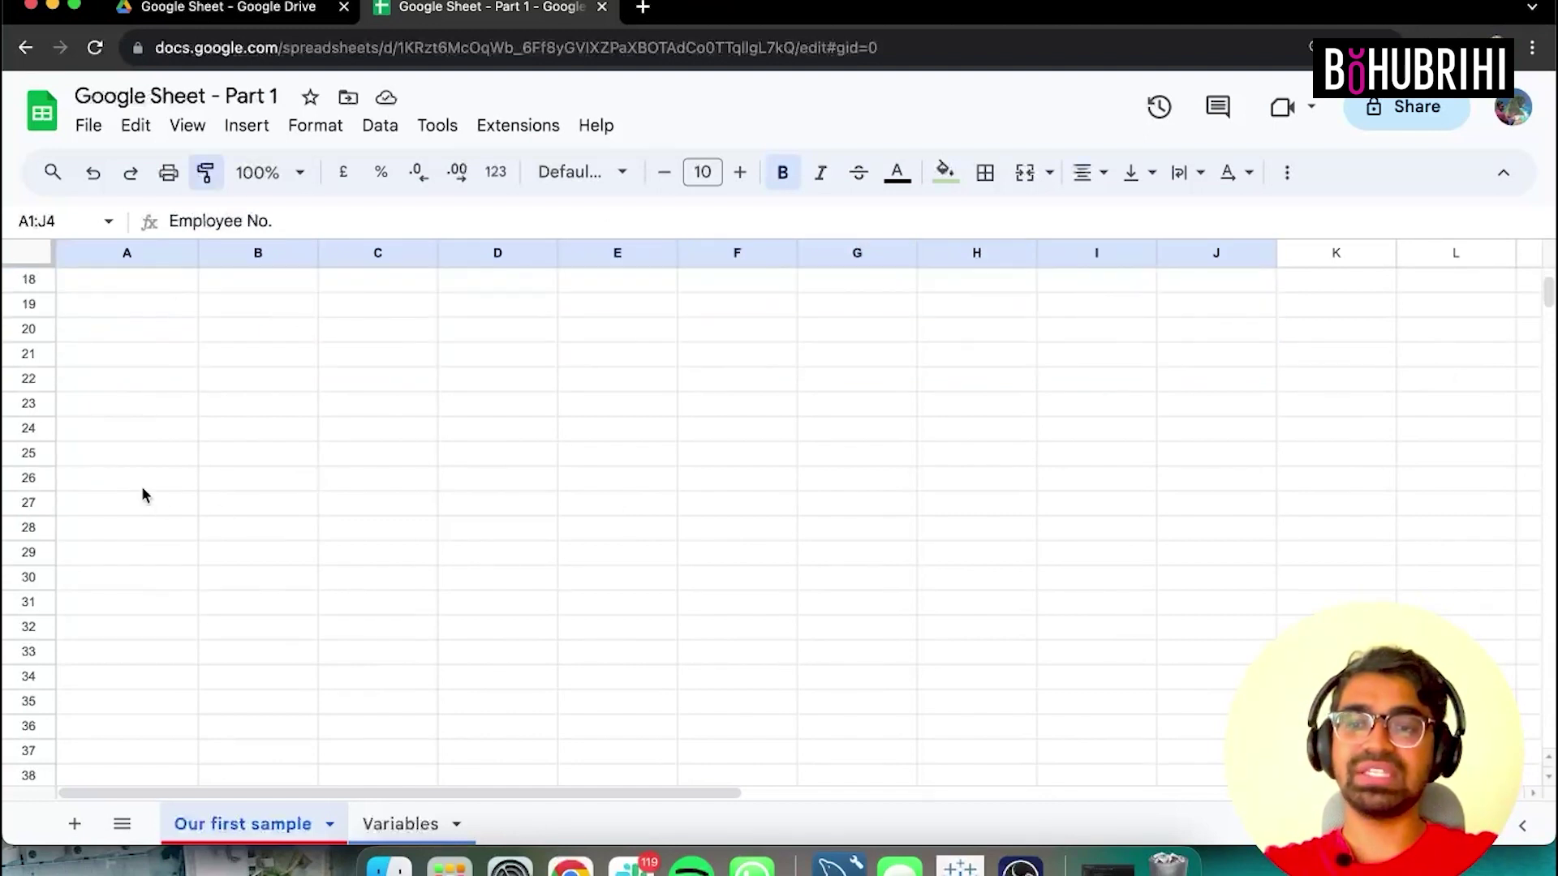
pyautogui.click(94, 430)
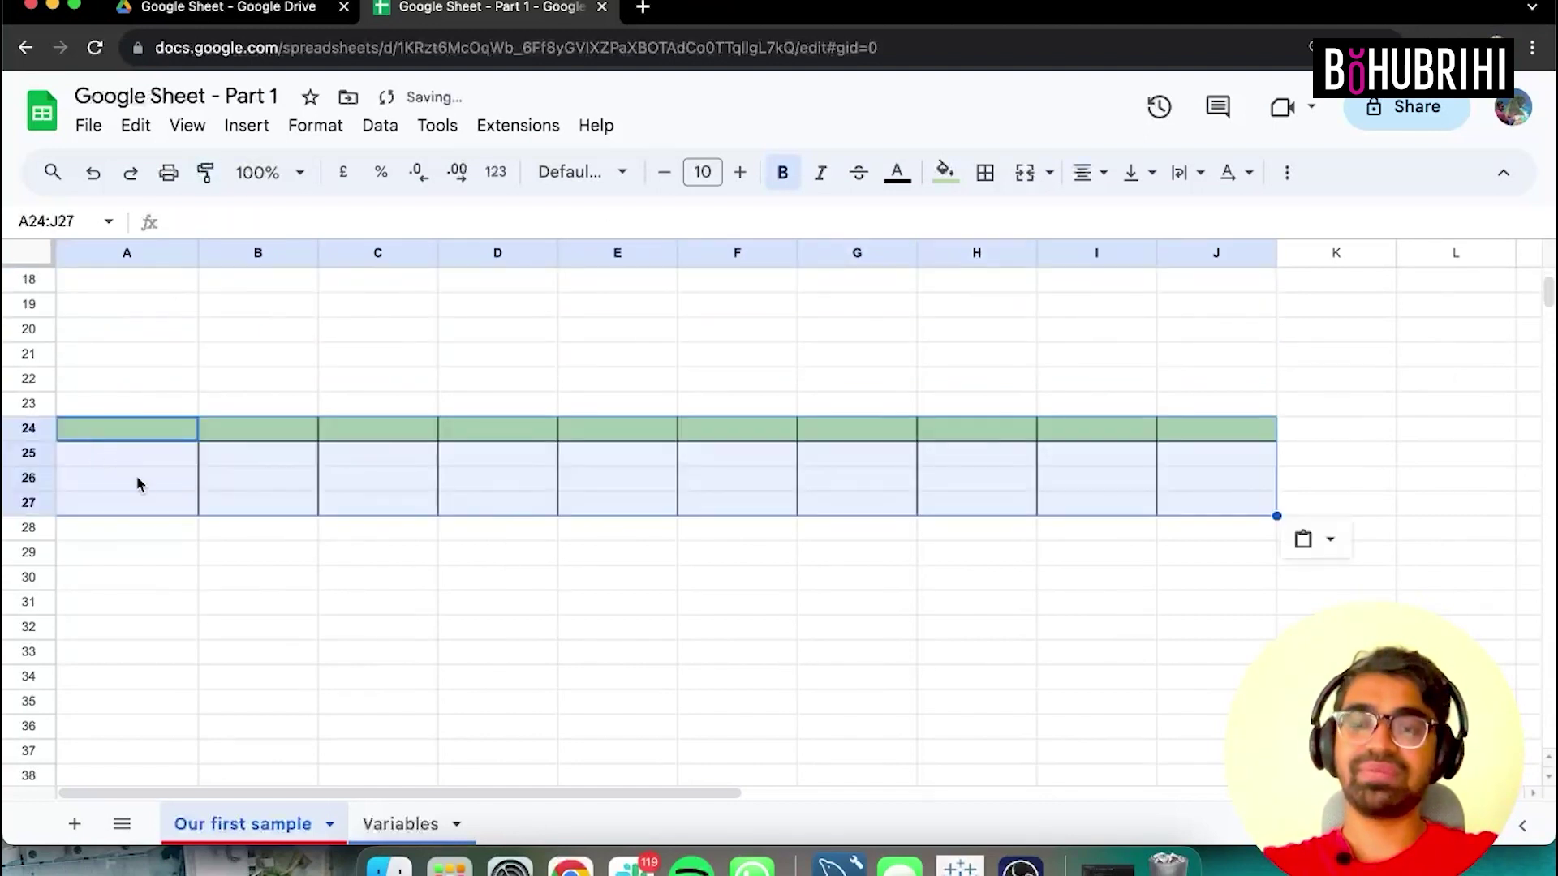
pyautogui.hotkey('ctrl', 'z')
# Copy the employee table A1:J4 and paste it transposed at A19.
pyautogui.scroll(6, 138, 466)
pyautogui.moveTo(140, 284); pyautogui.dragTo(1222, 358)
pyautogui.hotkey('ctrl', 'c')
pyautogui.scroll(-5, 645, 645)
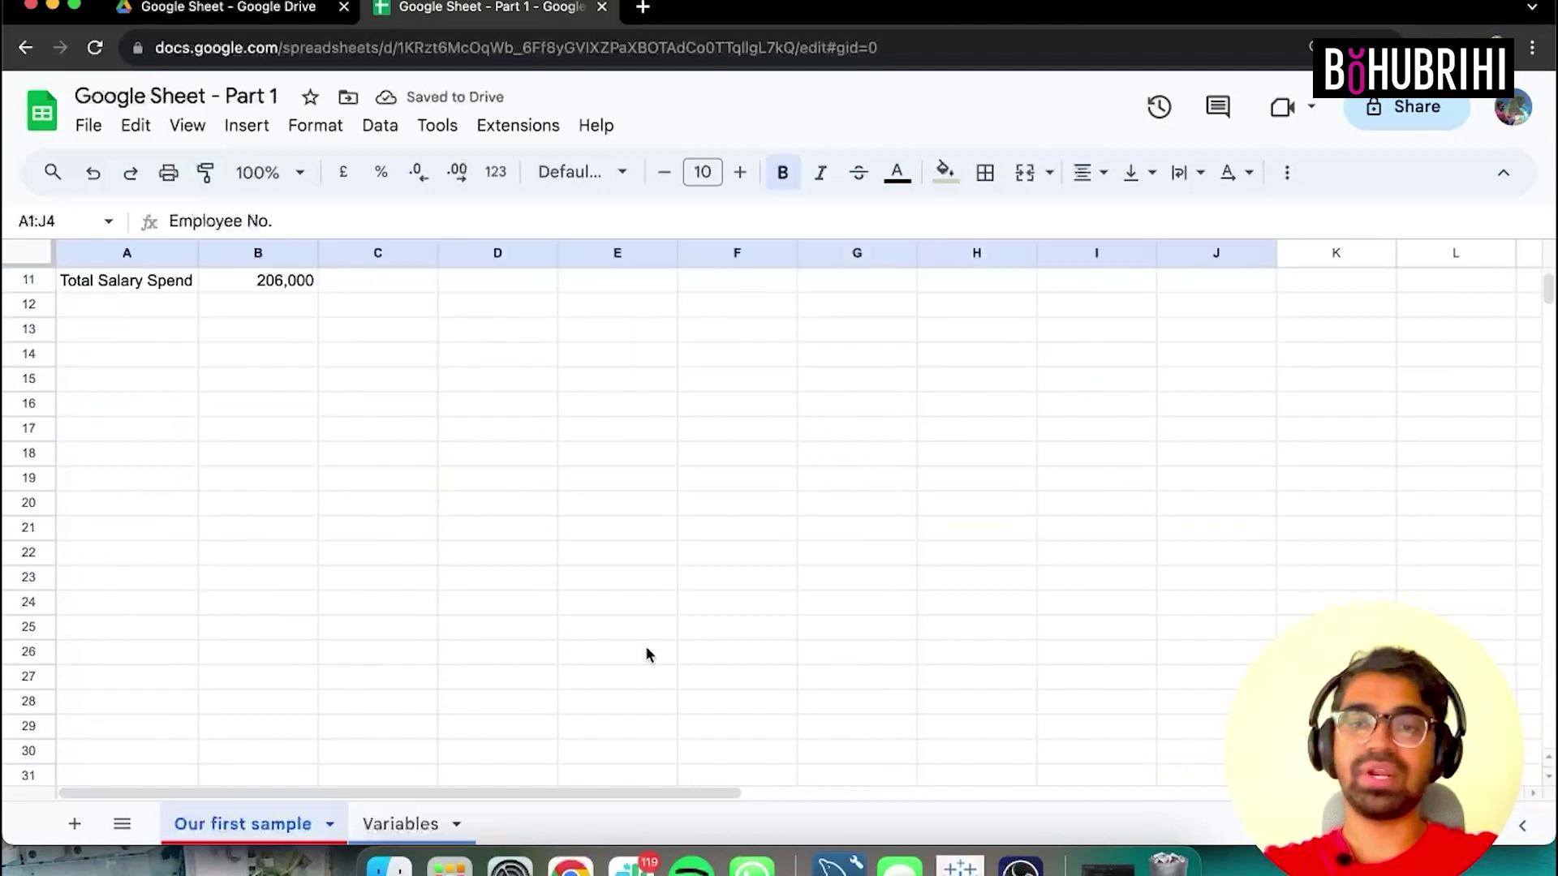
pyautogui.click(107, 386)
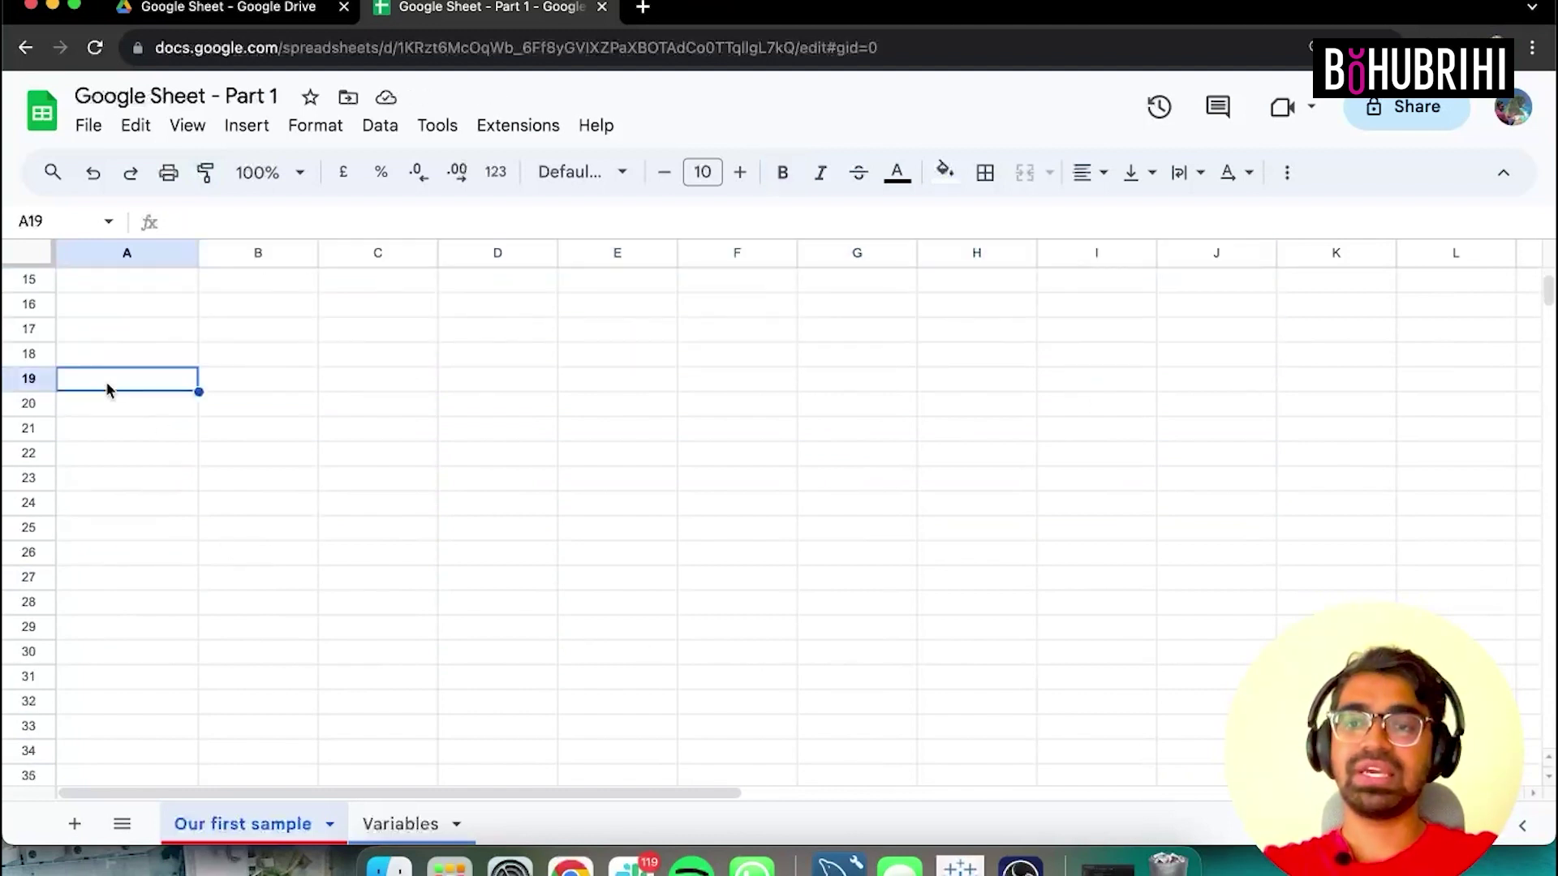
pyautogui.rightClick(121, 381)
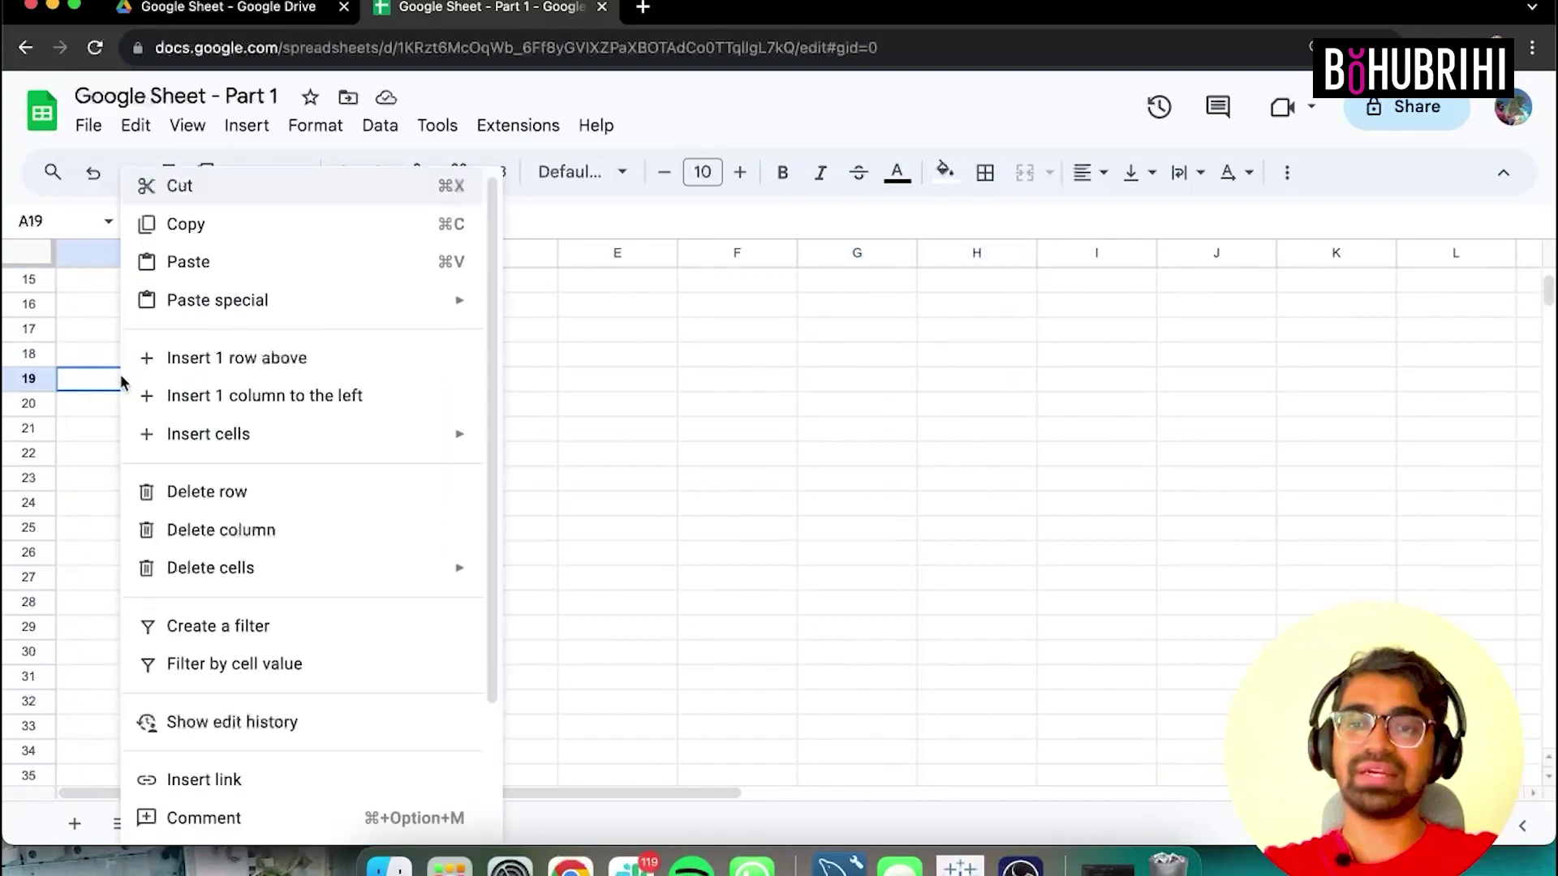
pyautogui.moveTo(384, 307)
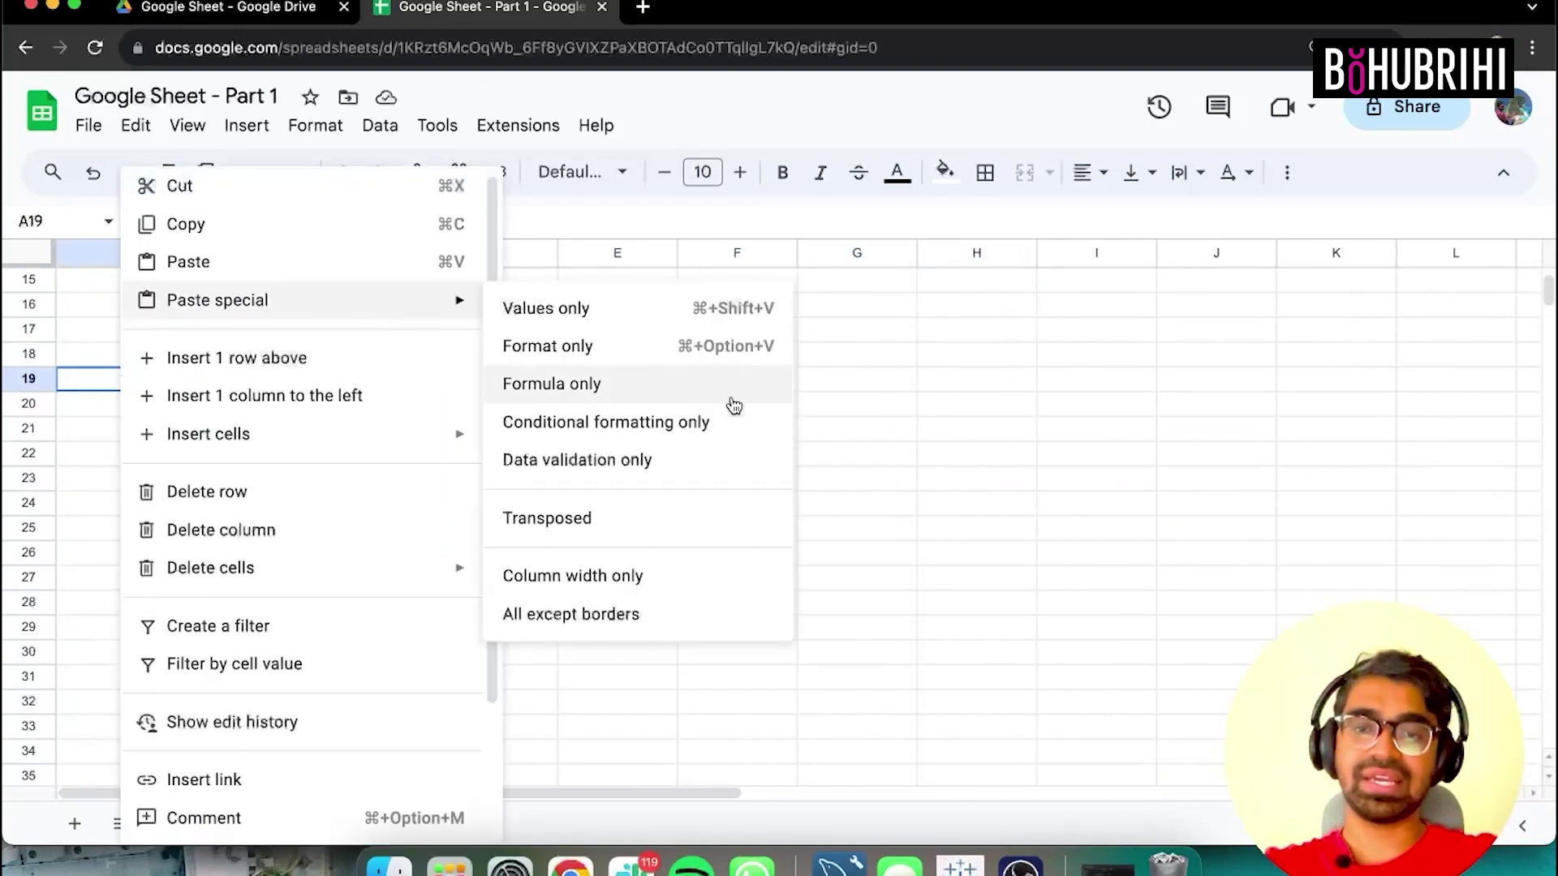
pyautogui.click(694, 513)
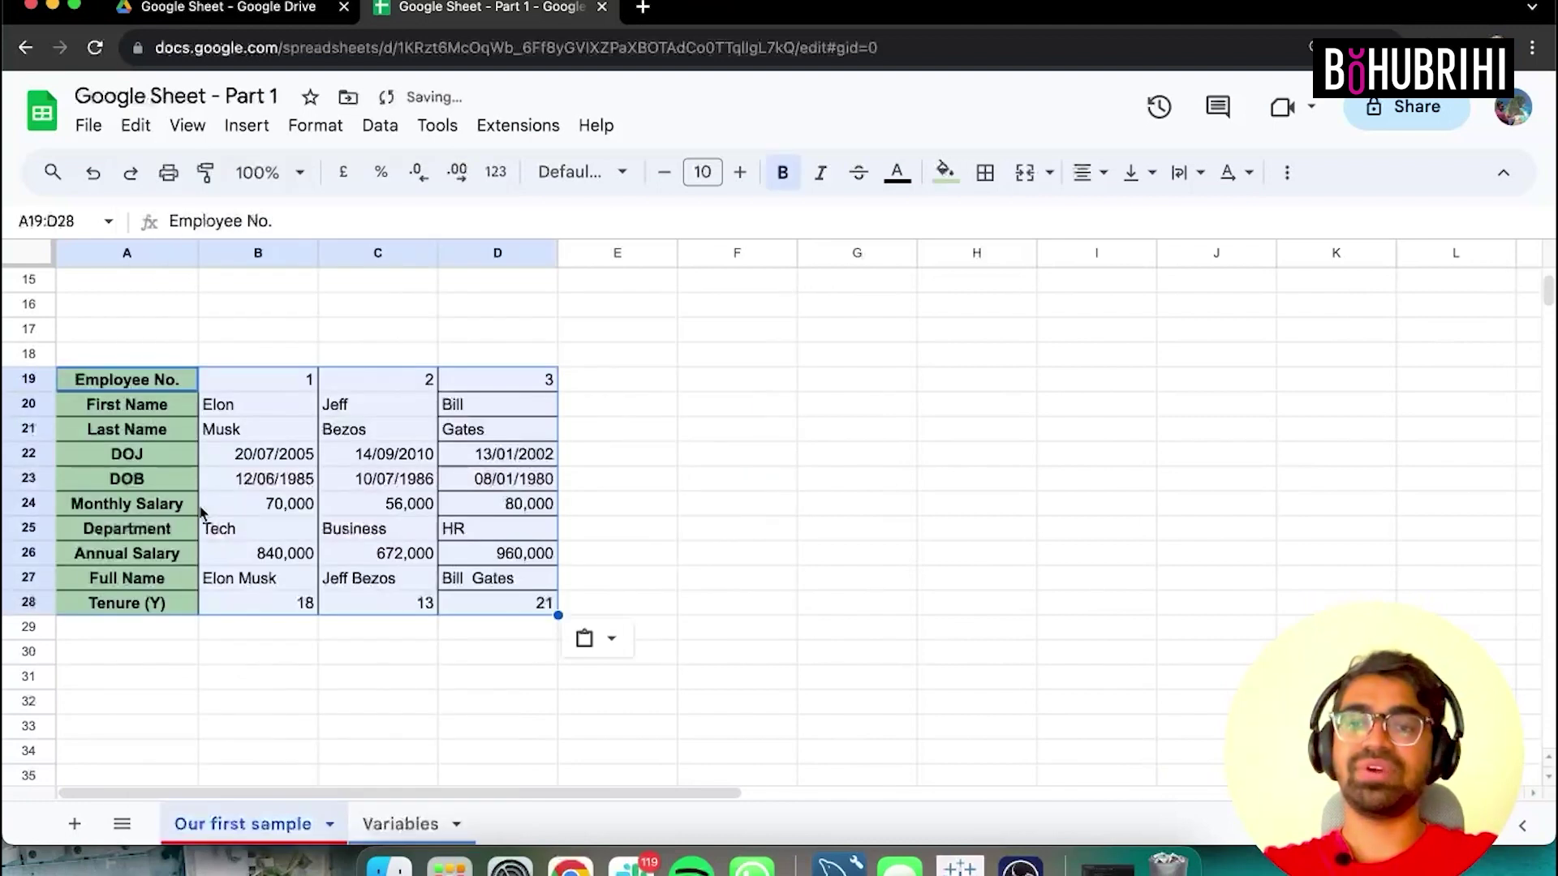
# Examine the headers and first employee's values in the transposed table, and undo the transposed paste.
pyautogui.click(195, 509)
pyautogui.click(157, 388)
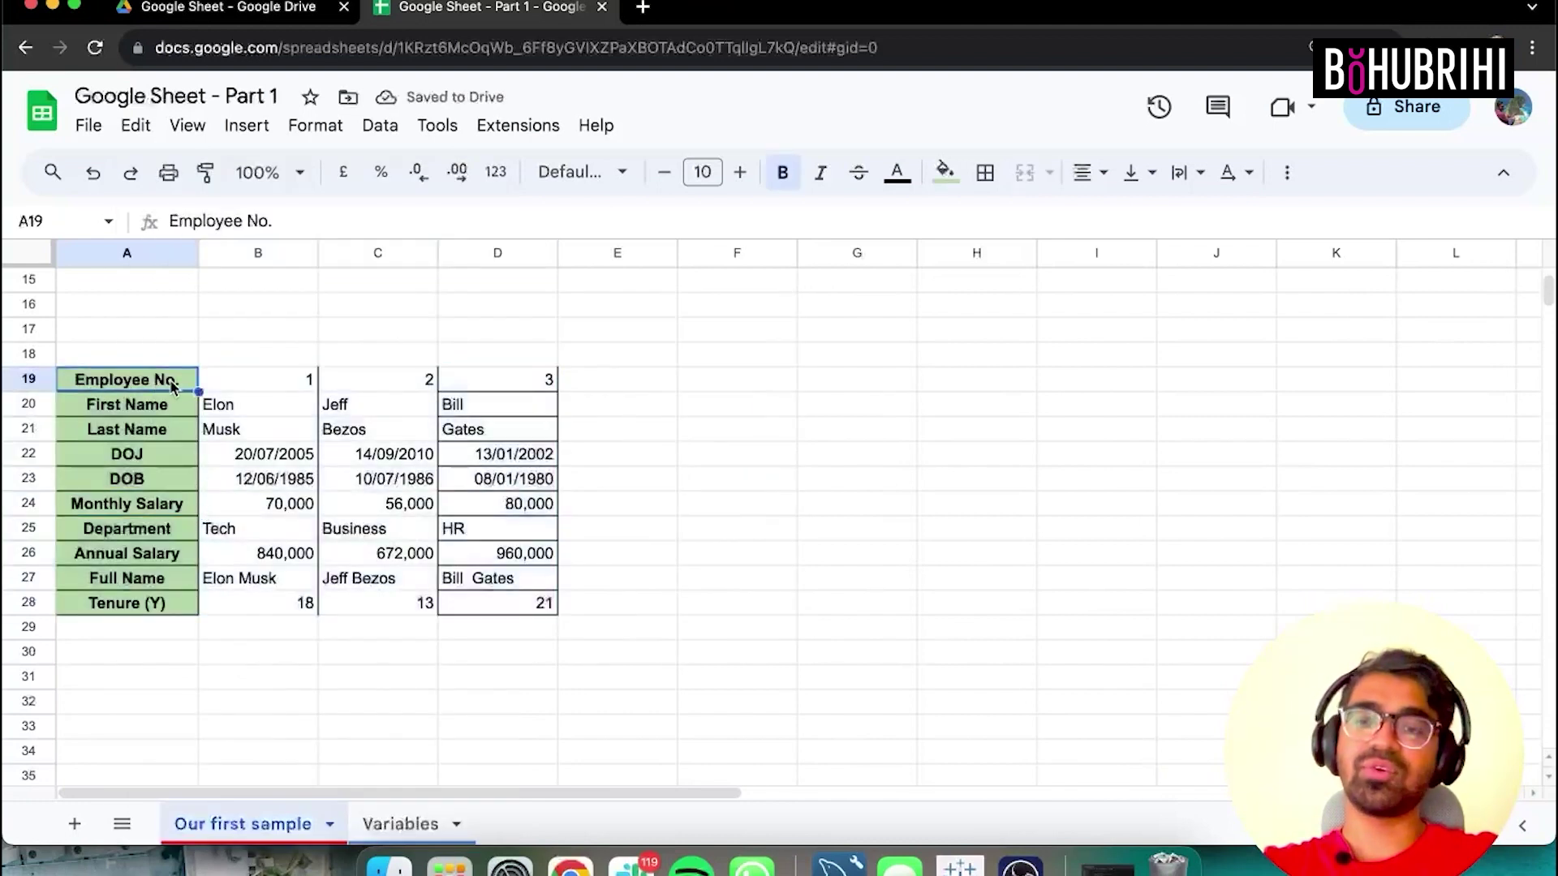
pyautogui.moveTo(259, 381); pyautogui.dragTo(306, 604)
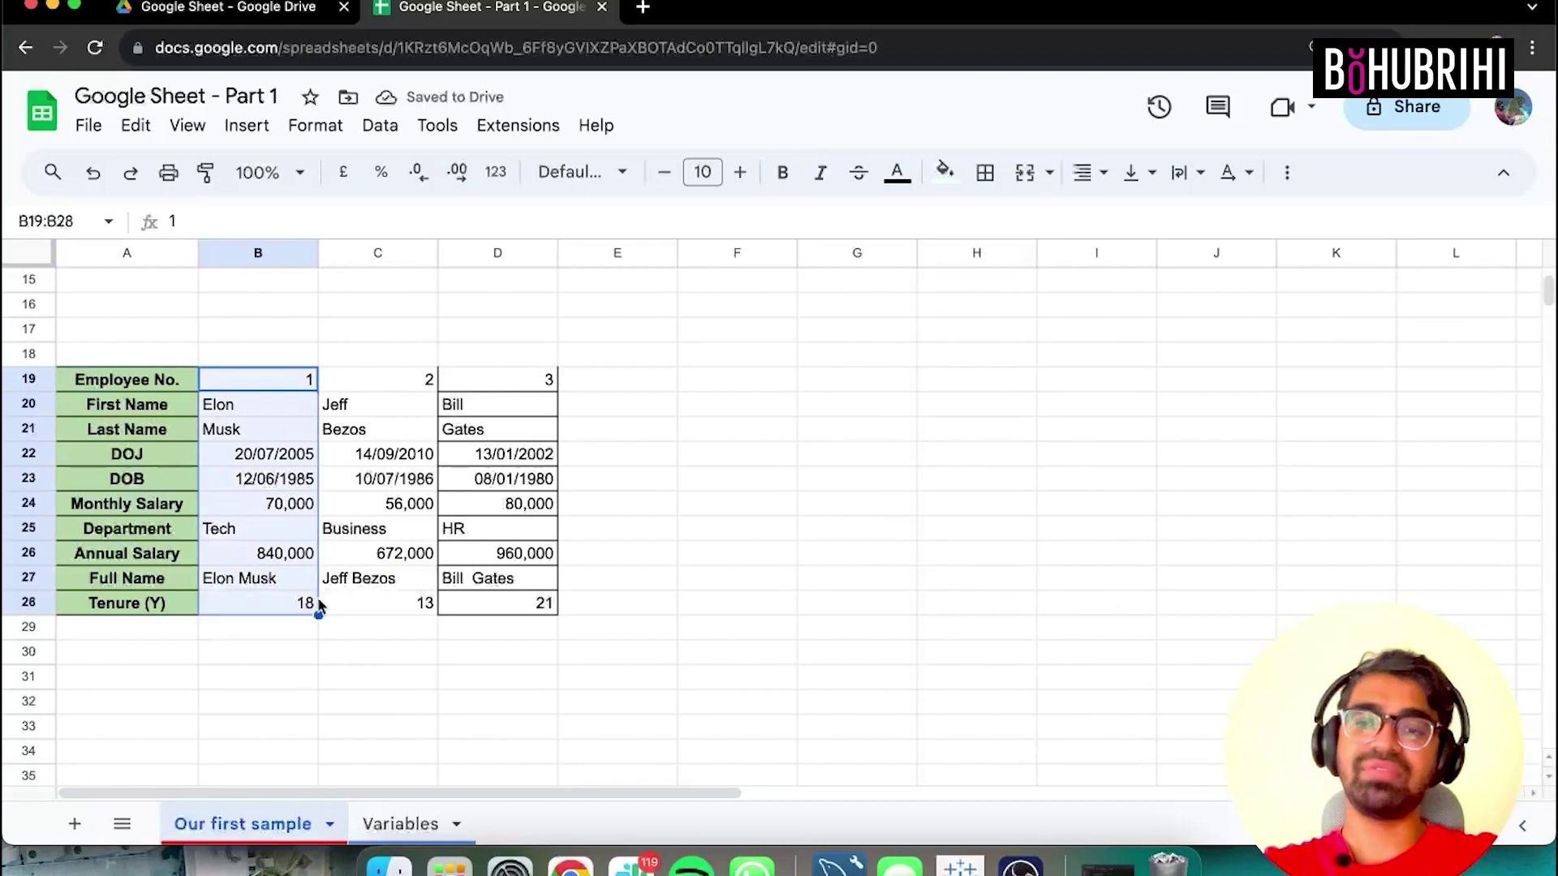
pyautogui.click(139, 387)
pyautogui.moveTo(142, 386); pyautogui.dragTo(146, 604)
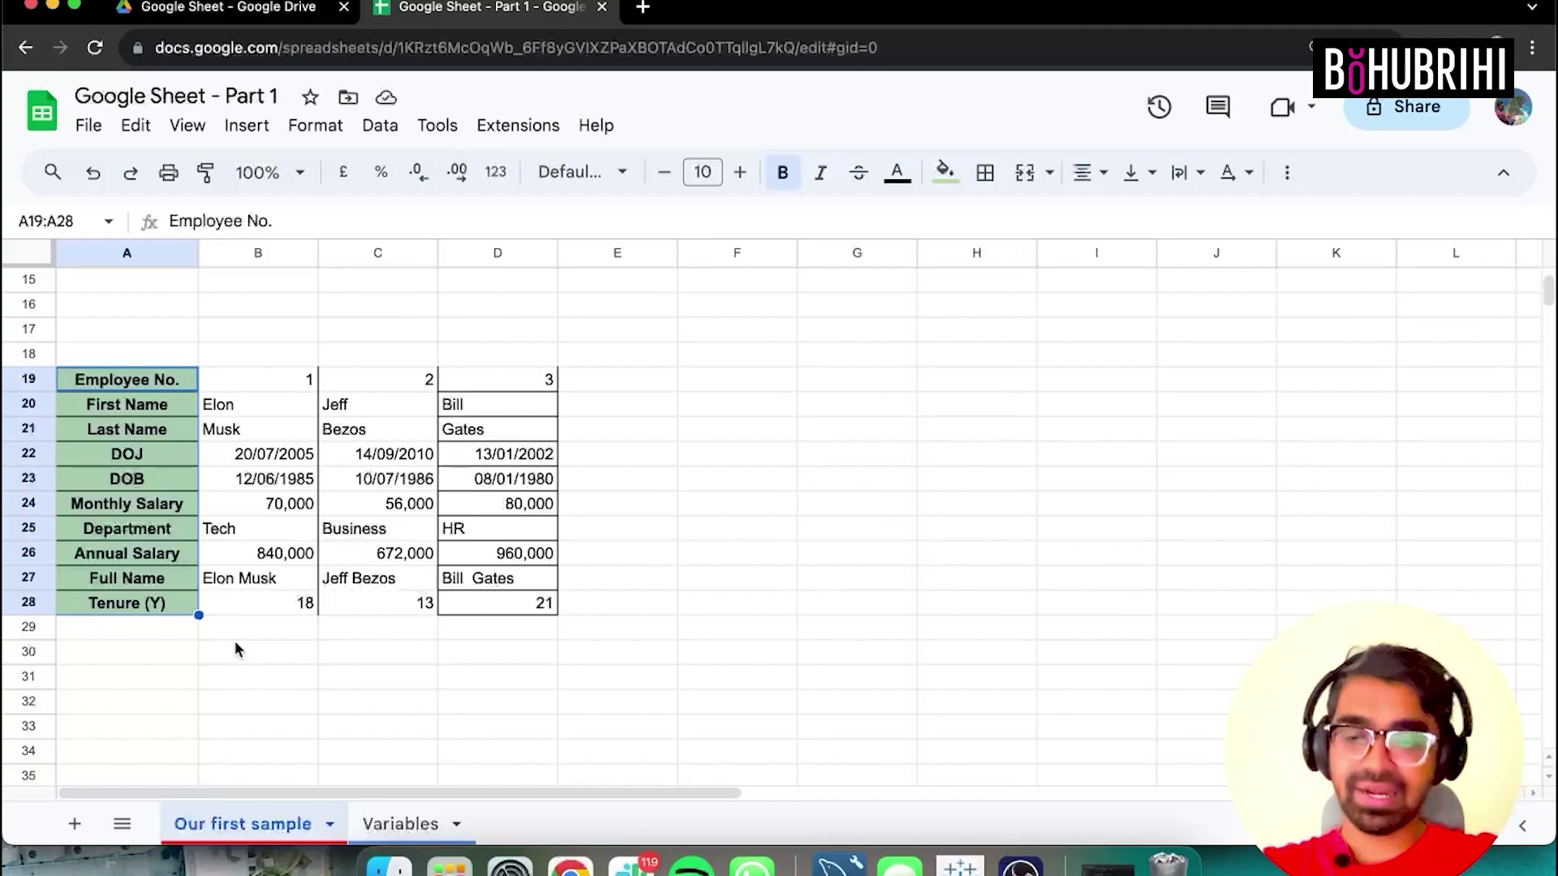
pyautogui.press('super+z')
# Review the original employee table, the summary figures in A9:B11, and the tenure and full name formulas.
pyautogui.scroll(5, 235, 640)
pyautogui.moveTo(140, 278); pyautogui.dragTo(974, 354)
pyautogui.click(743, 428)
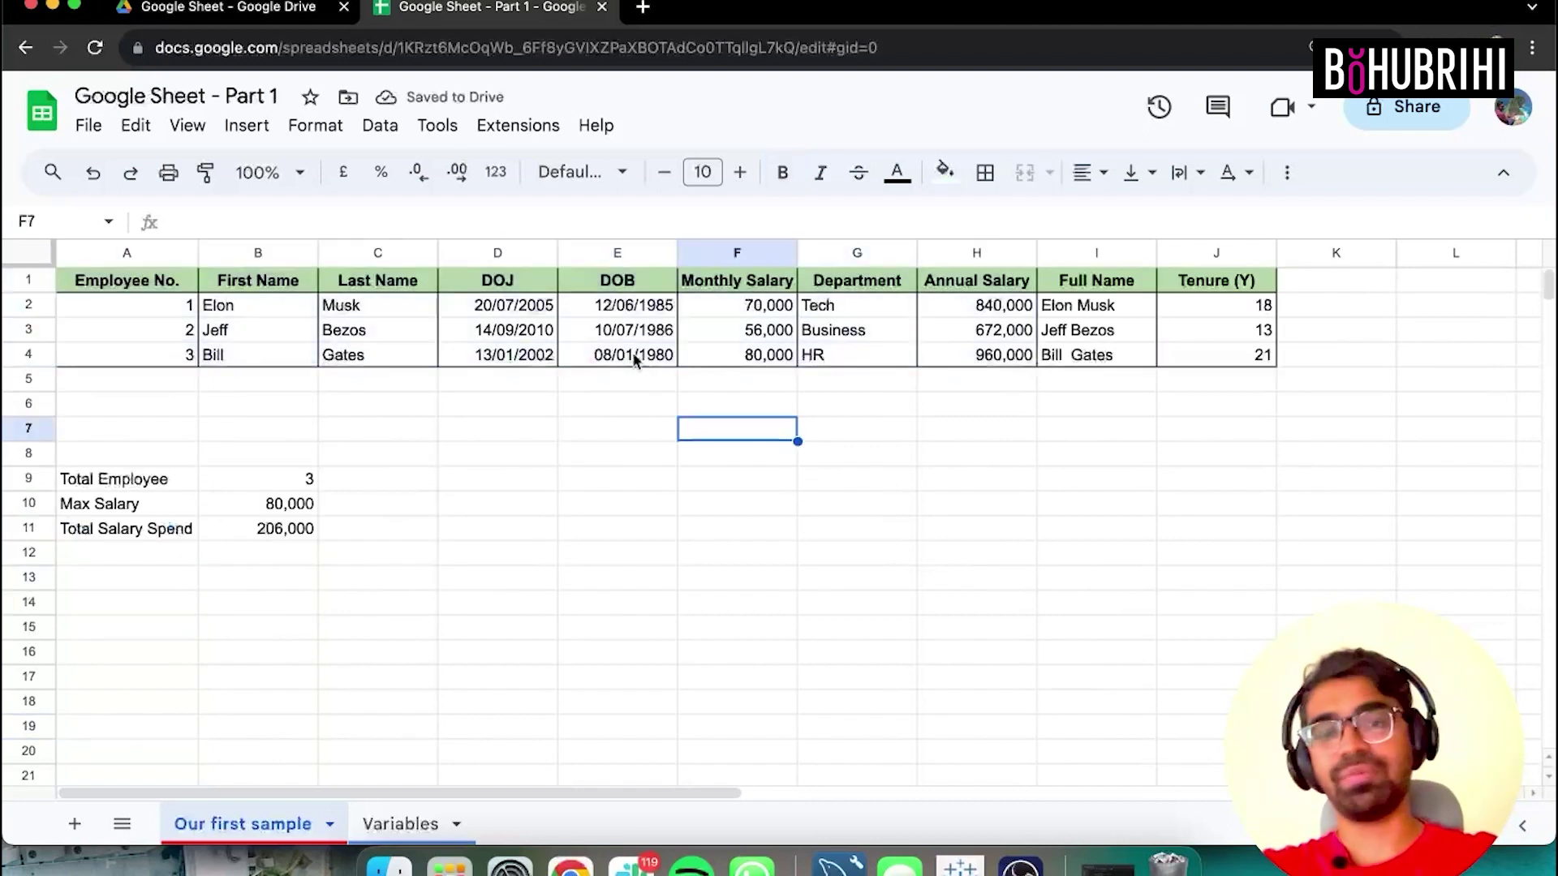
pyautogui.click(641, 357)
pyautogui.click(755, 339)
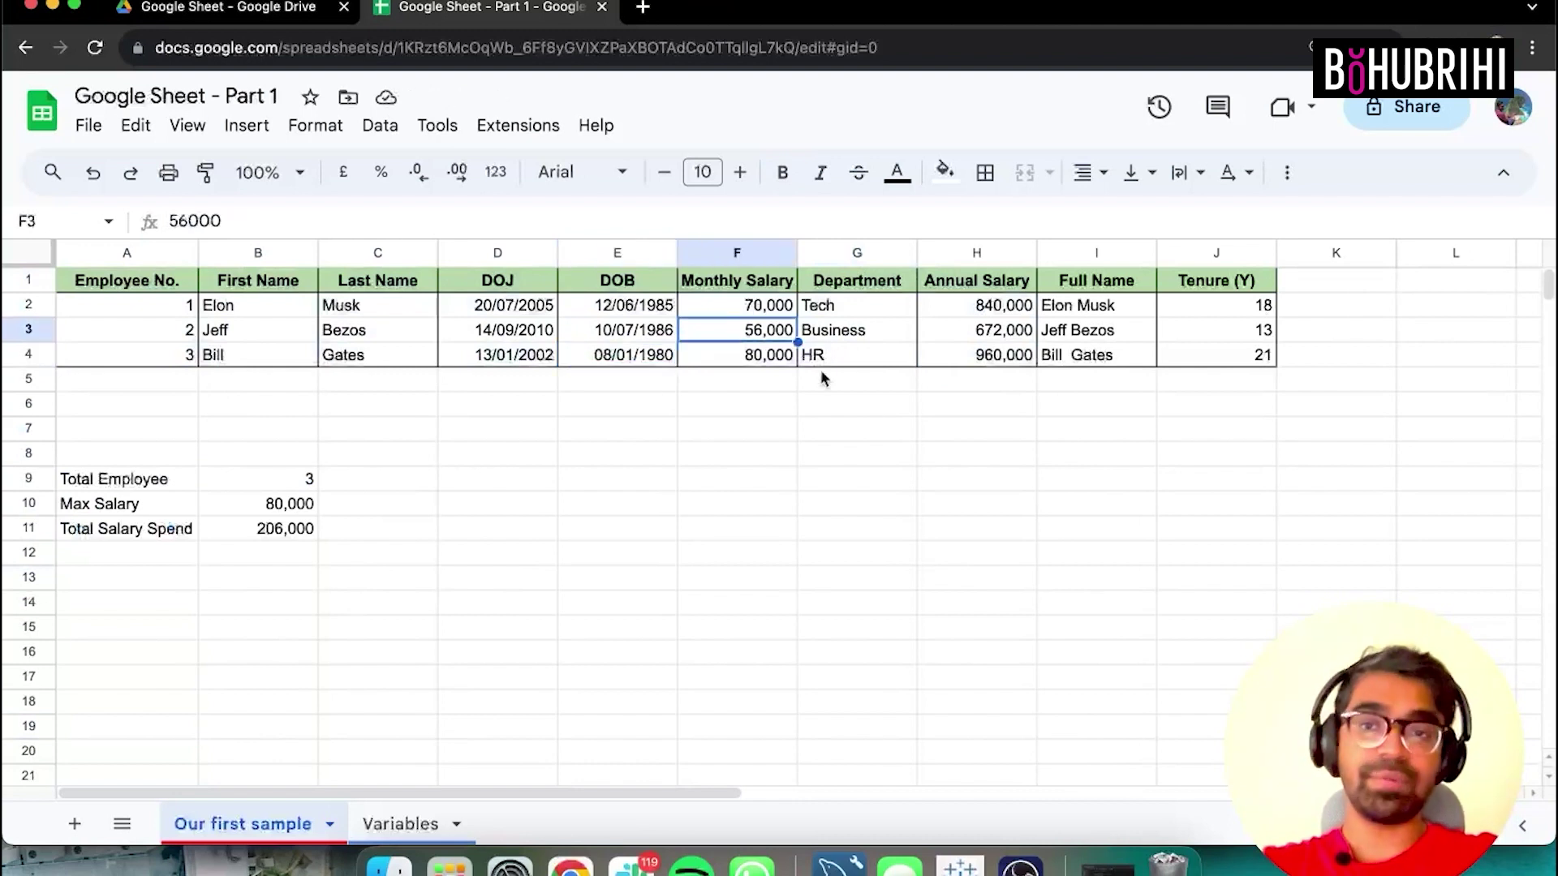
pyautogui.moveTo(121, 480); pyautogui.dragTo(288, 533)
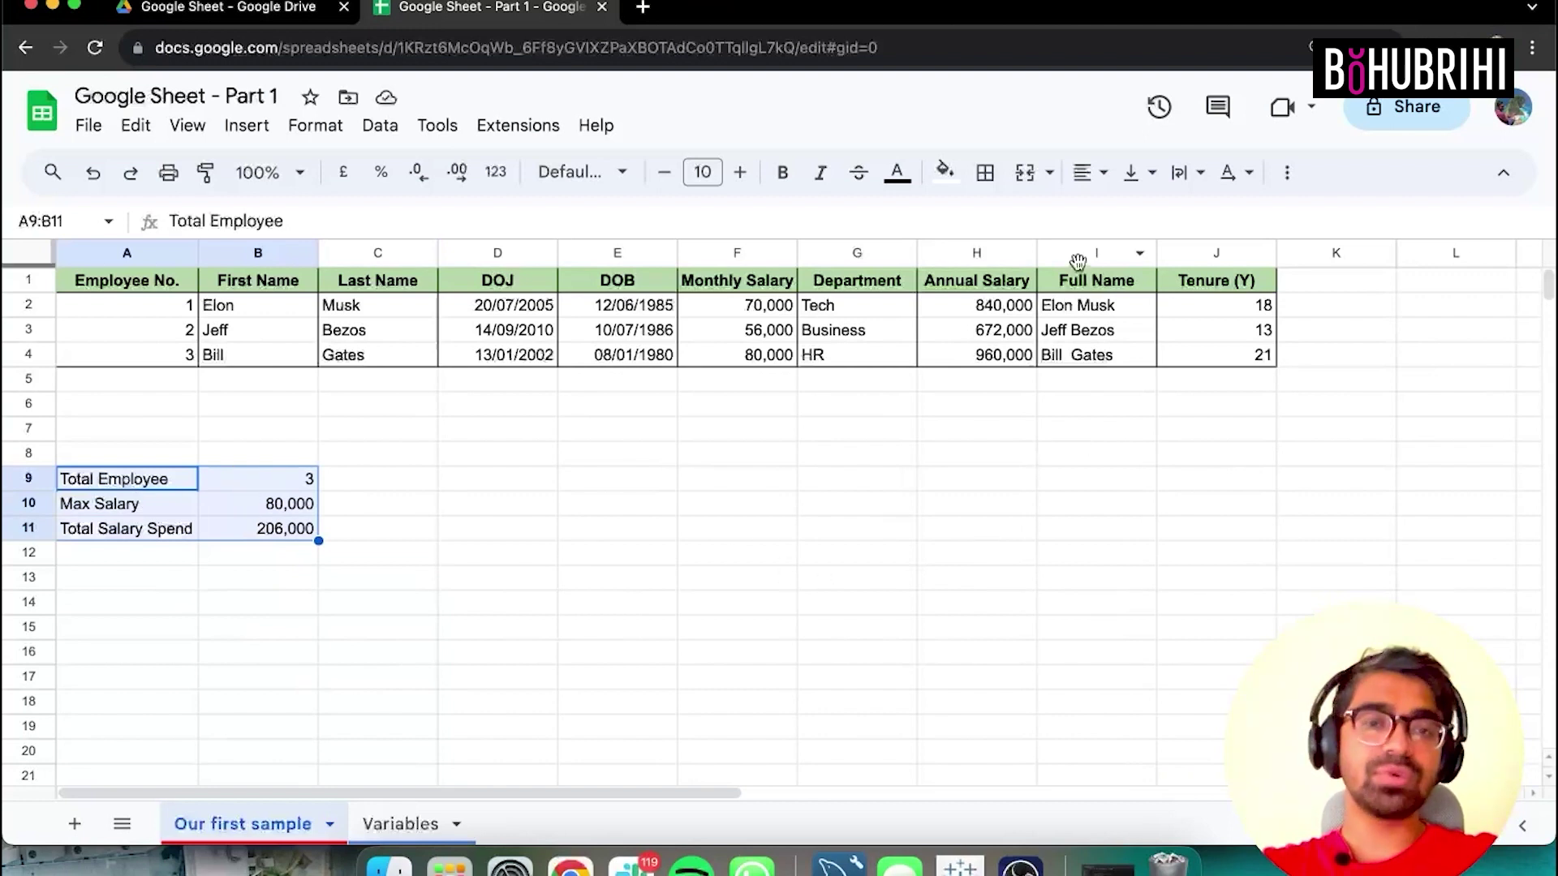
pyautogui.moveTo(1257, 305); pyautogui.dragTo(1257, 378)
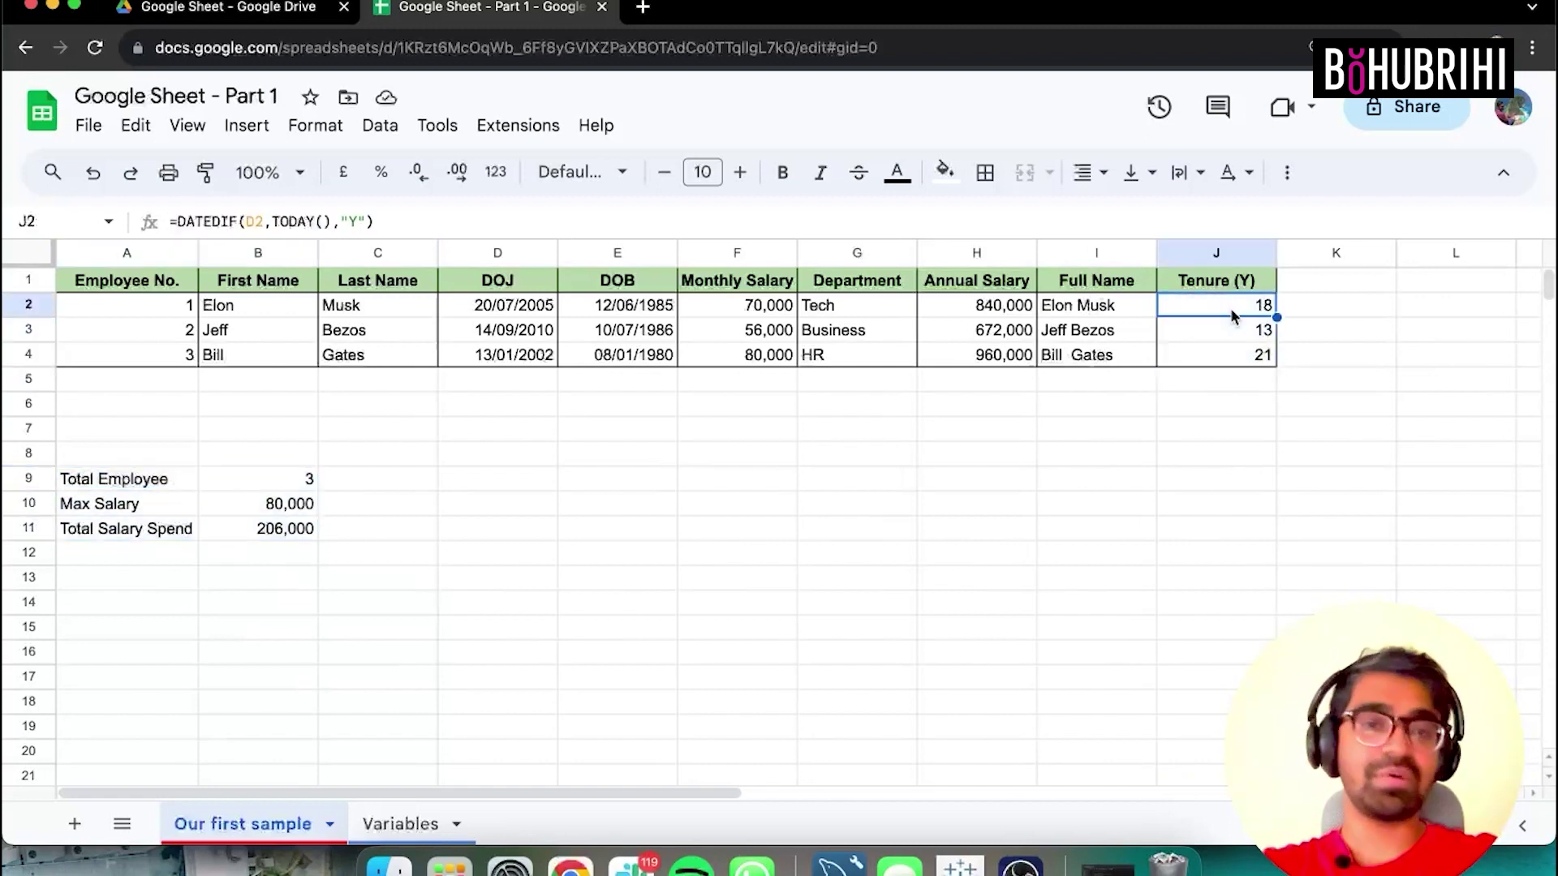
pyautogui.click(1068, 305)
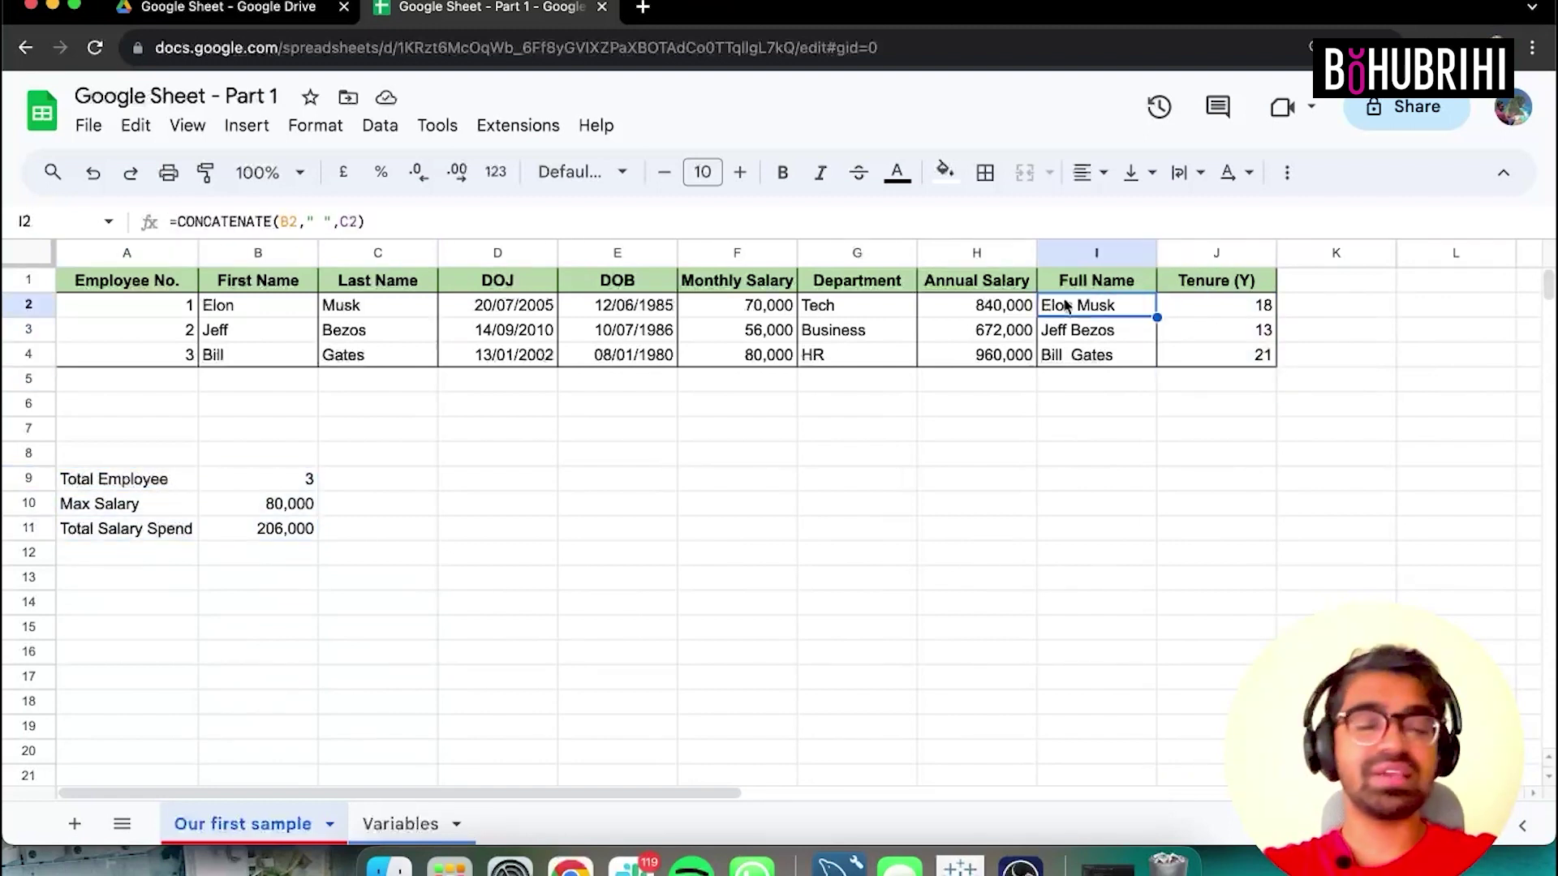